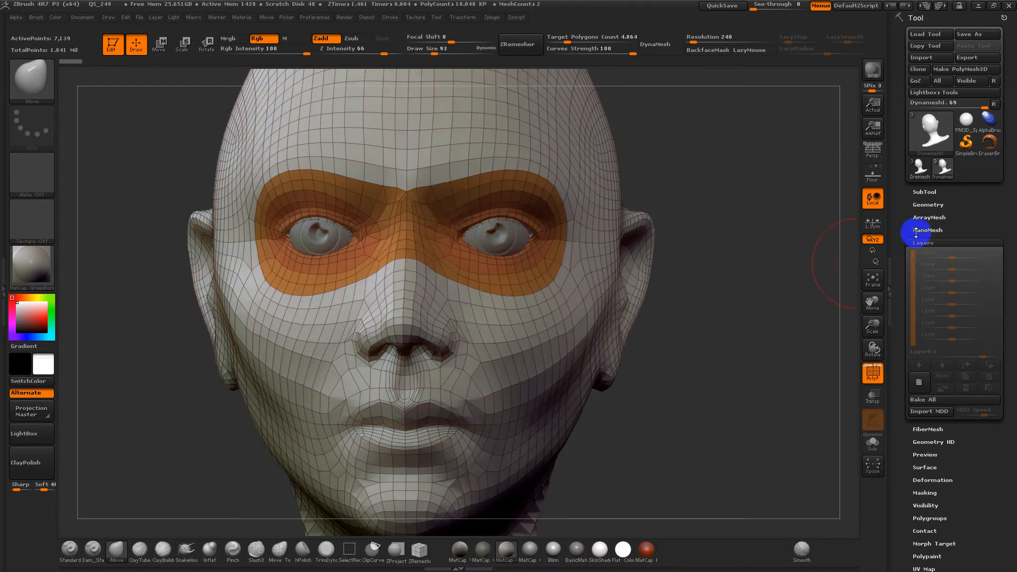
Step: Set 3D Studio Max as the GoZ target application and send the head mesh to it
{"action": "left_click", "coordinate": [935, 193]}
{"action": "left_click", "coordinate": [936, 193]}
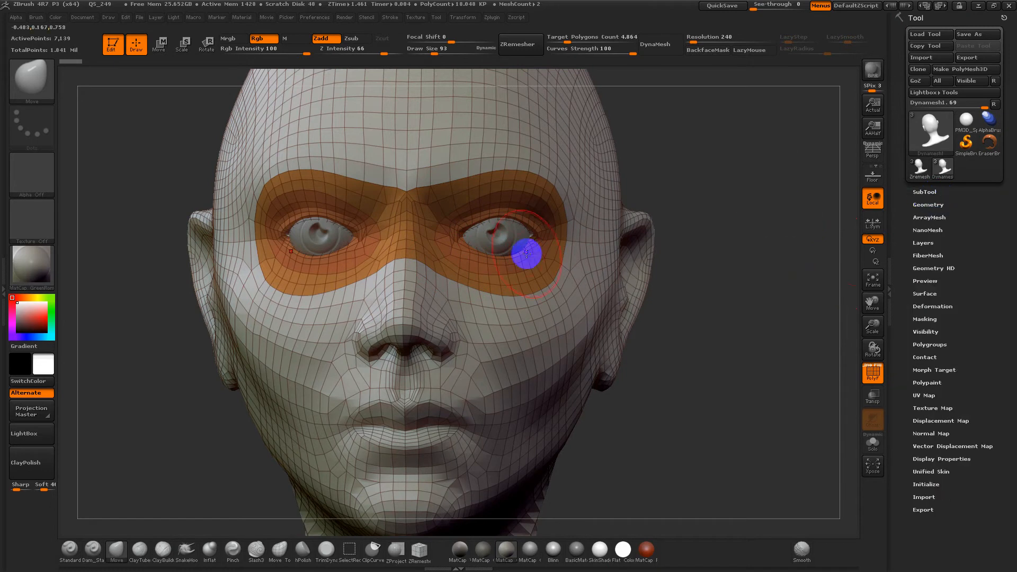
{"action": "mouse_move", "coordinate": [479, 258]}
{"action": "left_mouse_down"}
{"action": "mouse_move", "coordinate": [513, 252]}
{"action": "mouse_move", "coordinate": [472, 249]}
{"action": "left_mouse_up"}
{"action": "left_click_drag", "start_coordinate": [653, 391], "coordinate": [770, 376]}
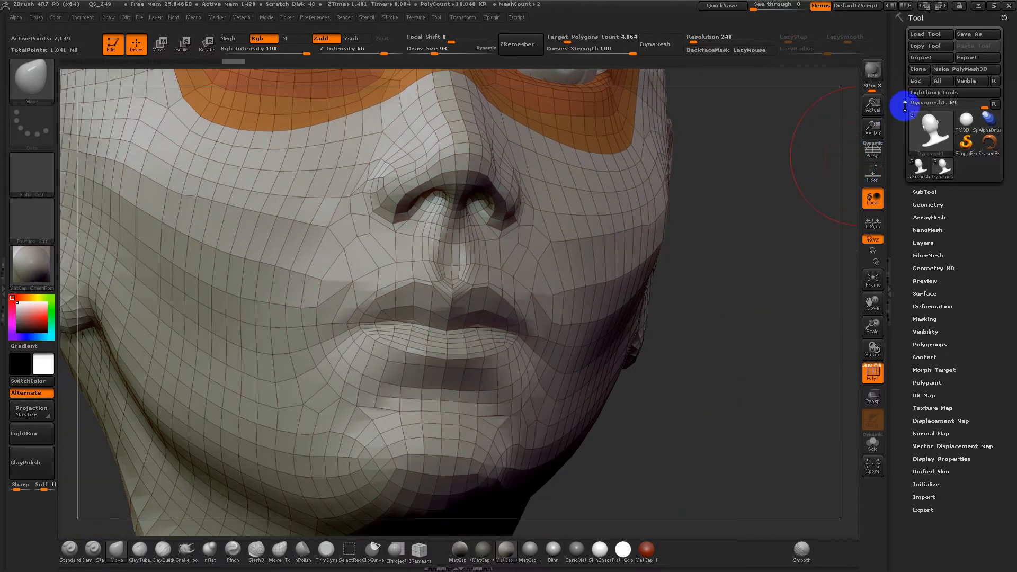
{"action": "left_click_drag", "start_coordinate": [808, 142], "coordinate": [774, 216]}
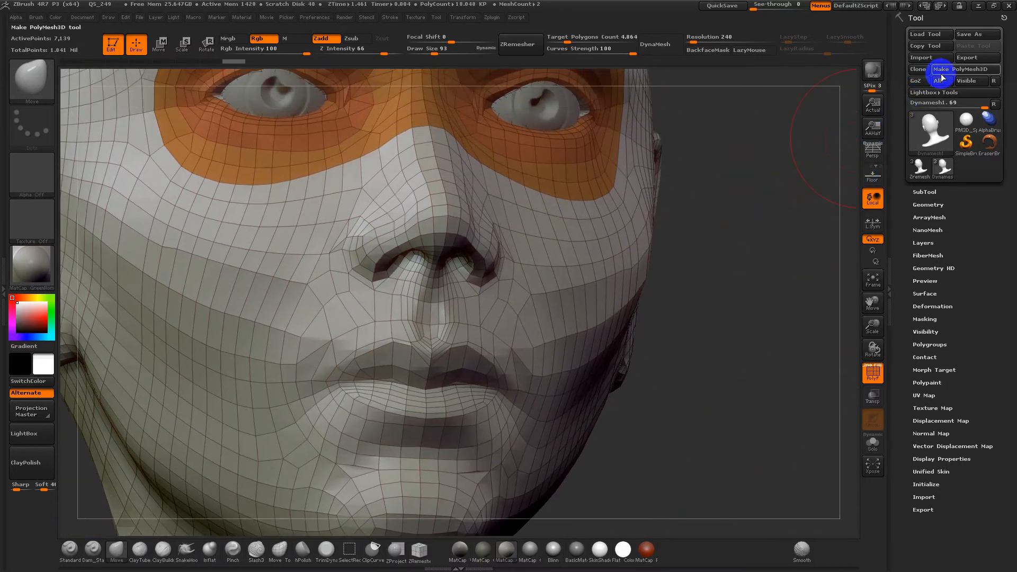
{"action": "mouse_move", "coordinate": [697, 263]}
{"action": "left_mouse_down"}
{"action": "mouse_move", "coordinate": [688, 262]}
{"action": "mouse_move", "coordinate": [697, 264]}
{"action": "left_mouse_up"}
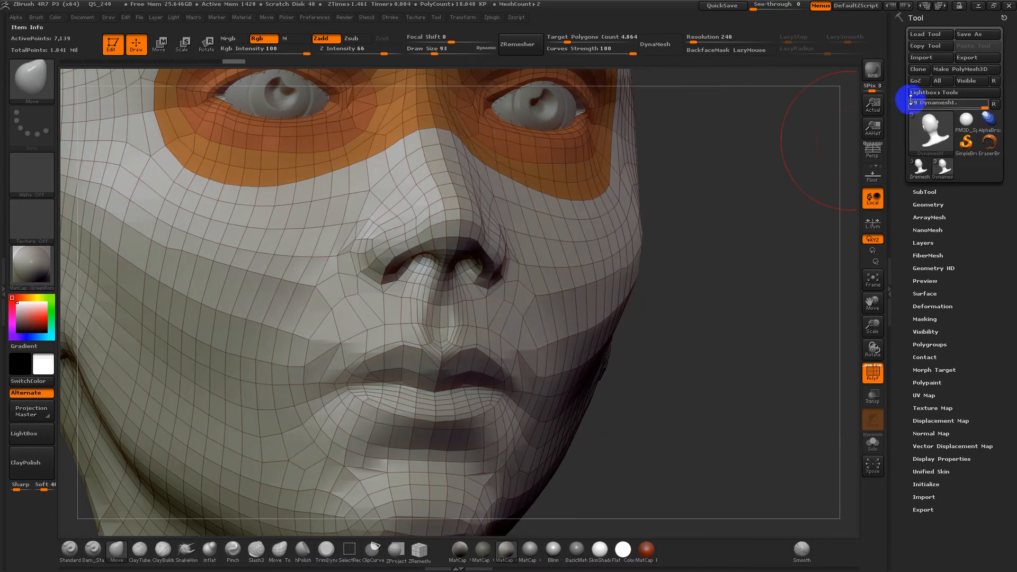
{"action": "left_click", "coordinate": [993, 81]}
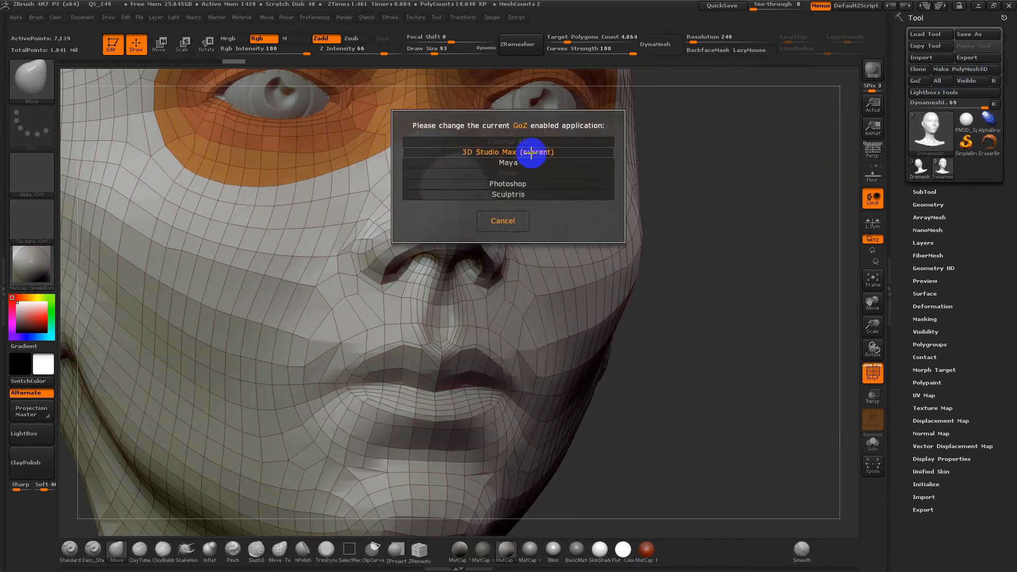
{"action": "left_click", "coordinate": [553, 152]}
{"action": "left_click", "coordinate": [910, 84]}
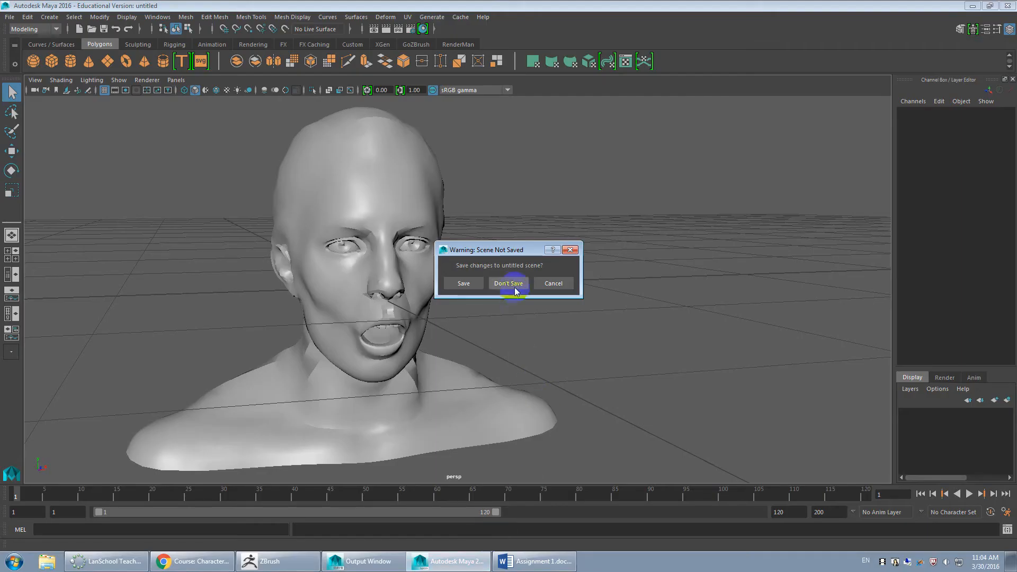
Step: Close Maya without saving the untitled scene, and bring up 3ds Max without its welcome screen
{"action": "left_click", "coordinate": [509, 284]}
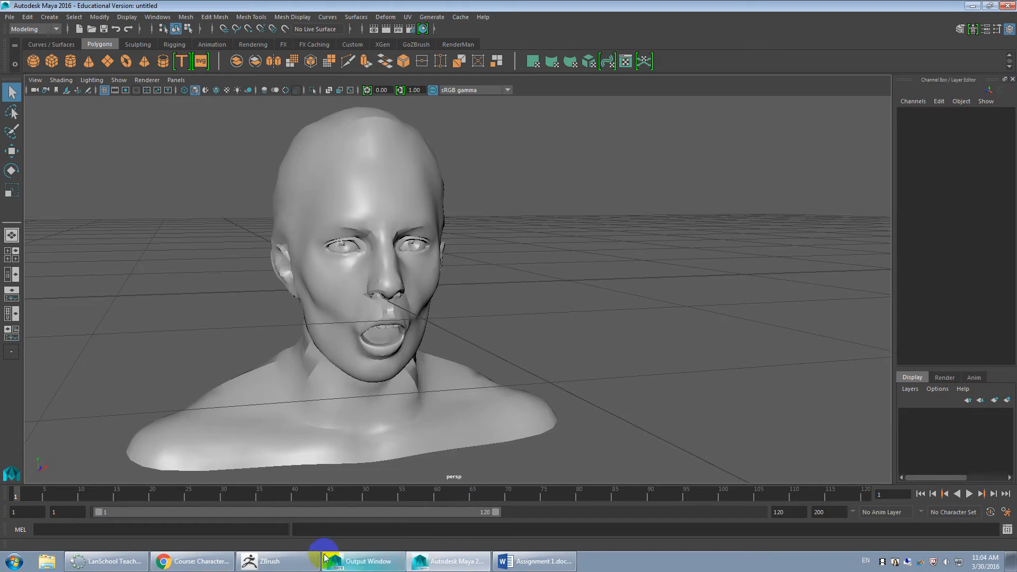
{"action": "left_click", "coordinate": [271, 562]}
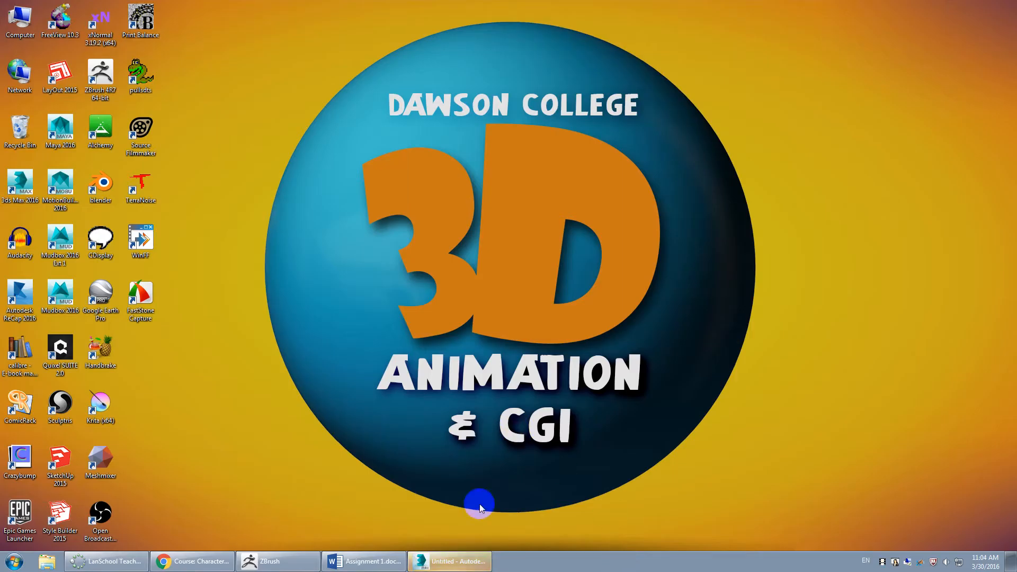
{"action": "left_click", "coordinate": [437, 563]}
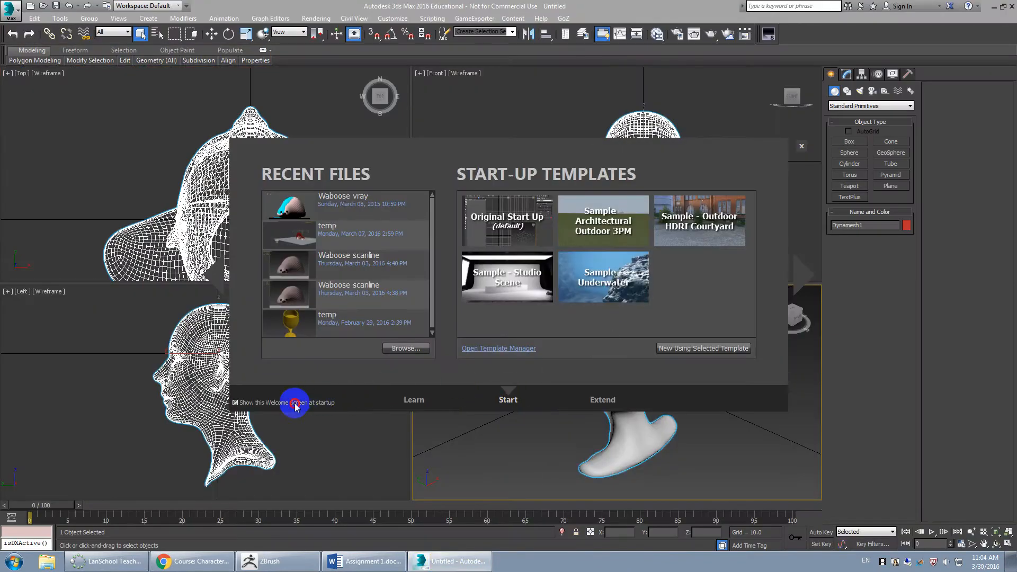
{"action": "left_click", "coordinate": [801, 146]}
Step: Maximize the Perspective viewport and display the imported head with edged faces around the mouth
{"action": "middle_click_drag", "start_coordinate": [592, 413], "coordinate": [669, 390], "text": "alt"}
{"action": "key", "text": "alt+w"}
{"action": "scroll", "coordinate": [560, 339], "scroll_direction": "up", "scroll_amount": 3}
{"action": "middle_click_drag", "start_coordinate": [561, 339], "coordinate": [615, 332], "text": "alt"}
{"action": "key", "text": "F4"}
{"action": "scroll", "coordinate": [551, 309], "scroll_direction": "up", "scroll_amount": 6}
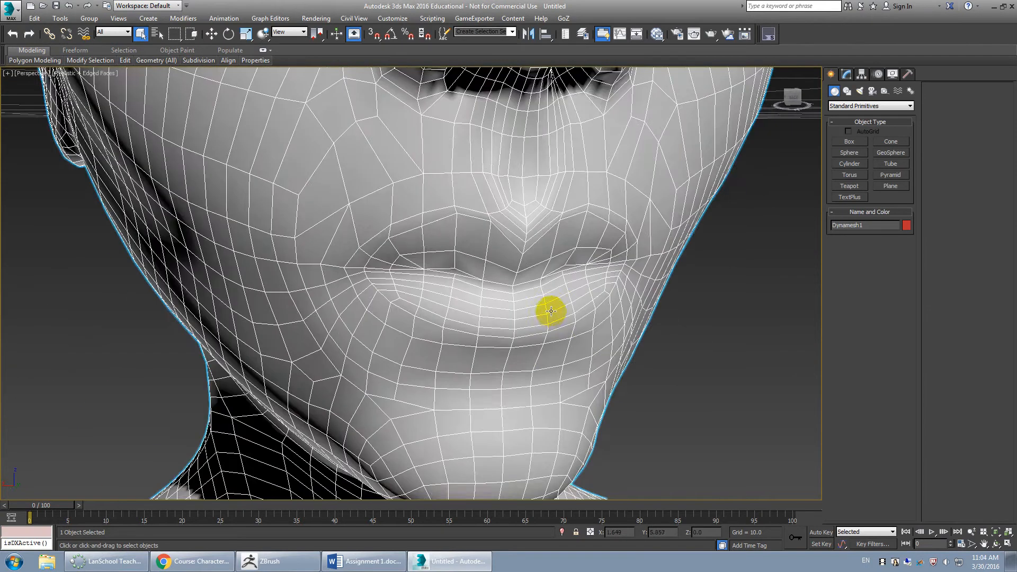
Step: Enter the edge sub-object level of the head's Editable Poly
{"action": "scroll", "coordinate": [543, 253], "scroll_direction": "down", "scroll_amount": 5}
{"action": "left_click", "coordinate": [846, 74]}
{"action": "left_click", "coordinate": [856, 223]}
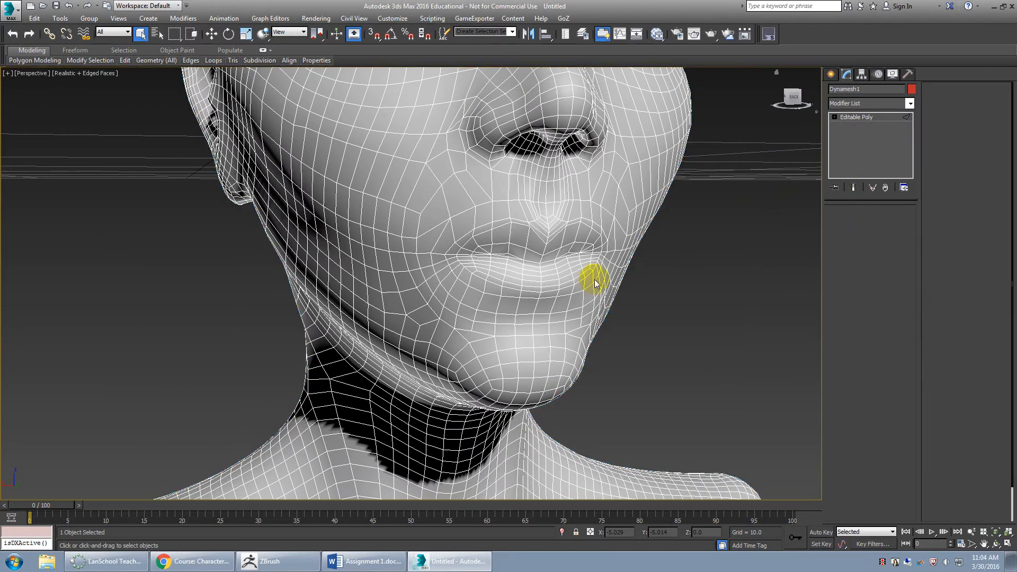
{"action": "scroll", "coordinate": [431, 268], "scroll_direction": "up", "scroll_amount": 6}
{"action": "scroll", "coordinate": [507, 275], "scroll_direction": "down", "scroll_amount": 3}
{"action": "middle_click_drag", "start_coordinate": [506, 275], "coordinate": [472, 283]}
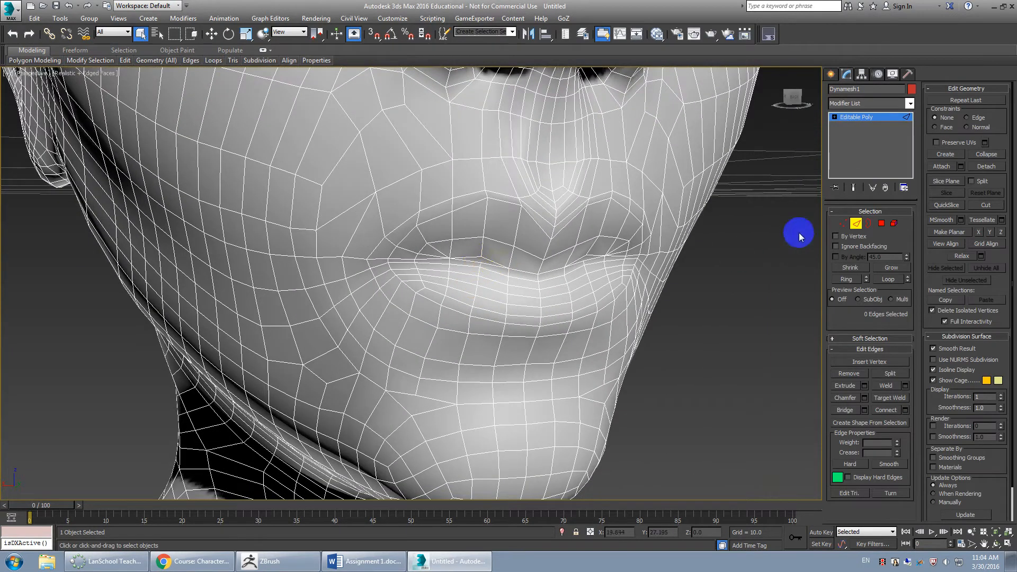
Step: Select vertices on the mouth line at the vertex sub-object level and enable Ignore Backfacing
{"action": "left_click", "coordinate": [843, 223]}
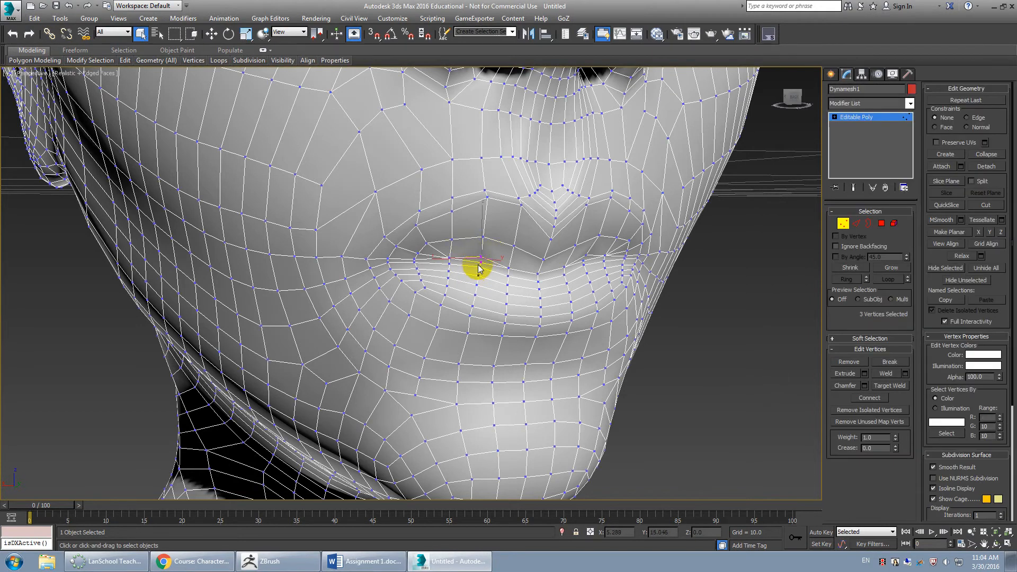
{"action": "left_click", "coordinate": [478, 264]}
{"action": "scroll", "coordinate": [502, 270], "scroll_direction": "down", "scroll_amount": 2}
{"action": "scroll", "coordinate": [495, 274], "scroll_direction": "up", "scroll_amount": 2}
{"action": "scroll", "coordinate": [514, 272], "scroll_direction": "down", "scroll_amount": 4}
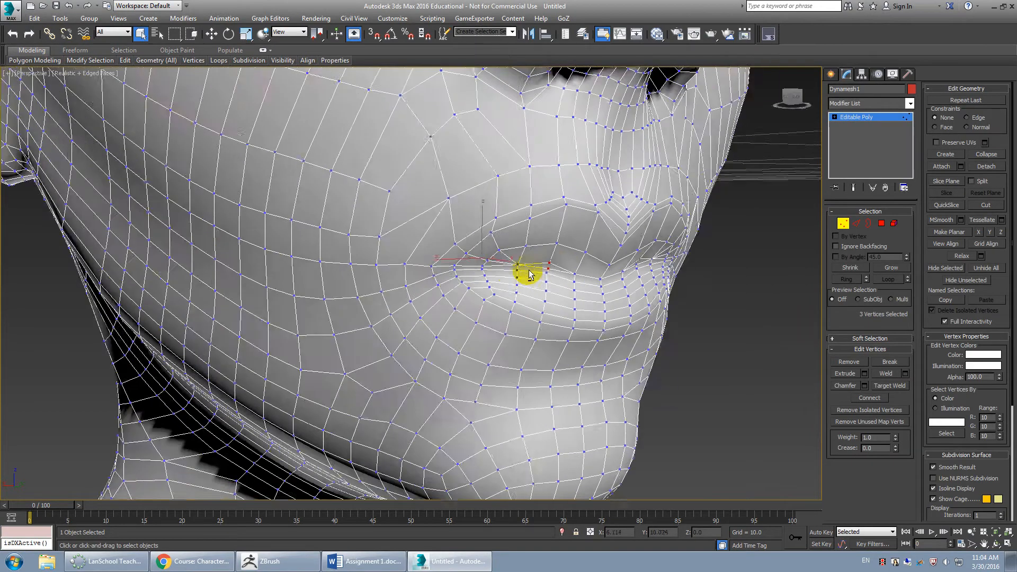
{"action": "left_click", "coordinate": [852, 249]}
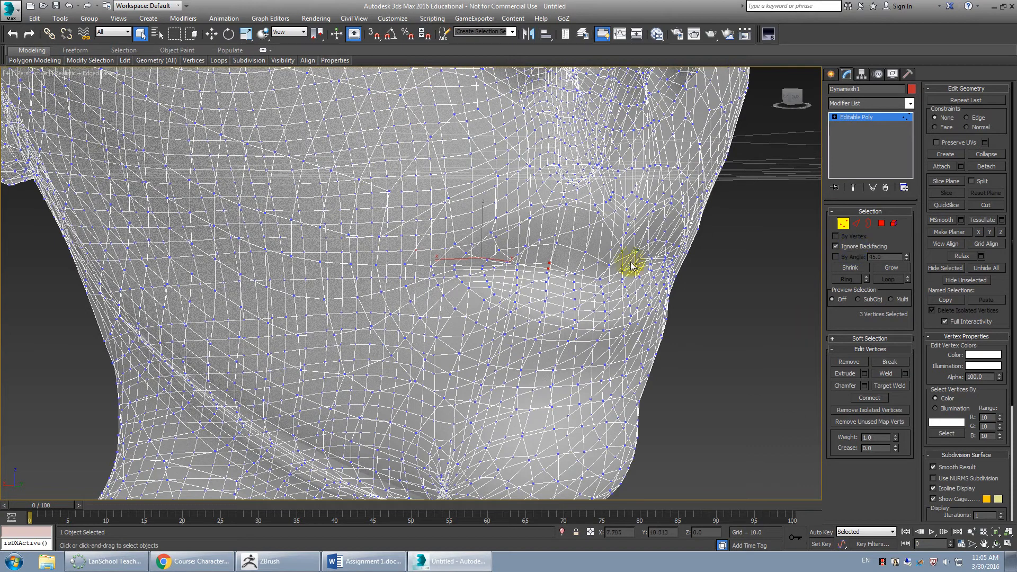
{"action": "scroll", "coordinate": [551, 272], "scroll_direction": "up", "scroll_amount": 5}
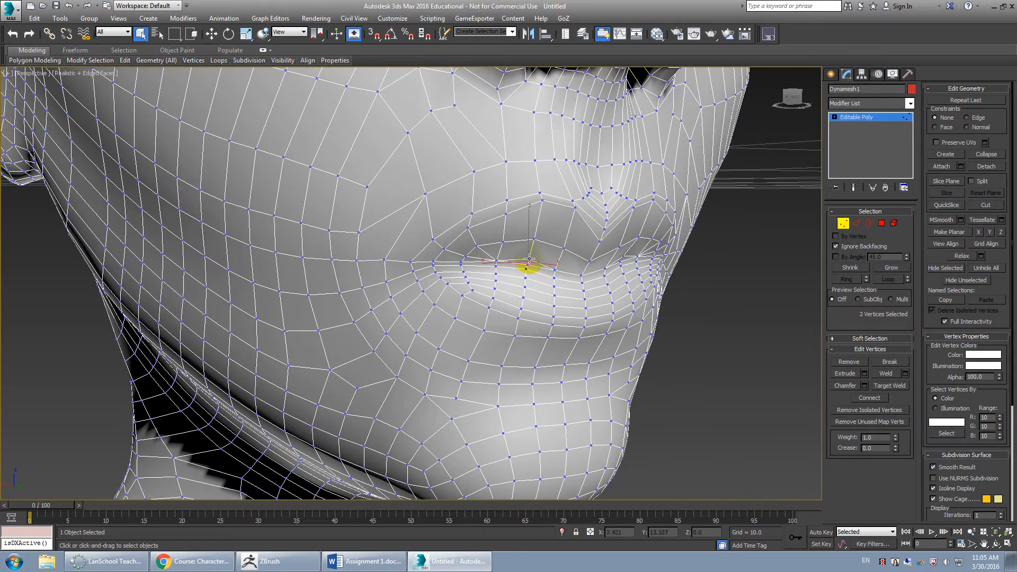
Step: Examine the vertex layout along the mouth line, upper lip and lip corner from several angles
{"action": "left_click", "coordinate": [517, 148]}
{"action": "middle_click_drag", "start_coordinate": [522, 246], "coordinate": [484, 268], "text": "alt"}
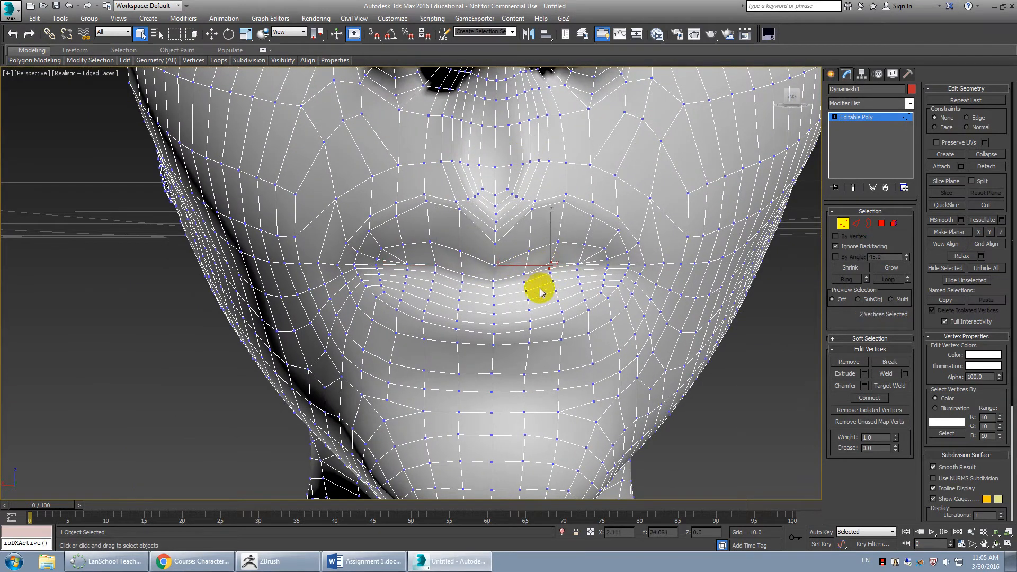
{"action": "scroll", "coordinate": [565, 264], "scroll_direction": "up", "scroll_amount": 4}
{"action": "scroll", "coordinate": [546, 269], "scroll_direction": "down", "scroll_amount": 1}
{"action": "scroll", "coordinate": [540, 271], "scroll_direction": "down", "scroll_amount": 3}
{"action": "scroll", "coordinate": [529, 267], "scroll_direction": "up", "scroll_amount": 3}
{"action": "scroll", "coordinate": [530, 268], "scroll_direction": "down", "scroll_amount": 3}
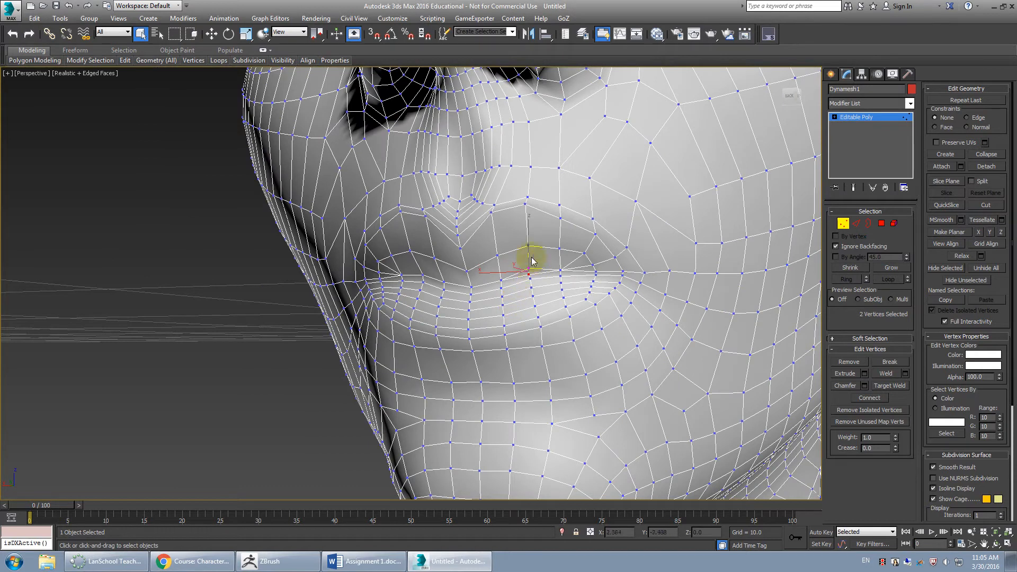
{"action": "left_click", "coordinate": [506, 146]}
{"action": "middle_click_drag", "start_coordinate": [550, 270], "coordinate": [572, 279], "text": "alt"}
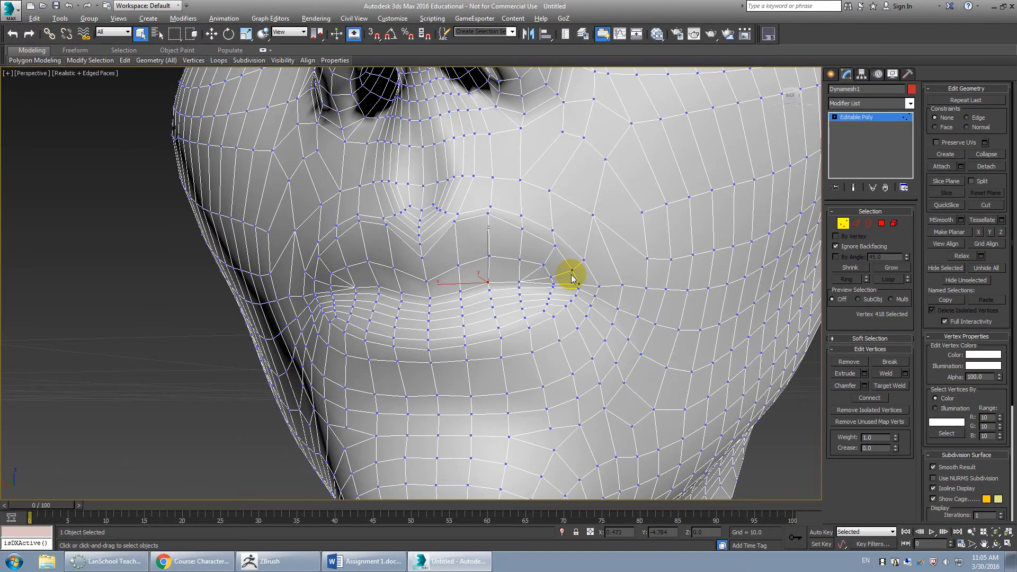
Step: Select the edges running between the lips from one mouth corner to the other at the edge sub-object level
{"action": "left_click", "coordinate": [856, 223]}
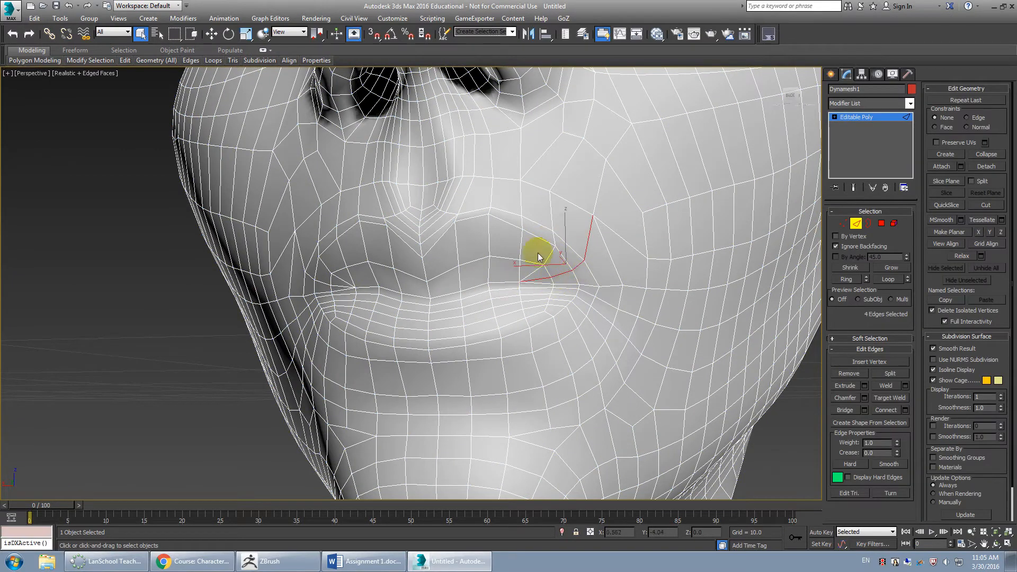
{"action": "scroll", "coordinate": [546, 259], "scroll_direction": "down", "scroll_amount": 4}
{"action": "middle_click_drag", "start_coordinate": [510, 237], "coordinate": [414, 286], "text": "alt"}
{"action": "scroll", "coordinate": [503, 294], "scroll_direction": "up", "scroll_amount": 4}
{"action": "double_click", "coordinate": [483, 284]}
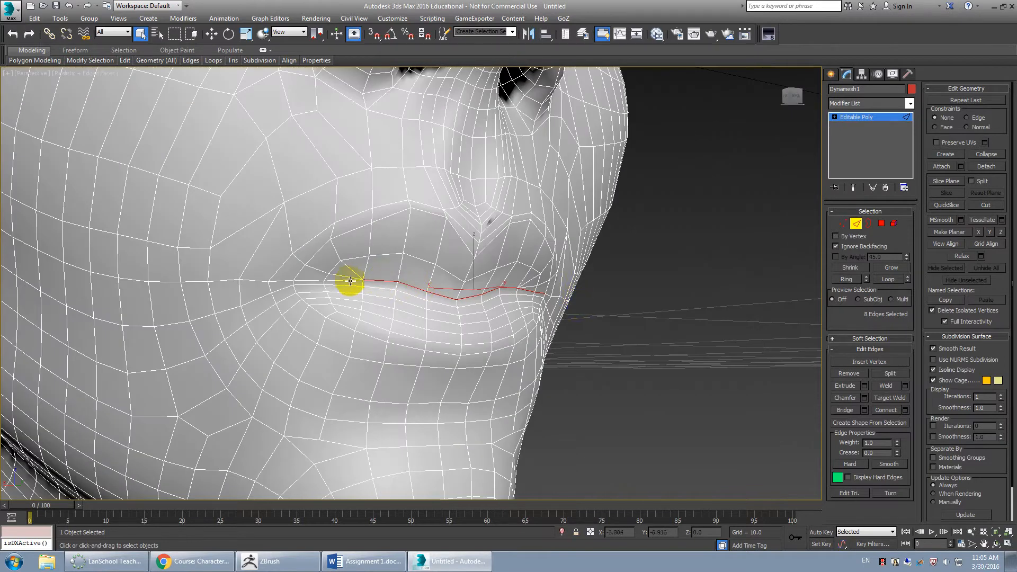
{"action": "mouse_move", "coordinate": [312, 279]}
{"action": "middle_mouse_down", "text": "alt"}
{"action": "mouse_move", "coordinate": [344, 286]}
{"action": "mouse_move", "coordinate": [302, 289]}
{"action": "middle_mouse_up", "text": "alt"}
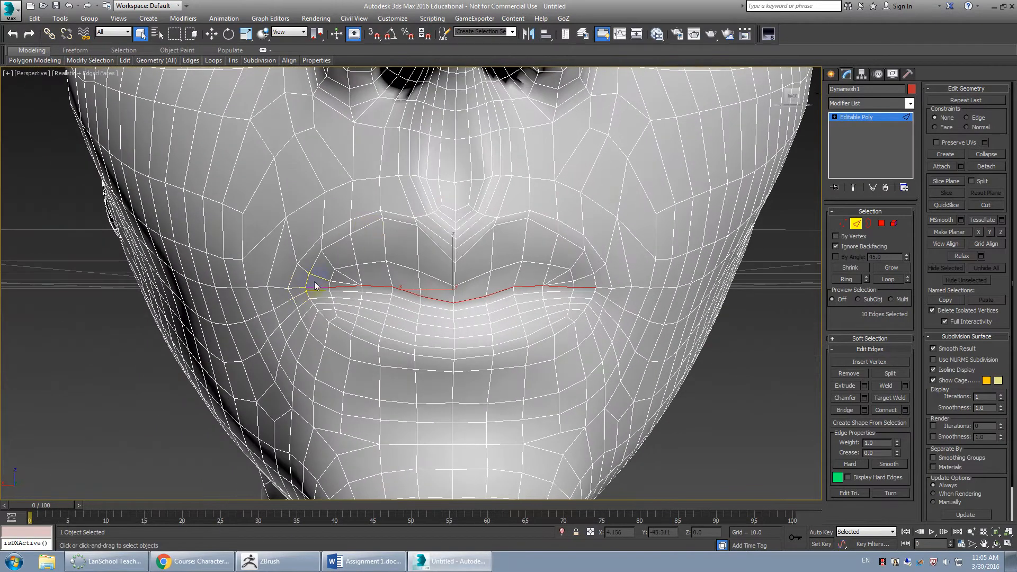
{"action": "scroll", "coordinate": [603, 289], "scroll_direction": "down", "scroll_amount": 5}
{"action": "mouse_move", "coordinate": [602, 289]}
{"action": "middle_mouse_down", "text": "alt"}
{"action": "mouse_move", "coordinate": [545, 295]}
{"action": "mouse_move", "coordinate": [589, 288]}
{"action": "middle_mouse_up", "text": "alt"}
Step: Compare the head in the Front and Back views to check which way it faces
{"action": "key", "text": "f"}
{"action": "scroll", "coordinate": [508, 279], "scroll_direction": "down", "scroll_amount": 8}
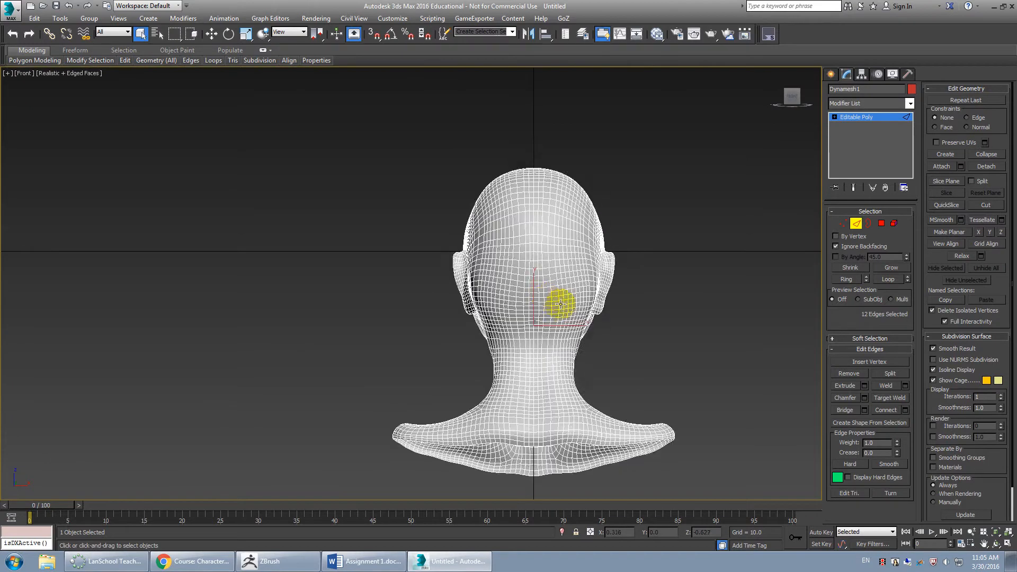
{"action": "scroll", "coordinate": [550, 301], "scroll_direction": "up", "scroll_amount": 2}
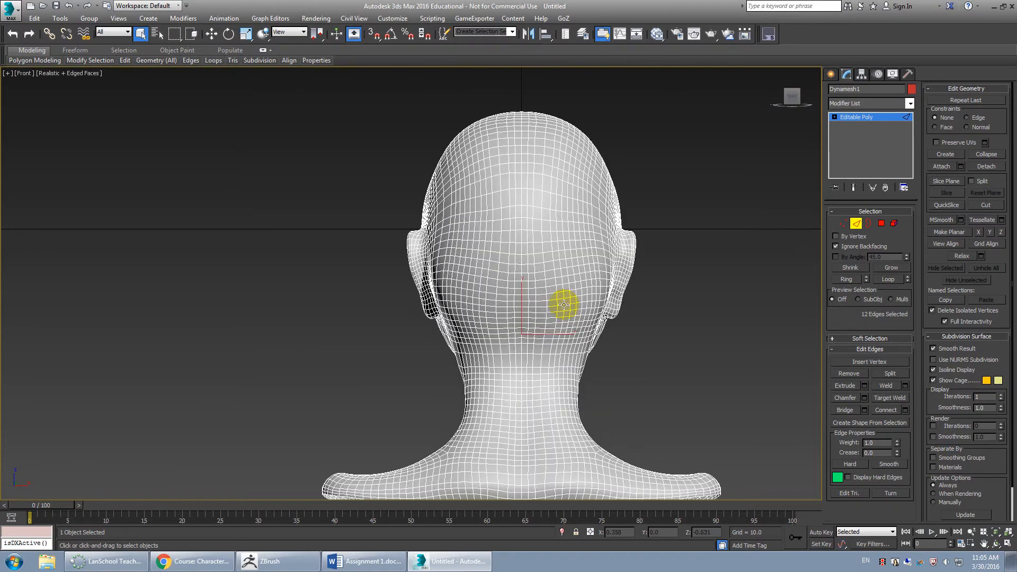
{"action": "left_click", "coordinate": [24, 73]}
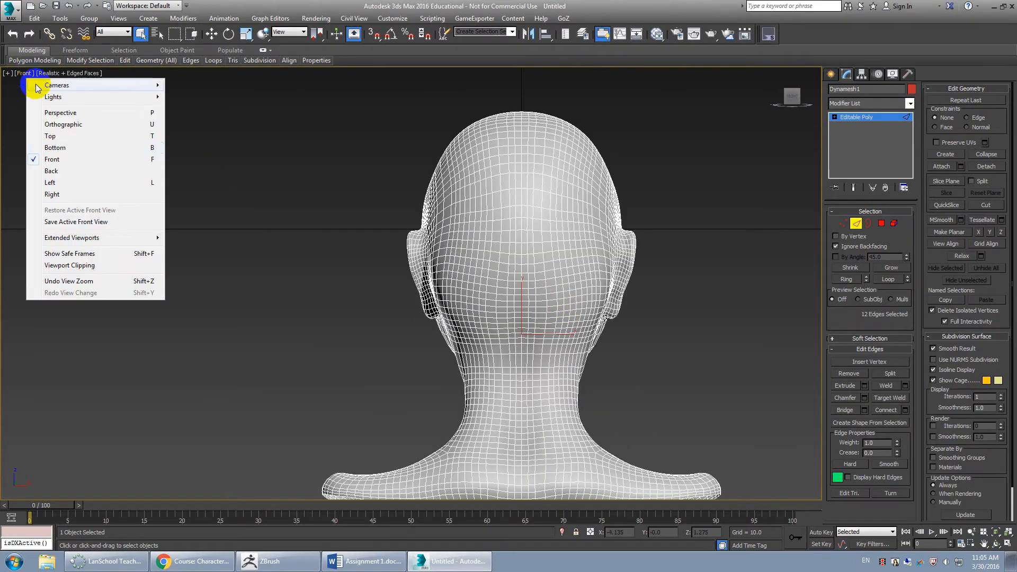
{"action": "left_click", "coordinate": [63, 170]}
{"action": "scroll", "coordinate": [392, 255], "scroll_direction": "up", "scroll_amount": 5}
{"action": "scroll", "coordinate": [413, 267], "scroll_direction": "up", "scroll_amount": 3}
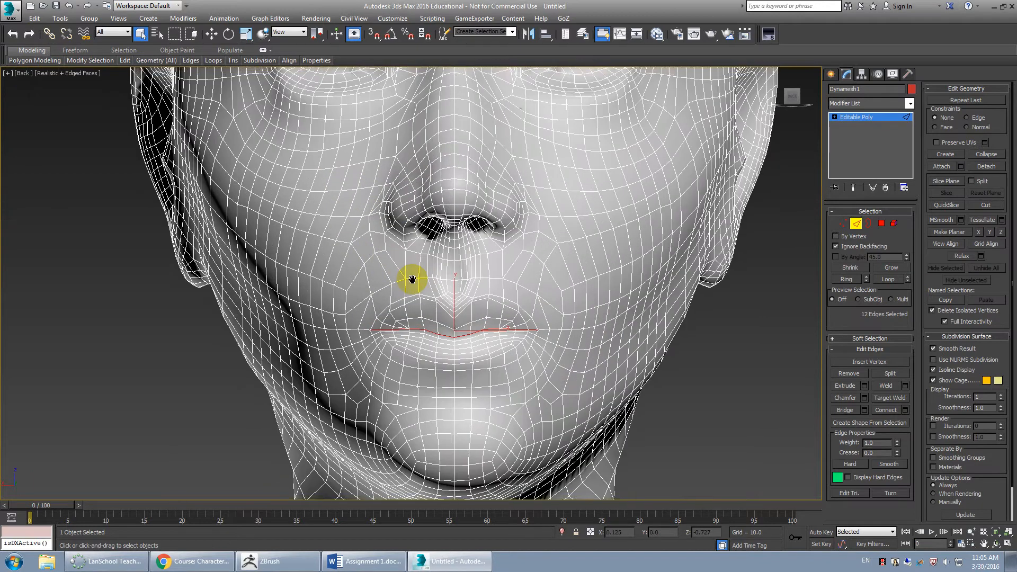
{"action": "scroll", "coordinate": [426, 275], "scroll_direction": "down", "scroll_amount": 8}
{"action": "middle_click_drag", "start_coordinate": [434, 295], "coordinate": [456, 298]}
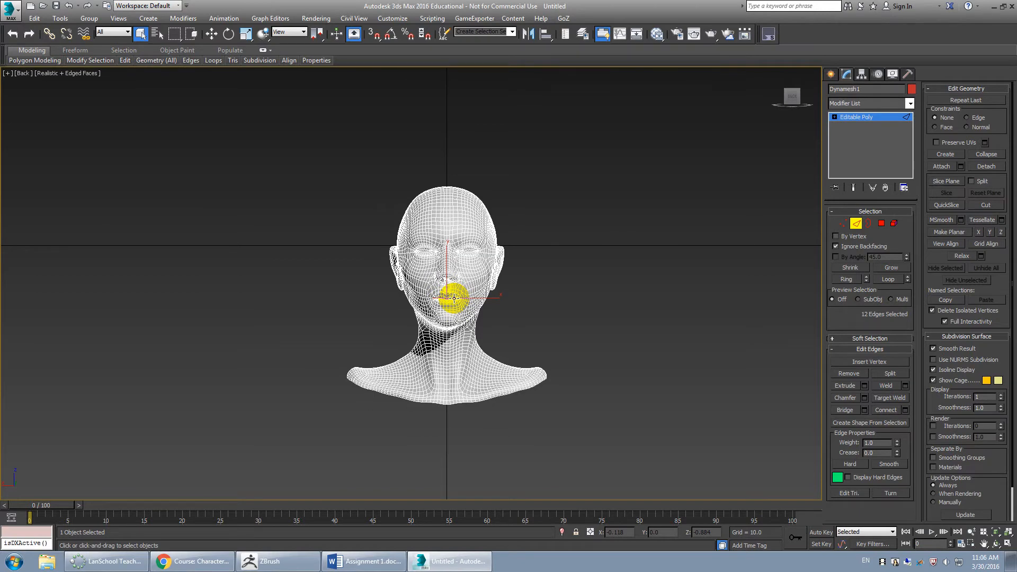
{"action": "key", "text": "f"}
{"action": "middle_click_drag", "start_coordinate": [511, 299], "coordinate": [468, 292]}
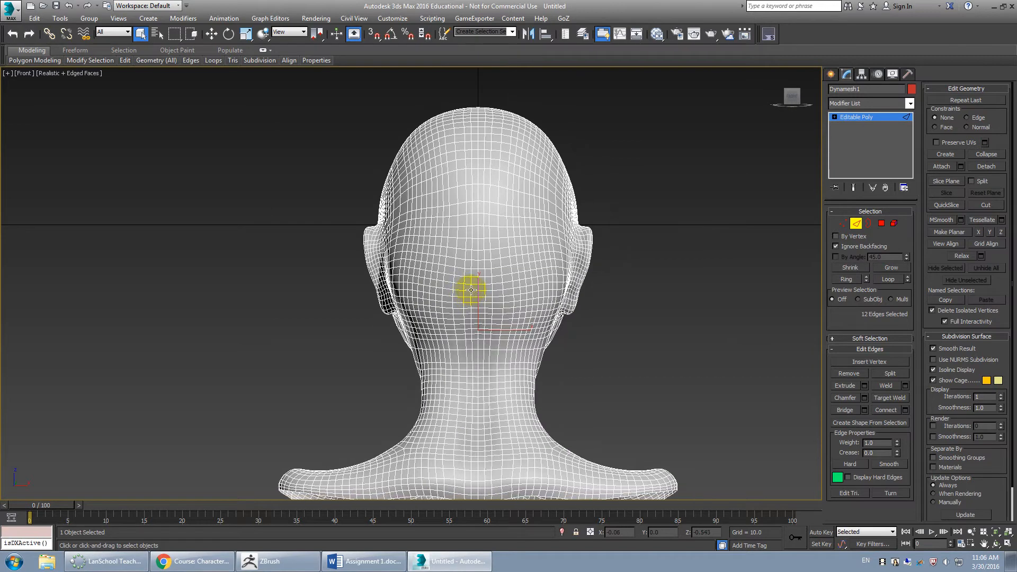
Step: Leave the edge sub-object level and reset the 3ds Max scene without saving it
{"action": "left_click", "coordinate": [857, 224]}
{"action": "middle_click_drag", "start_coordinate": [429, 171], "coordinate": [424, 157]}
{"action": "left_click", "coordinate": [9, 12]}
{"action": "left_click", "coordinate": [39, 59]}
{"action": "left_click", "coordinate": [510, 295]}
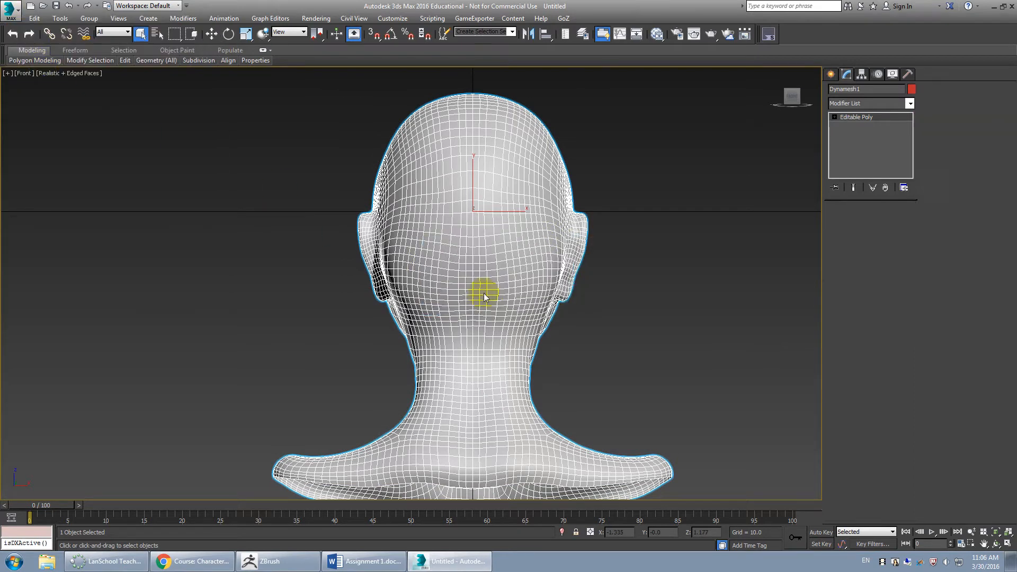
{"action": "left_click", "coordinate": [480, 289]}
Step: Switch back to ZBrush and check the head's orientation, showing the floor grid temporarily
{"action": "left_click", "coordinate": [270, 561]}
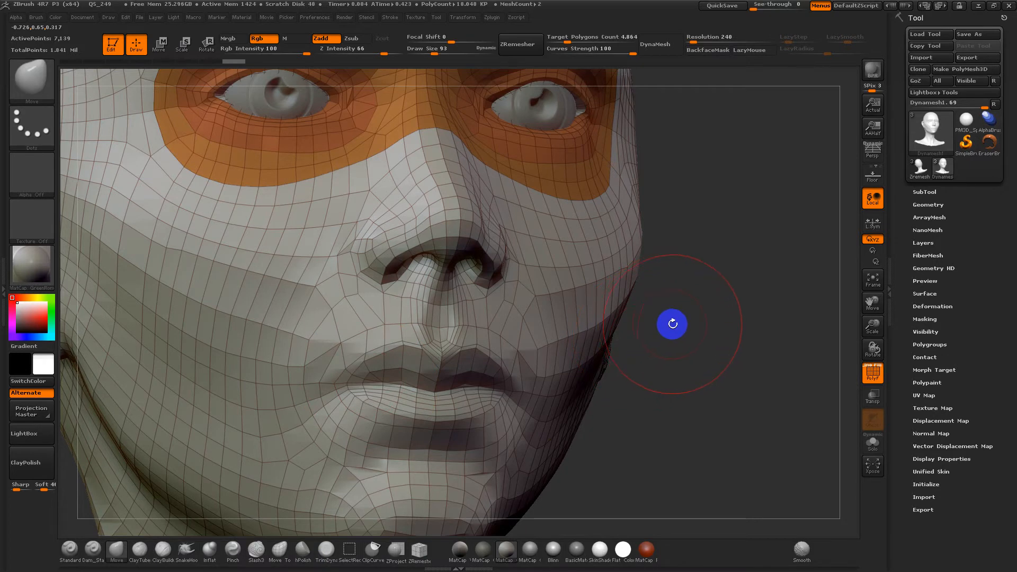
{"action": "key", "text": "f"}
{"action": "left_click_drag", "start_coordinate": [690, 337], "coordinate": [597, 344]}
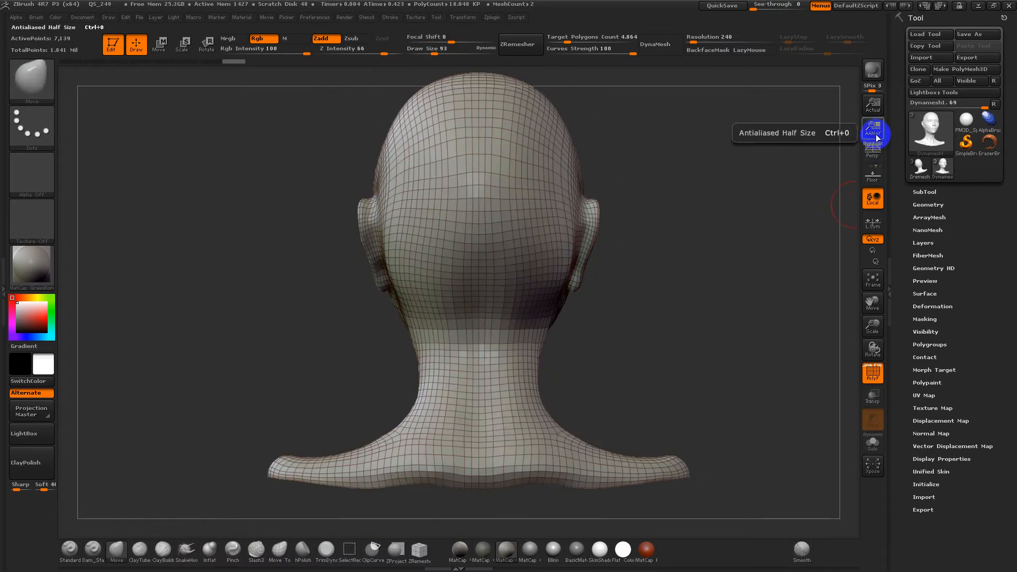
{"action": "left_click", "coordinate": [873, 174]}
{"action": "left_click_drag", "start_coordinate": [712, 255], "coordinate": [645, 325]}
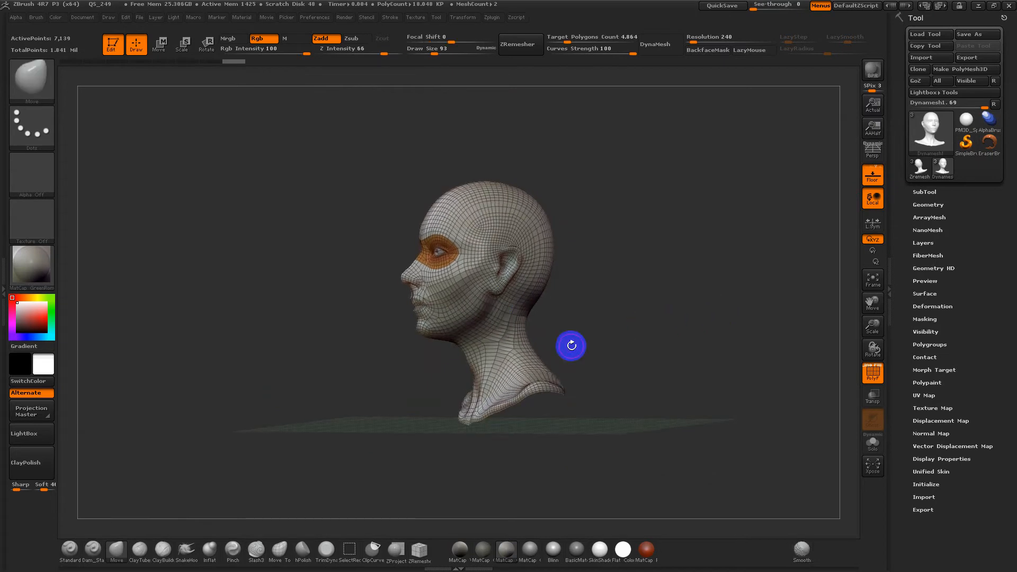
{"action": "left_click", "coordinate": [873, 155]}
{"action": "left_click", "coordinate": [872, 174]}
{"action": "left_click_drag", "start_coordinate": [721, 275], "coordinate": [682, 293], "text": "shift"}
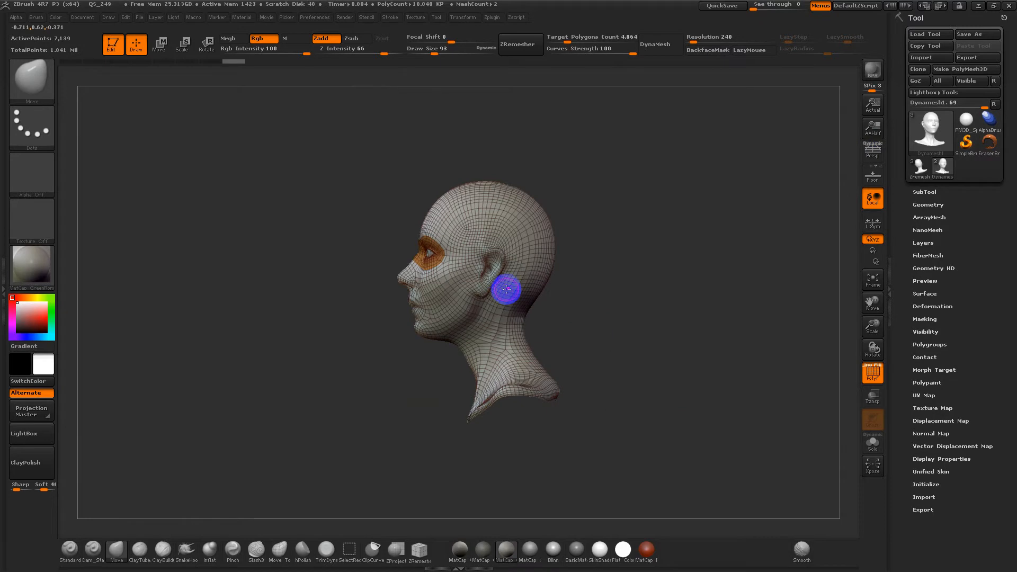
{"action": "left_click_drag", "start_coordinate": [561, 293], "coordinate": [740, 327]}
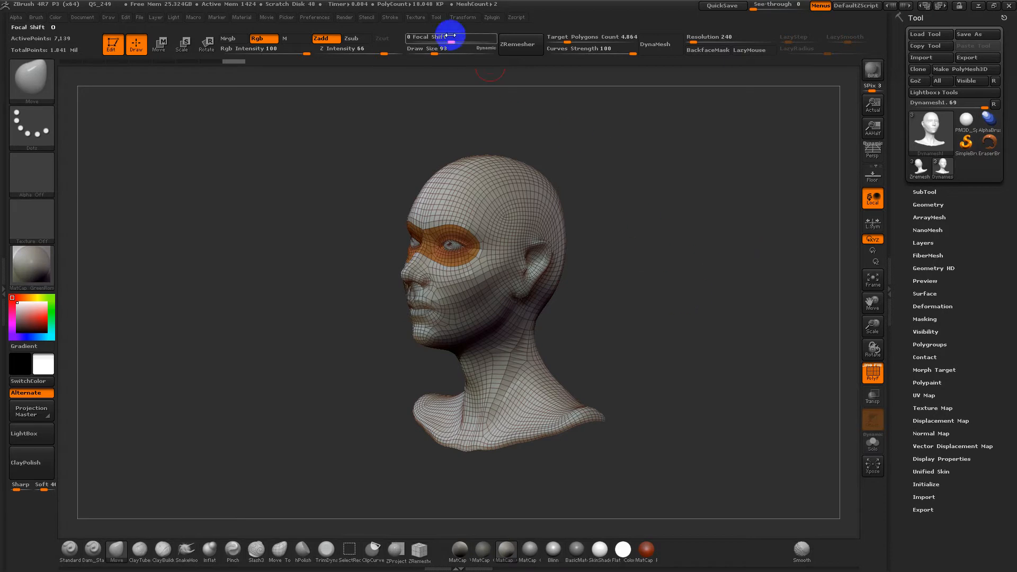
Step: Try to combine the subtools into one posing mesh with Transpose Master's TPoseMesh
{"action": "left_click", "coordinate": [492, 18]}
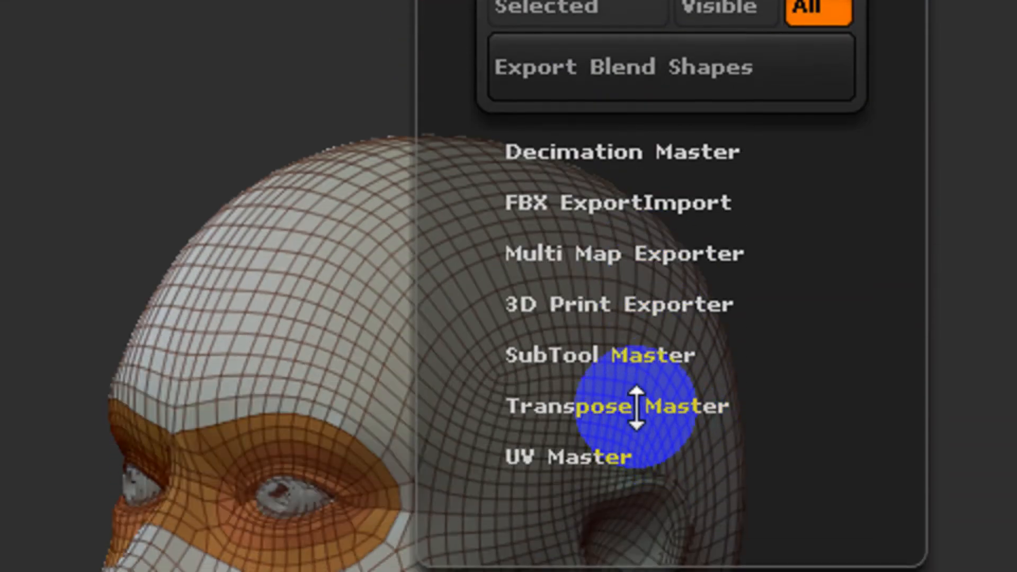
{"action": "left_click", "coordinate": [638, 525]}
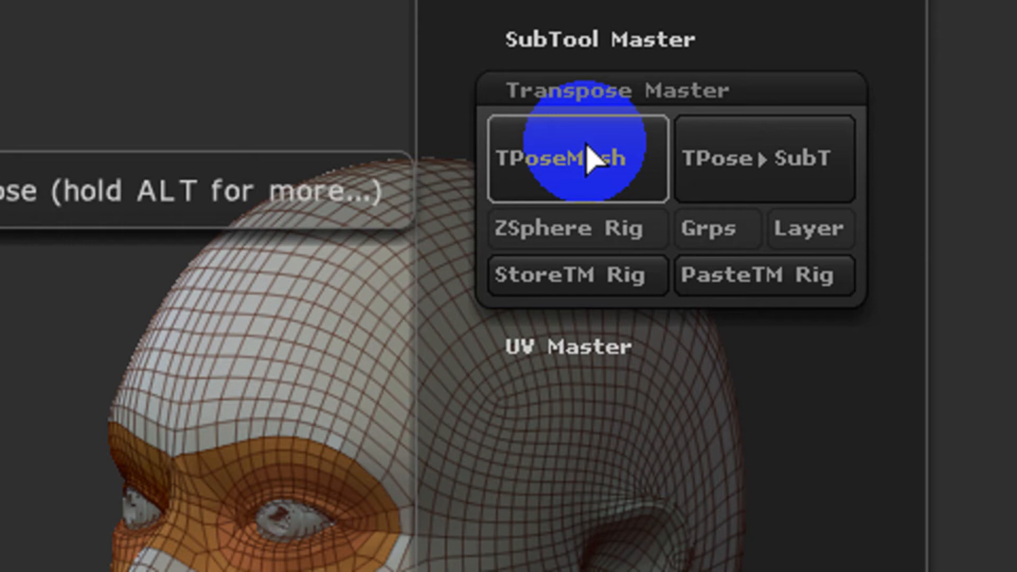
{"action": "left_click", "coordinate": [588, 158]}
{"action": "mouse_move", "coordinate": [643, 200]}
{"action": "left_mouse_down"}
{"action": "mouse_move", "coordinate": [720, 240]}
{"action": "mouse_move", "coordinate": [692, 192]}
{"action": "mouse_move", "coordinate": [590, 318]}
{"action": "mouse_move", "coordinate": [738, 322]}
{"action": "mouse_move", "coordinate": [742, 313]}
{"action": "left_mouse_up"}
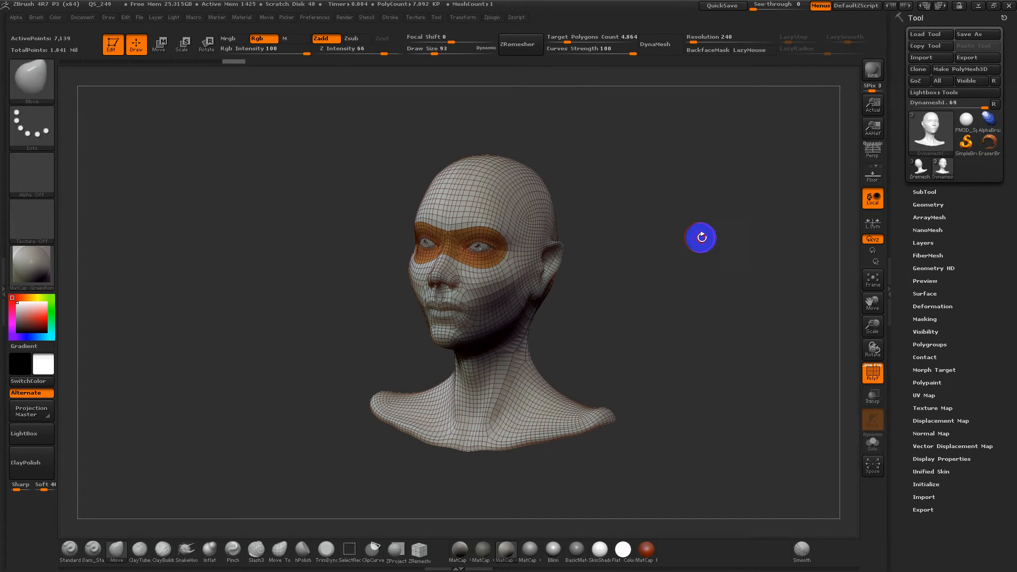
Step: Delete the extra eyeball subtool PM3D_Sphere3D_3 at the end of the subtool list
{"action": "left_click", "coordinate": [924, 192]}
{"action": "left_click", "coordinate": [934, 229]}
{"action": "mouse_move", "coordinate": [691, 217]}
{"action": "left_mouse_down", "text": "ctrl"}
{"action": "mouse_move", "coordinate": [624, 333]}
{"action": "mouse_move", "coordinate": [718, 284]}
{"action": "mouse_move", "coordinate": [749, 332]}
{"action": "left_mouse_up", "text": "ctrl"}
{"action": "left_click", "coordinate": [931, 255]}
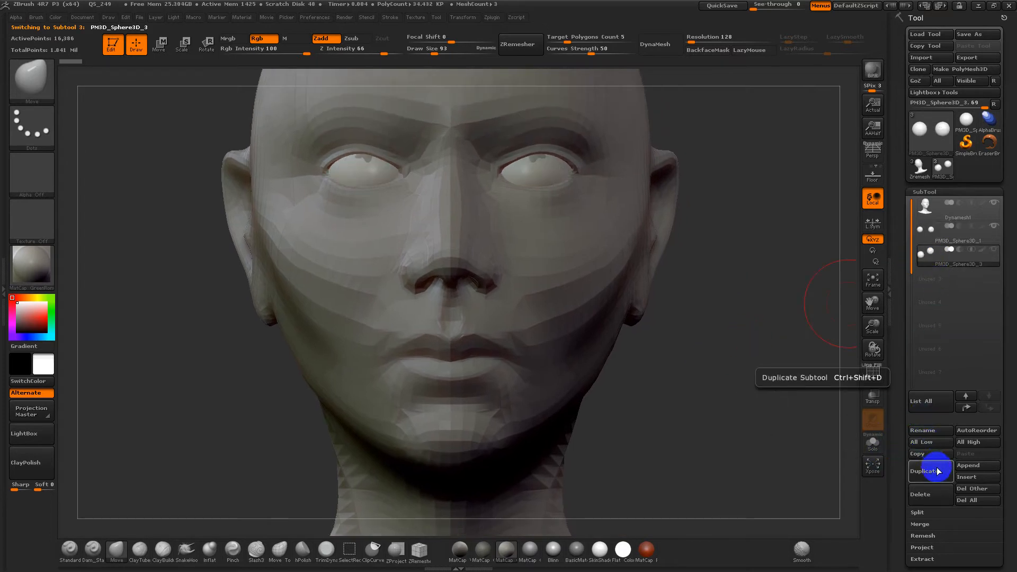
{"action": "left_click", "coordinate": [939, 490]}
{"action": "left_click", "coordinate": [821, 508]}
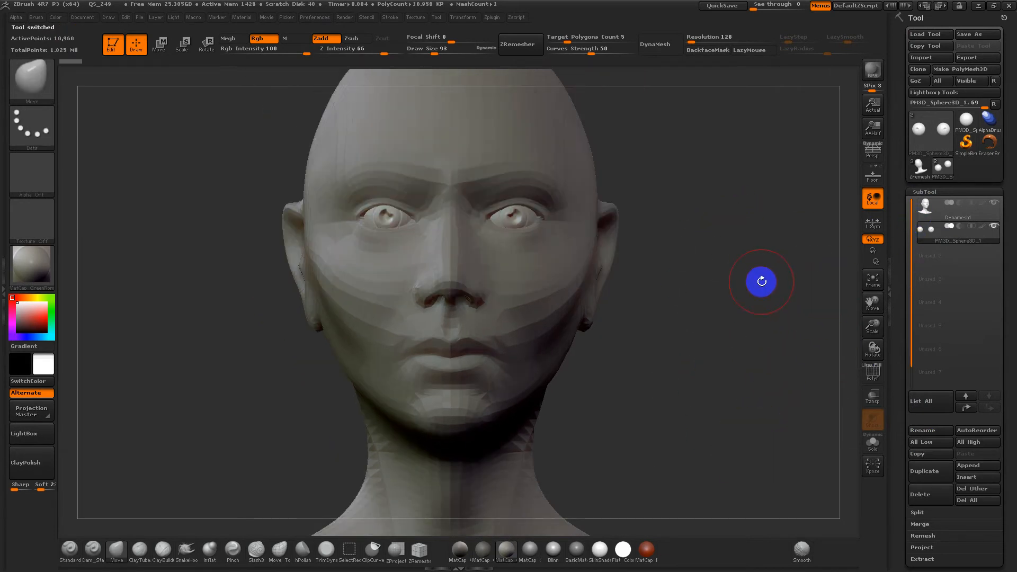
Step: Optimize the points order of the remaining eyeball subtool's topology
{"action": "left_click", "coordinate": [927, 192]}
{"action": "left_click", "coordinate": [936, 204]}
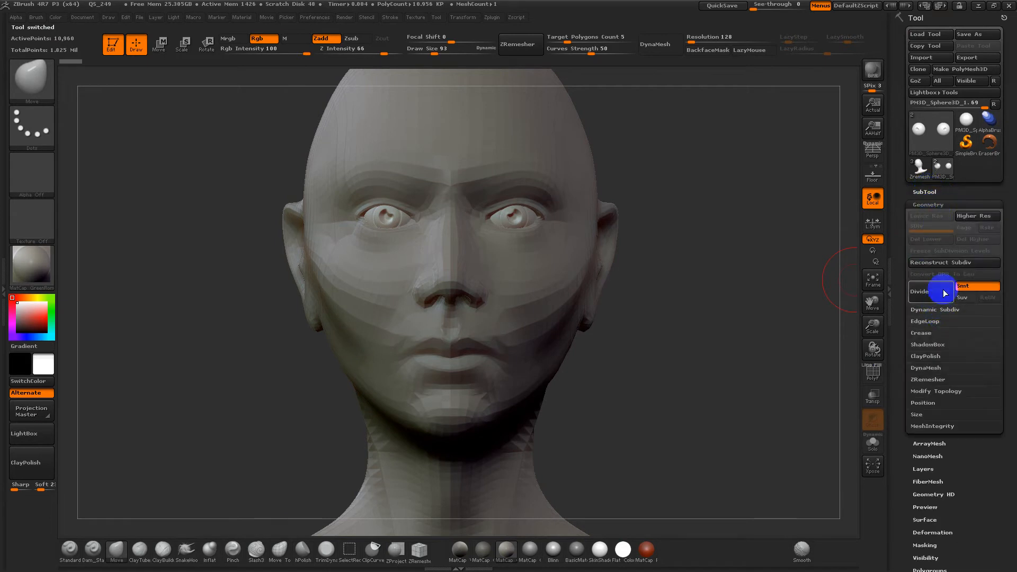
{"action": "left_click", "coordinate": [927, 391]}
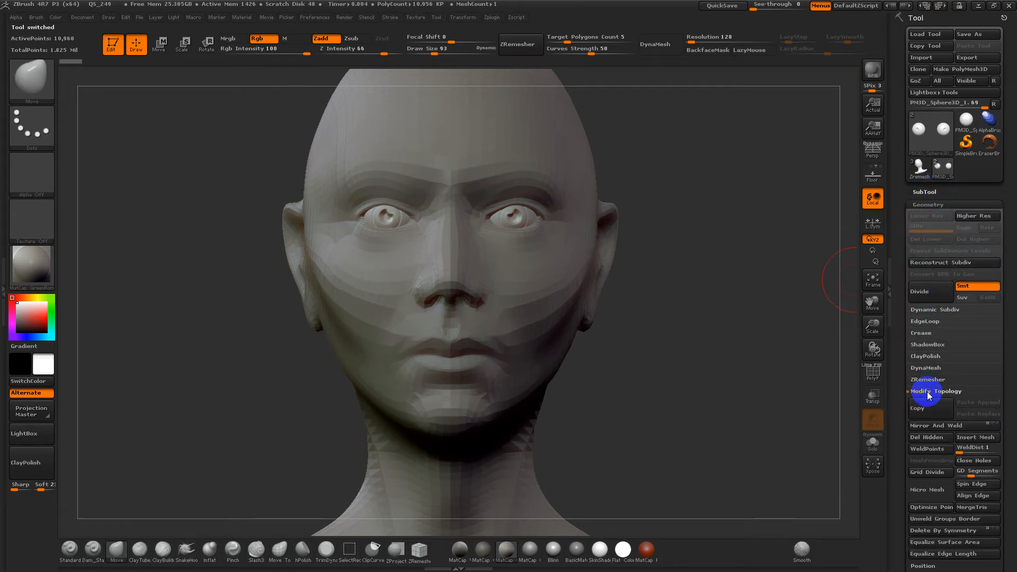
{"action": "left_click_drag", "start_coordinate": [1002, 393], "coordinate": [1002, 333]}
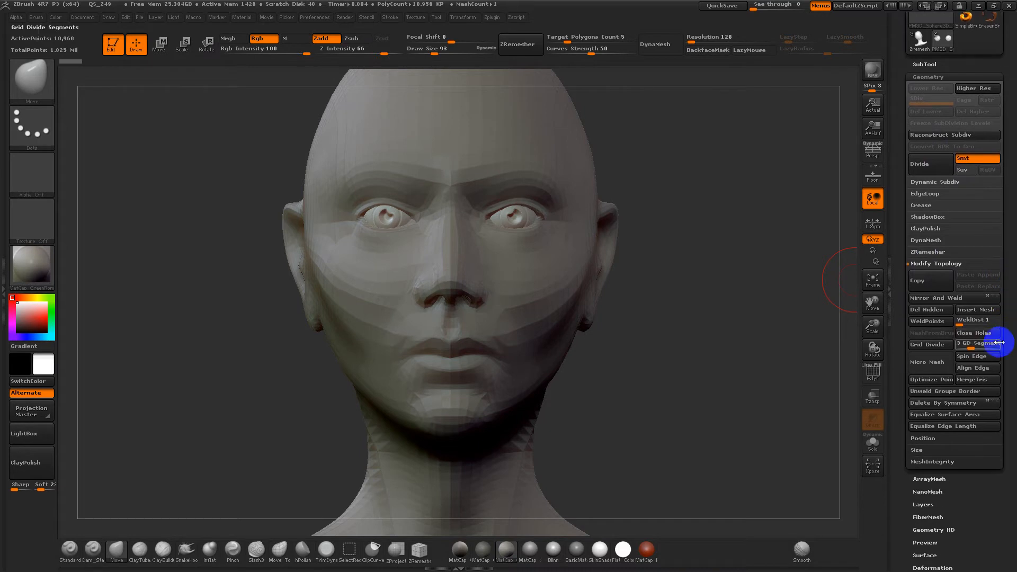
{"action": "left_click", "coordinate": [939, 380]}
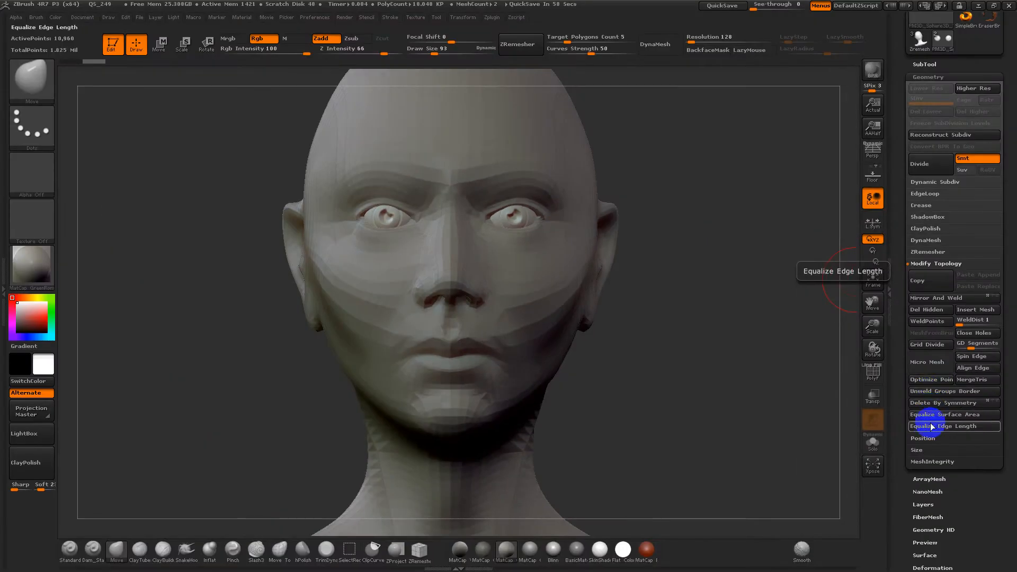
Step: Check the eyeball subtool's mesh integrity and run Fix Mesh on it
{"action": "left_click", "coordinate": [934, 461]}
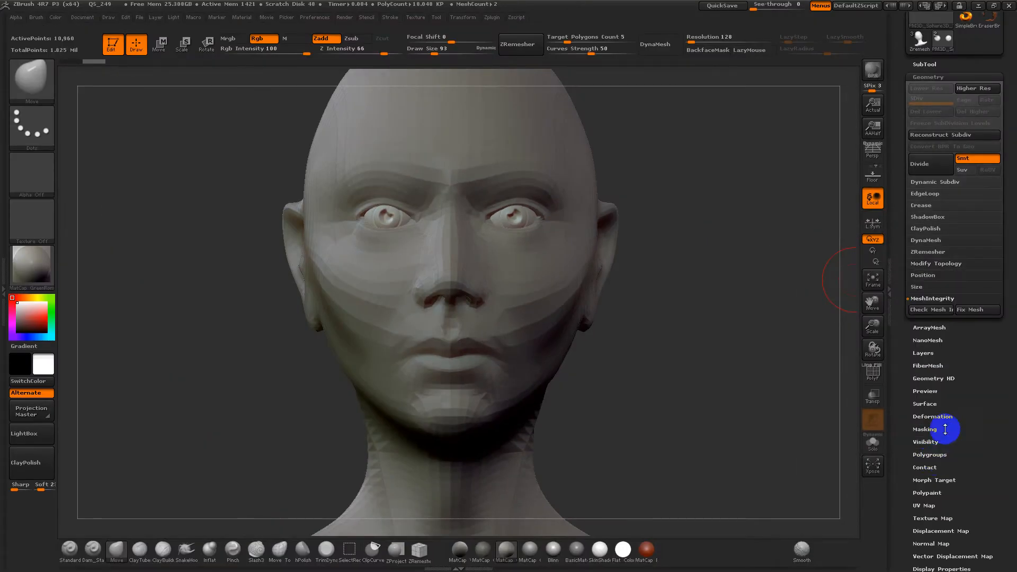
{"action": "left_click", "coordinate": [934, 309]}
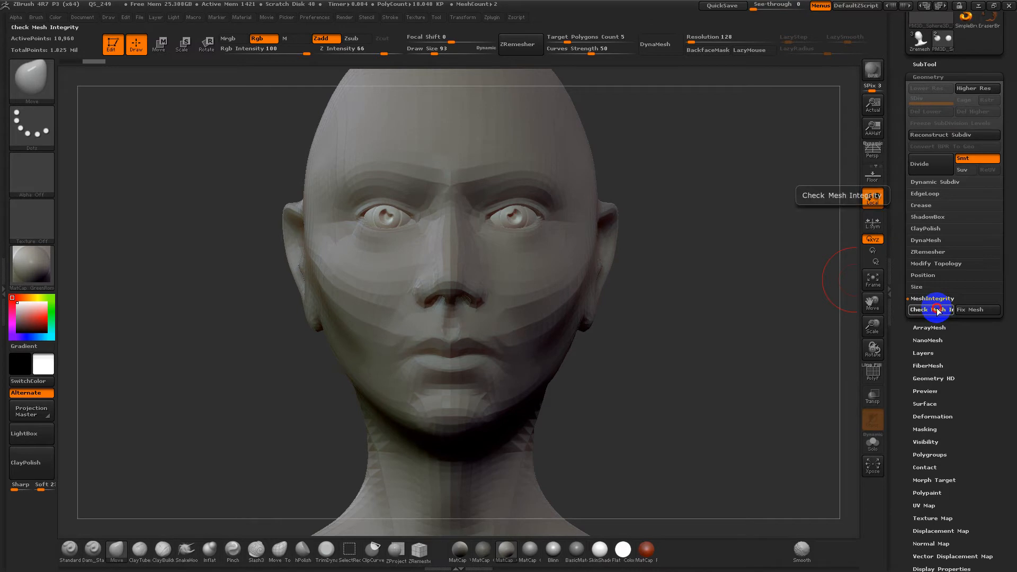
{"action": "left_click", "coordinate": [978, 310]}
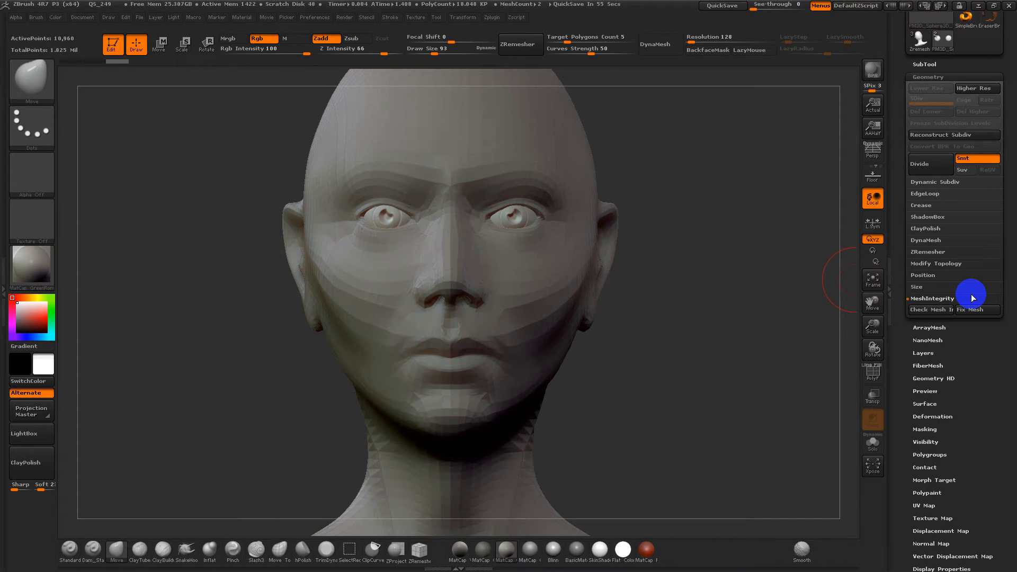
Step: Freeze the head subtool's subdivision levels and optimize its points order
{"action": "left_click", "coordinate": [531, 306], "text": "alt"}
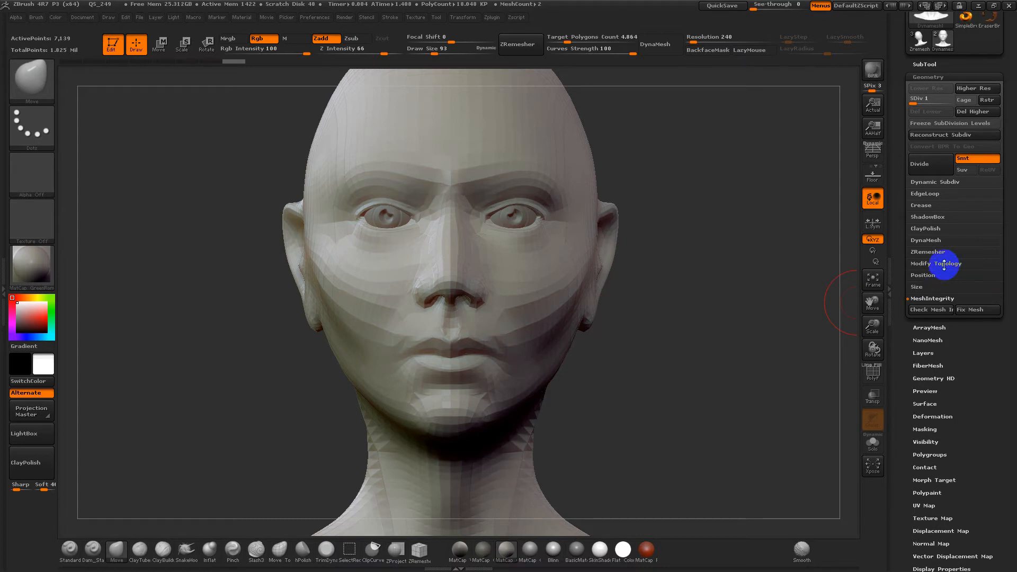
{"action": "left_click", "coordinate": [944, 263]}
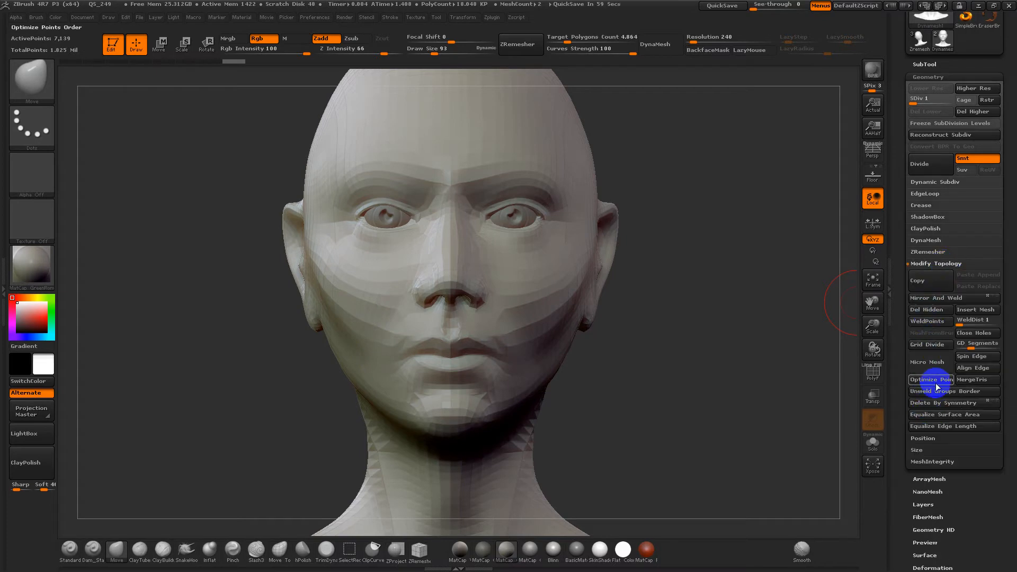
{"action": "left_click", "coordinate": [933, 379]}
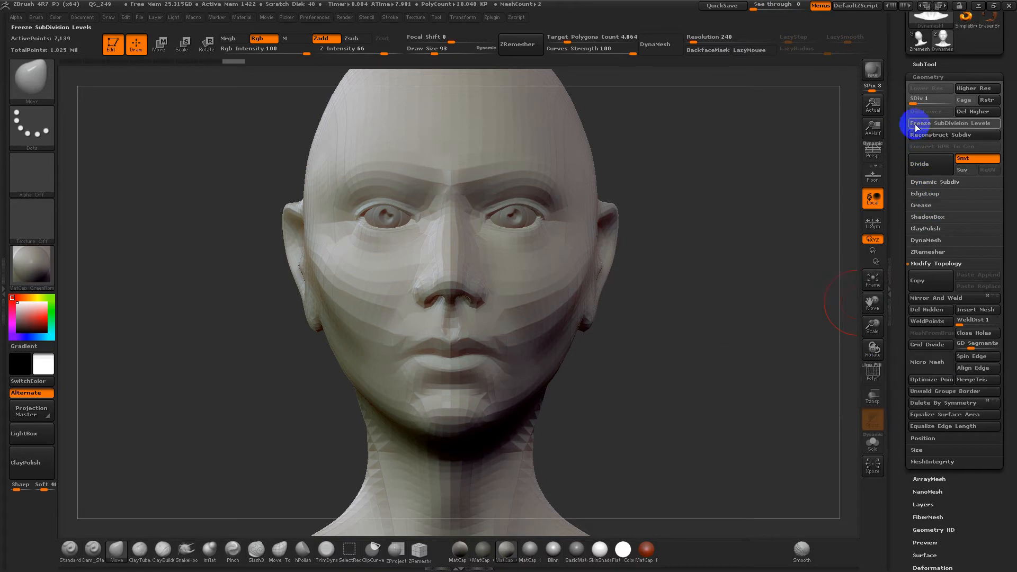
{"action": "left_click", "coordinate": [941, 125]}
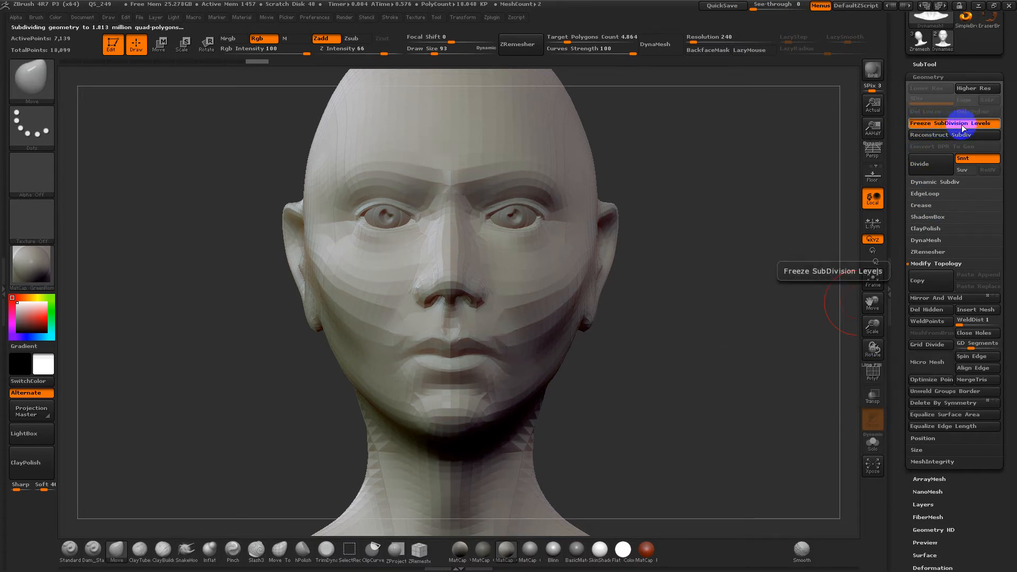
{"action": "left_click", "coordinate": [945, 380]}
Step: Check and fix the head's mesh integrity, and unfreeze its subdivision levels
{"action": "left_click", "coordinate": [933, 462]}
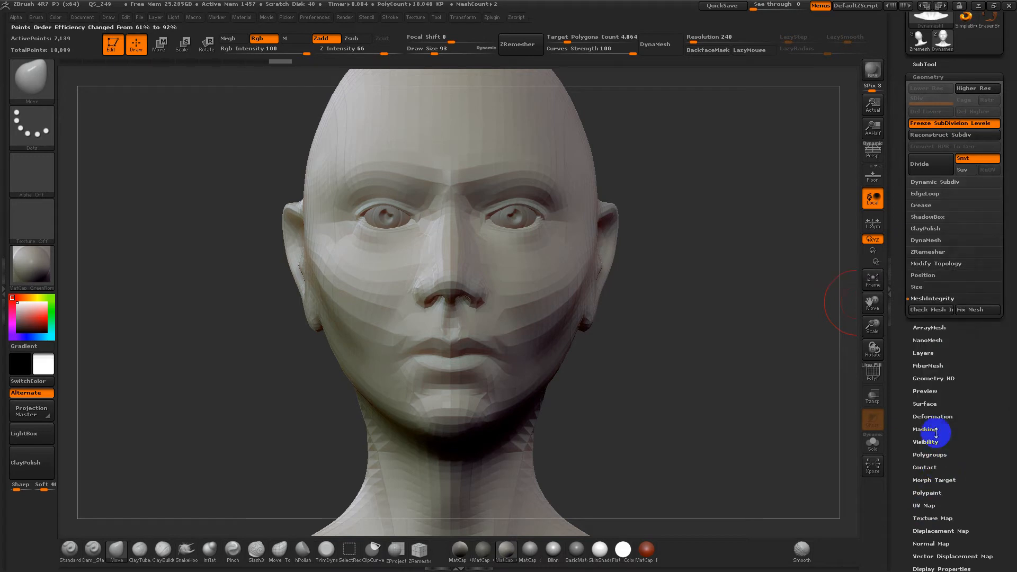
{"action": "left_click", "coordinate": [935, 314]}
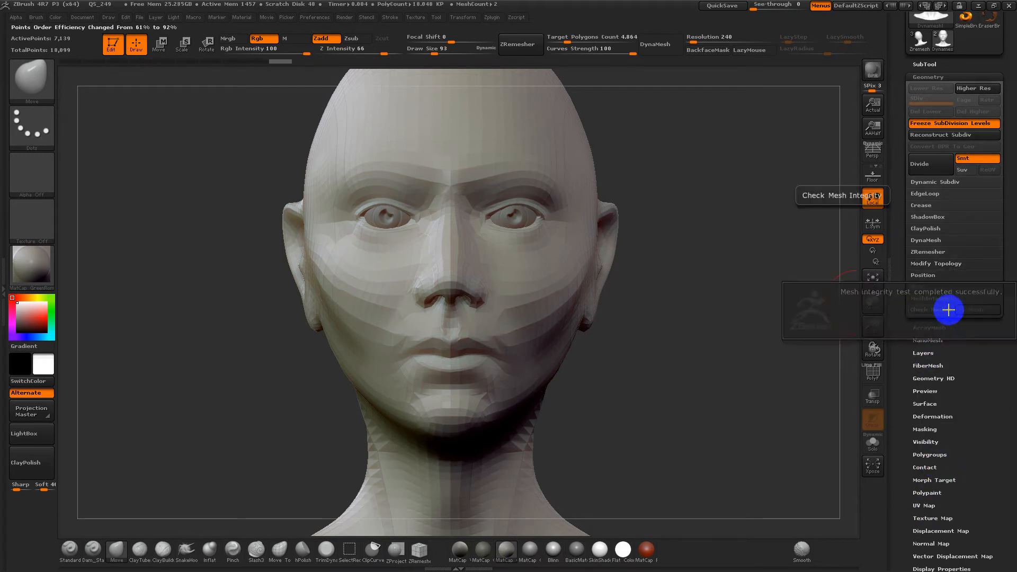
{"action": "left_click", "coordinate": [977, 308]}
{"action": "left_click", "coordinate": [938, 124]}
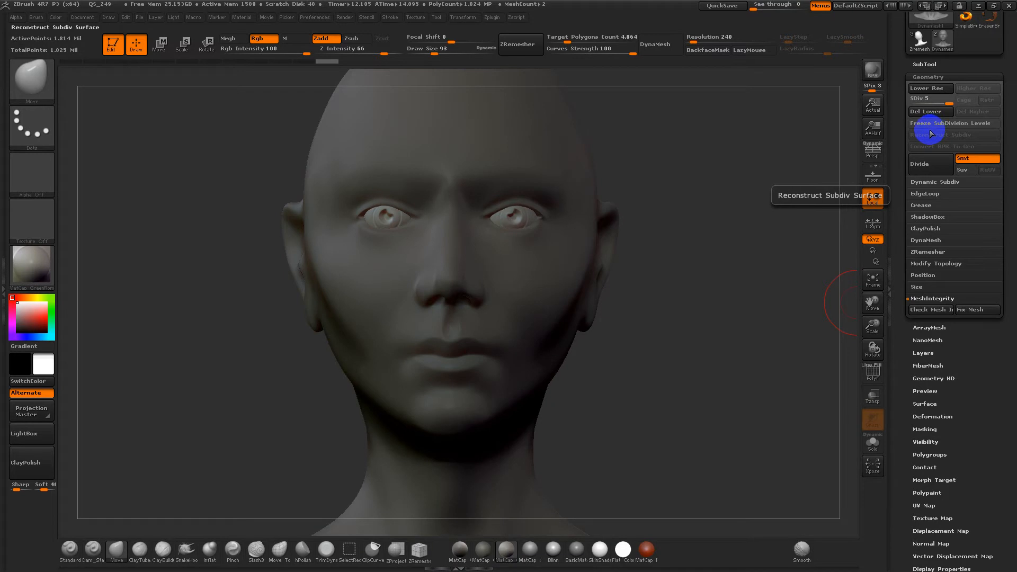
Step: Lower the head to subdivision level 1
{"action": "left_click_drag", "start_coordinate": [715, 256], "coordinate": [654, 431], "text": "ctrl"}
{"action": "key", "text": "shift+d"}
{"action": "key", "text": "shift+d"}
{"action": "key", "text": "shift+d"}
{"action": "key", "text": "shift+d"}
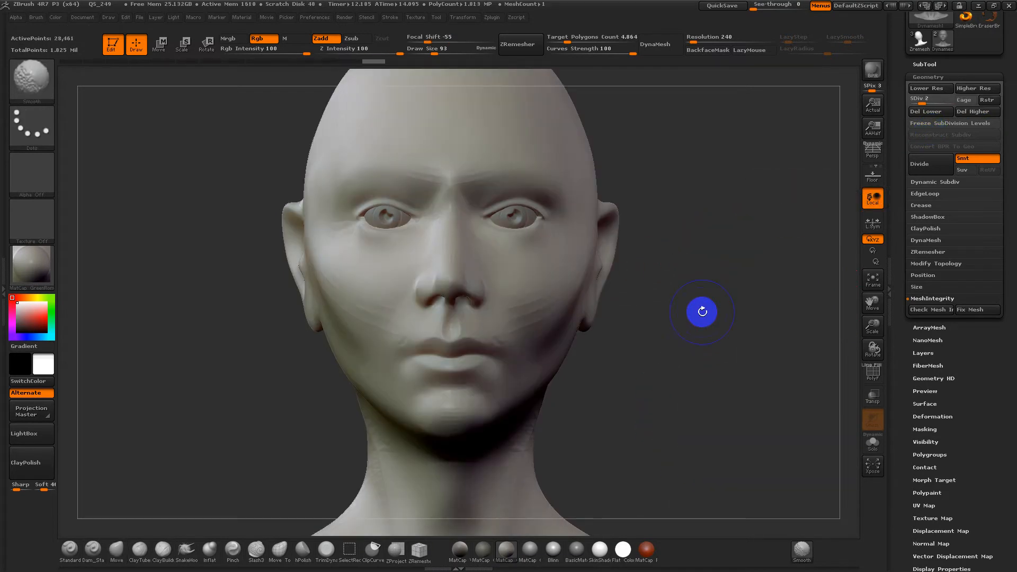
Step: Inspect the head's polygon wireframe by showing PolyFrame temporarily, keeping the Move brush selected
{"action": "key", "text": "shift+f"}
{"action": "key", "text": "shift+f"}
{"action": "key", "text": "b"}
{"action": "key", "text": "m"}
{"action": "key", "text": "v"}
{"action": "key", "text": "shift+f"}
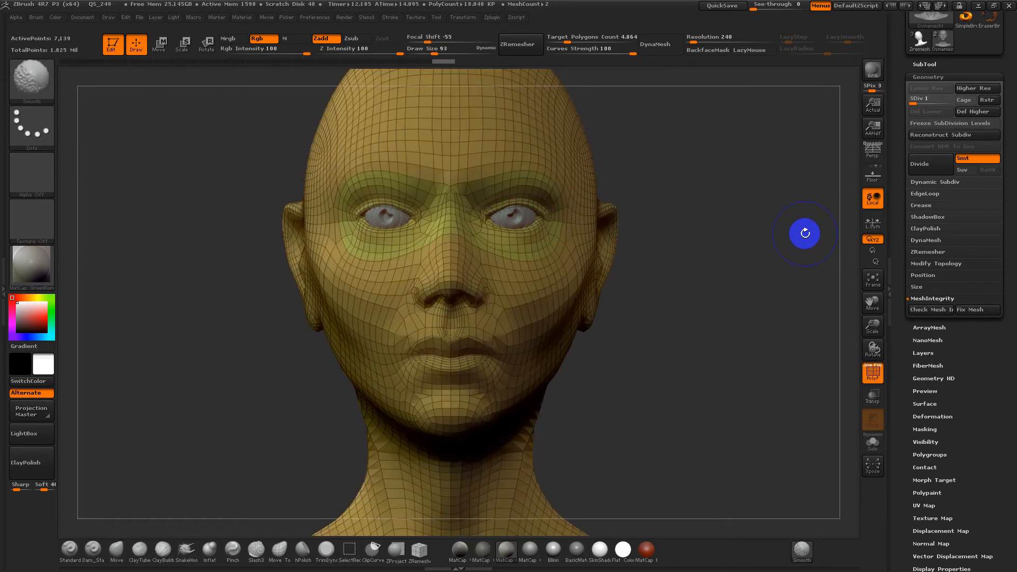
{"action": "key", "text": "shift+f"}
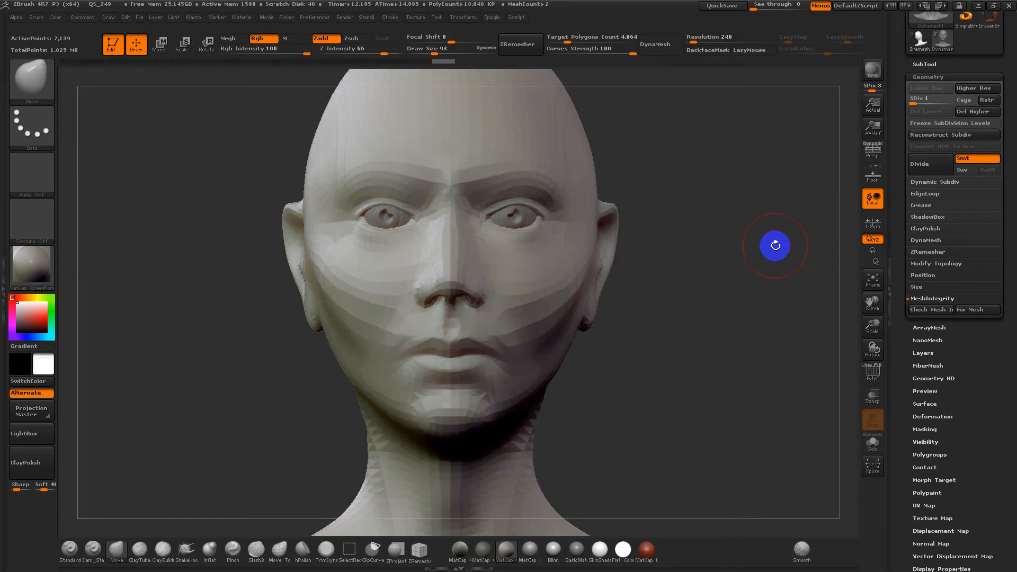
Step: Create a combined TPoseMesh of the head and eyes with Transpose Master and frame it from its subtool list
{"action": "left_click", "coordinate": [491, 19]}
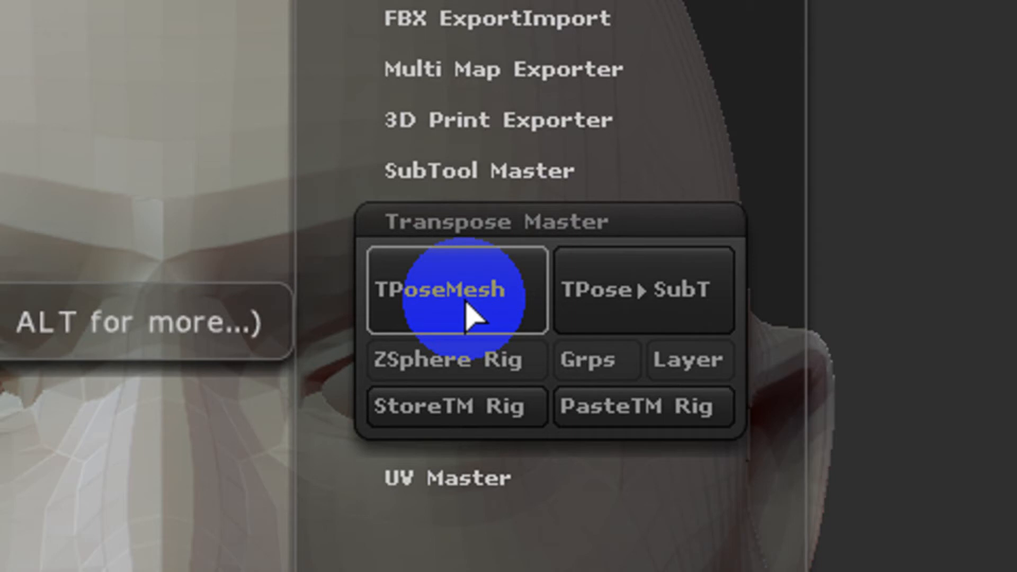
{"action": "left_click", "coordinate": [465, 304]}
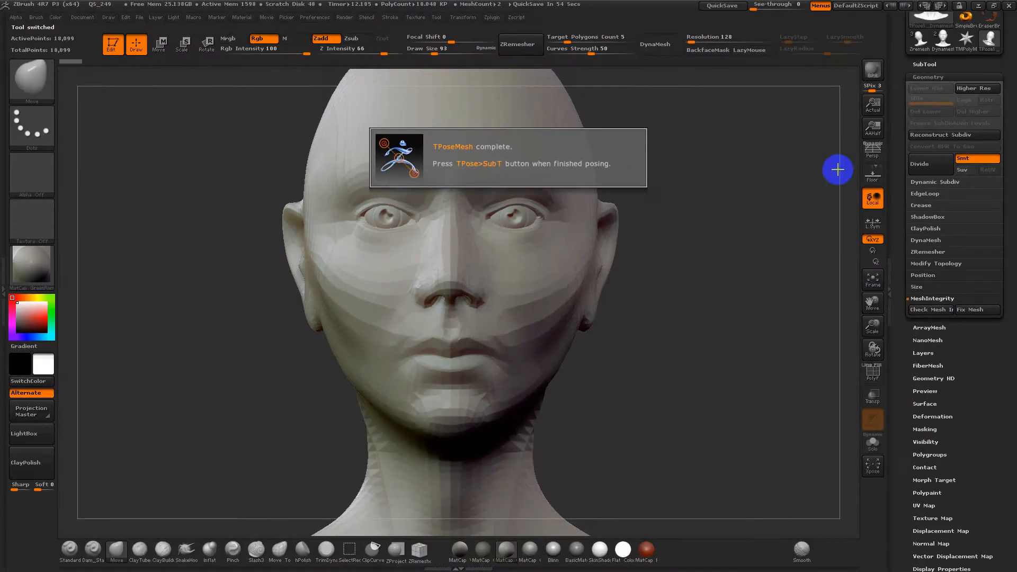
{"action": "left_click", "coordinate": [930, 76]}
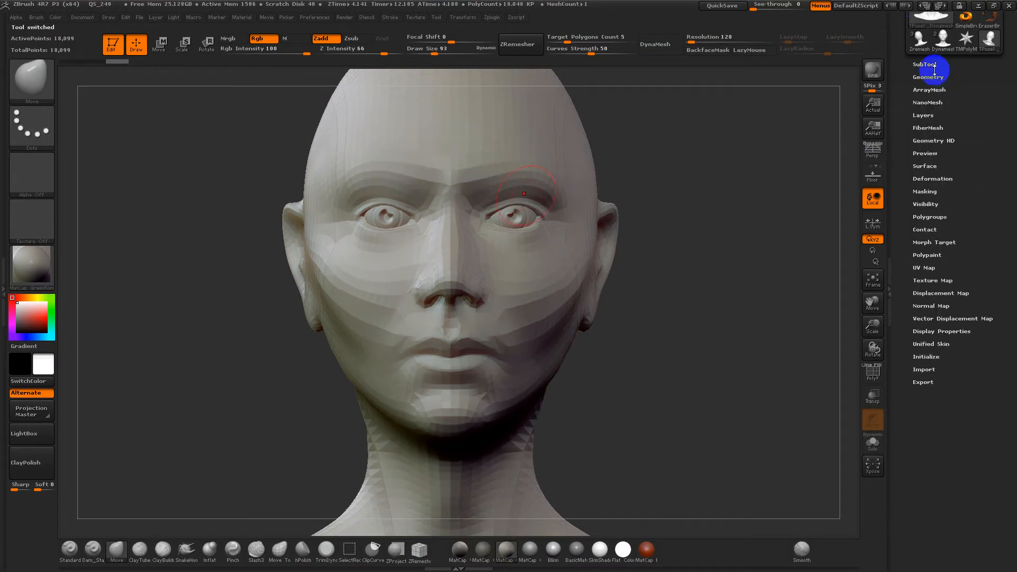
{"action": "left_click", "coordinate": [926, 64]}
{"action": "key", "text": "f"}
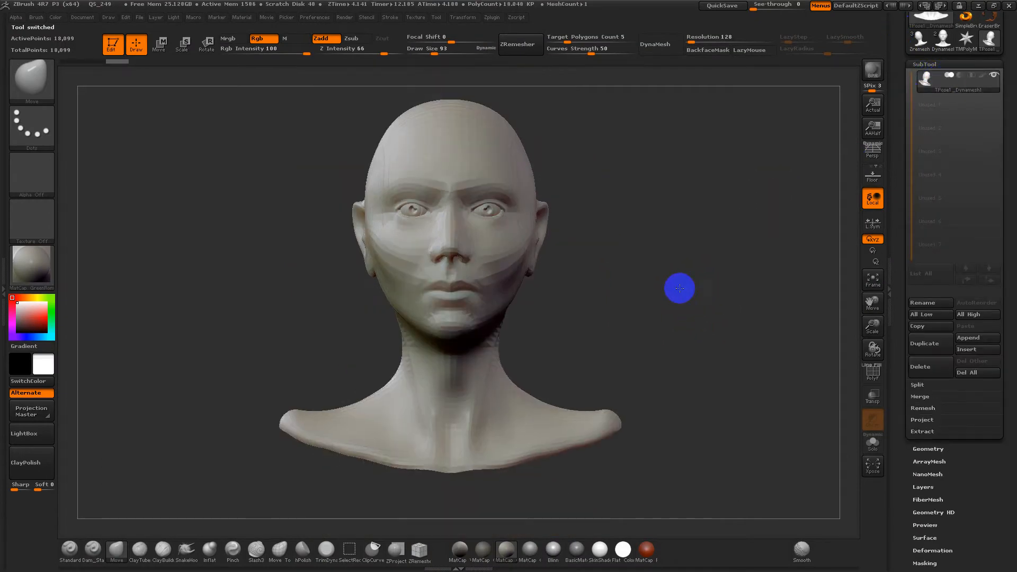
Step: Rotate the combined posing mesh half a turn about the Y axis with the Rotate deformation, undoing the wrong-axis attempt
{"action": "left_click", "coordinate": [937, 550]}
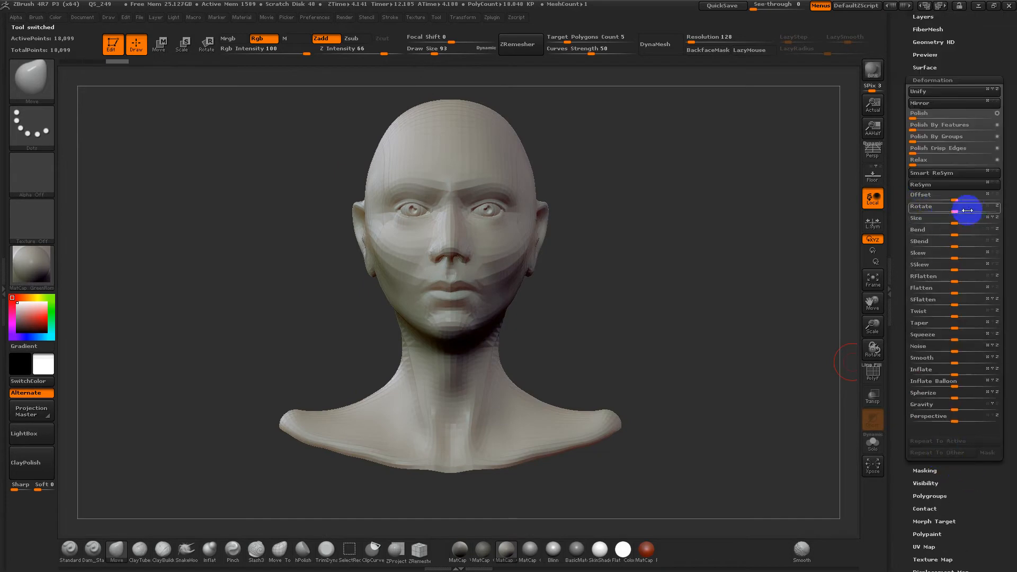
{"action": "left_click_drag", "start_coordinate": [955, 210], "coordinate": [999, 207]}
{"action": "key", "text": "ctrl+z"}
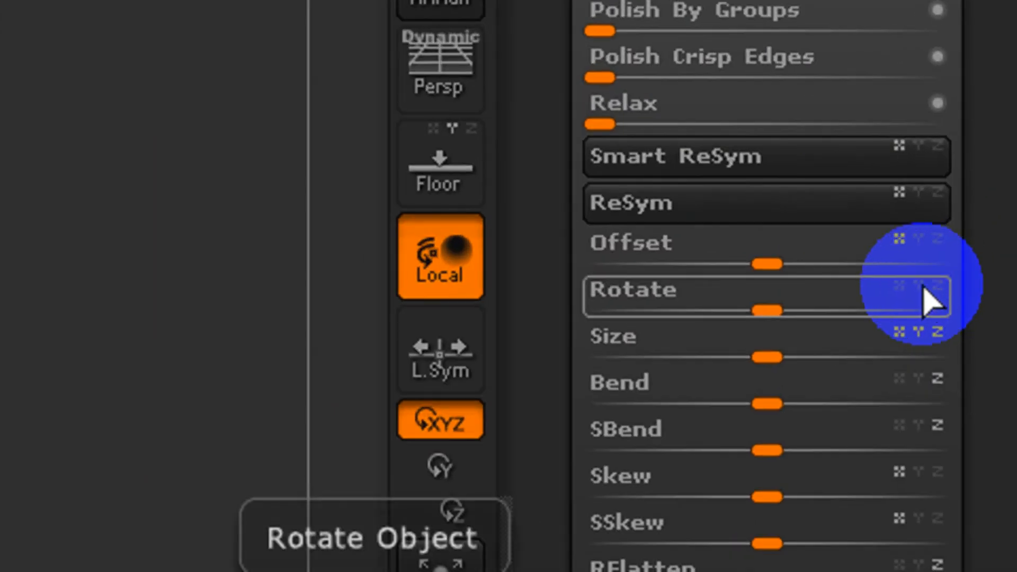
{"action": "left_click", "coordinate": [920, 287]}
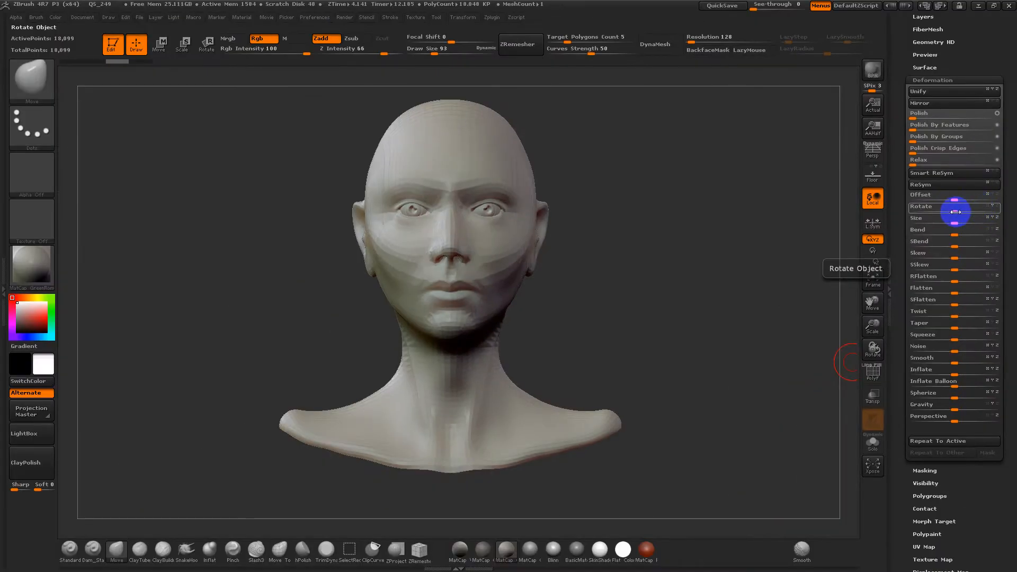
{"action": "left_click_drag", "start_coordinate": [771, 310], "coordinate": [788, 311]}
{"action": "left_click_drag", "start_coordinate": [959, 210], "coordinate": [991, 210]}
{"action": "left_click_drag", "start_coordinate": [1002, 210], "coordinate": [1000, 207]}
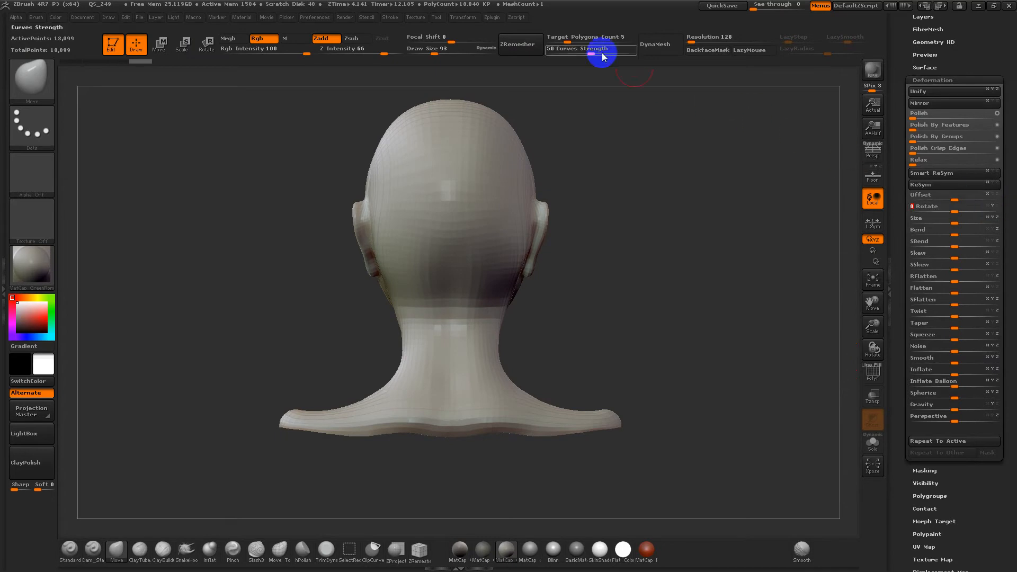
Step: Transfer the rotated pose back to the original subtools with Transpose Master's TPose > SubT
{"action": "left_click", "coordinate": [492, 17]}
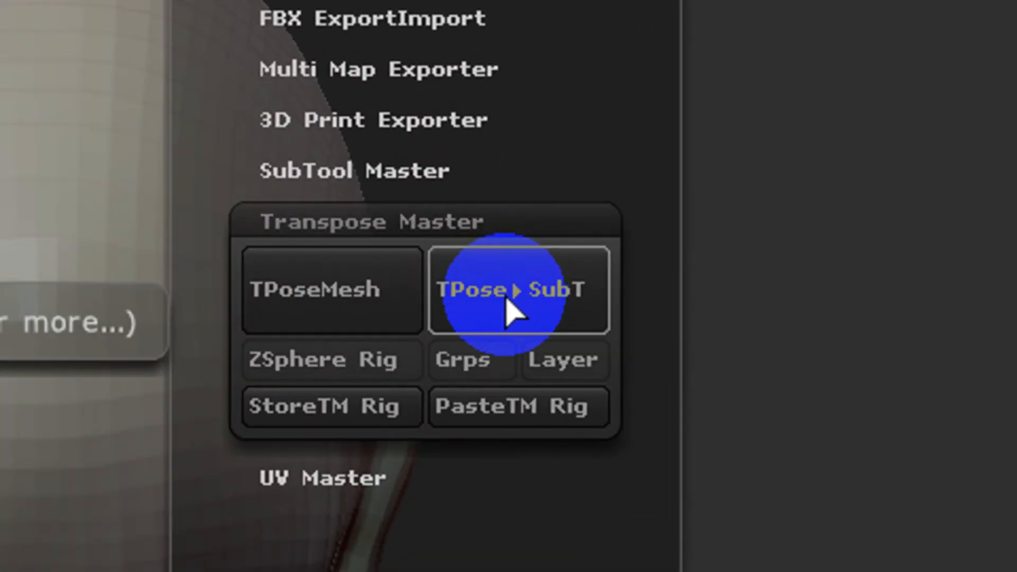
{"action": "left_click", "coordinate": [507, 306]}
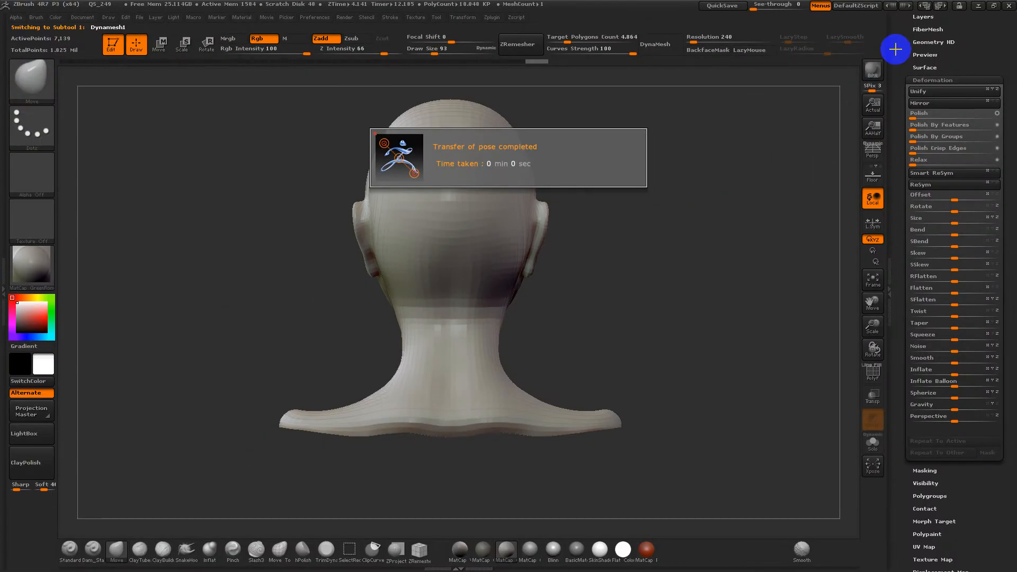
{"action": "left_click_drag", "start_coordinate": [974, 55], "coordinate": [973, 169]}
{"action": "left_click_drag", "start_coordinate": [901, 168], "coordinate": [940, 186]}
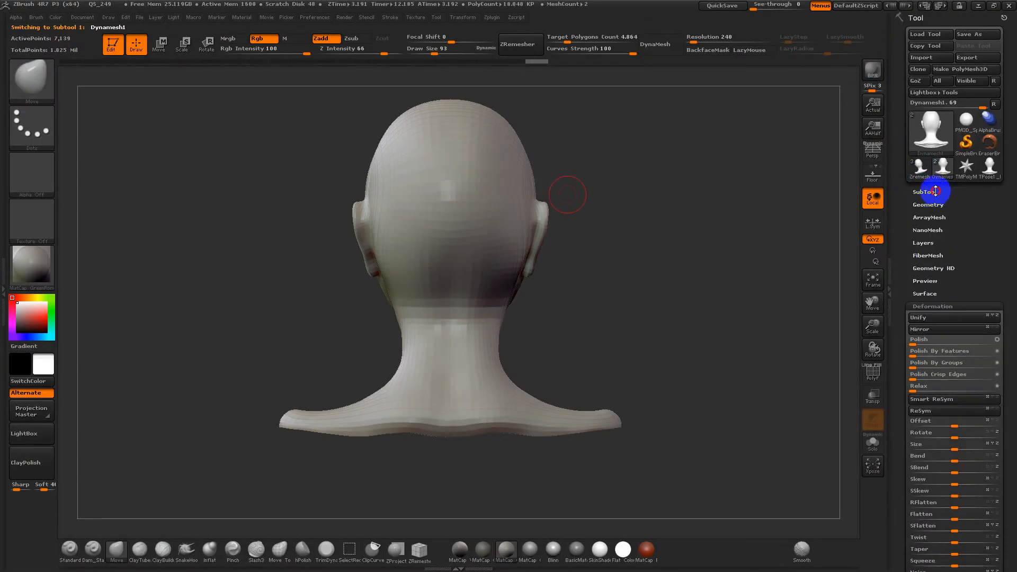
Step: Check the turned head and eyeball subtools from the face side and send the head to 3ds Max with GoZ
{"action": "left_click", "coordinate": [936, 192]}
{"action": "left_click_drag", "start_coordinate": [802, 265], "coordinate": [659, 300]}
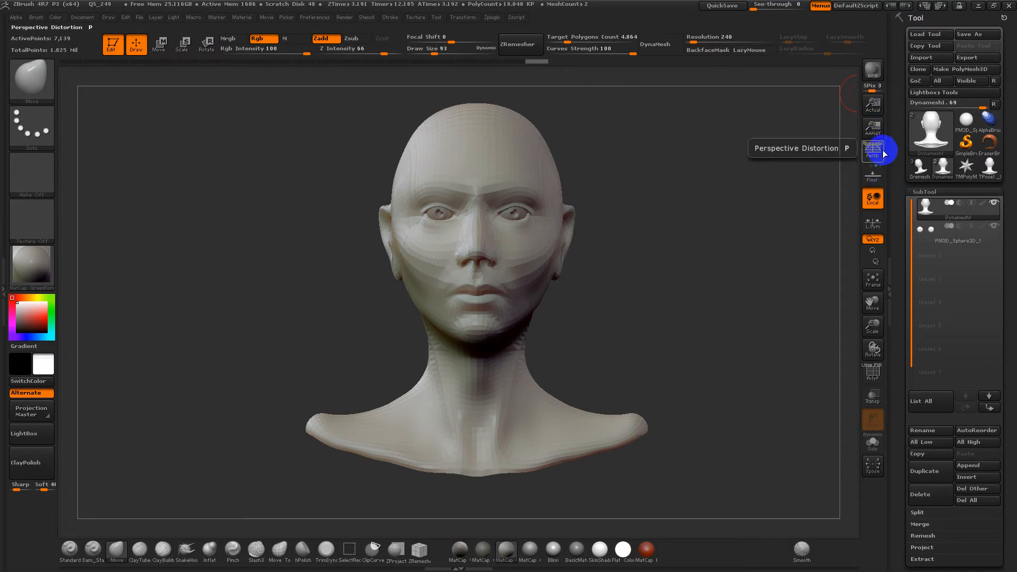
{"action": "left_click", "coordinate": [922, 82]}
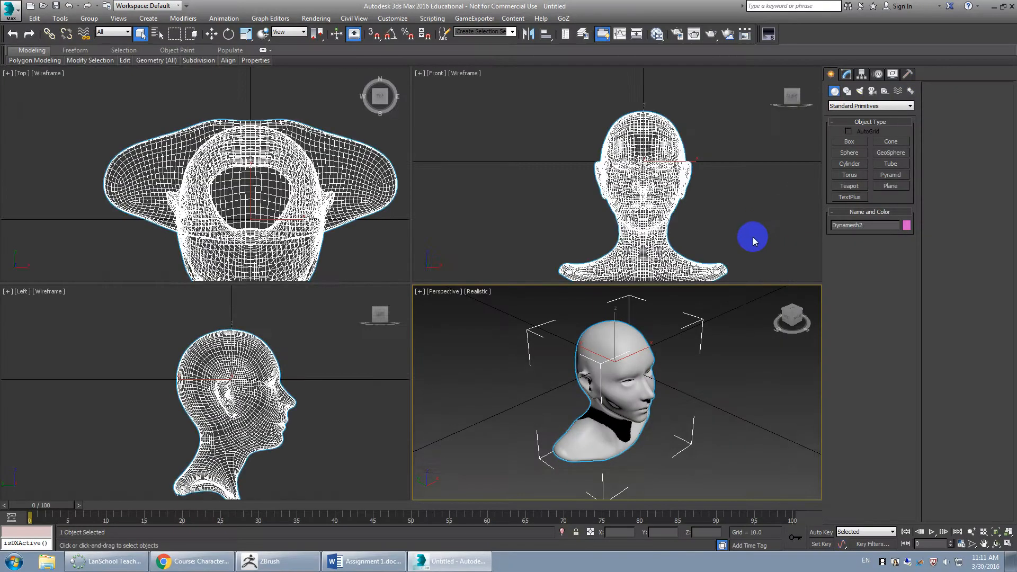
Step: Show the head alone in a maximized front view, select it and turn on edged faces
{"action": "left_click", "coordinate": [698, 370]}
{"action": "key", "text": "f"}
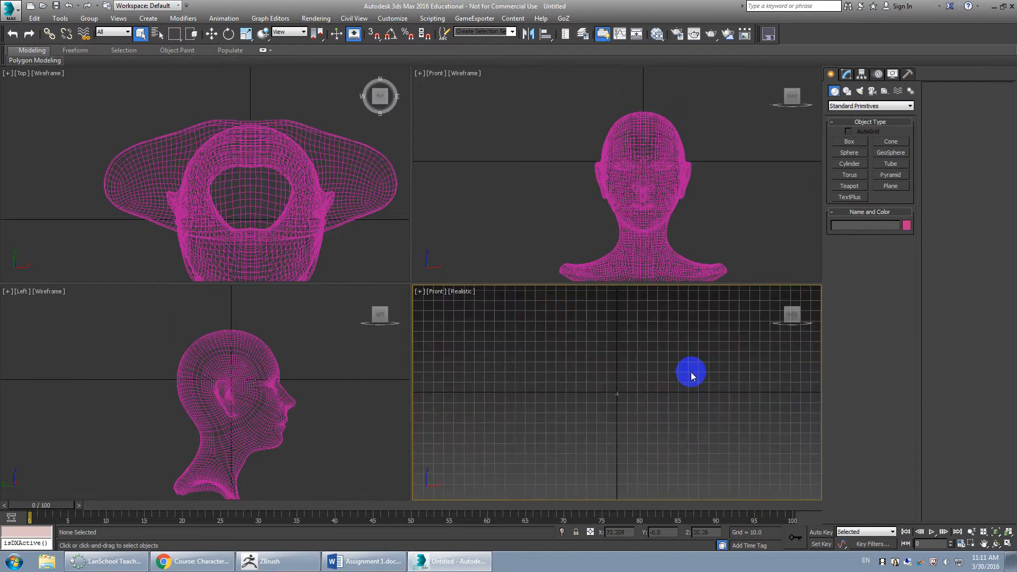
{"action": "key", "text": "alt+w"}
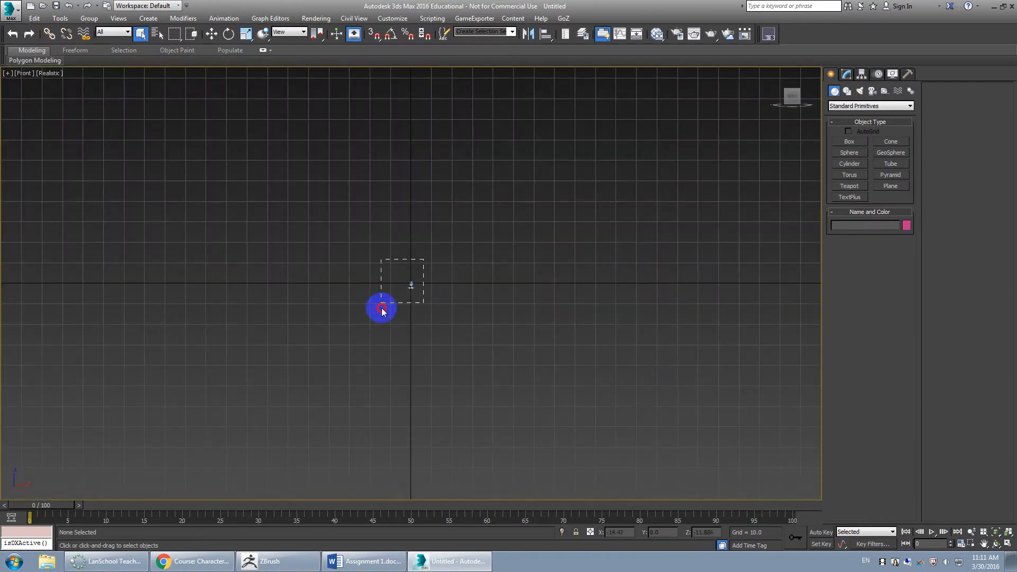
{"action": "left_click", "coordinate": [421, 312]}
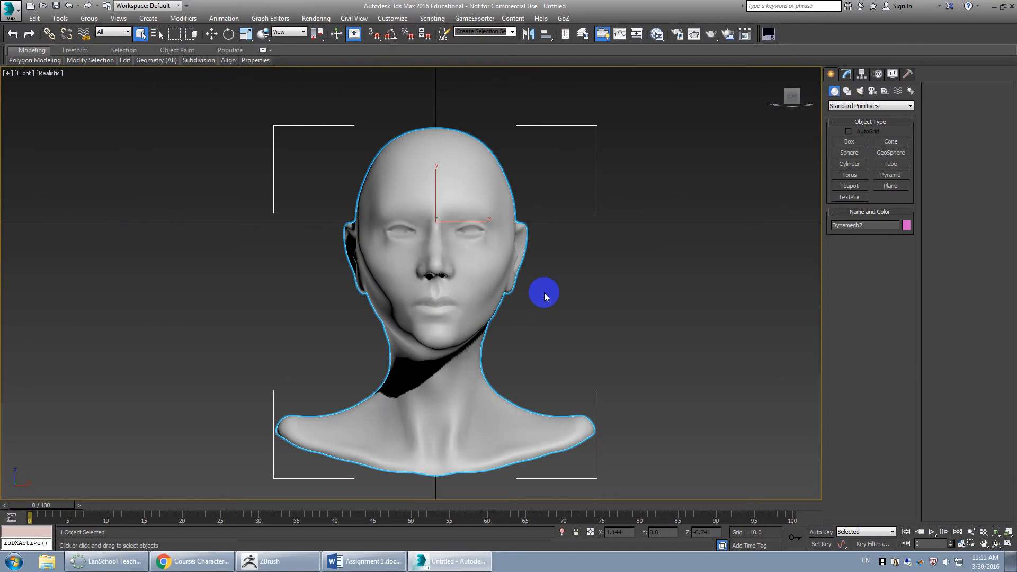
{"action": "middle_click_drag", "start_coordinate": [544, 293], "coordinate": [608, 287]}
{"action": "key", "text": "F4"}
Step: Enter vertex editing on the head's Editable Poly and enable Ignore Backfacing
{"action": "scroll", "coordinate": [540, 291], "scroll_direction": "up", "scroll_amount": 5}
{"action": "scroll", "coordinate": [502, 284], "scroll_direction": "down", "scroll_amount": 5}
{"action": "scroll", "coordinate": [509, 252], "scroll_direction": "up", "scroll_amount": 3}
{"action": "middle_click_drag", "start_coordinate": [572, 240], "coordinate": [567, 227]}
{"action": "left_click", "coordinate": [846, 73]}
{"action": "left_click", "coordinate": [838, 172]}
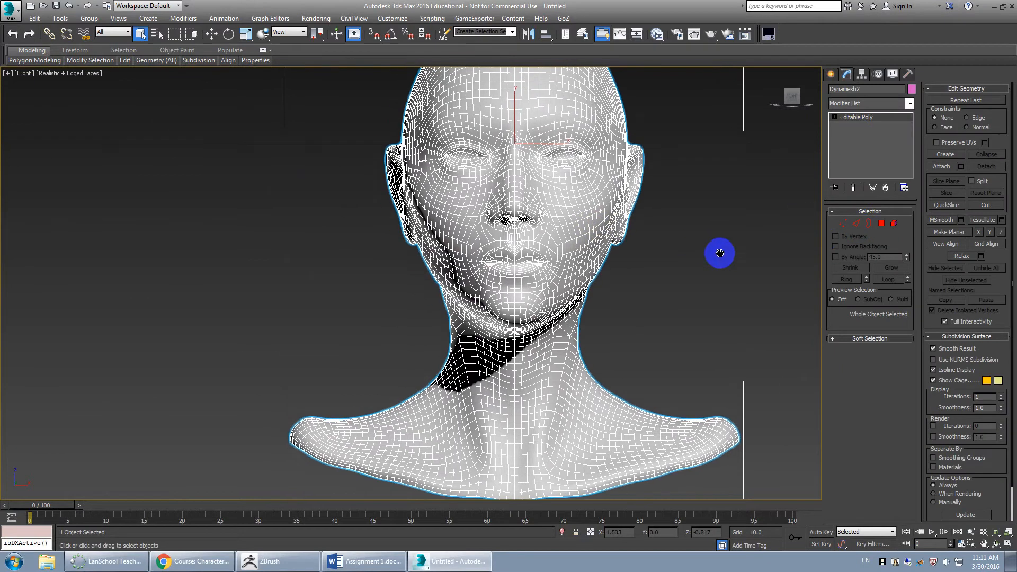
{"action": "scroll", "coordinate": [572, 247], "scroll_direction": "up", "scroll_amount": 6}
{"action": "middle_click_drag", "start_coordinate": [560, 245], "coordinate": [708, 242]}
{"action": "left_click", "coordinate": [843, 223]}
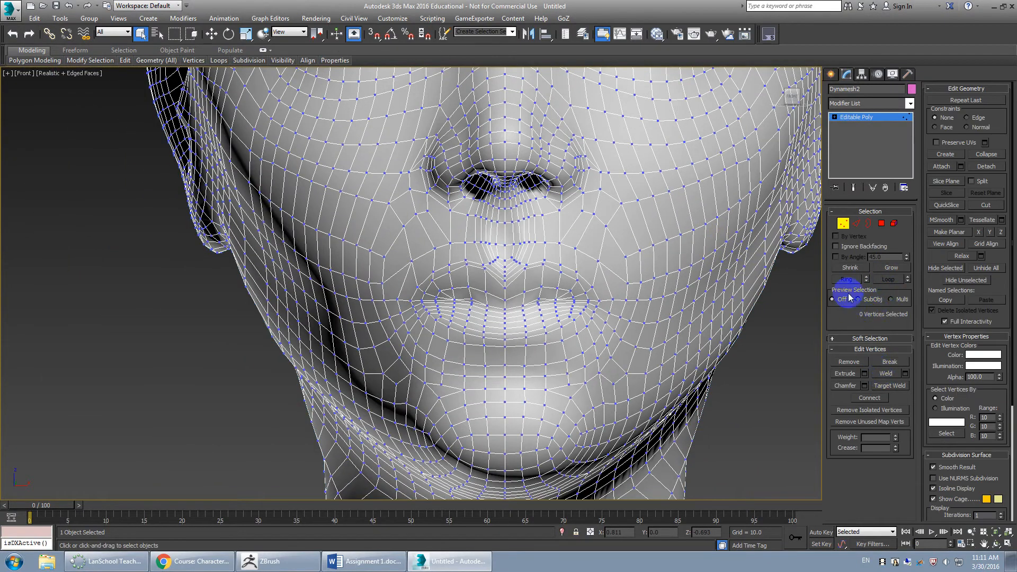
{"action": "left_click", "coordinate": [836, 246]}
Step: Weld the two close vertex pairs on either side of the line between the lips
{"action": "middle_click_drag", "start_coordinate": [614, 318], "coordinate": [611, 316]}
{"action": "scroll", "coordinate": [604, 318], "scroll_direction": "up", "scroll_amount": 3}
{"action": "scroll", "coordinate": [391, 297], "scroll_direction": "up", "scroll_amount": 2}
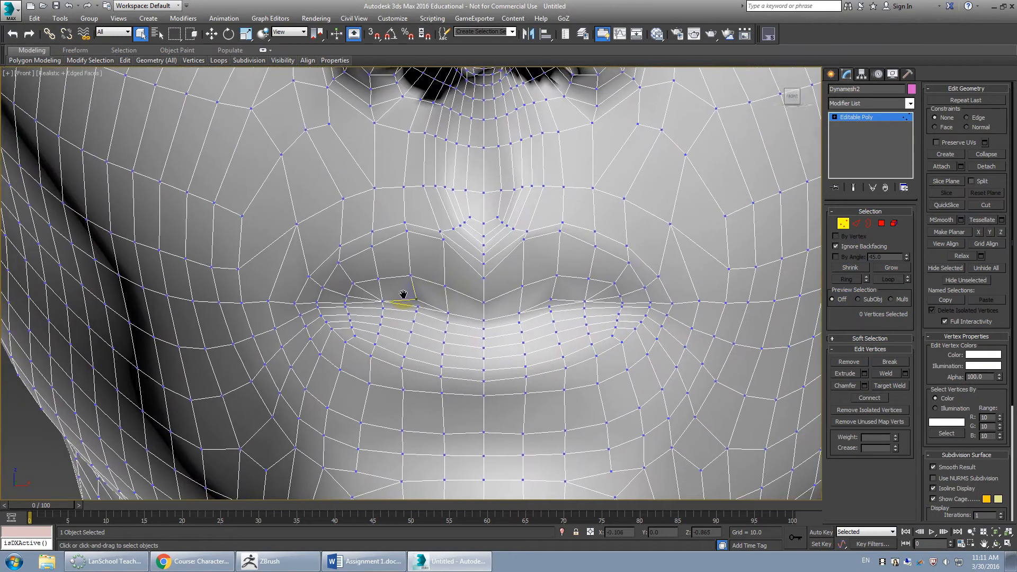
{"action": "scroll", "coordinate": [420, 316], "scroll_direction": "up", "scroll_amount": 1}
{"action": "scroll", "coordinate": [422, 303], "scroll_direction": "up", "scroll_amount": 2}
{"action": "left_click", "coordinate": [422, 303]}
{"action": "left_click", "coordinate": [426, 313], "text": "ctrl"}
{"action": "left_click", "coordinate": [613, 303], "text": "ctrl"}
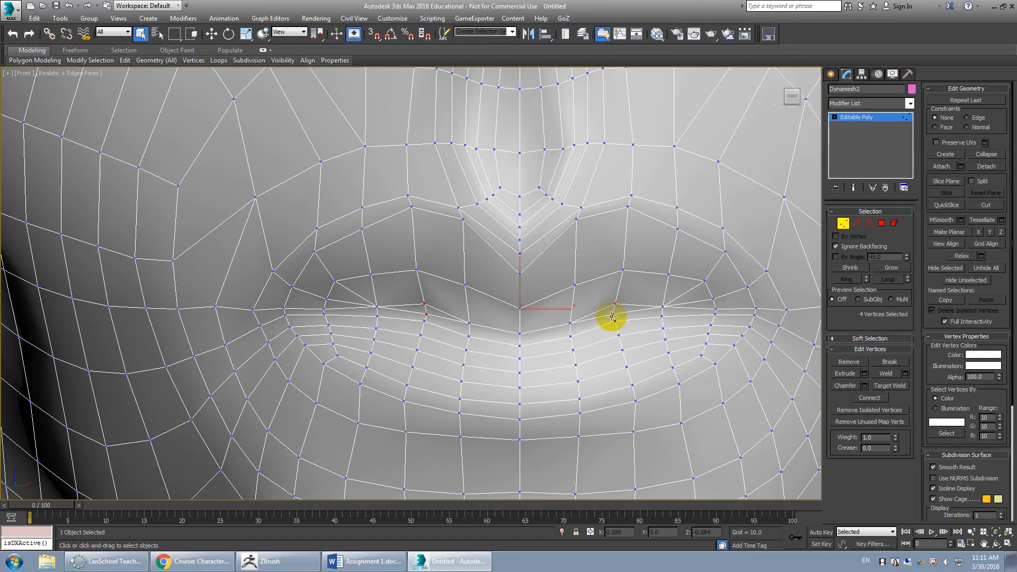
{"action": "key", "text": "ctrl+shift+w"}
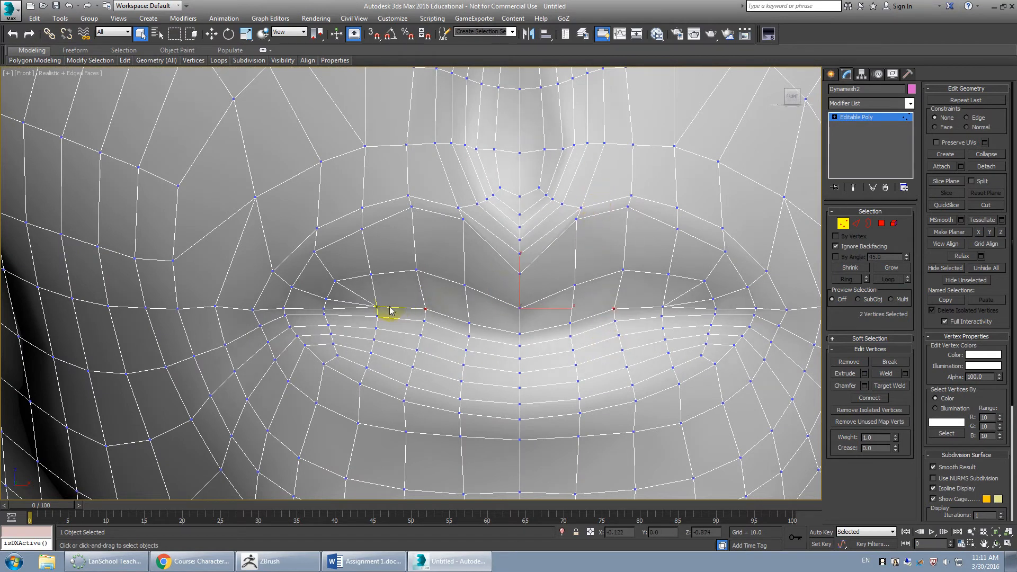
Step: Select the edges along the lip line from one mouth corner to the other and split them
{"action": "left_click", "coordinate": [857, 223]}
{"action": "left_click", "coordinate": [767, 311]}
{"action": "left_click", "coordinate": [736, 310], "text": "ctrl"}
{"action": "left_click", "coordinate": [686, 309], "text": "ctrl"}
{"action": "left_click", "coordinate": [636, 308], "text": "ctrl"}
{"action": "double_click", "coordinate": [483, 320]}
{"action": "left_click", "coordinate": [362, 307], "text": "ctrl"}
{"action": "scroll", "coordinate": [366, 307], "scroll_direction": "down", "scroll_amount": 4}
{"action": "scroll", "coordinate": [397, 307], "scroll_direction": "up", "scroll_amount": 3}
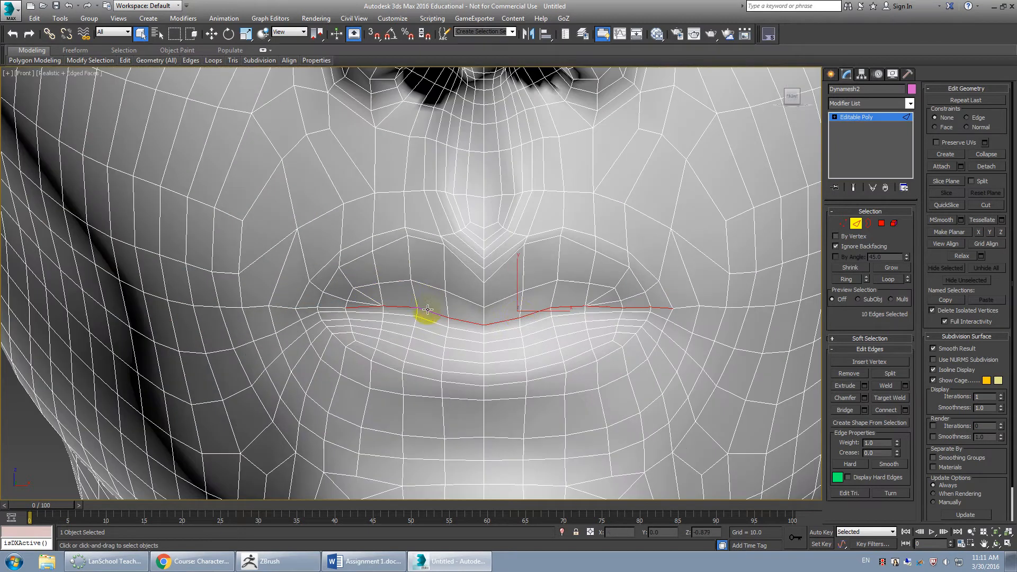
{"action": "left_click", "coordinate": [664, 309]}
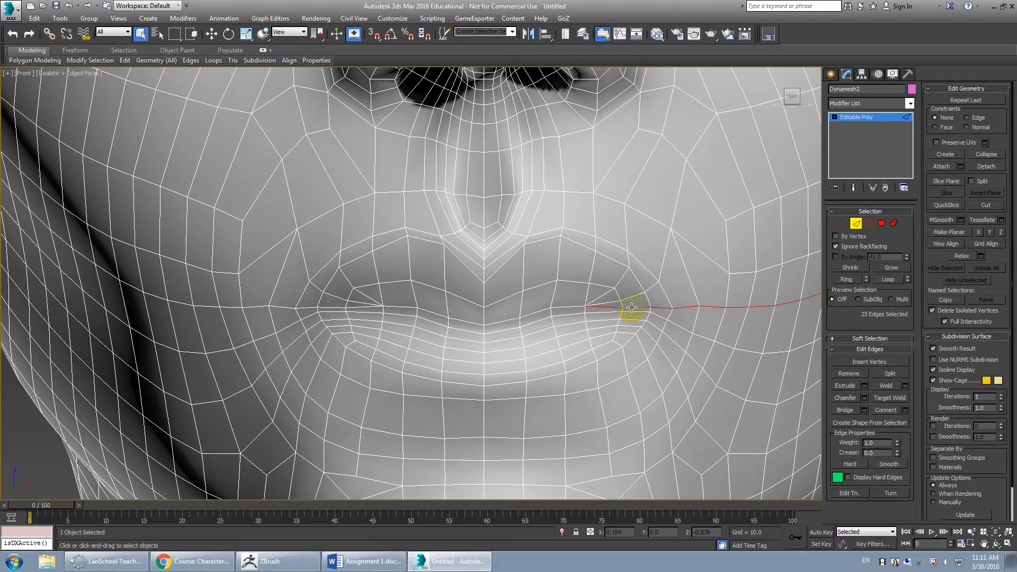
{"action": "scroll", "coordinate": [631, 307], "scroll_direction": "down", "scroll_amount": 4}
{"action": "left_click", "coordinate": [609, 306]}
{"action": "scroll", "coordinate": [567, 307], "scroll_direction": "up", "scroll_amount": 4}
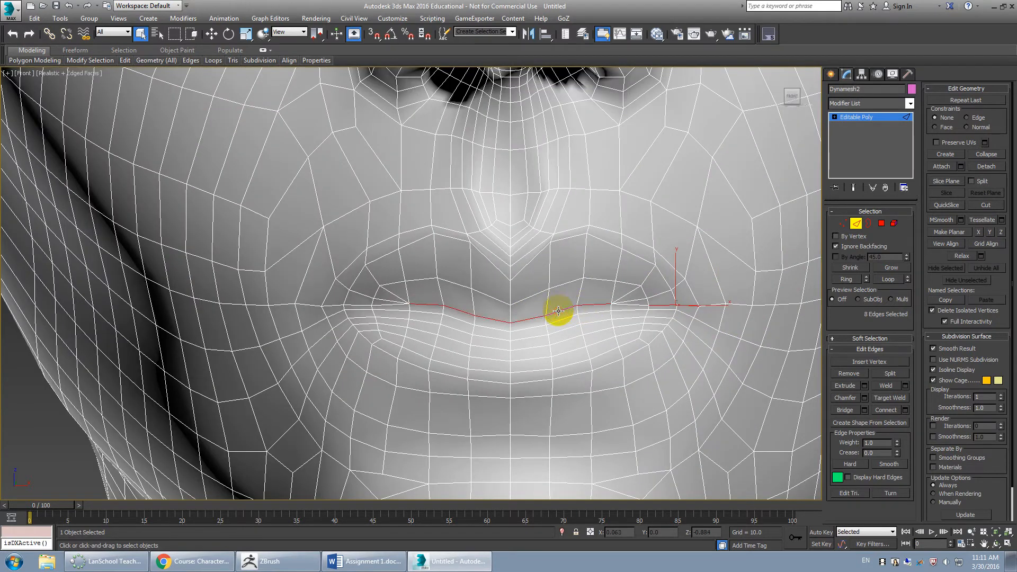
{"action": "left_click", "coordinate": [631, 307], "text": "ctrl"}
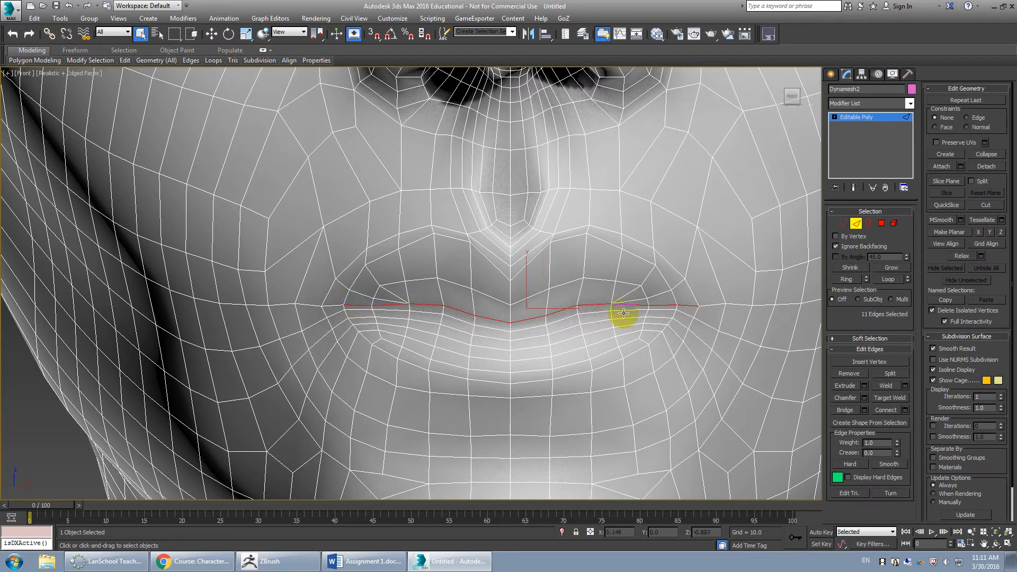
{"action": "left_click", "coordinate": [890, 374]}
Step: Switch to a perspective view of the mouth and raise one split edge near the corner slightly to test the opening
{"action": "middle_click_drag", "start_coordinate": [615, 343], "coordinate": [706, 337], "text": "alt"}
{"action": "key", "text": "p"}
{"action": "scroll", "coordinate": [614, 338], "scroll_direction": "down", "scroll_amount": 5}
{"action": "key", "text": "z"}
{"action": "scroll", "coordinate": [497, 305], "scroll_direction": "up", "scroll_amount": 5}
{"action": "mouse_move", "coordinate": [497, 305]}
{"action": "middle_mouse_down"}
{"action": "mouse_move", "coordinate": [545, 299]}
{"action": "mouse_move", "coordinate": [510, 304]}
{"action": "middle_mouse_up"}
{"action": "scroll", "coordinate": [522, 300], "scroll_direction": "down", "scroll_amount": 5}
{"action": "scroll", "coordinate": [501, 295], "scroll_direction": "up", "scroll_amount": 5}
{"action": "scroll", "coordinate": [515, 304], "scroll_direction": "down", "scroll_amount": 5}
{"action": "left_click", "coordinate": [511, 302]}
{"action": "scroll", "coordinate": [514, 302], "scroll_direction": "up", "scroll_amount": 5}
{"action": "scroll", "coordinate": [513, 302], "scroll_direction": "down", "scroll_amount": 5}
{"action": "scroll", "coordinate": [509, 305], "scroll_direction": "up", "scroll_amount": 1}
{"action": "scroll", "coordinate": [448, 284], "scroll_direction": "up", "scroll_amount": 5}
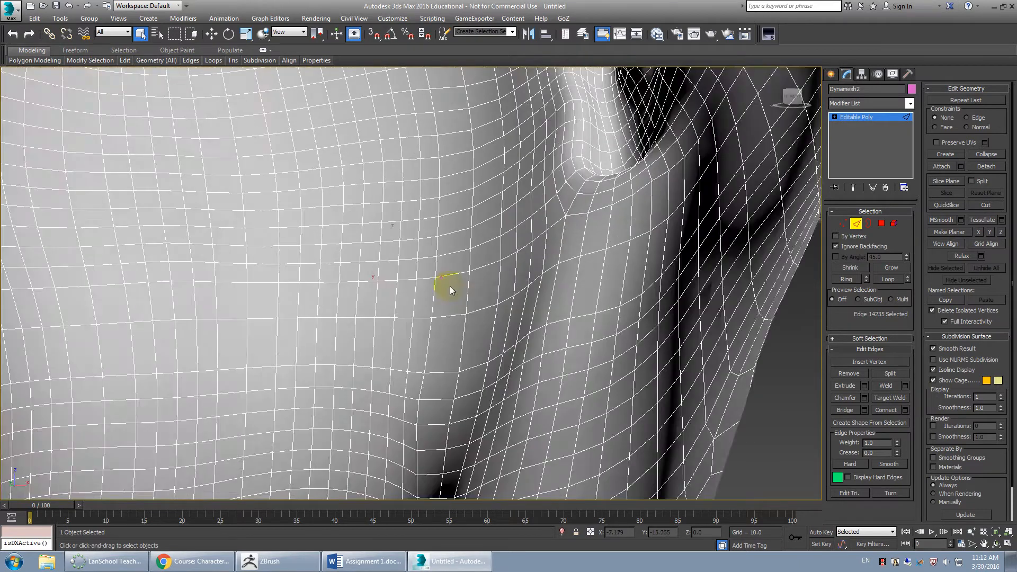
{"action": "scroll", "coordinate": [434, 283], "scroll_direction": "down", "scroll_amount": 4}
{"action": "key", "text": "w"}
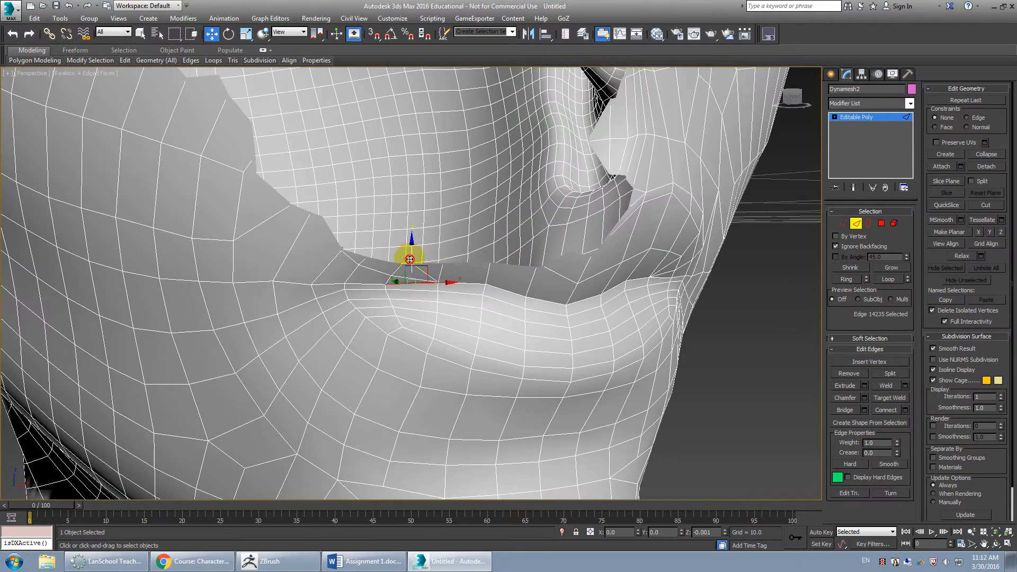
{"action": "left_click_drag", "start_coordinate": [413, 262], "coordinate": [414, 253]}
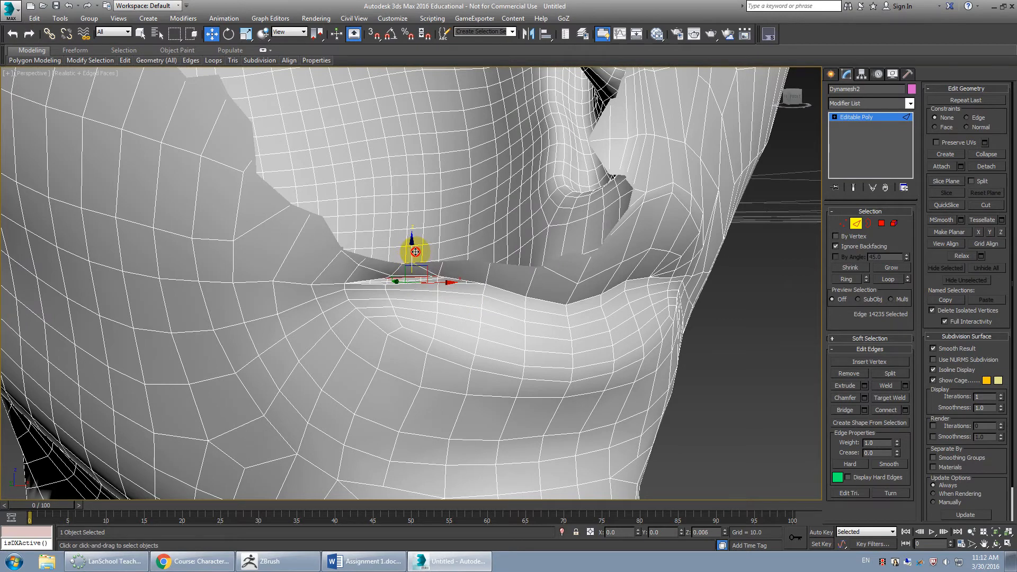
Step: Examine how the perspective view cuts into the face around the mouth at close range
{"action": "scroll", "coordinate": [476, 288], "scroll_direction": "down", "scroll_amount": 3}
{"action": "scroll", "coordinate": [476, 288], "scroll_direction": "up", "scroll_amount": 4}
{"action": "scroll", "coordinate": [502, 316], "scroll_direction": "up", "scroll_amount": 4}
{"action": "scroll", "coordinate": [502, 302], "scroll_direction": "down", "scroll_amount": 4}
{"action": "scroll", "coordinate": [495, 320], "scroll_direction": "up", "scroll_amount": 4}
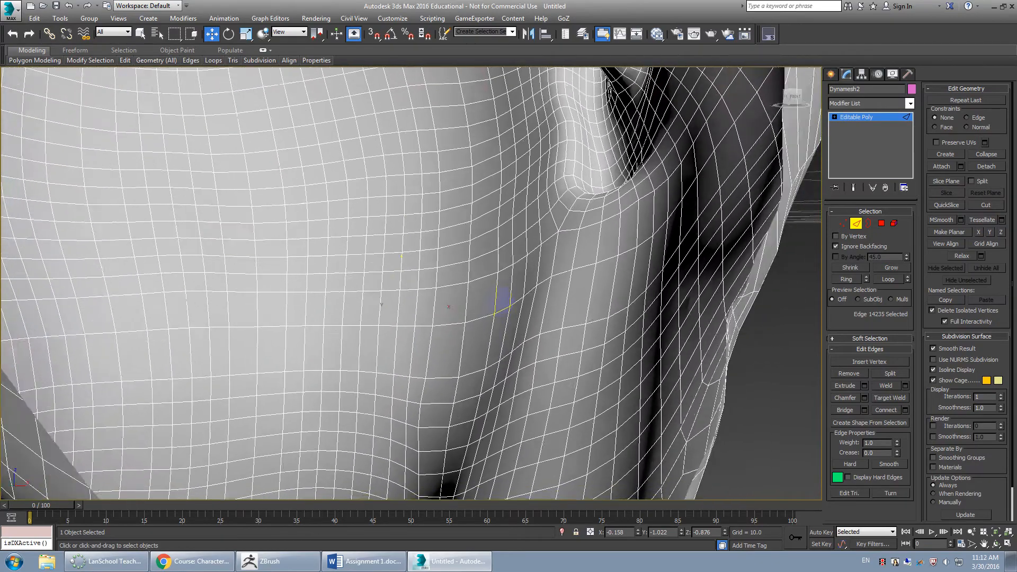
{"action": "scroll", "coordinate": [502, 299], "scroll_direction": "down", "scroll_amount": 6}
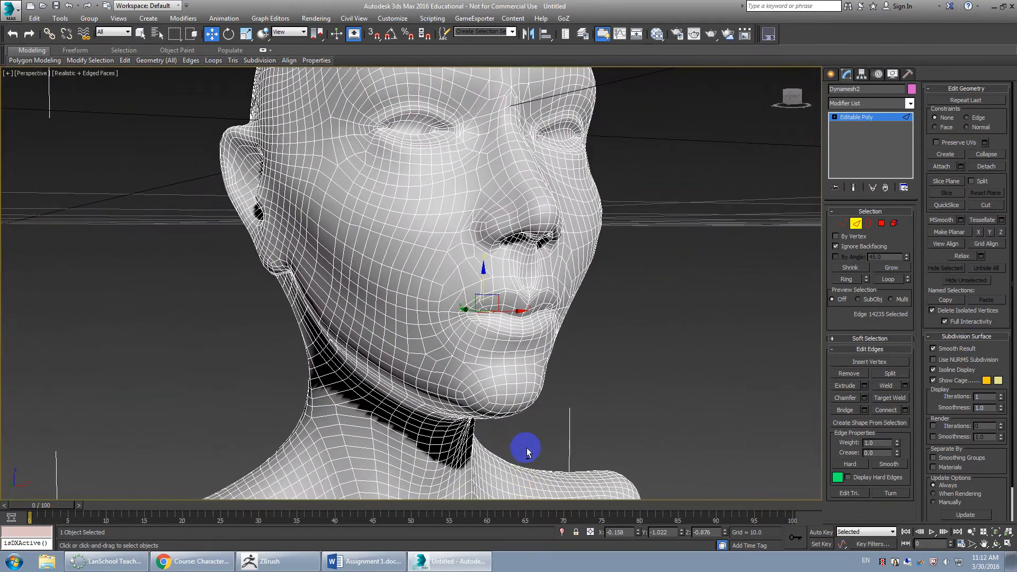
{"action": "scroll", "coordinate": [527, 329], "scroll_direction": "down", "scroll_amount": 4}
{"action": "scroll", "coordinate": [522, 345], "scroll_direction": "up", "scroll_amount": 5}
{"action": "scroll", "coordinate": [513, 310], "scroll_direction": "up", "scroll_amount": 5}
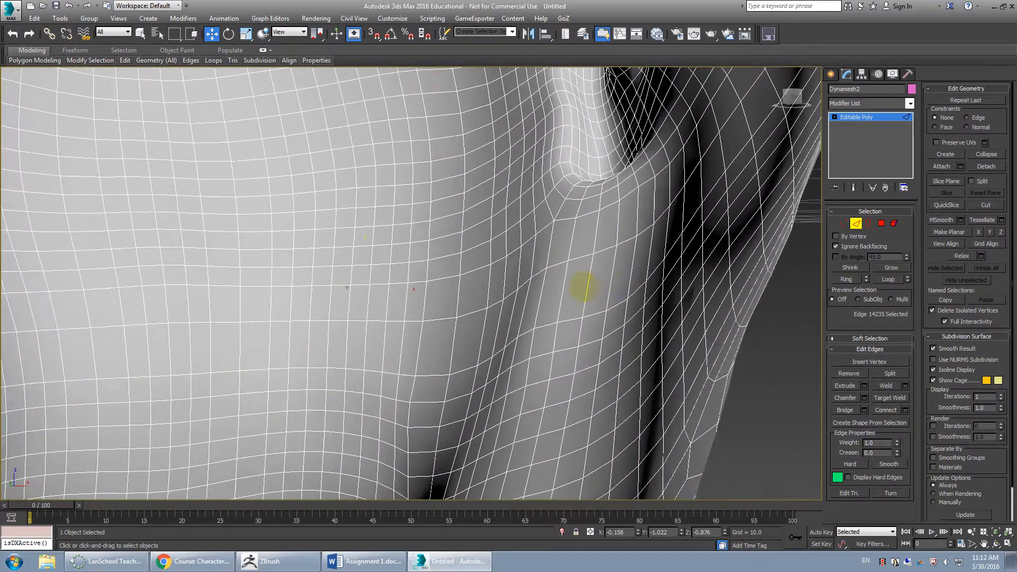
{"action": "scroll", "coordinate": [586, 291], "scroll_direction": "down", "scroll_amount": 5}
{"action": "scroll", "coordinate": [599, 310], "scroll_direction": "up", "scroll_amount": 3}
{"action": "scroll", "coordinate": [599, 310], "scroll_direction": "down", "scroll_amount": 3}
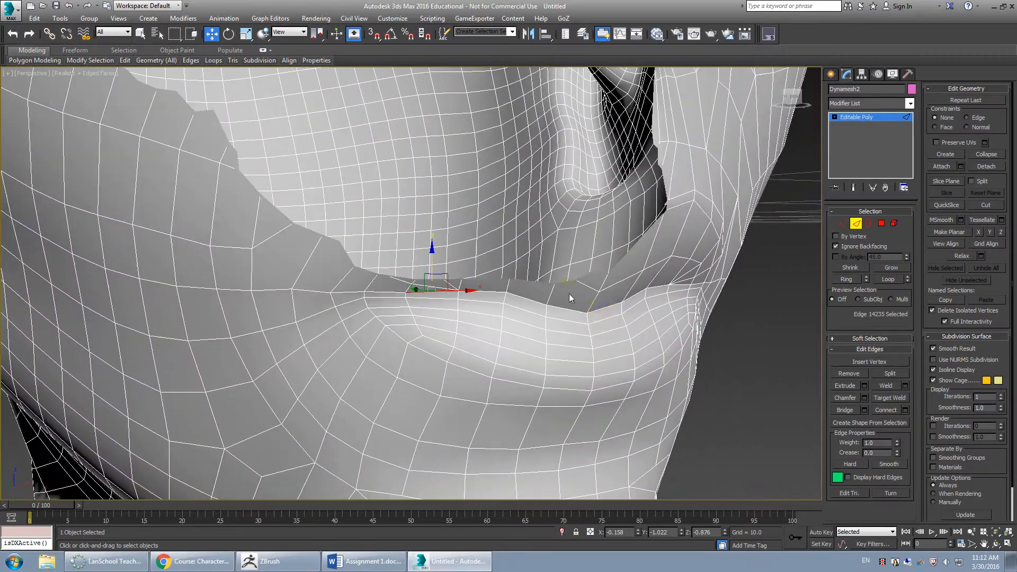
{"action": "scroll", "coordinate": [585, 316], "scroll_direction": "down", "scroll_amount": 3}
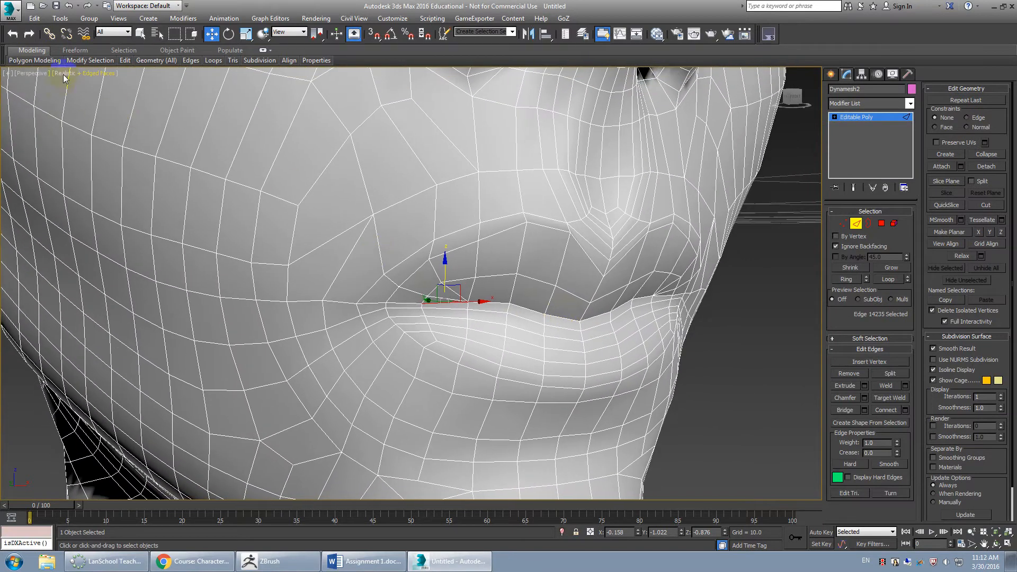
Step: Enable Viewport Clipping and lower the near clipping limit for close-up work on the lips
{"action": "left_click", "coordinate": [65, 74]}
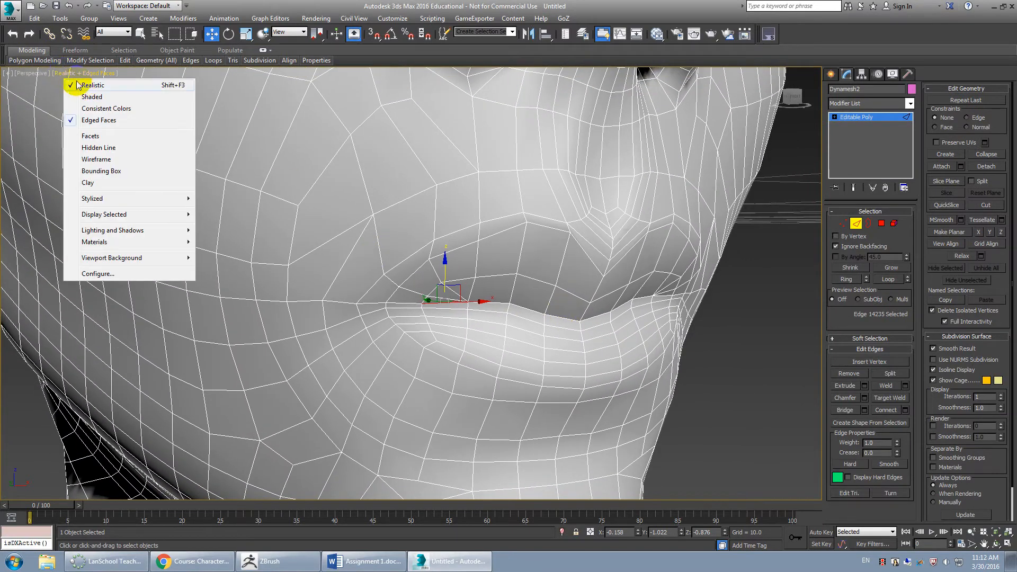
{"action": "left_click", "coordinate": [31, 74]}
{"action": "left_click", "coordinate": [31, 75]}
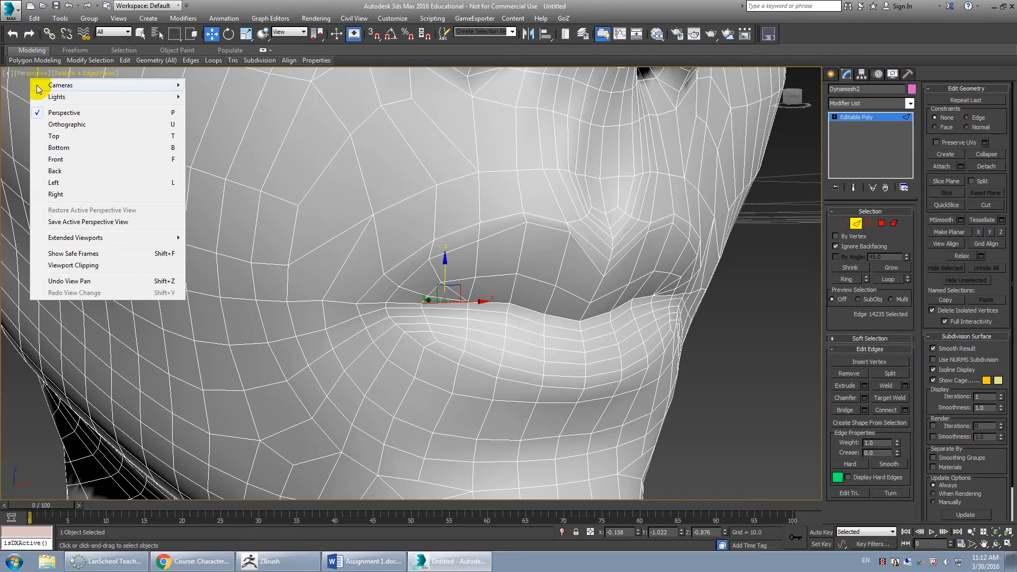
{"action": "left_click", "coordinate": [21, 74]}
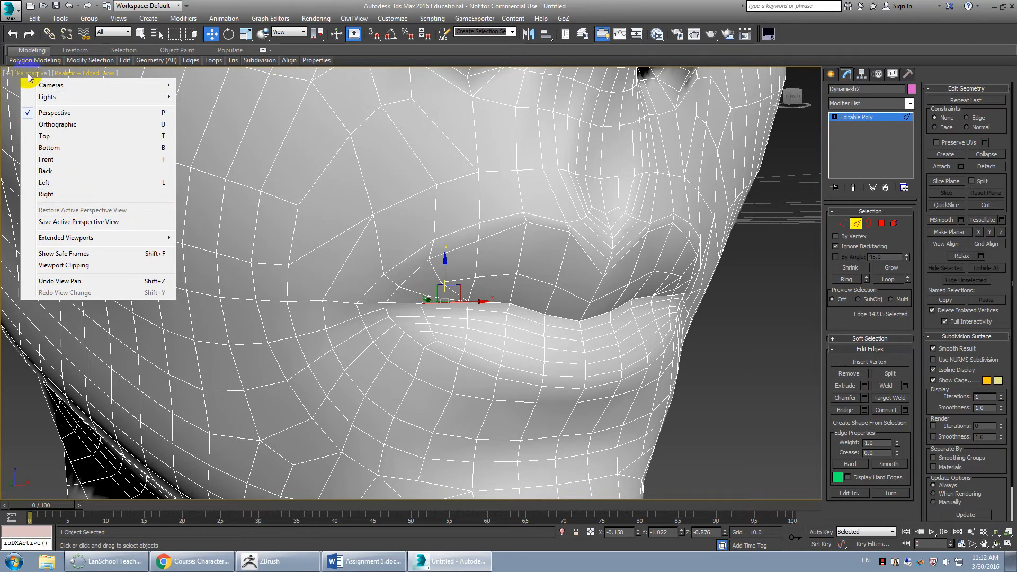
{"action": "left_click", "coordinate": [74, 266]}
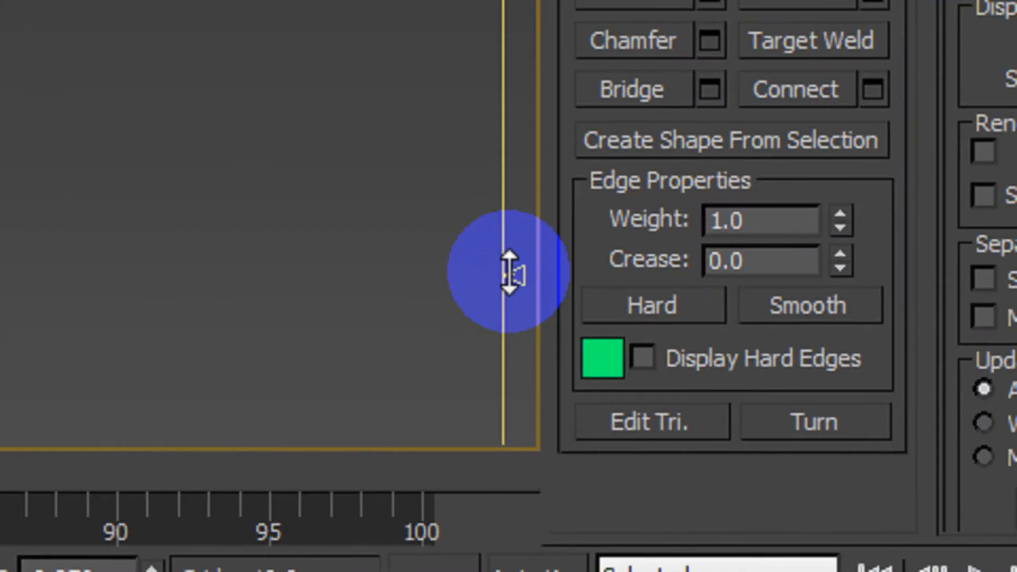
{"action": "left_click_drag", "start_coordinate": [509, 273], "coordinate": [512, 440]}
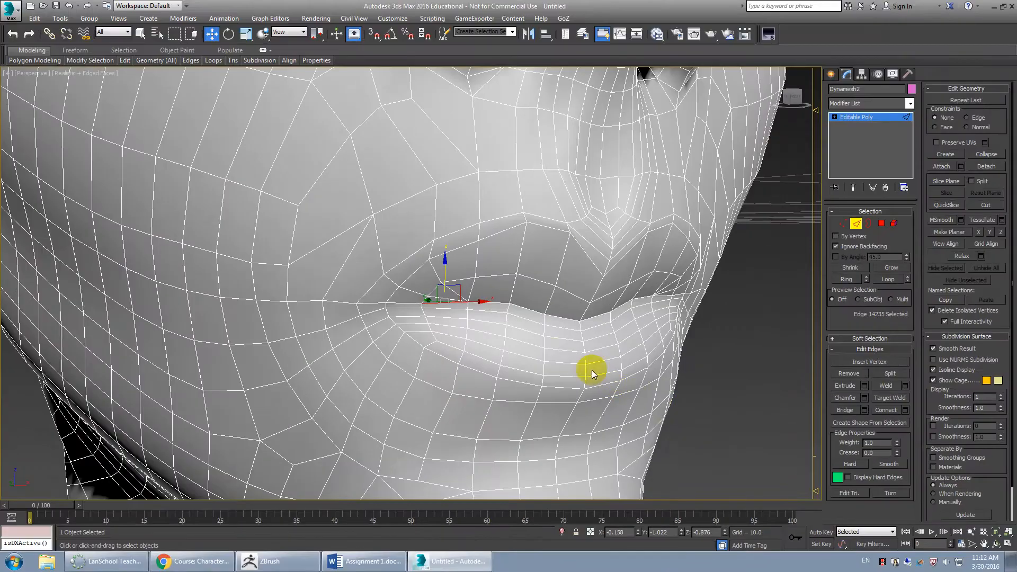
{"action": "scroll", "coordinate": [602, 377], "scroll_direction": "up", "scroll_amount": 3}
{"action": "middle_click_drag", "start_coordinate": [537, 352], "coordinate": [560, 364]}
{"action": "scroll", "coordinate": [560, 364], "scroll_direction": "up", "scroll_amount": 6}
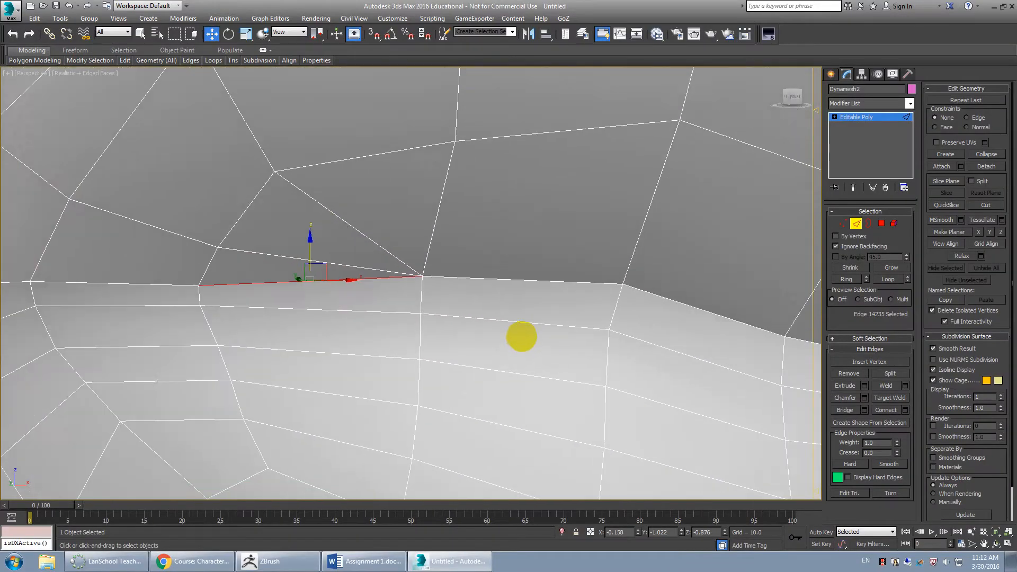
{"action": "scroll", "coordinate": [532, 344], "scroll_direction": "down", "scroll_amount": 6}
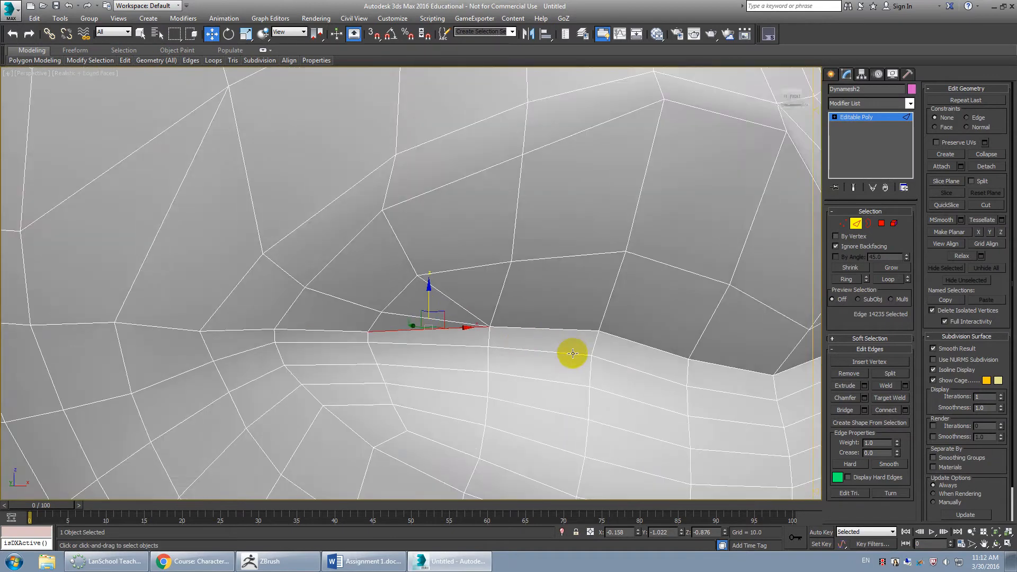
{"action": "scroll", "coordinate": [516, 341], "scroll_direction": "down", "scroll_amount": 3}
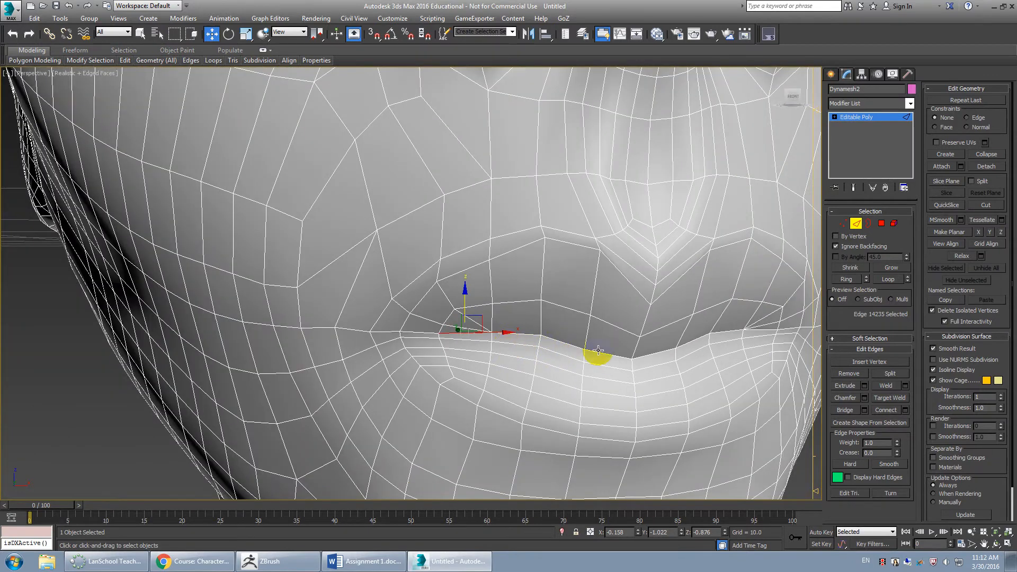
{"action": "left_click", "coordinate": [888, 279]}
{"action": "scroll", "coordinate": [609, 357], "scroll_direction": "down", "scroll_amount": 5}
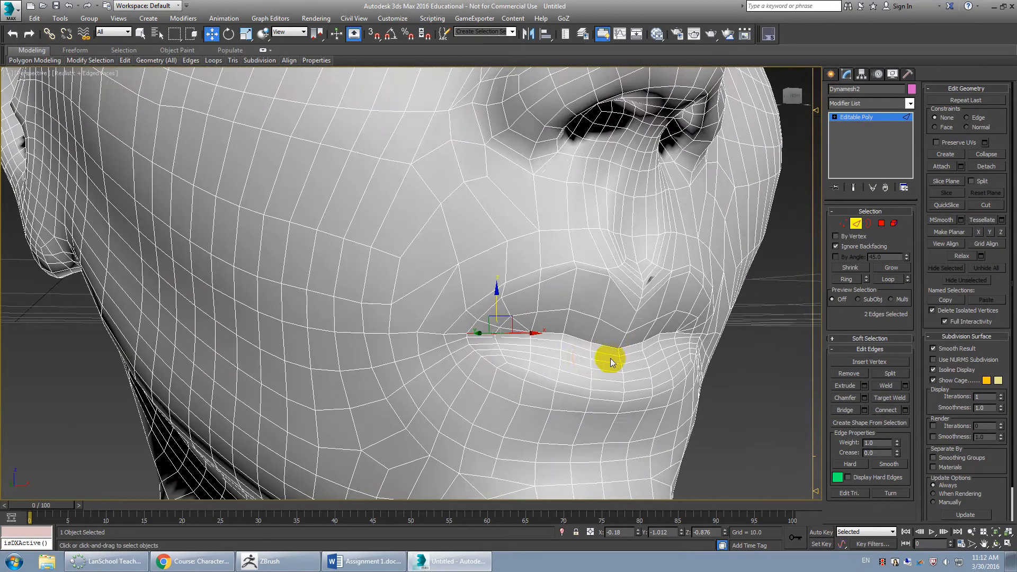
{"action": "scroll", "coordinate": [575, 344], "scroll_direction": "up", "scroll_amount": 3}
{"action": "middle_click_drag", "start_coordinate": [578, 331], "coordinate": [505, 336], "text": "alt"}
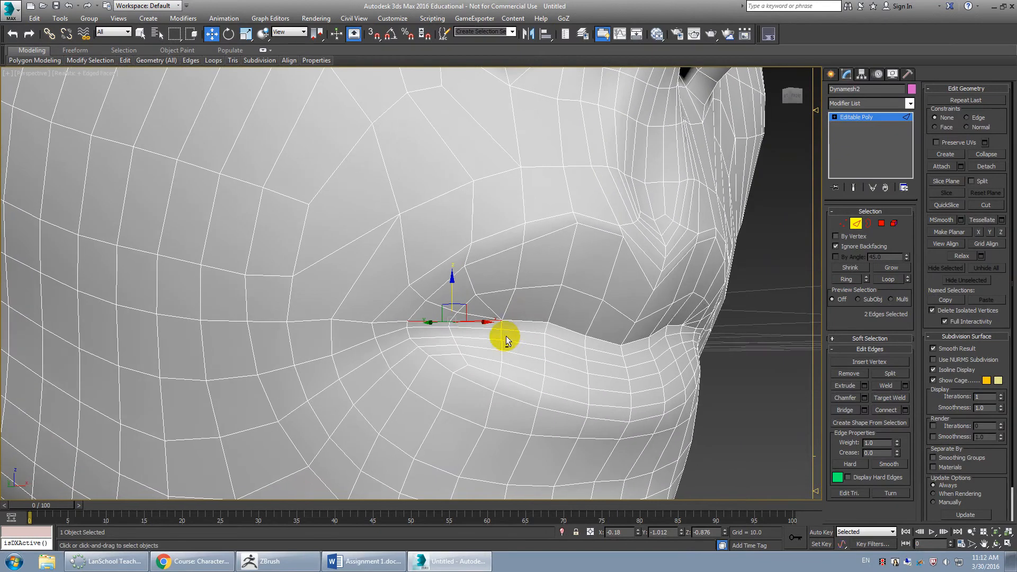
Step: Reselect the single lip-line edge beside the mouth corner and raise it slightly
{"action": "left_click", "coordinate": [473, 299]}
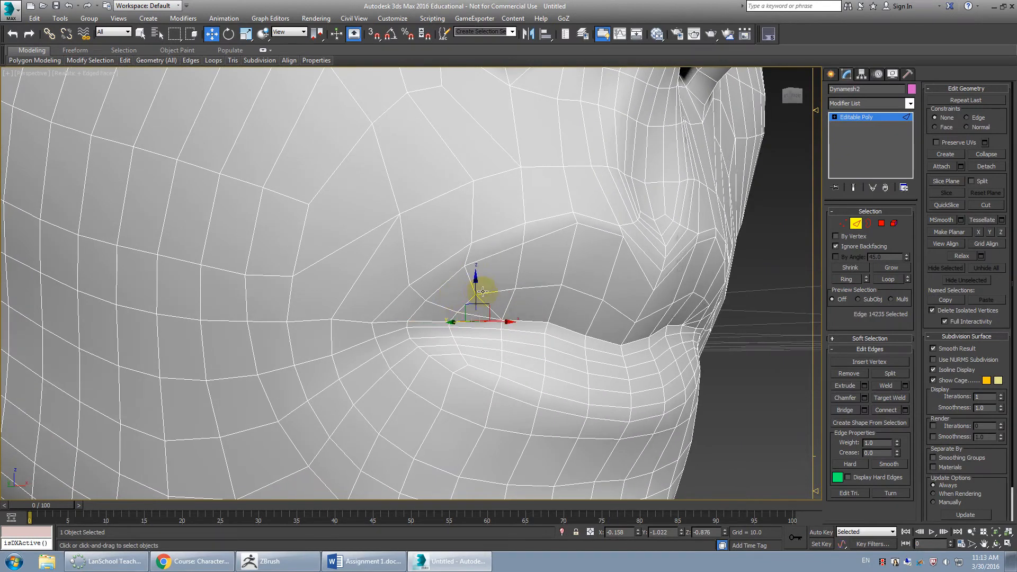
{"action": "left_click_drag", "start_coordinate": [477, 289], "coordinate": [477, 284]}
{"action": "middle_click_drag", "start_coordinate": [579, 310], "coordinate": [475, 282], "text": "alt"}
Step: Cut two new edges from the upper lip down to the split lip line near the mouth corner
{"action": "key", "text": "q"}
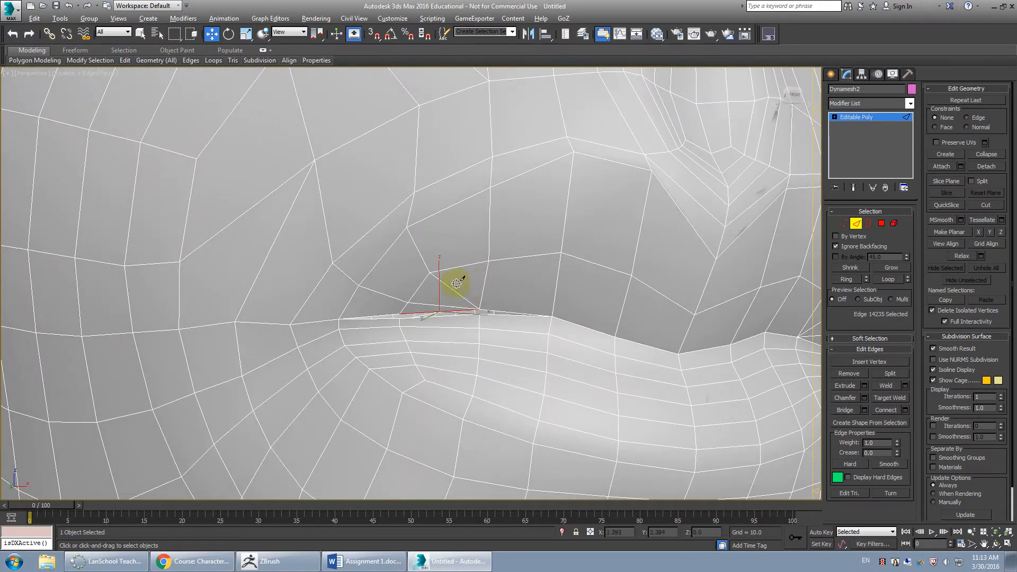
{"action": "key", "text": "alt+c"}
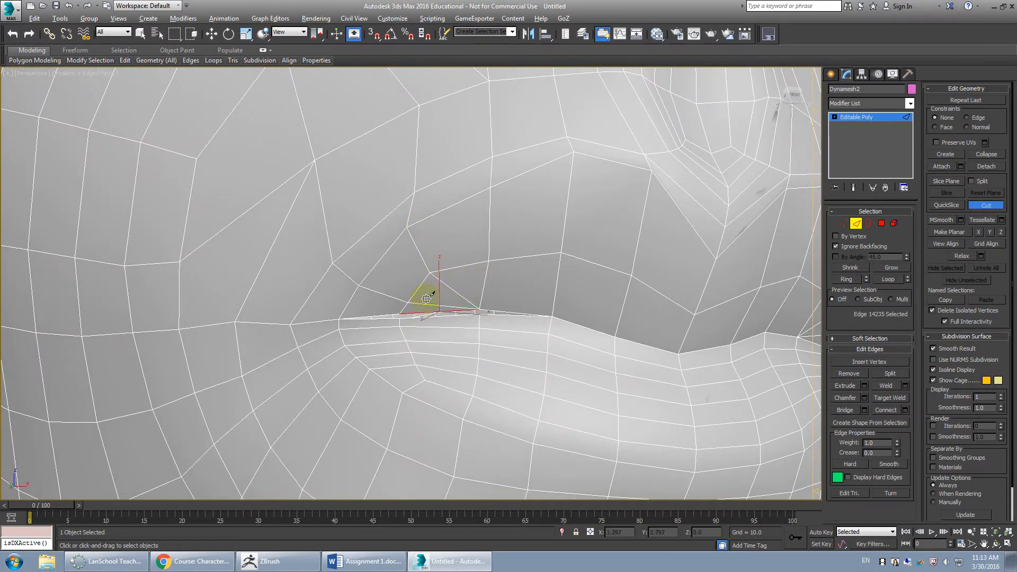
{"action": "left_click", "coordinate": [358, 285]}
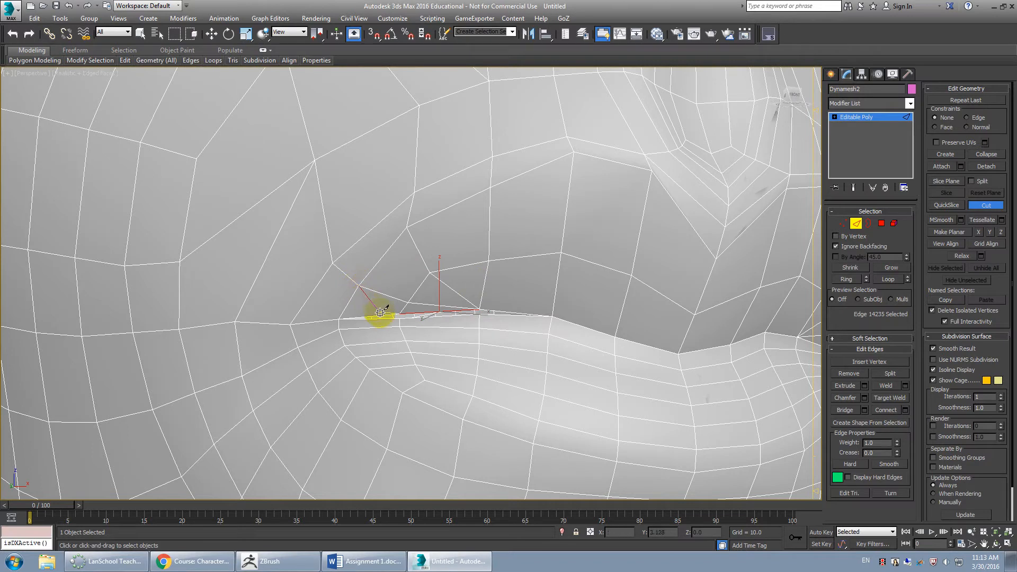
{"action": "left_click", "coordinate": [380, 314]}
{"action": "left_click", "coordinate": [407, 229]}
{"action": "left_click", "coordinate": [431, 312]}
{"action": "right_click", "coordinate": [441, 312]}
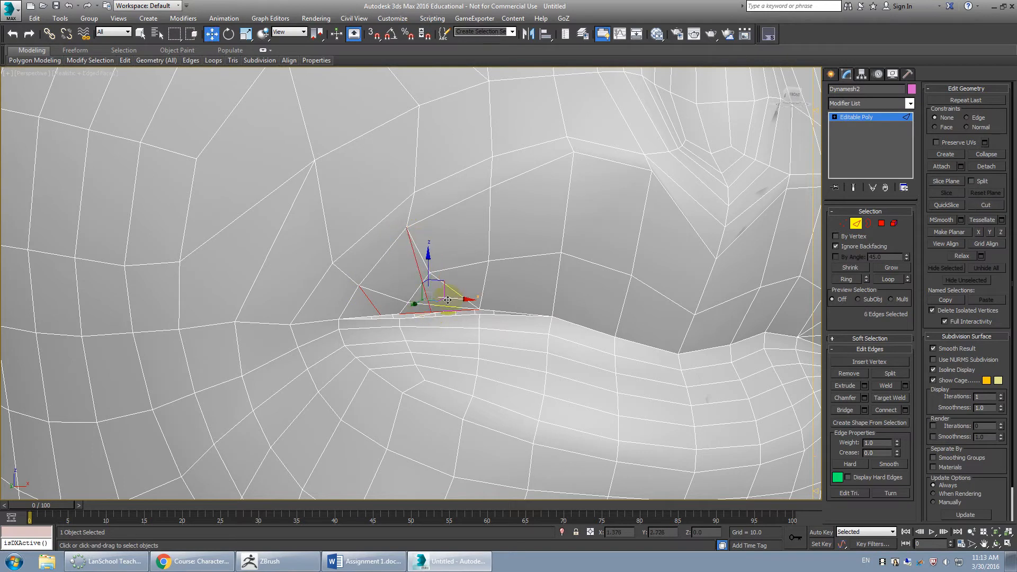
Step: Remove the extra edges that cut across the faces just above the mouth corner
{"action": "left_click", "coordinate": [452, 291]}
{"action": "double_click", "coordinate": [439, 307], "text": "ctrl"}
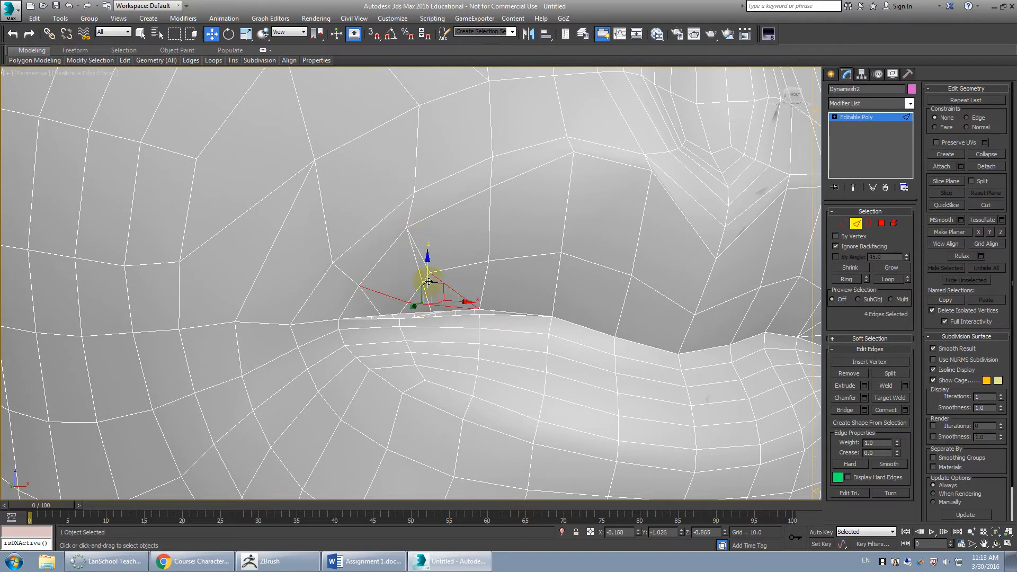
{"action": "key", "text": "BackSpace"}
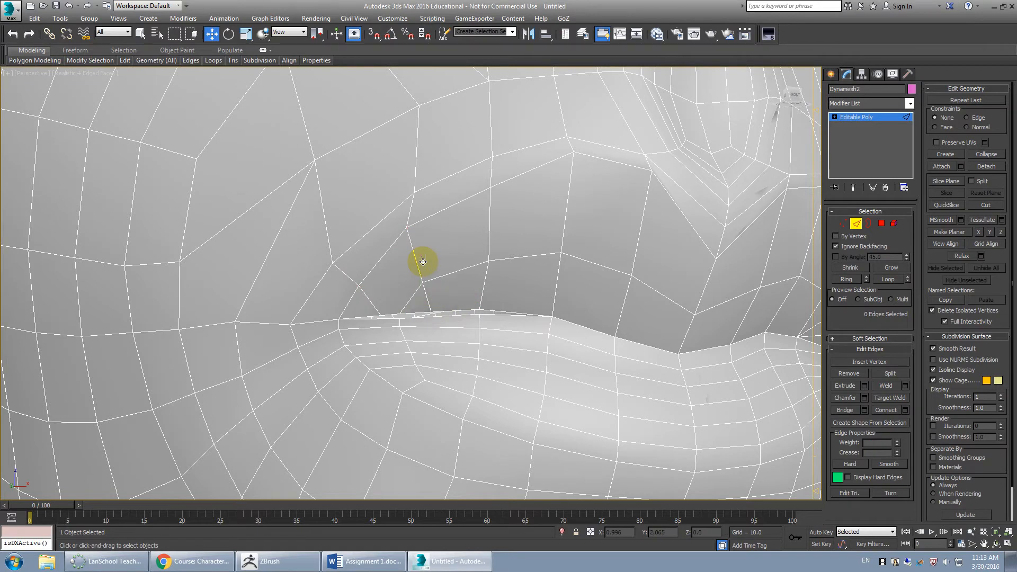
Step: Select single edges along the upper lip line, between the mouth corner and the lip centre, and raise them slightly
{"action": "left_click", "coordinate": [409, 302]}
{"action": "mouse_move", "coordinate": [413, 300]}
{"action": "middle_mouse_down", "text": "alt"}
{"action": "mouse_move", "coordinate": [427, 302]}
{"action": "mouse_move", "coordinate": [419, 288]}
{"action": "mouse_move", "coordinate": [419, 303]}
{"action": "middle_mouse_up", "text": "alt"}
{"action": "left_click", "coordinate": [419, 303]}
{"action": "left_click", "coordinate": [443, 300]}
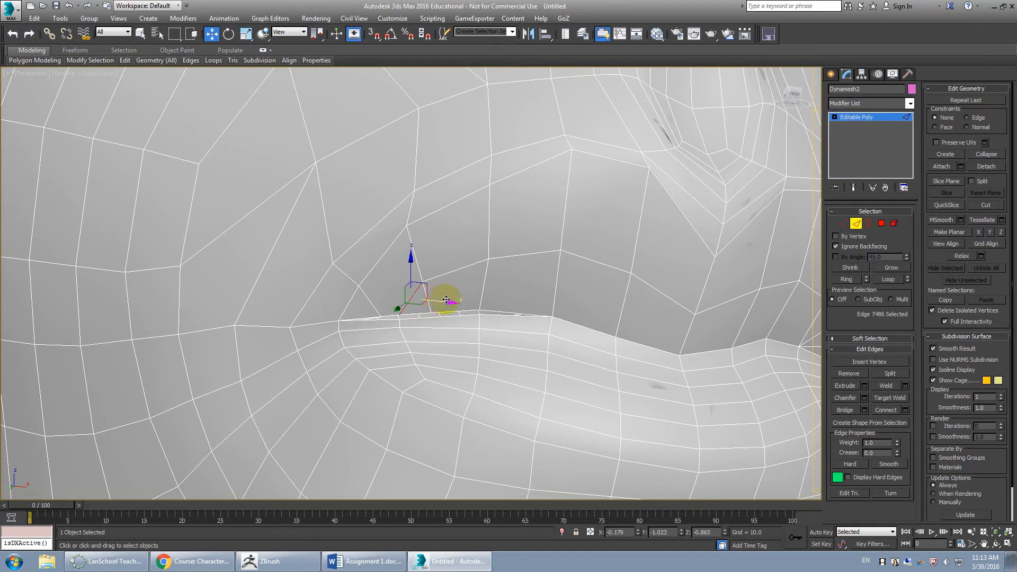
{"action": "scroll", "coordinate": [432, 289], "scroll_direction": "down", "scroll_amount": 5}
{"action": "scroll", "coordinate": [440, 289], "scroll_direction": "up", "scroll_amount": 4}
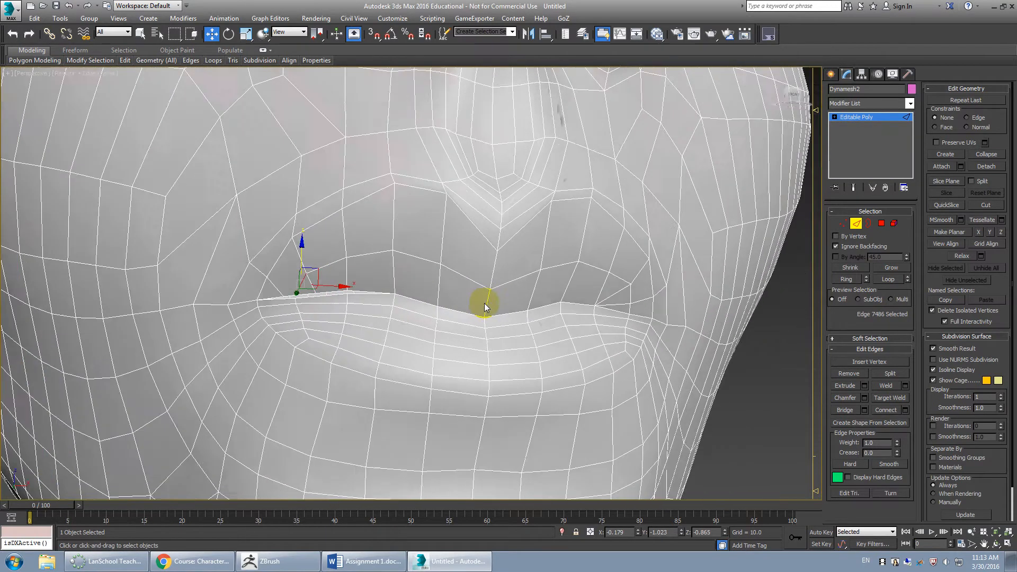
{"action": "left_click", "coordinate": [461, 313]}
{"action": "left_click_drag", "start_coordinate": [457, 289], "coordinate": [464, 283]}
{"action": "scroll", "coordinate": [400, 283], "scroll_direction": "up", "scroll_amount": 3}
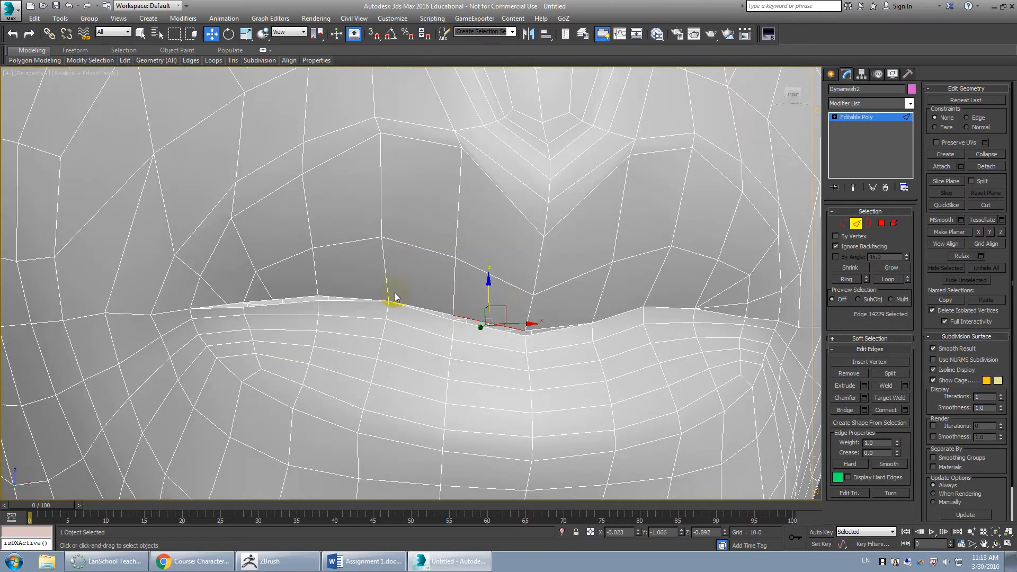
{"action": "left_click", "coordinate": [407, 304]}
{"action": "left_click_drag", "start_coordinate": [421, 280], "coordinate": [422, 278]}
Step: In the front view, select all front-facing edges on the head's +X half and delete them
{"action": "scroll", "coordinate": [494, 307], "scroll_direction": "down", "scroll_amount": 7}
{"action": "key", "text": "f"}
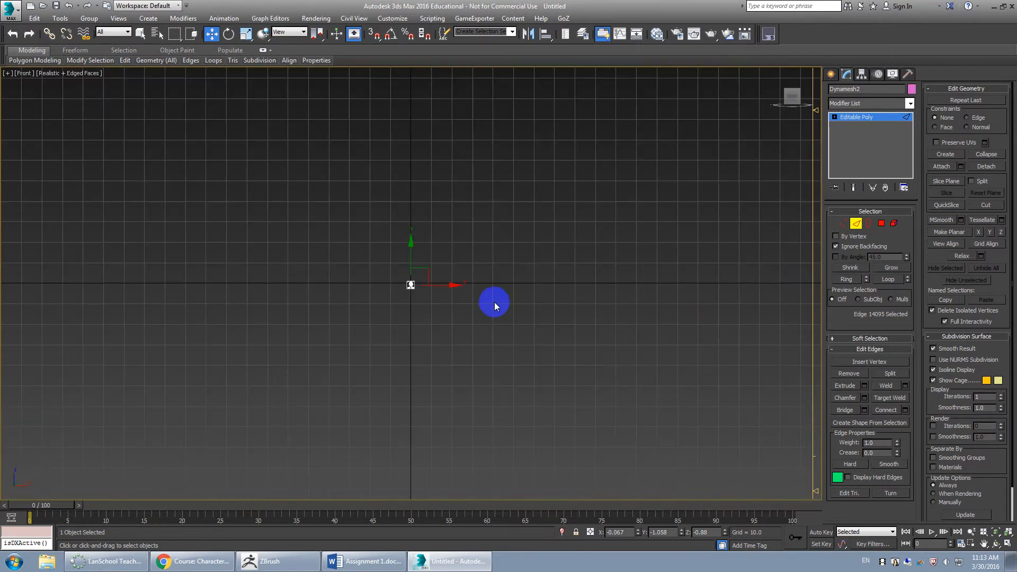
{"action": "middle_click_drag", "start_coordinate": [447, 296], "coordinate": [496, 300]}
{"action": "scroll", "coordinate": [496, 300], "scroll_direction": "up", "scroll_amount": 2}
{"action": "scroll", "coordinate": [497, 303], "scroll_direction": "up", "scroll_amount": 4}
{"action": "middle_click_drag", "start_coordinate": [450, 282], "coordinate": [661, 352]}
{"action": "scroll", "coordinate": [551, 335], "scroll_direction": "up", "scroll_amount": 7}
{"action": "middle_click_drag", "start_coordinate": [567, 232], "coordinate": [467, 309]}
{"action": "scroll", "coordinate": [467, 309], "scroll_direction": "down", "scroll_amount": 2}
{"action": "scroll", "coordinate": [468, 308], "scroll_direction": "up", "scroll_amount": 2}
{"action": "left_click_drag", "start_coordinate": [685, 99], "coordinate": [465, 476]}
{"action": "scroll", "coordinate": [484, 375], "scroll_direction": "up", "scroll_amount": 5}
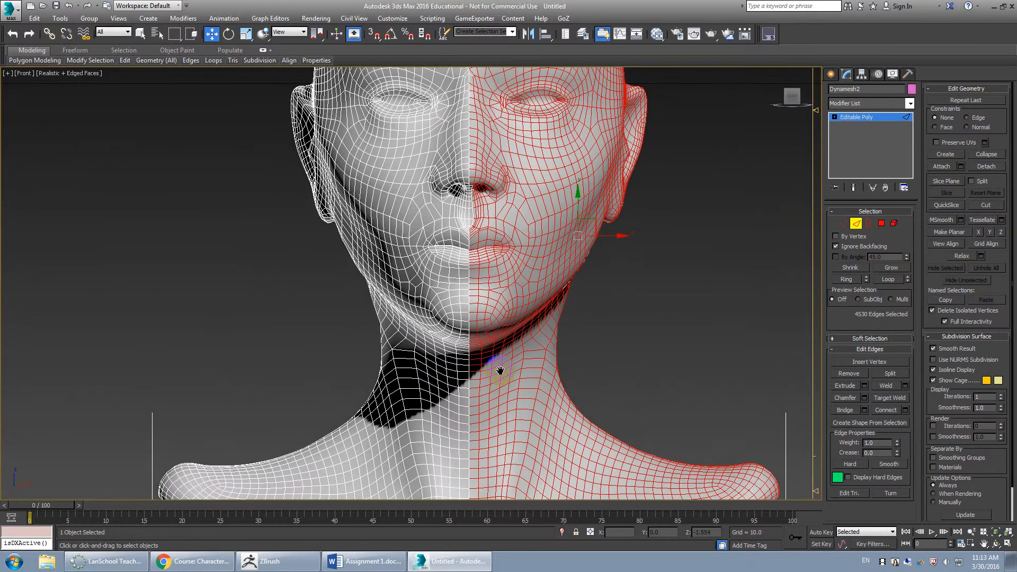
{"action": "key", "text": "Delete"}
Step: Turn off Ignore Backfacing and delete the remaining back, ear and centre-line leftovers of the +X half
{"action": "scroll", "coordinate": [537, 352], "scroll_direction": "down", "scroll_amount": 5}
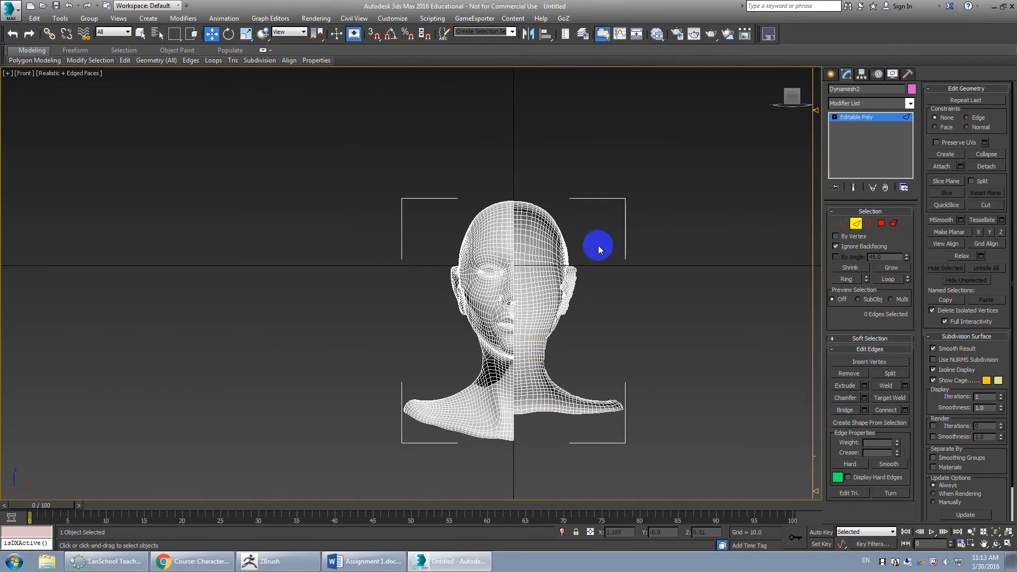
{"action": "left_click", "coordinate": [836, 246]}
{"action": "left_click_drag", "start_coordinate": [740, 165], "coordinate": [516, 468]}
{"action": "scroll", "coordinate": [529, 383], "scroll_direction": "up", "scroll_amount": 5}
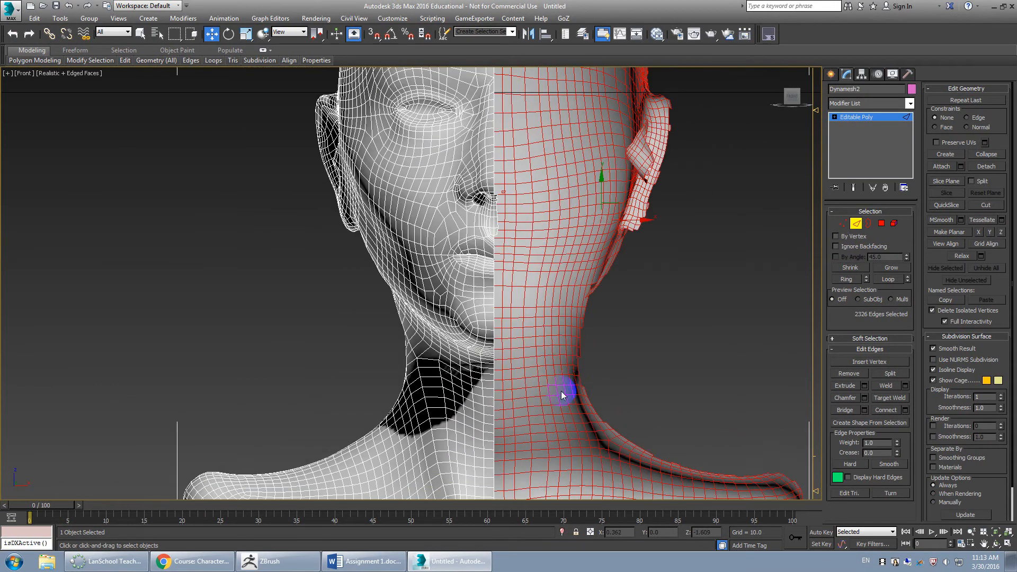
{"action": "key", "text": "Delete"}
{"action": "scroll", "coordinate": [581, 358], "scroll_direction": "down", "scroll_amount": 5}
{"action": "left_click_drag", "start_coordinate": [609, 145], "coordinate": [555, 336]}
{"action": "scroll", "coordinate": [555, 336], "scroll_direction": "up", "scroll_amount": 5}
{"action": "scroll", "coordinate": [556, 339], "scroll_direction": "up", "scroll_amount": 5}
{"action": "left_click_drag", "start_coordinate": [552, 177], "coordinate": [505, 395]}
{"action": "key", "text": "Delete"}
Step: Return to the perspective view and apply a Symmetry modifier on the X axis with Flip enabled to rebuild the missing half
{"action": "scroll", "coordinate": [555, 323], "scroll_direction": "down", "scroll_amount": 4}
{"action": "middle_click_drag", "start_coordinate": [554, 323], "coordinate": [529, 278]}
{"action": "key", "text": "p"}
{"action": "scroll", "coordinate": [565, 342], "scroll_direction": "down", "scroll_amount": 2}
{"action": "mouse_move", "coordinate": [565, 341]}
{"action": "middle_mouse_down"}
{"action": "mouse_move", "coordinate": [555, 307]}
{"action": "mouse_move", "coordinate": [523, 321]}
{"action": "mouse_move", "coordinate": [567, 314]}
{"action": "mouse_move", "coordinate": [563, 361]}
{"action": "middle_mouse_up"}
{"action": "scroll", "coordinate": [524, 319], "scroll_direction": "down", "scroll_amount": 5}
{"action": "scroll", "coordinate": [567, 313], "scroll_direction": "up", "scroll_amount": 5}
{"action": "left_click", "coordinate": [856, 223]}
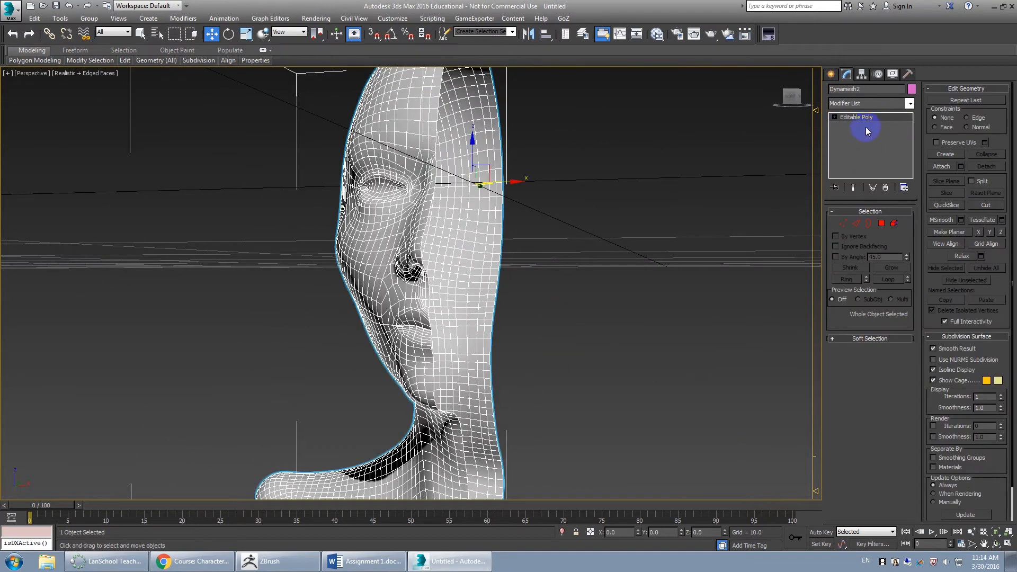
{"action": "left_click", "coordinate": [869, 103]}
{"action": "key", "text": "y"}
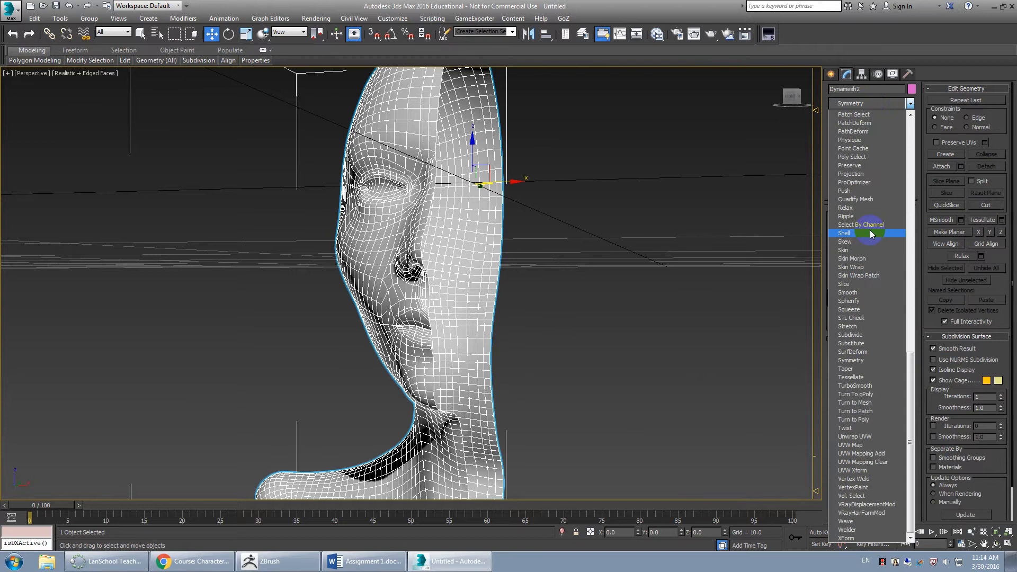
{"action": "left_click", "coordinate": [860, 360]}
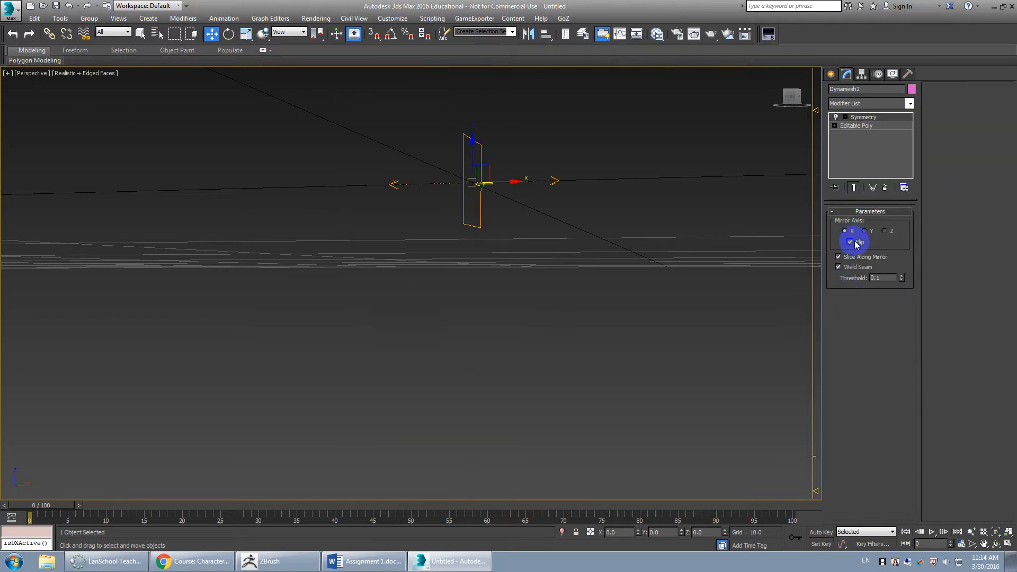
{"action": "left_click", "coordinate": [854, 242]}
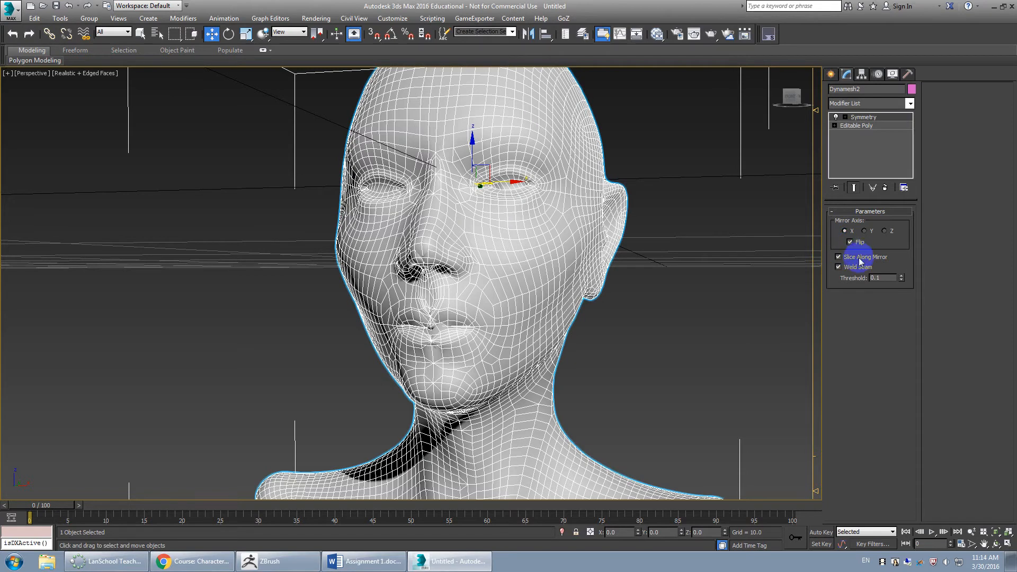
Step: Set the Symmetry weld threshold to 0.01 so the vertices around the lips do not collapse
{"action": "mouse_move", "coordinate": [624, 293]}
{"action": "middle_mouse_down"}
{"action": "mouse_move", "coordinate": [633, 320]}
{"action": "mouse_move", "coordinate": [624, 295]}
{"action": "middle_mouse_up"}
{"action": "scroll", "coordinate": [581, 277], "scroll_direction": "up", "scroll_amount": 4}
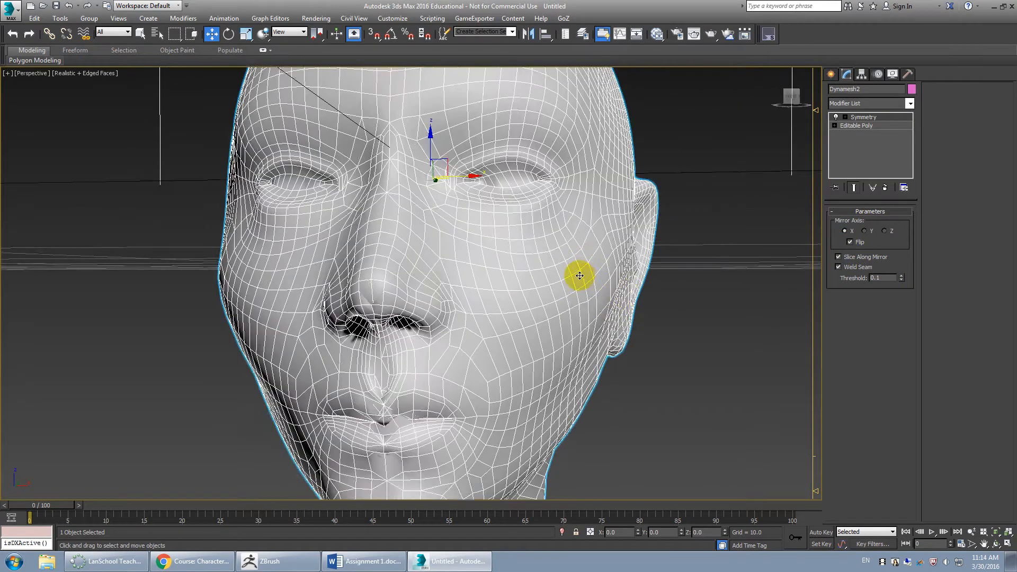
{"action": "left_click", "coordinate": [879, 277]}
{"action": "mouse_move", "coordinate": [888, 277]}
{"action": "left_mouse_down"}
{"action": "mouse_move", "coordinate": [856, 278]}
{"action": "mouse_move", "coordinate": [895, 278]}
{"action": "left_mouse_up"}
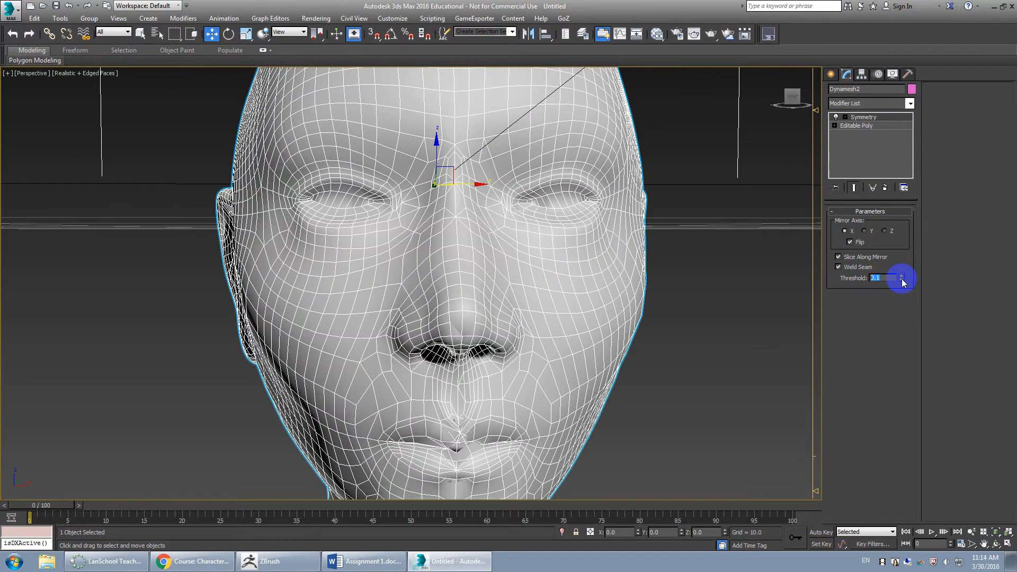
{"action": "left_click", "coordinate": [901, 279]}
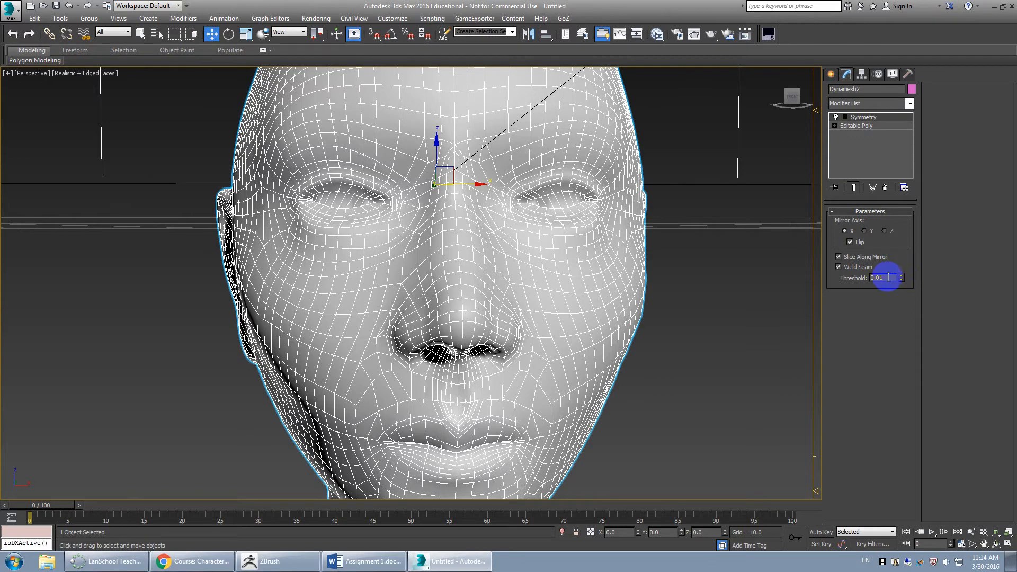
Step: Edit the base Editable Poly vertices with the end result shown, and raise the lip line's centre vertex slightly
{"action": "scroll", "coordinate": [646, 311], "scroll_direction": "up", "scroll_amount": 5}
{"action": "middle_click_drag", "start_coordinate": [551, 351], "coordinate": [551, 311]}
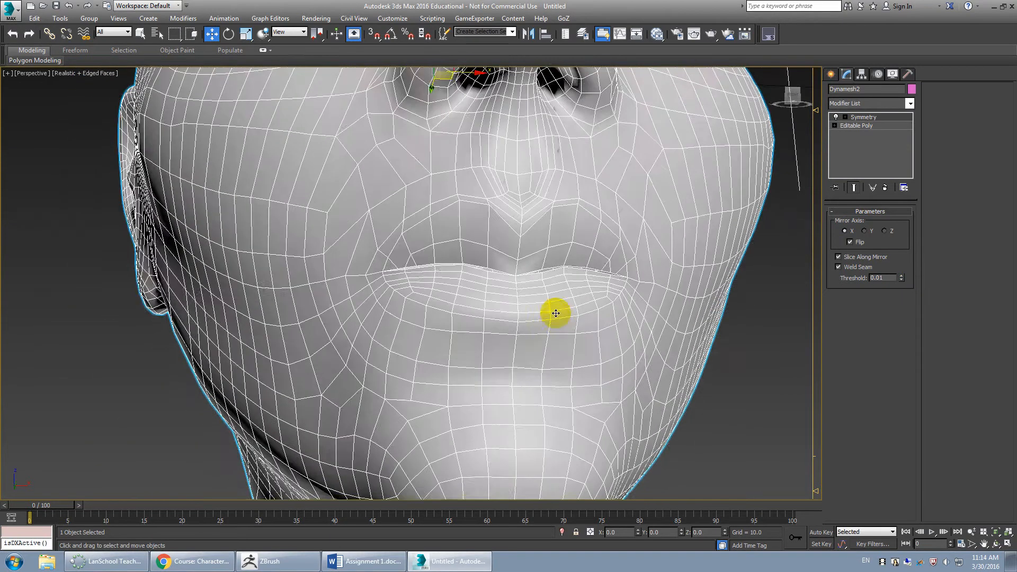
{"action": "scroll", "coordinate": [545, 291], "scroll_direction": "up", "scroll_amount": 3}
{"action": "middle_click_drag", "start_coordinate": [538, 275], "coordinate": [531, 304]}
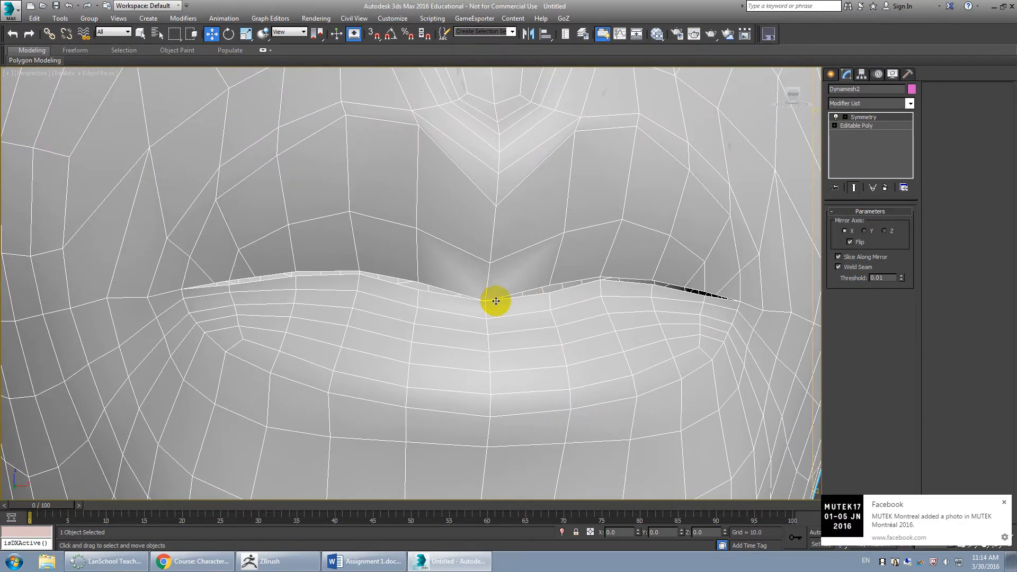
{"action": "left_click", "coordinate": [892, 278]}
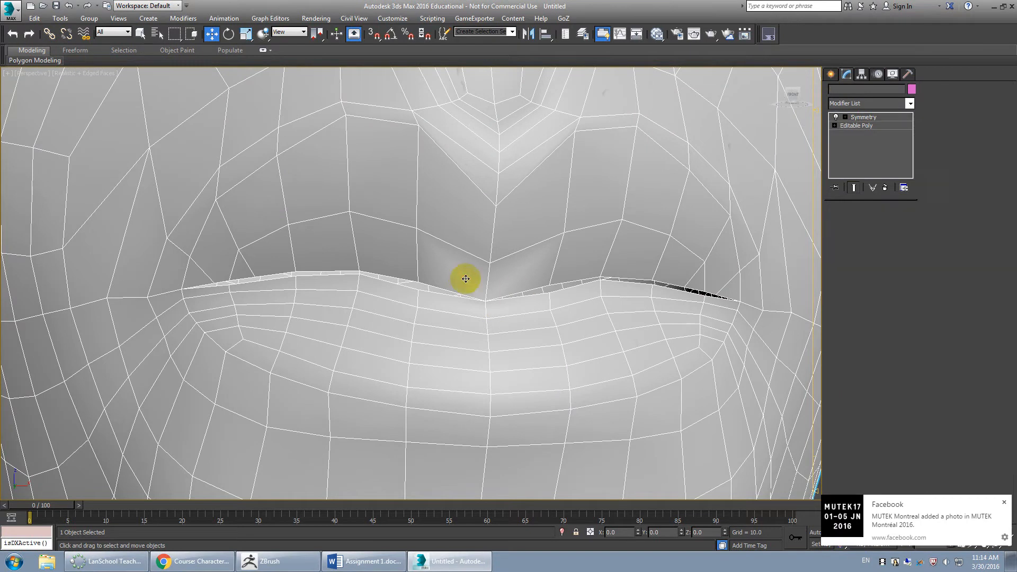
{"action": "left_click", "coordinate": [869, 125]}
{"action": "left_click", "coordinate": [843, 223]}
{"action": "left_click", "coordinate": [853, 188]}
{"action": "left_click", "coordinate": [486, 300]}
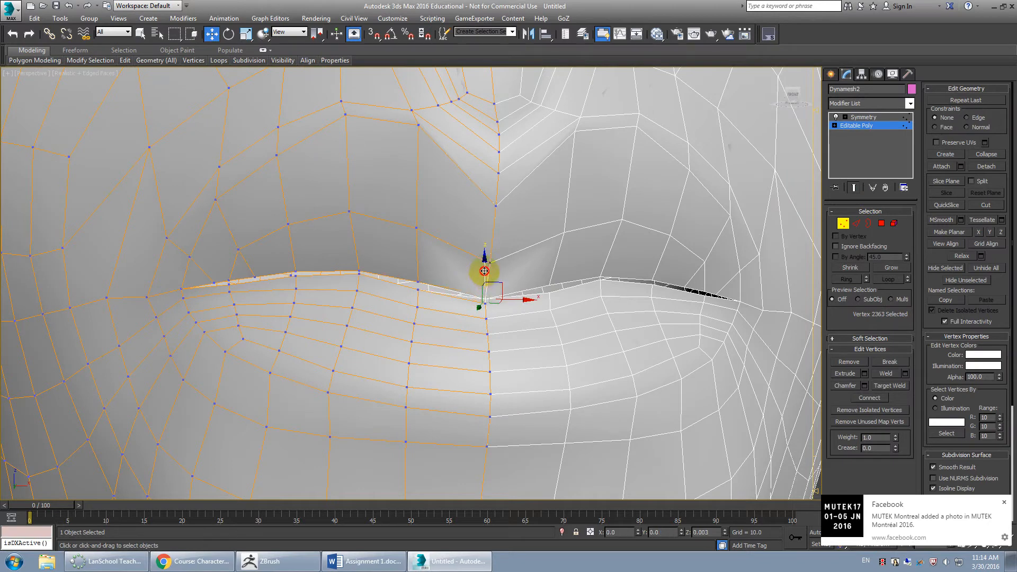
{"action": "left_click_drag", "start_coordinate": [485, 267], "coordinate": [484, 266]}
Step: Select the row of upper lip-line edges from the centre to the mouth corner
{"action": "middle_click_drag", "start_coordinate": [503, 294], "coordinate": [517, 305], "text": "alt"}
{"action": "scroll", "coordinate": [289, 286], "scroll_direction": "down", "scroll_amount": 6}
{"action": "scroll", "coordinate": [351, 282], "scroll_direction": "up", "scroll_amount": 3}
{"action": "middle_click_drag", "start_coordinate": [345, 277], "coordinate": [464, 294]}
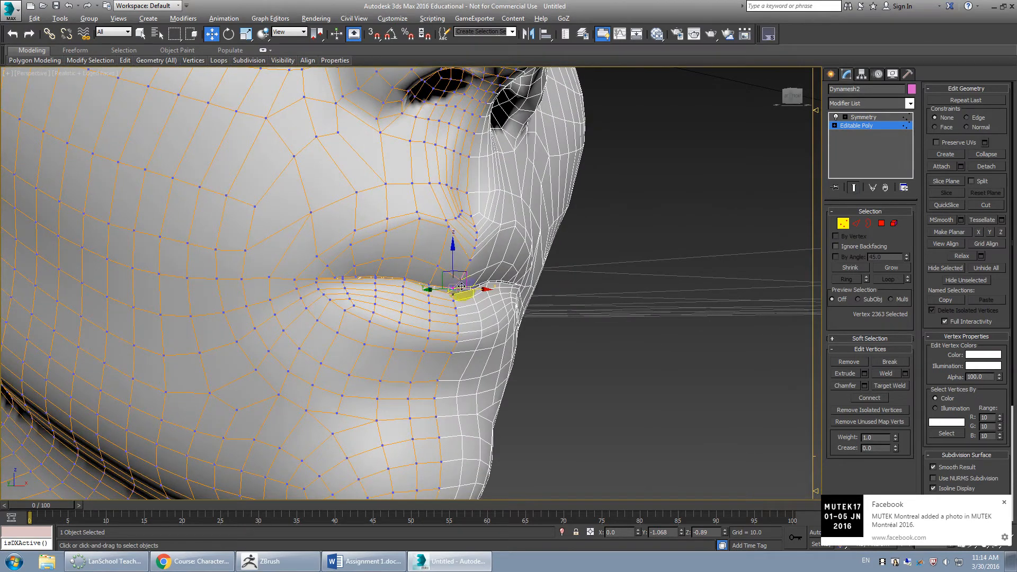
{"action": "left_click", "coordinate": [855, 224]}
{"action": "left_click", "coordinate": [445, 289]}
{"action": "double_click", "coordinate": [444, 289]}
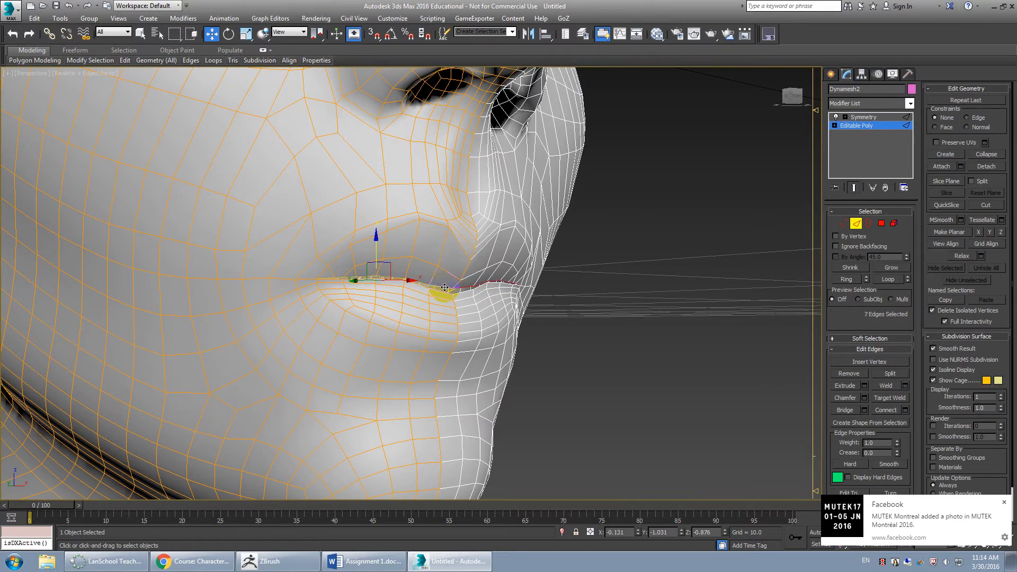
{"action": "scroll", "coordinate": [444, 287], "scroll_direction": "up", "scroll_amount": 8}
{"action": "mouse_move", "coordinate": [447, 259]}
{"action": "middle_mouse_down", "text": "alt"}
{"action": "mouse_move", "coordinate": [458, 270]}
{"action": "mouse_move", "coordinate": [437, 276]}
{"action": "mouse_move", "coordinate": [459, 274]}
{"action": "middle_mouse_up", "text": "alt"}
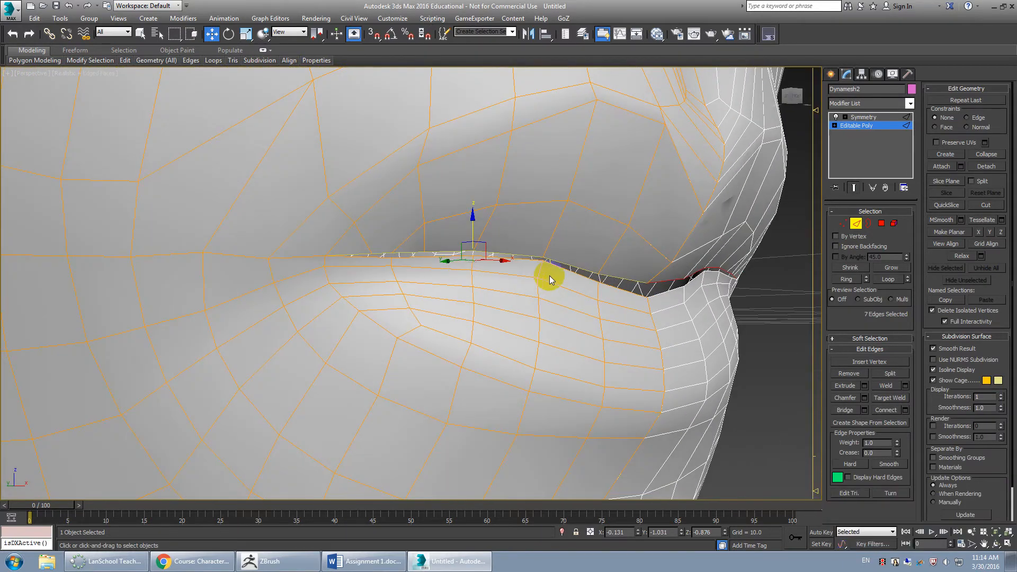
Step: Change the cage colour to black and the selected cage colour to red
{"action": "left_click", "coordinate": [986, 381]}
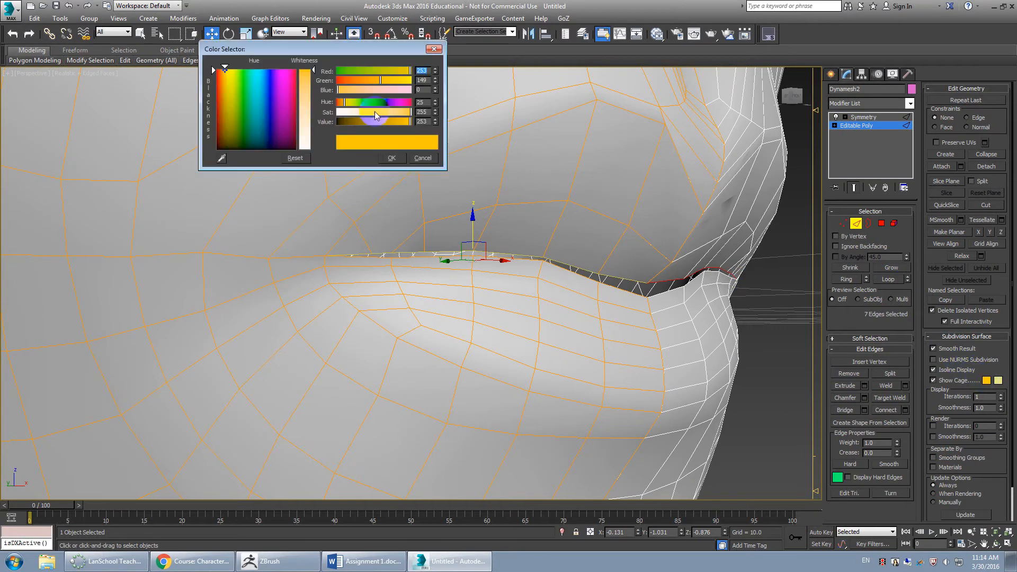
{"action": "left_click_drag", "start_coordinate": [380, 123], "coordinate": [339, 121]}
{"action": "left_click", "coordinate": [392, 158]}
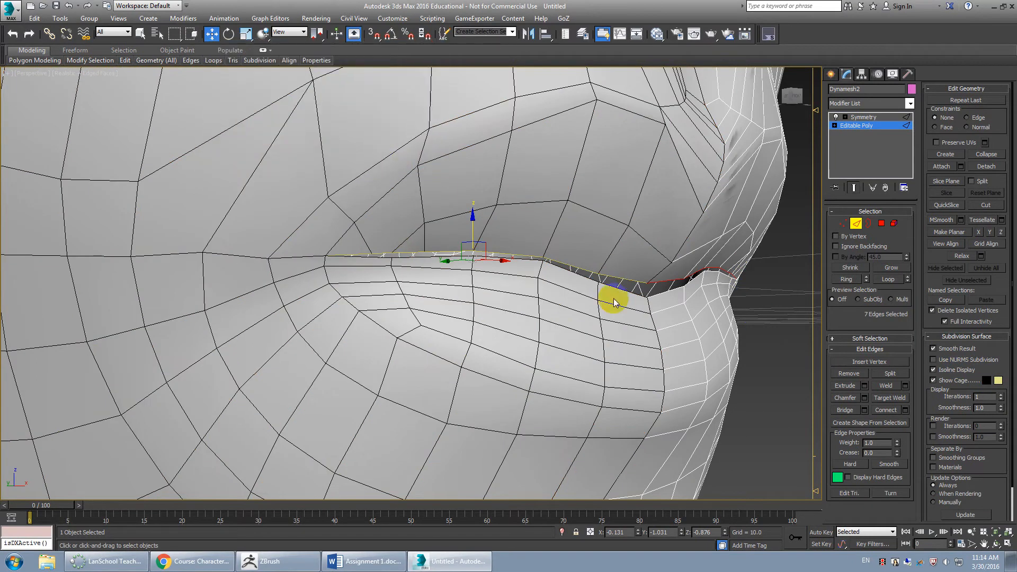
{"action": "left_click", "coordinate": [998, 380]}
{"action": "left_click_drag", "start_coordinate": [401, 102], "coordinate": [422, 113]}
{"action": "left_click", "coordinate": [393, 158]}
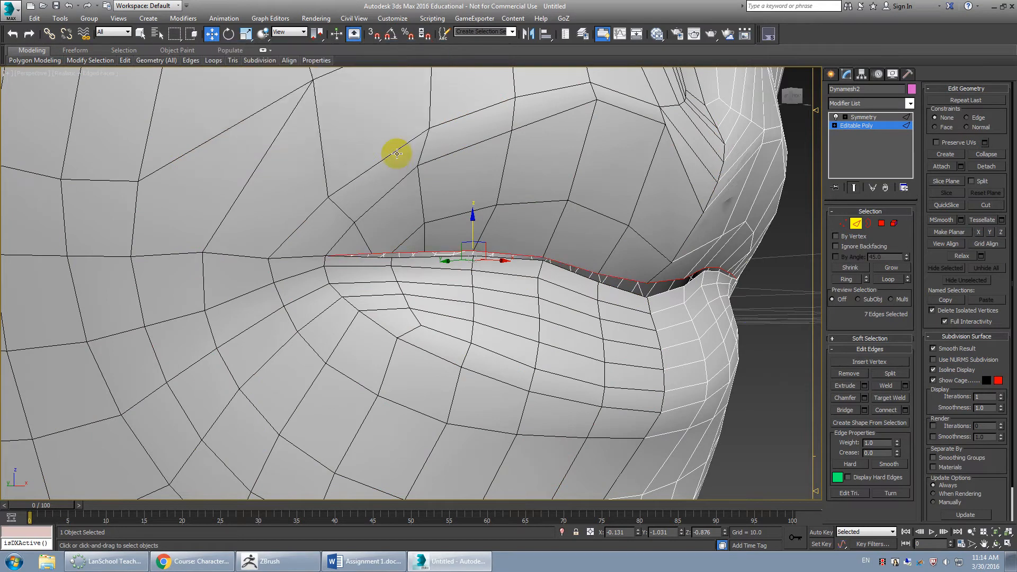
Step: Extend the upper lip-line edges backward into the mouth and orbit to check the inner strip
{"action": "double_click", "coordinate": [516, 261], "text": "ctrl"}
{"action": "middle_click_drag", "start_coordinate": [385, 264], "coordinate": [468, 253], "text": "alt"}
{"action": "left_click_drag", "start_coordinate": [453, 261], "coordinate": [414, 263]}
{"action": "middle_click_drag", "start_coordinate": [415, 263], "coordinate": [518, 271], "text": "alt"}
{"action": "middle_click_drag", "start_coordinate": [392, 288], "coordinate": [453, 282], "text": "alt"}
{"action": "middle_click_drag", "start_coordinate": [322, 286], "coordinate": [342, 301], "text": "alt"}
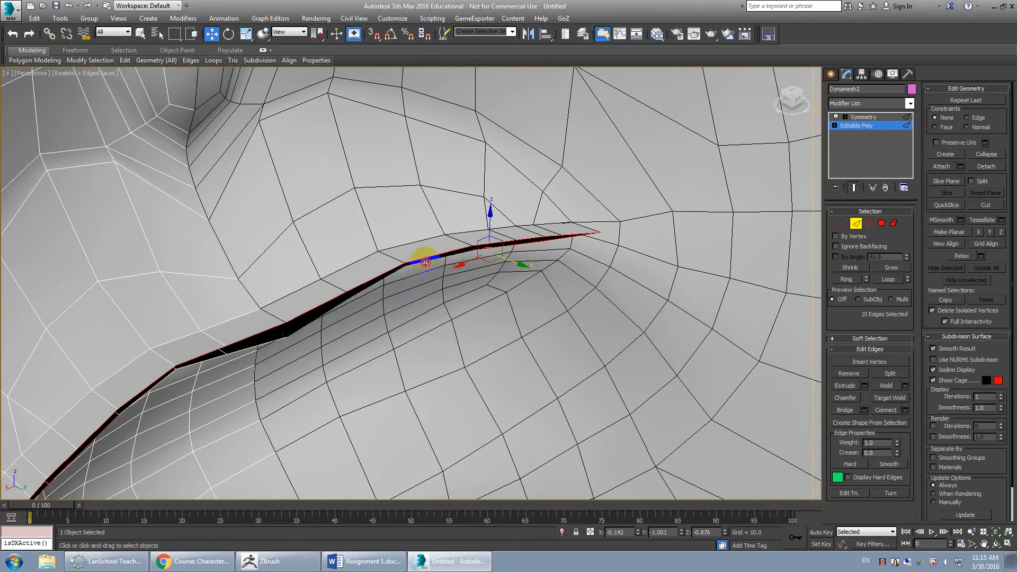
Step: Reduce the selection to six upper lip-line edges, leaving out the mouth corner, and raise them to widen the gap
{"action": "middle_click_drag", "start_coordinate": [557, 240], "coordinate": [473, 227], "text": "alt"}
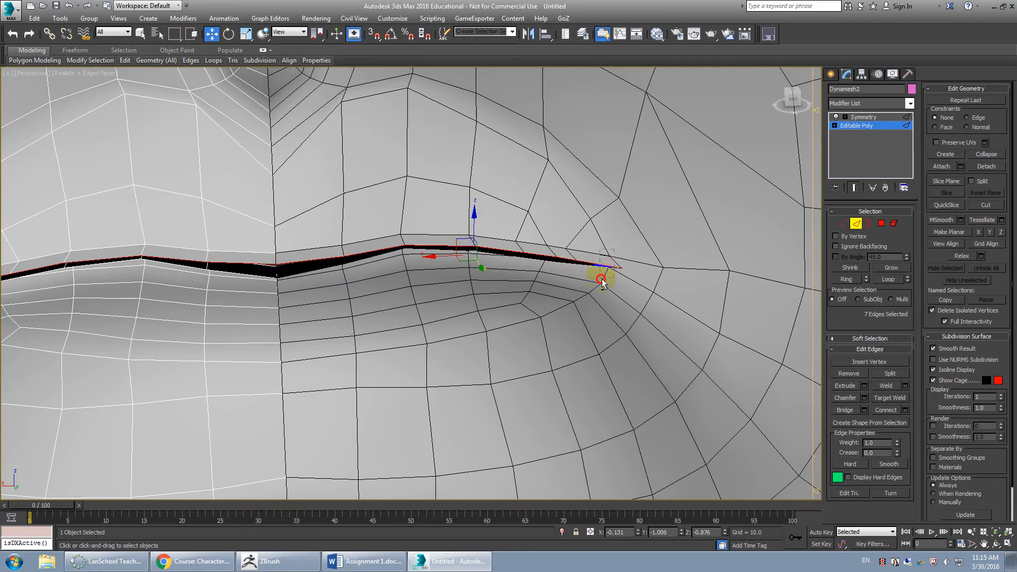
{"action": "middle_click_drag", "start_coordinate": [587, 264], "coordinate": [562, 260], "text": "alt"}
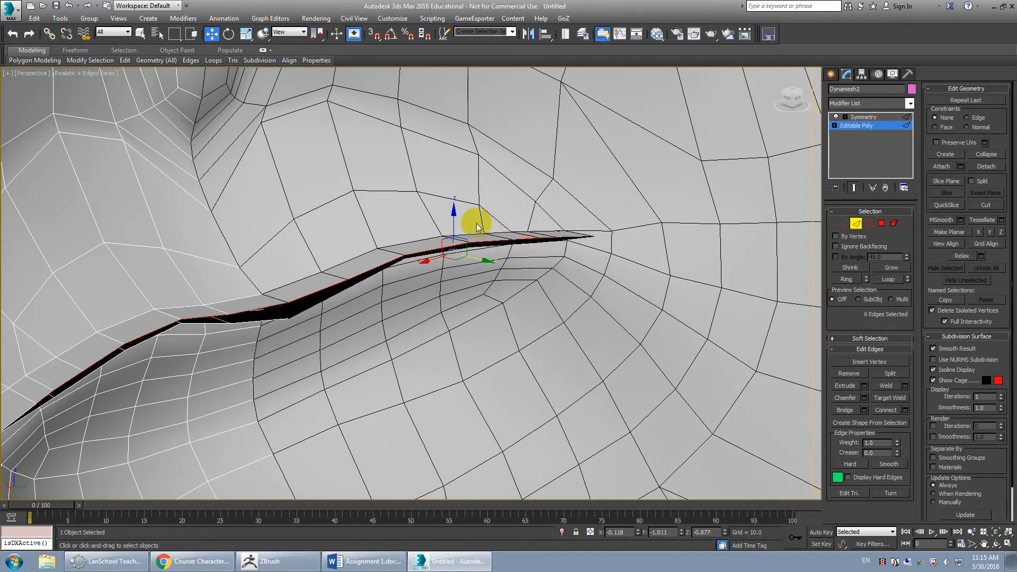
{"action": "left_click_drag", "start_coordinate": [454, 221], "coordinate": [454, 205]}
{"action": "middle_click_drag", "start_coordinate": [454, 204], "coordinate": [572, 223], "text": "alt"}
Step: Select the edges around the mouth opening without the stray ones, extend them inside the mouth and scale them taller vertically
{"action": "double_click", "coordinate": [575, 241]}
{"action": "left_click_drag", "start_coordinate": [624, 209], "coordinate": [567, 261], "text": "alt"}
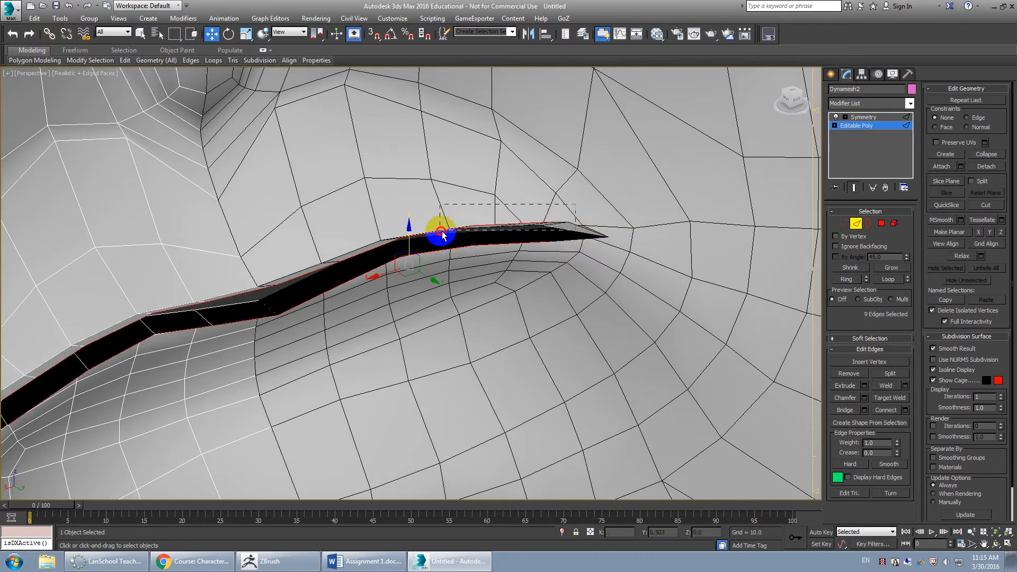
{"action": "left_click", "coordinate": [364, 247], "text": "alt"}
{"action": "middle_click_drag", "start_coordinate": [318, 249], "coordinate": [466, 261], "text": "alt"}
{"action": "key", "text": "r"}
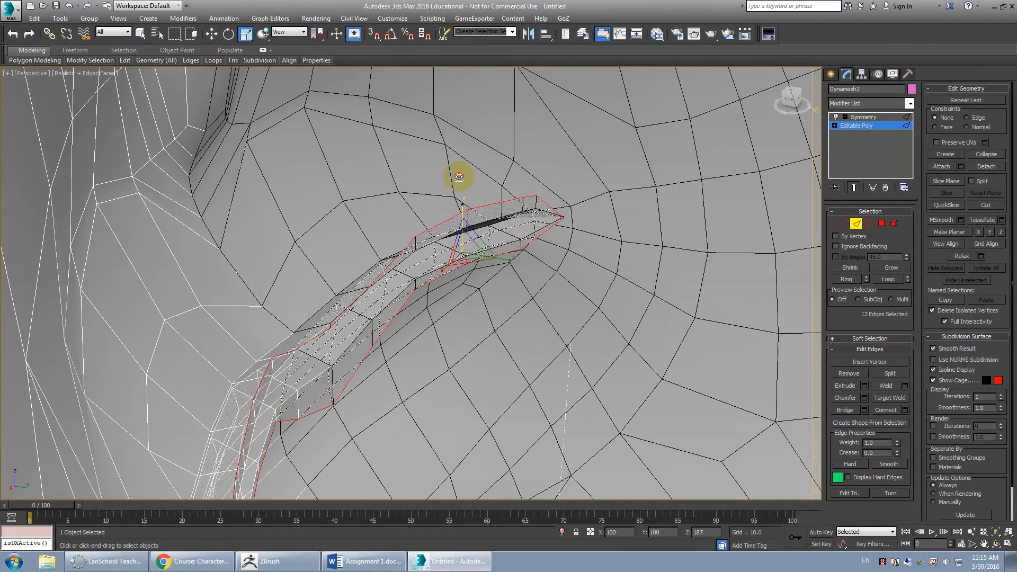
{"action": "key", "text": "w"}
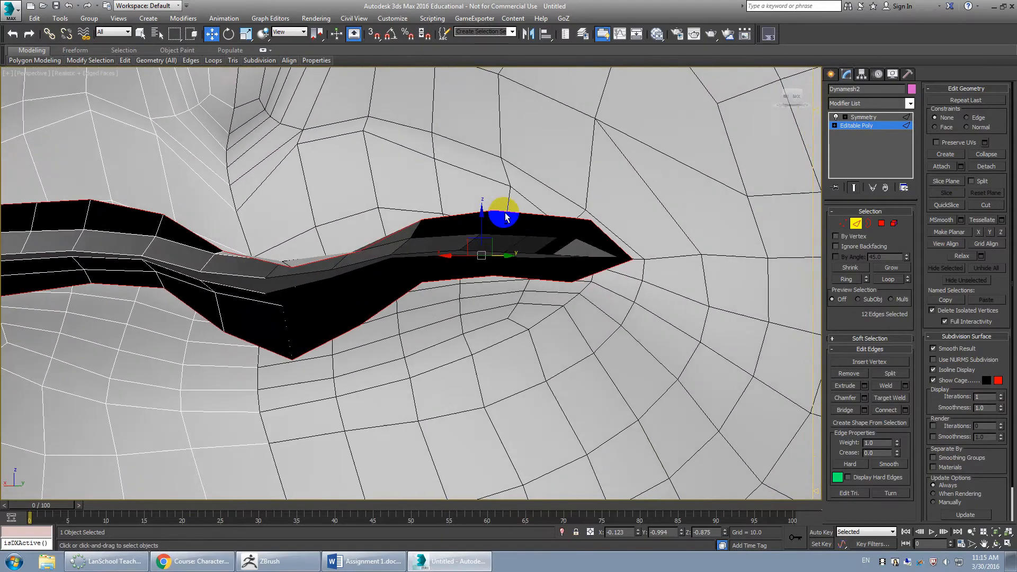
Step: Collapse two adjacent edges of the upper inner-lip border into one point and remove the leftover edge between them
{"action": "middle_click_drag", "start_coordinate": [515, 223], "coordinate": [412, 301], "text": "alt"}
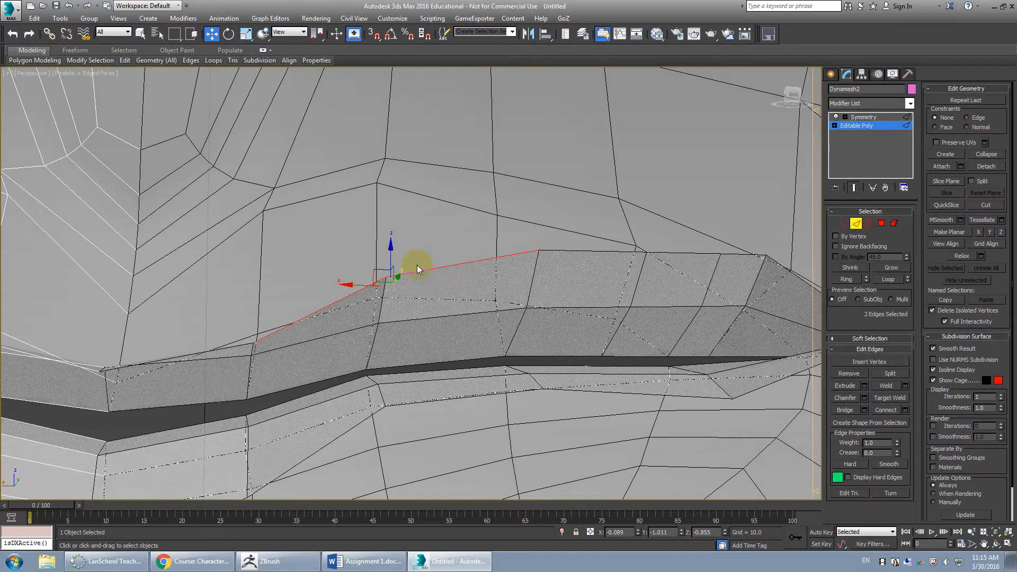
{"action": "middle_click_drag", "start_coordinate": [393, 228], "coordinate": [409, 274], "text": "alt"}
{"action": "left_click", "coordinate": [471, 283]}
{"action": "scroll", "coordinate": [475, 288], "scroll_direction": "down", "scroll_amount": 6}
{"action": "mouse_move", "coordinate": [465, 310]}
{"action": "middle_mouse_down", "text": "alt"}
{"action": "mouse_move", "coordinate": [475, 359]}
{"action": "mouse_move", "coordinate": [461, 290]}
{"action": "mouse_move", "coordinate": [462, 322]}
{"action": "middle_mouse_up", "text": "alt"}
{"action": "scroll", "coordinate": [462, 281], "scroll_direction": "up", "scroll_amount": 5}
{"action": "key", "text": "BackSpace"}
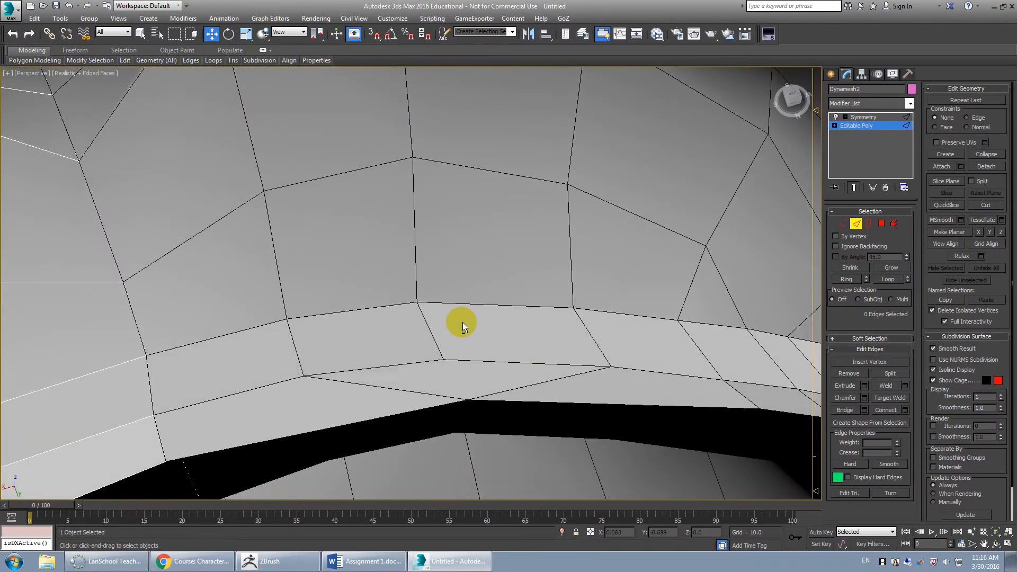
Step: Collapse the next two upper inner-lip border edges nearer the mouth corner and remove the leftover edge
{"action": "middle_click_drag", "start_coordinate": [644, 369], "coordinate": [527, 364]}
{"action": "left_click", "coordinate": [469, 370]}
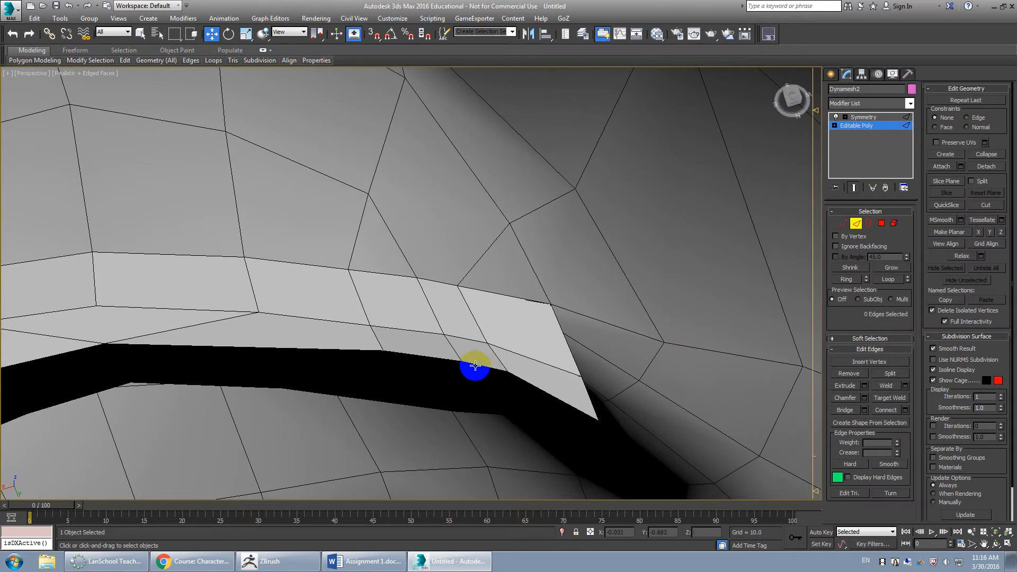
{"action": "left_click", "coordinate": [430, 356], "text": "ctrl"}
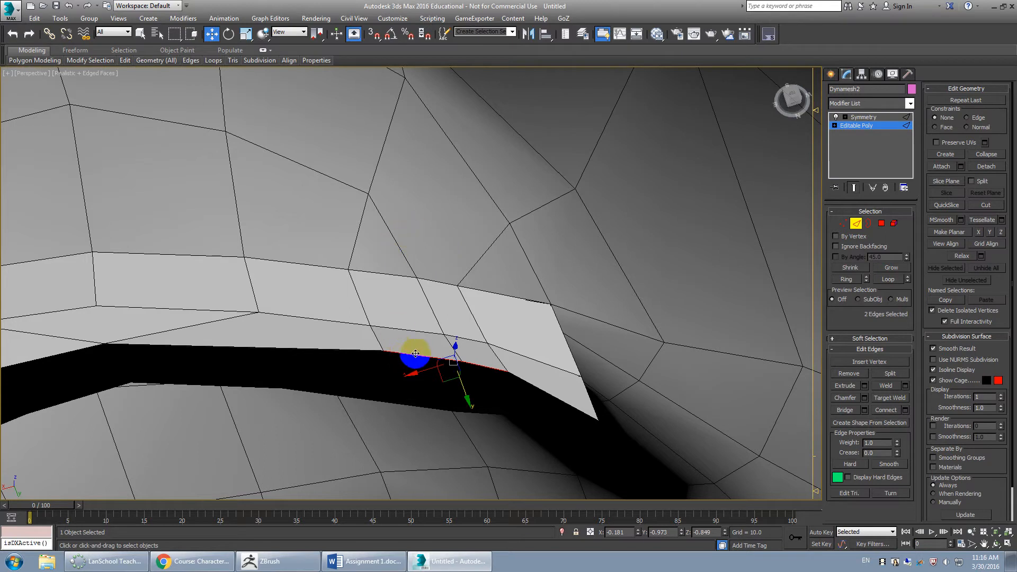
{"action": "left_click", "coordinate": [383, 235]}
{"action": "left_click", "coordinate": [447, 346]}
{"action": "key", "text": "BackSpace"}
Step: Collapse two adjacent edges of the lower inner-lip border into one point and clear the leftover edge
{"action": "middle_click_drag", "start_coordinate": [470, 359], "coordinate": [553, 294], "text": "alt"}
{"action": "left_click", "coordinate": [618, 302]}
{"action": "middle_click_drag", "start_coordinate": [618, 302], "coordinate": [508, 295], "text": "alt"}
{"action": "left_click", "coordinate": [479, 309]}
{"action": "left_click", "coordinate": [388, 308], "text": "ctrl"}
{"action": "right_click", "coordinate": [387, 307]}
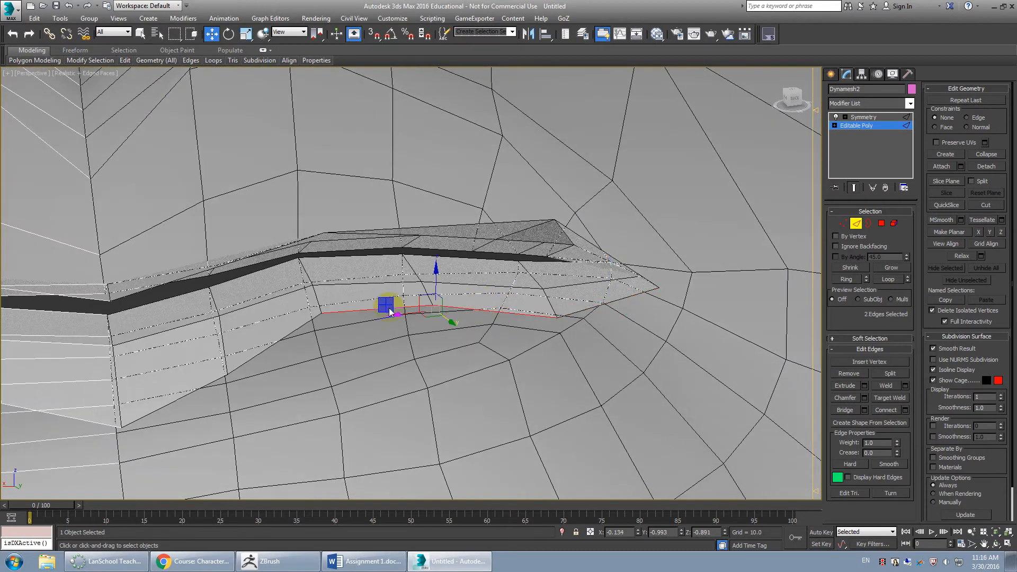
{"action": "left_click", "coordinate": [364, 191]}
{"action": "left_click", "coordinate": [428, 295]}
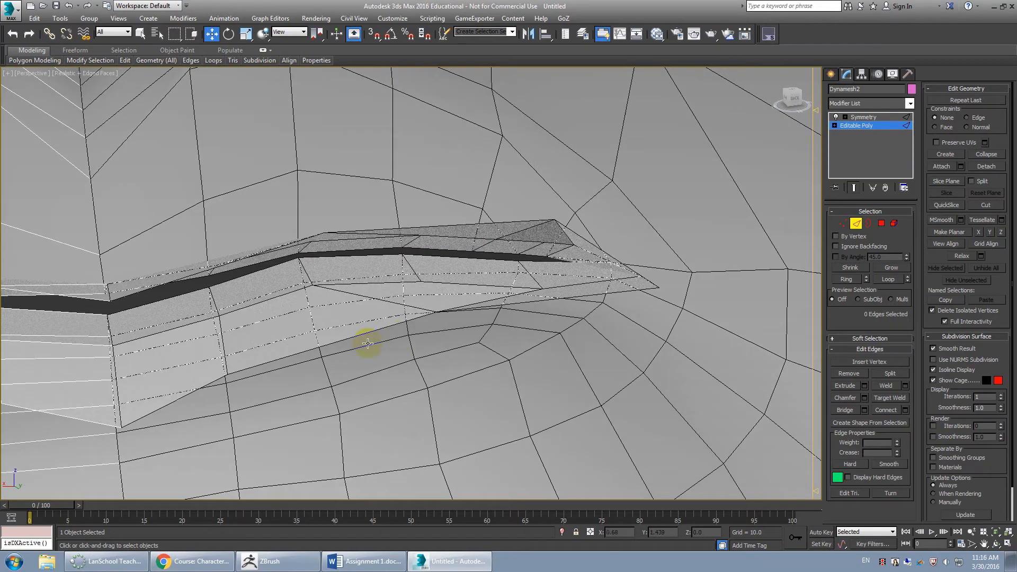
Step: Select the six simplified edges around the inner mouth opening, including the mouth corner, and check them in see-through display
{"action": "middle_click_drag", "start_coordinate": [259, 341], "coordinate": [234, 325], "text": "alt"}
{"action": "scroll", "coordinate": [329, 339], "scroll_direction": "down", "scroll_amount": 5}
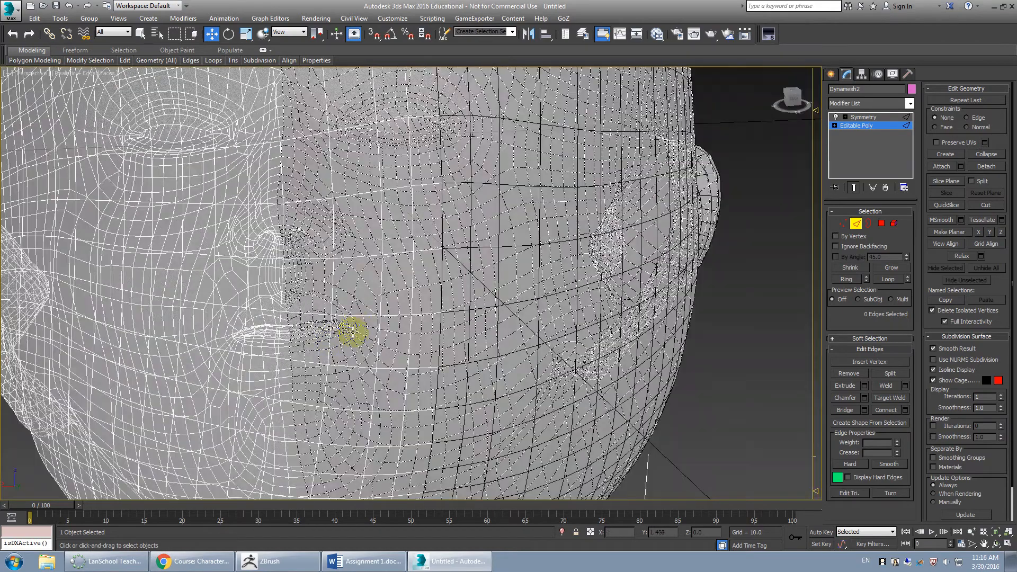
{"action": "middle_click_drag", "start_coordinate": [329, 338], "coordinate": [363, 332], "text": "alt"}
{"action": "key", "text": "shift+z"}
{"action": "key", "text": "shift+z"}
{"action": "middle_click_drag", "start_coordinate": [456, 322], "coordinate": [556, 332], "text": "alt"}
{"action": "left_click", "coordinate": [632, 346]}
{"action": "scroll", "coordinate": [660, 350], "scroll_direction": "down", "scroll_amount": 1}
{"action": "scroll", "coordinate": [657, 347], "scroll_direction": "up", "scroll_amount": 6}
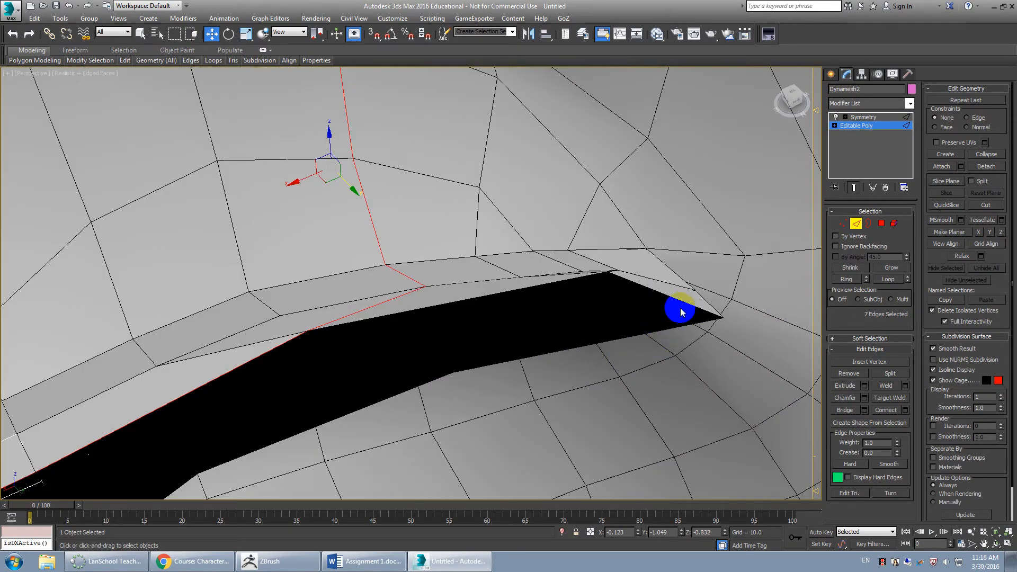
{"action": "left_click", "coordinate": [682, 312]}
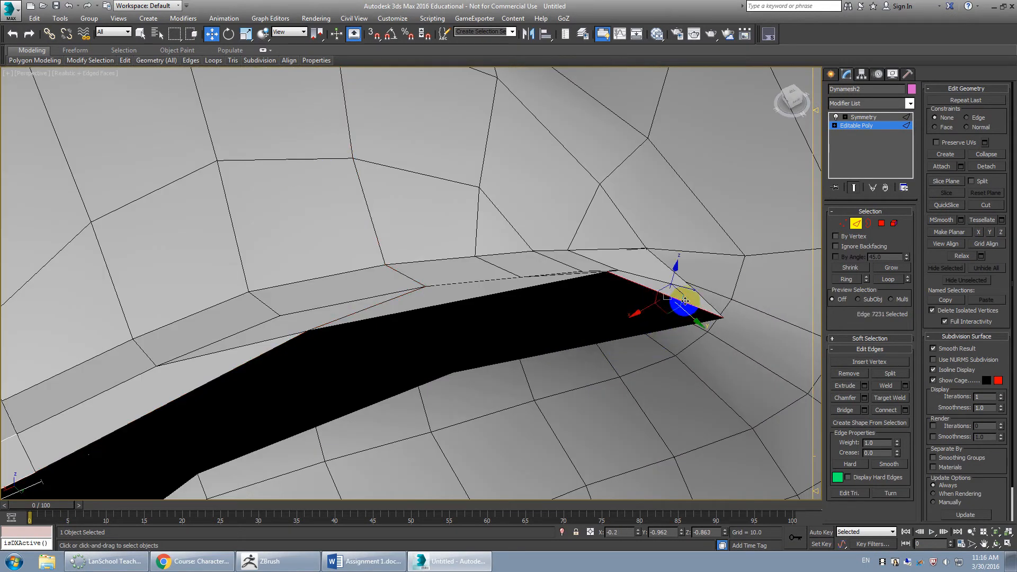
{"action": "double_click", "coordinate": [565, 282], "text": "ctrl"}
{"action": "middle_click_drag", "start_coordinate": [316, 335], "coordinate": [520, 277]}
{"action": "key", "text": "ctrl+z"}
{"action": "left_click", "coordinate": [483, 293], "text": "ctrl"}
{"action": "key", "text": "alt+x"}
{"action": "scroll", "coordinate": [486, 297], "scroll_direction": "down", "scroll_amount": 4}
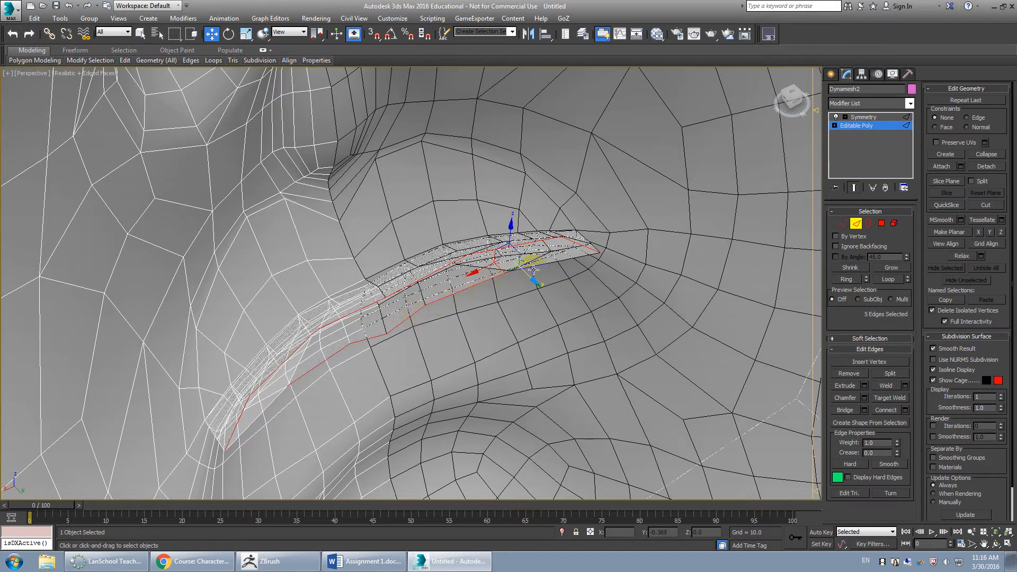
{"action": "middle_click_drag", "start_coordinate": [580, 260], "coordinate": [588, 269]}
{"action": "key", "text": "alt+x"}
{"action": "middle_click_drag", "start_coordinate": [588, 269], "coordinate": [558, 279], "text": "alt"}
{"action": "middle_click_drag", "start_coordinate": [466, 286], "coordinate": [496, 265], "text": "alt"}
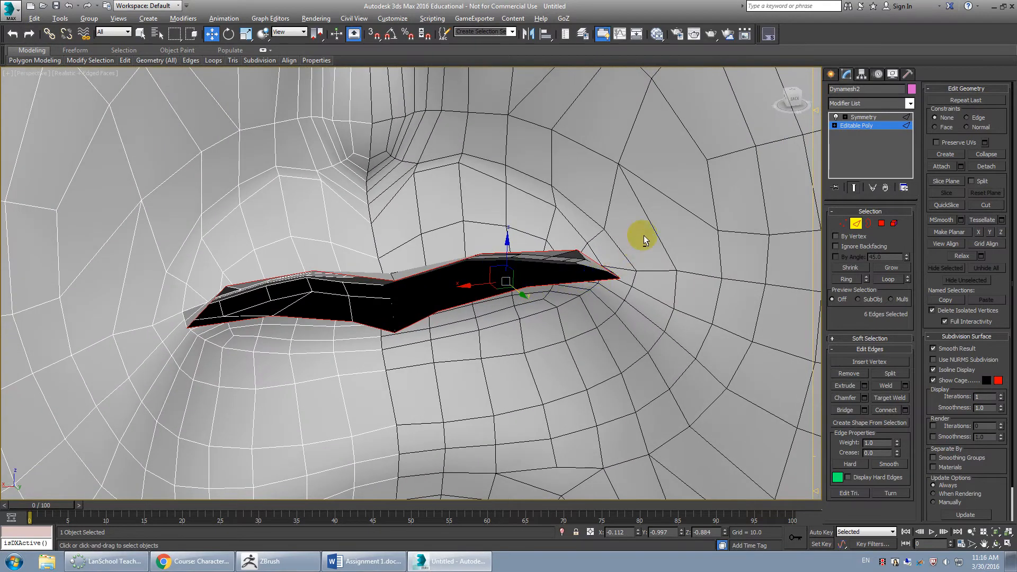
Step: Reduce the selection to the three lower border edges, make them planar along Z and adjust their height
{"action": "left_click_drag", "start_coordinate": [433, 269], "coordinate": [421, 279], "text": "alt"}
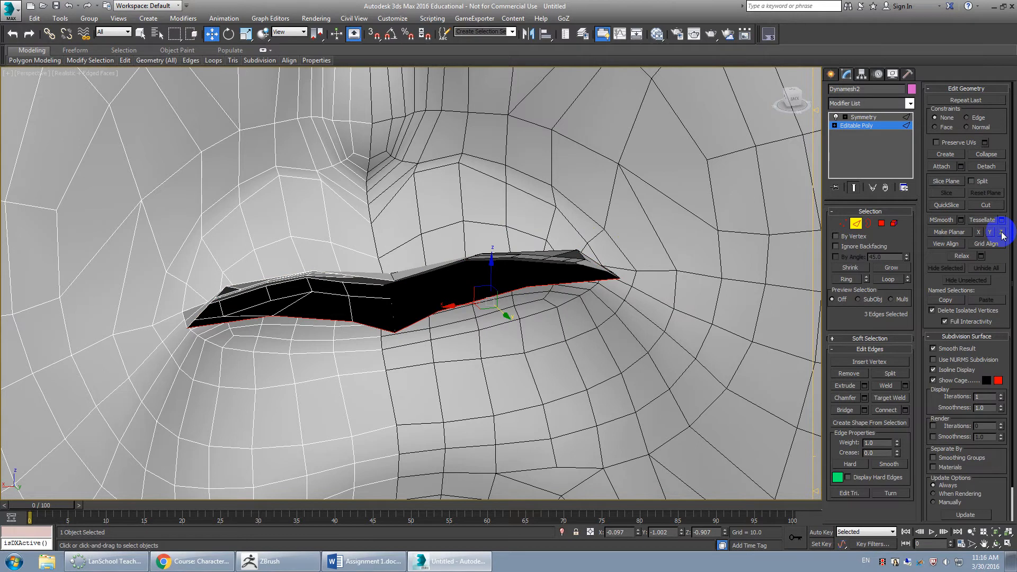
{"action": "key", "text": "shift+q"}
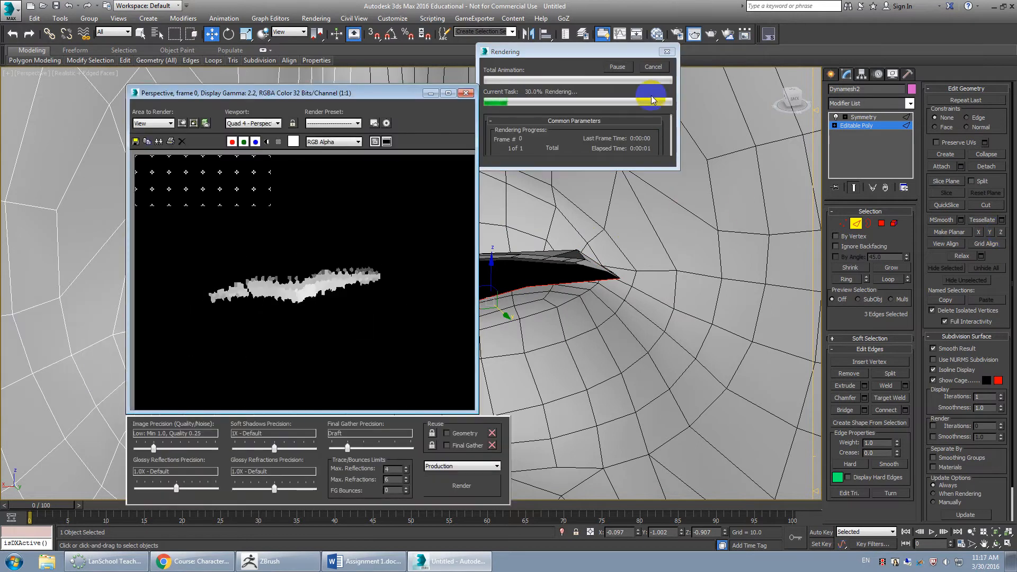
{"action": "left_click", "coordinate": [466, 93]}
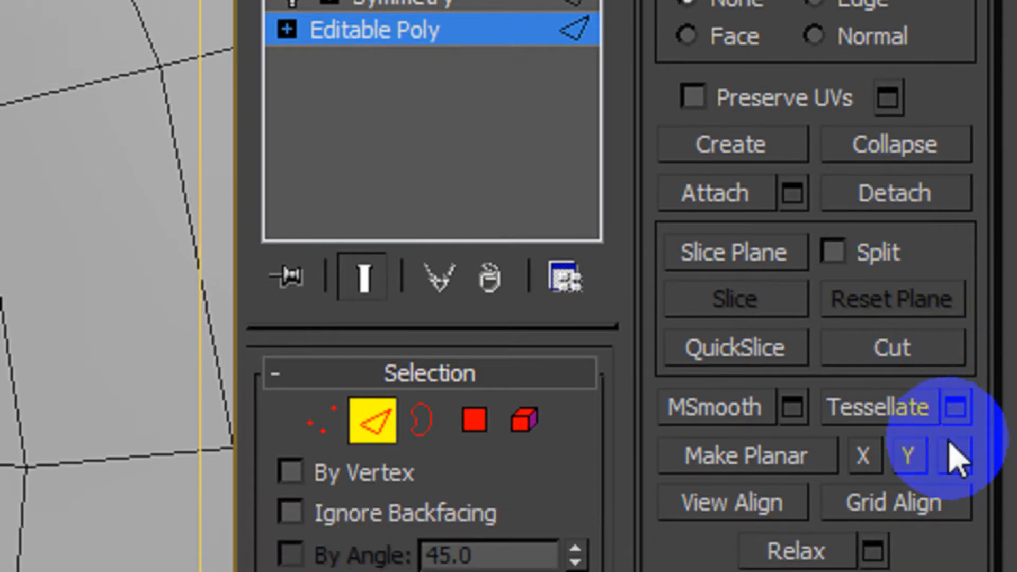
{"action": "left_click", "coordinate": [954, 456]}
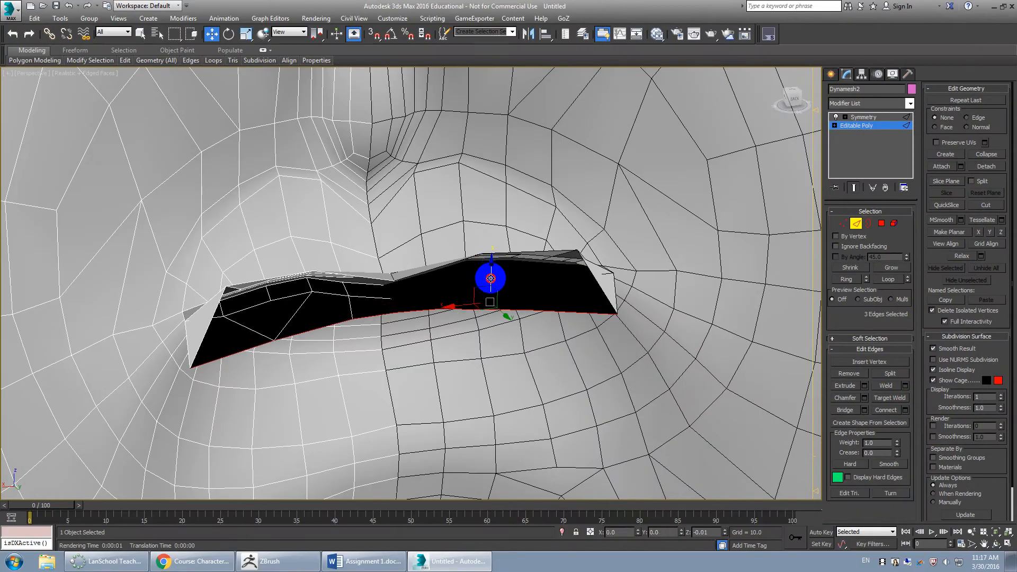
{"action": "left_click_drag", "start_coordinate": [490, 278], "coordinate": [515, 251]}
Step: Select the upper edges of the inner mouth opening and make them planar along Z
{"action": "double_click", "coordinate": [587, 253]}
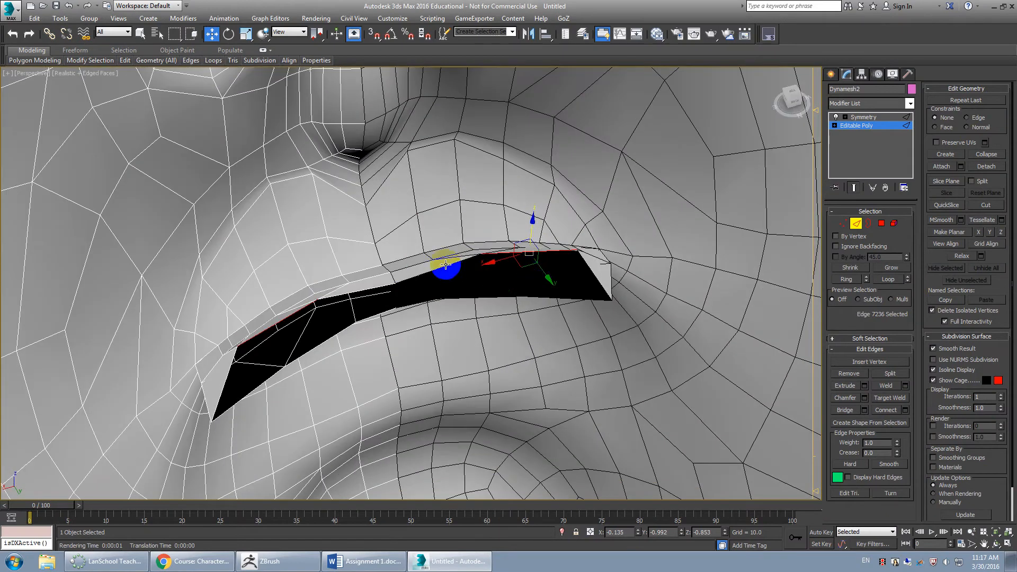
{"action": "left_click", "coordinate": [446, 267], "text": "ctrl"}
{"action": "left_click", "coordinate": [1002, 233]}
{"action": "middle_click_drag", "start_coordinate": [629, 253], "coordinate": [607, 265], "text": "alt"}
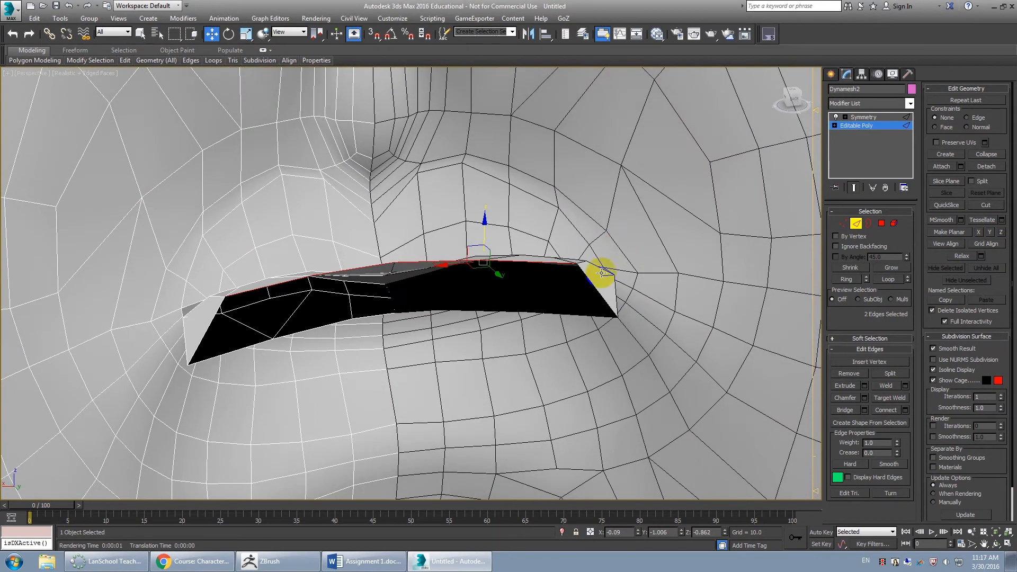
Step: Add the corner and lower edges to the selection and try to extend the opening with a vertical scale
{"action": "left_click", "coordinate": [593, 283], "text": "ctrl"}
{"action": "left_click", "coordinate": [553, 314], "text": "ctrl"}
{"action": "middle_click_drag", "start_coordinate": [513, 270], "coordinate": [539, 278], "text": "alt"}
{"action": "key", "text": "r"}
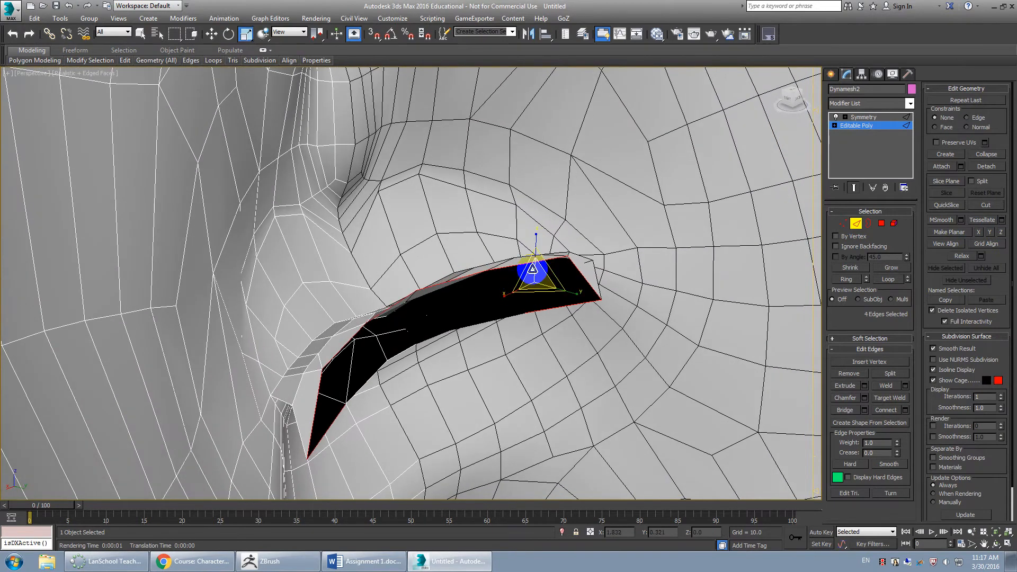
{"action": "left_click_drag", "start_coordinate": [536, 236], "coordinate": [528, 186], "text": "shift"}
{"action": "key", "text": "w"}
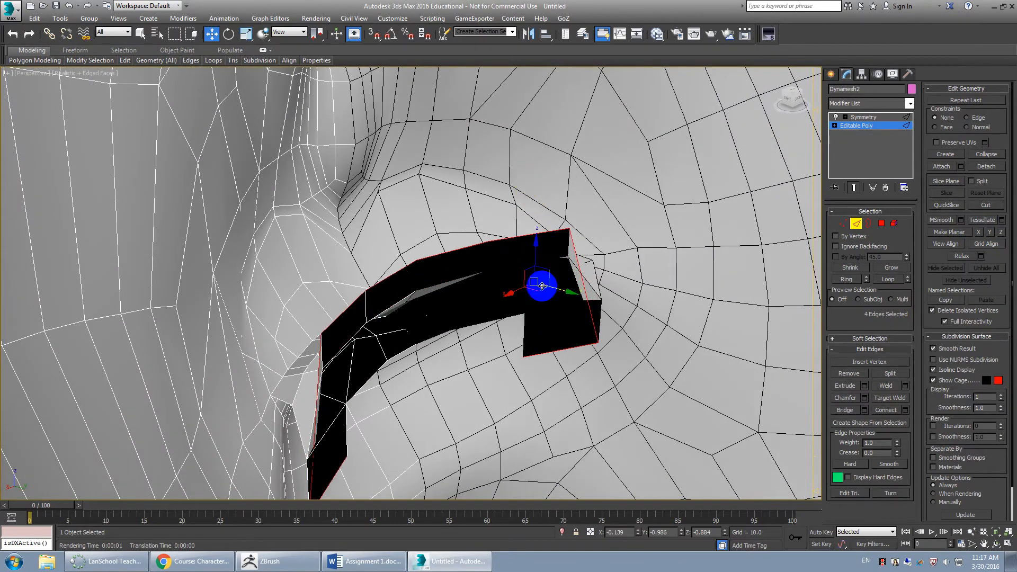
Step: Reposition the complete six-edge mouth border and scale it vertically to about 209%
{"action": "left_click_drag", "start_coordinate": [566, 289], "coordinate": [510, 294]}
{"action": "mouse_move", "coordinate": [495, 319]}
{"action": "middle_mouse_down", "text": "alt"}
{"action": "mouse_move", "coordinate": [465, 288]}
{"action": "mouse_move", "coordinate": [425, 314]}
{"action": "mouse_move", "coordinate": [447, 330]}
{"action": "mouse_move", "coordinate": [492, 317]}
{"action": "middle_mouse_up", "text": "alt"}
{"action": "key", "text": "r"}
{"action": "left_click_drag", "start_coordinate": [508, 260], "coordinate": [506, 206]}
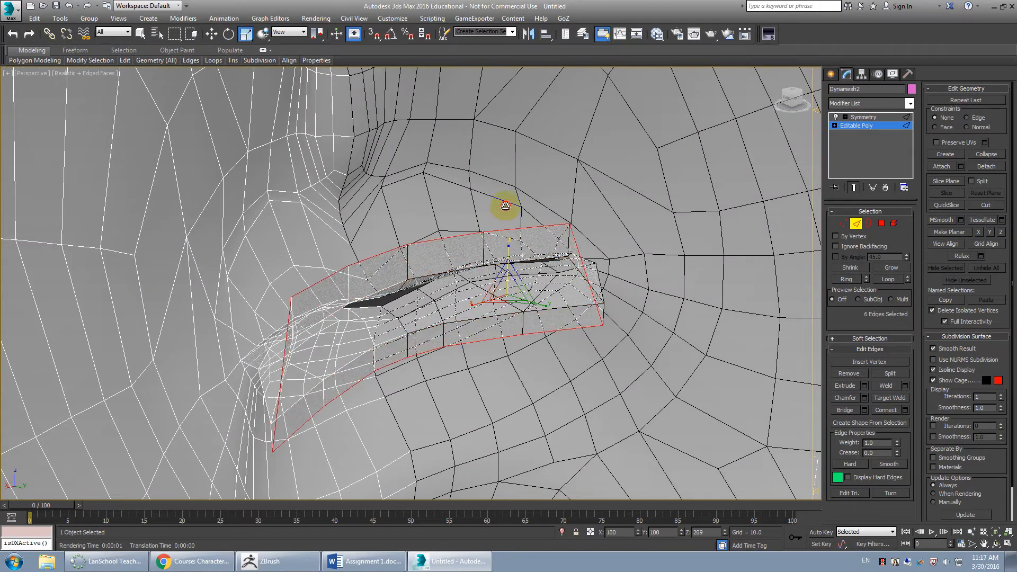
Step: Refine the vertical size of the mouth border and extend it backward to form a box-shaped cavity
{"action": "left_click_drag", "start_coordinate": [533, 300], "coordinate": [563, 319]}
{"action": "middle_click_drag", "start_coordinate": [563, 320], "coordinate": [560, 290], "text": "alt"}
{"action": "scroll", "coordinate": [641, 308], "scroll_direction": "down", "scroll_amount": 5}
{"action": "scroll", "coordinate": [567, 317], "scroll_direction": "up", "scroll_amount": 6}
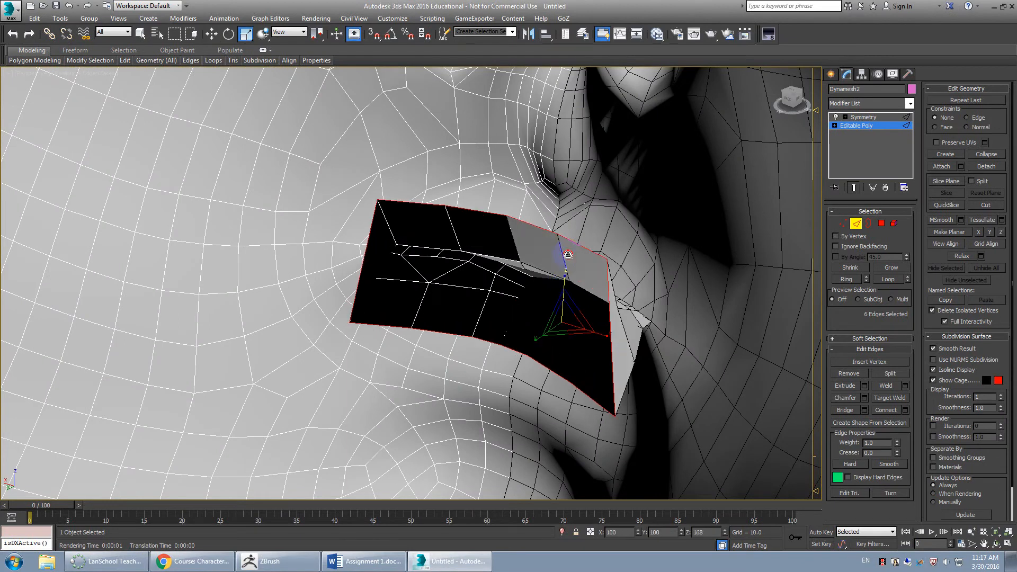
{"action": "middle_click_drag", "start_coordinate": [570, 249], "coordinate": [608, 318], "text": "alt"}
{"action": "scroll", "coordinate": [605, 287], "scroll_direction": "down", "scroll_amount": 5}
{"action": "scroll", "coordinate": [602, 285], "scroll_direction": "up", "scroll_amount": 5}
{"action": "scroll", "coordinate": [636, 294], "scroll_direction": "up", "scroll_amount": 5}
{"action": "left_click_drag", "start_coordinate": [575, 337], "coordinate": [507, 396]}
{"action": "mouse_move", "coordinate": [559, 353]}
{"action": "middle_mouse_down", "text": "alt"}
{"action": "mouse_move", "coordinate": [608, 325]}
{"action": "mouse_move", "coordinate": [580, 351]}
{"action": "middle_mouse_up", "text": "alt"}
Step: Move the edges at the cavity's outer side slightly outward along X
{"action": "left_click", "coordinate": [587, 294]}
{"action": "left_click_drag", "start_coordinate": [583, 295], "coordinate": [599, 305]}
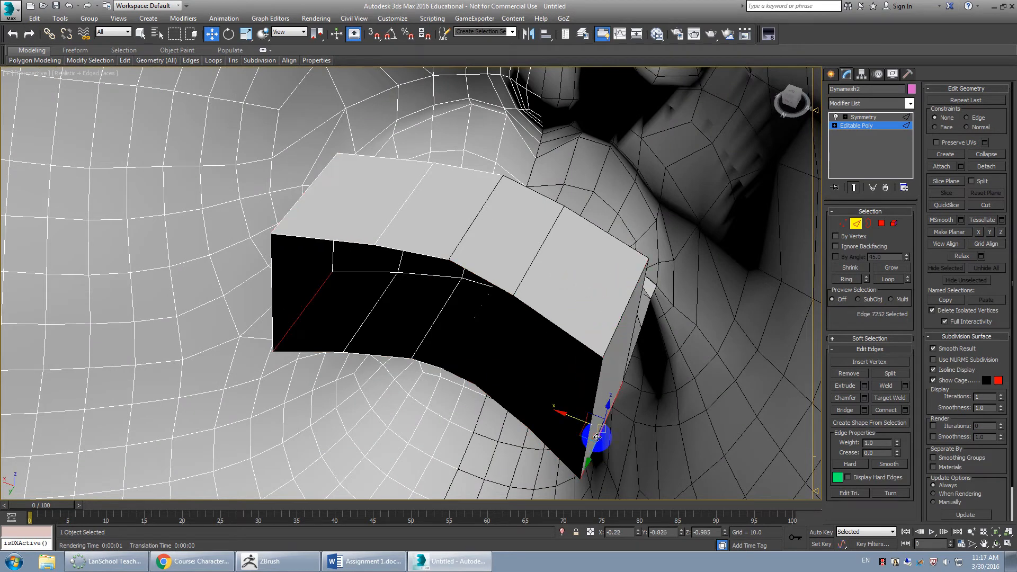
{"action": "left_click_drag", "start_coordinate": [571, 419], "coordinate": [579, 421]}
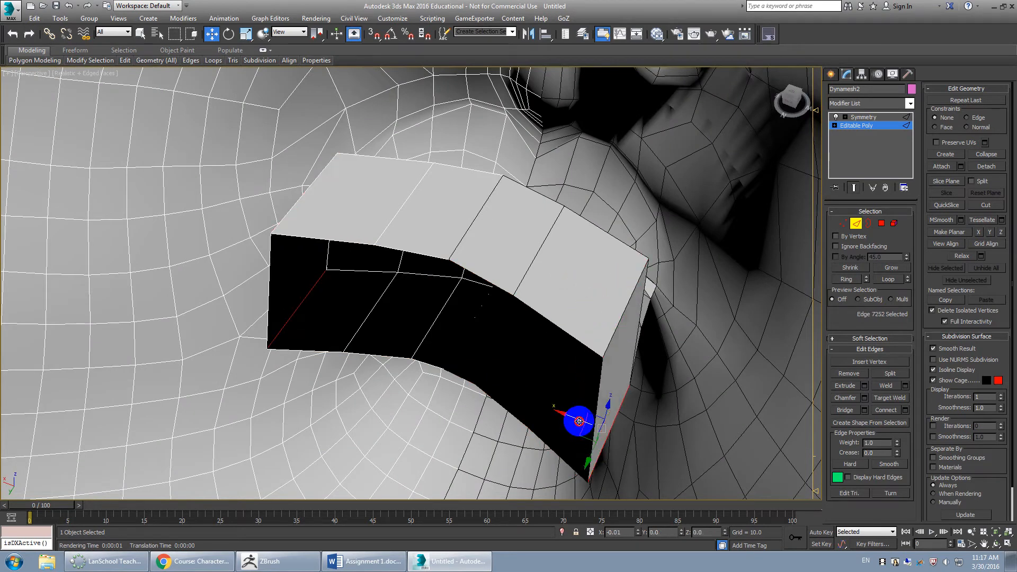
Step: Select the six rear border edges of the mouth cavity and make them planar along Y
{"action": "double_click", "coordinate": [502, 289]}
{"action": "middle_click_drag", "start_coordinate": [501, 290], "coordinate": [511, 348], "text": "alt"}
{"action": "key", "text": "alt+x"}
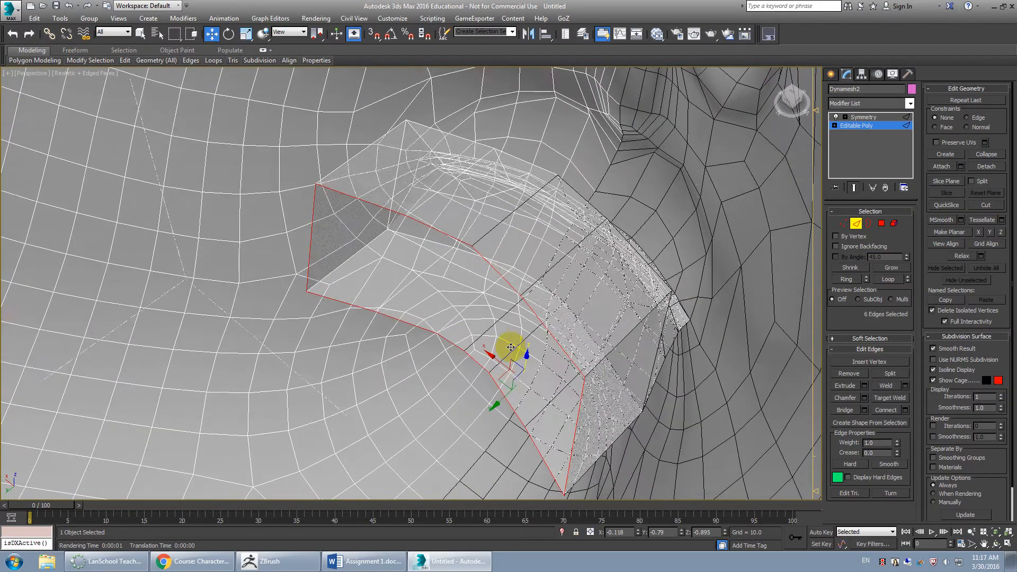
{"action": "mouse_move", "coordinate": [513, 386]}
{"action": "middle_mouse_down", "text": "alt"}
{"action": "mouse_move", "coordinate": [461, 420]}
{"action": "mouse_move", "coordinate": [472, 411]}
{"action": "middle_mouse_up", "text": "alt"}
{"action": "key", "text": "alt+x"}
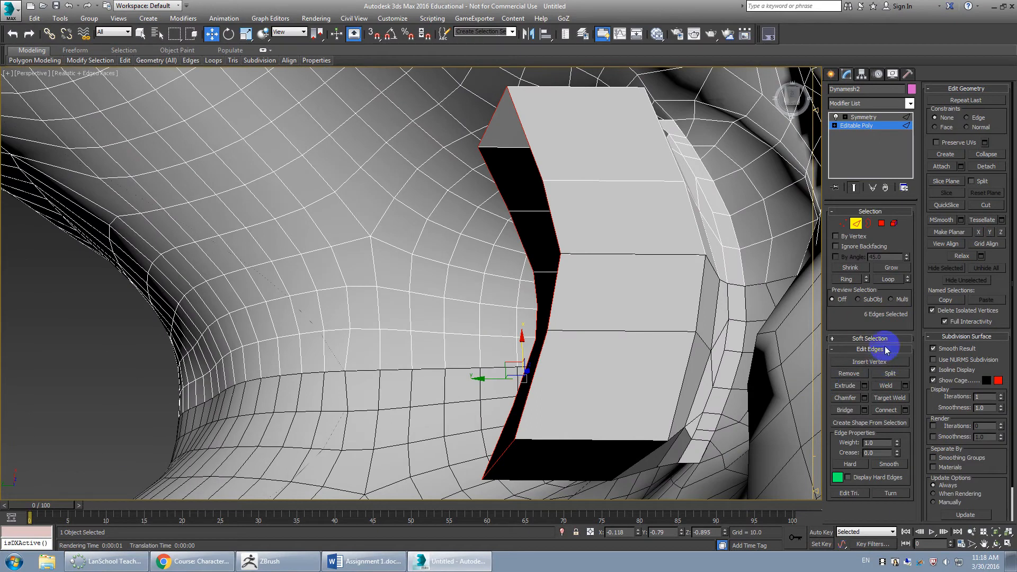
{"action": "left_click", "coordinate": [989, 232]}
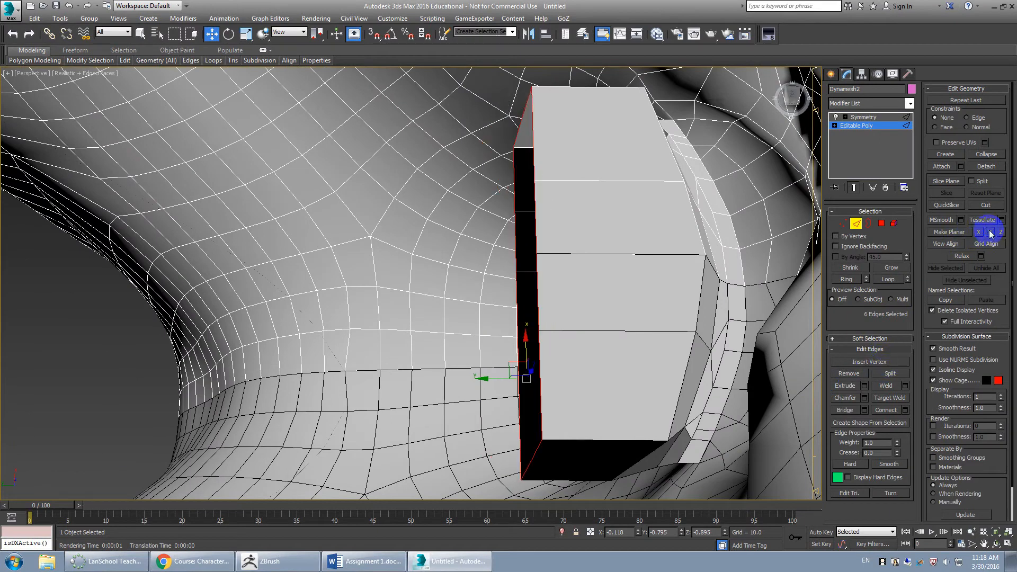
Step: Extend the flattened rear border farther back to add another segment to the mouth cavity
{"action": "middle_click_drag", "start_coordinate": [539, 336], "coordinate": [504, 392], "text": "alt"}
{"action": "left_click_drag", "start_coordinate": [454, 423], "coordinate": [322, 509]}
{"action": "middle_click_drag", "start_coordinate": [323, 508], "coordinate": [424, 328]}
{"action": "middle_click_drag", "start_coordinate": [424, 329], "coordinate": [571, 343], "text": "alt"}
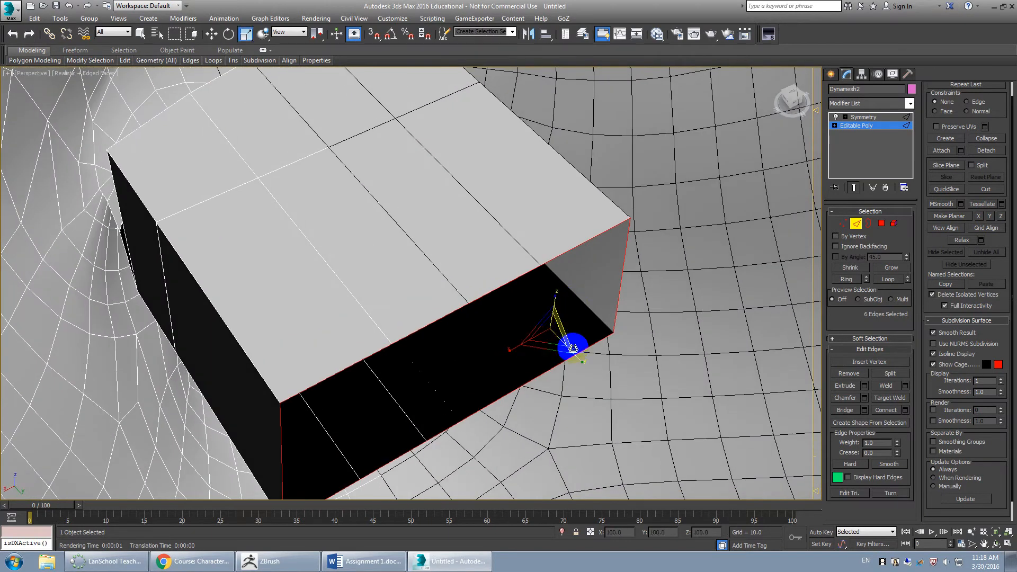
Step: Extend the rear border inward with a scale and pull it back to taper the cavity toward the throat
{"action": "left_click_drag", "start_coordinate": [556, 337], "coordinate": [575, 380], "text": "shift"}
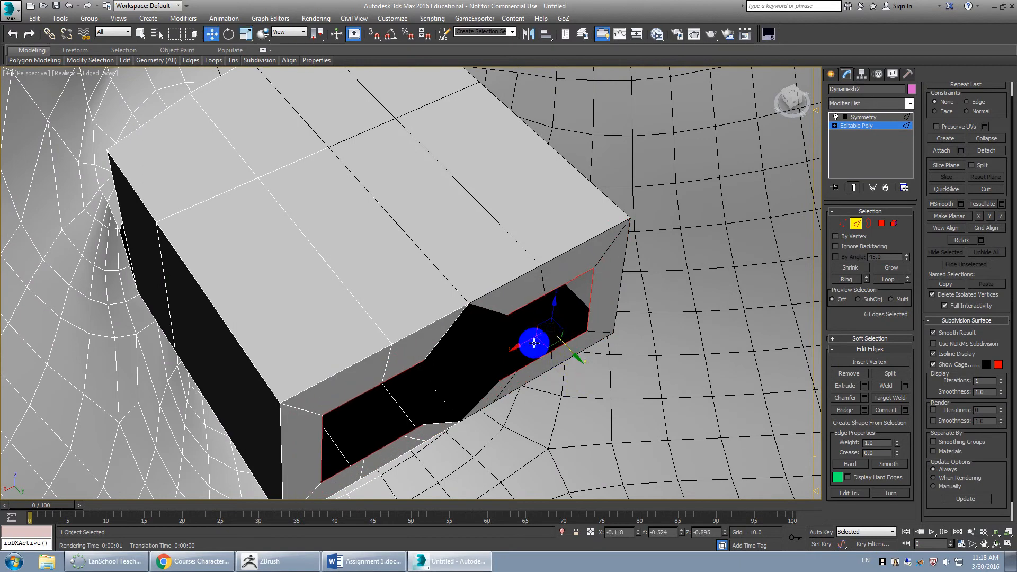
{"action": "left_click_drag", "start_coordinate": [509, 349], "coordinate": [643, 452]}
{"action": "middle_click_drag", "start_coordinate": [618, 365], "coordinate": [620, 330], "text": "alt"}
{"action": "scroll", "coordinate": [614, 310], "scroll_direction": "down", "scroll_amount": 4}
{"action": "scroll", "coordinate": [614, 309], "scroll_direction": "down", "scroll_amount": 4}
Step: Rotate the tapered end's border edges about -33 degrees around X and move them to angle the throat end
{"action": "key", "text": "e"}
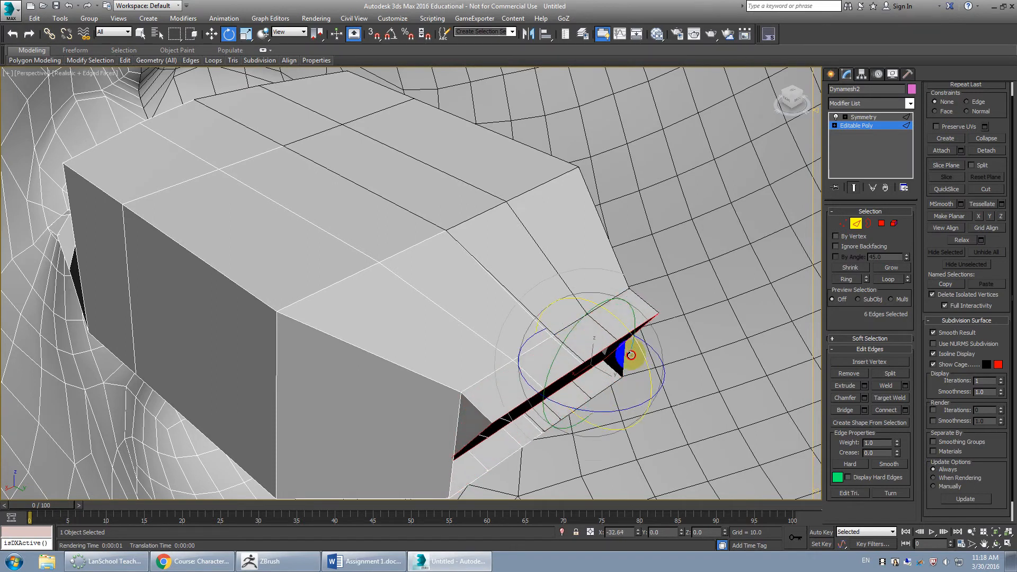
{"action": "middle_click_drag", "start_coordinate": [601, 335], "coordinate": [633, 313], "text": "alt"}
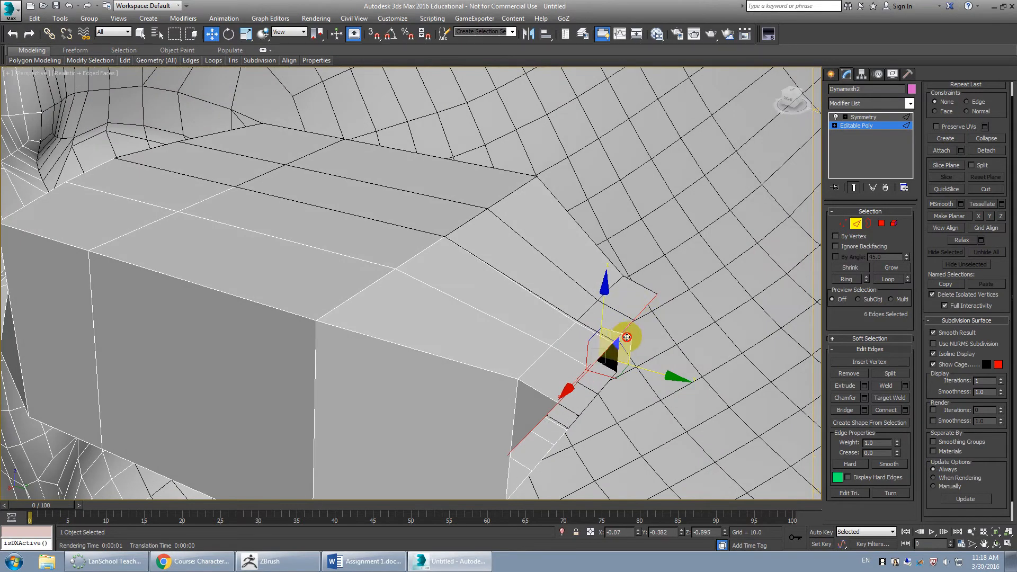
{"action": "middle_click_drag", "start_coordinate": [689, 391], "coordinate": [637, 298], "text": "alt"}
{"action": "left_click_drag", "start_coordinate": [637, 298], "coordinate": [646, 322]}
Step: Leave edge editing and examine the mouth cavity's size and position inside the head in a see-through side view
{"action": "left_click", "coordinate": [860, 223]}
{"action": "key", "text": "z"}
{"action": "key", "text": "alt+x"}
{"action": "middle_click_drag", "start_coordinate": [736, 250], "coordinate": [657, 259], "text": "alt"}
{"action": "scroll", "coordinate": [576, 254], "scroll_direction": "up", "scroll_amount": 4}
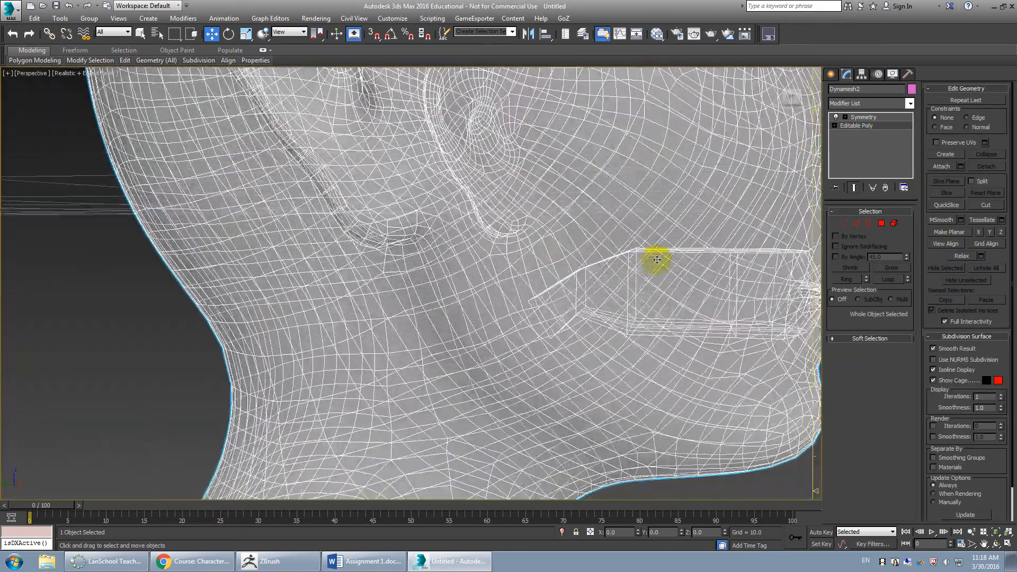
{"action": "scroll", "coordinate": [657, 259], "scroll_direction": "down", "scroll_amount": 5}
{"action": "scroll", "coordinate": [545, 272], "scroll_direction": "up", "scroll_amount": 5}
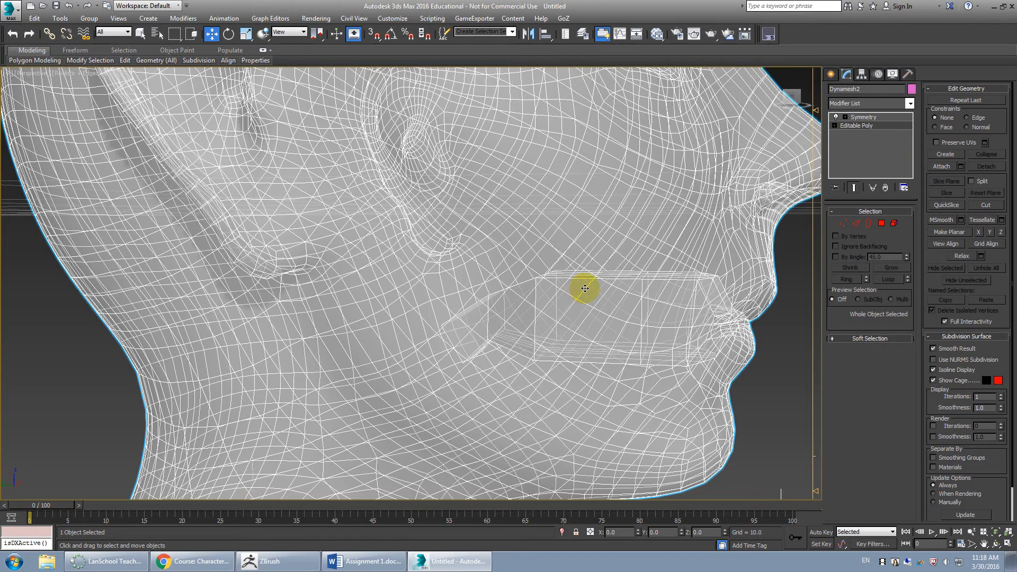
{"action": "middle_click_drag", "start_coordinate": [594, 282], "coordinate": [580, 305]}
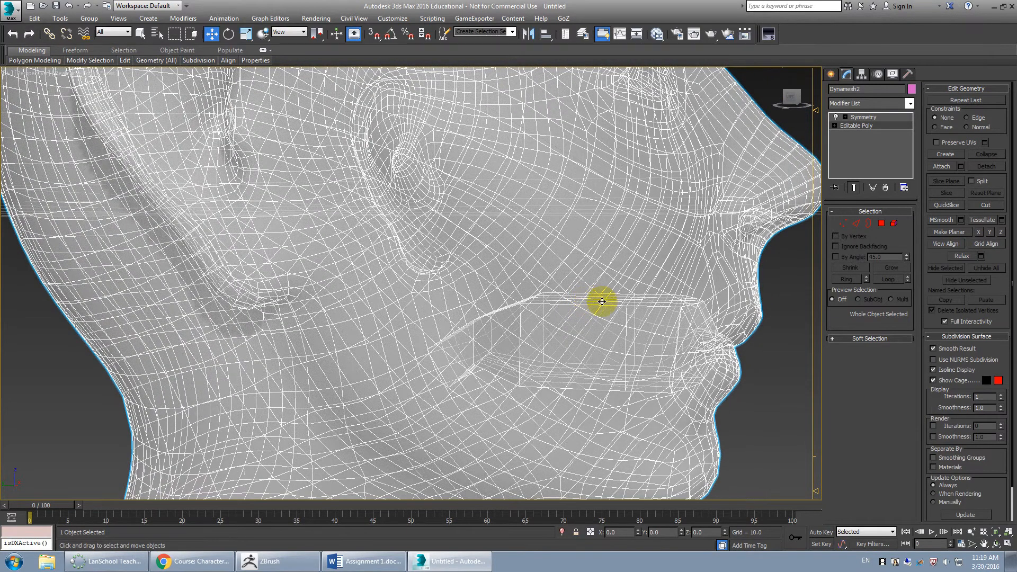
Step: Switch off see-through display and examine the lips and mouth opening from outside at several angles and distances
{"action": "key", "text": "alt+x"}
{"action": "mouse_move", "coordinate": [593, 300]}
{"action": "middle_mouse_down", "text": "alt"}
{"action": "mouse_move", "coordinate": [535, 297]}
{"action": "mouse_move", "coordinate": [572, 313]}
{"action": "mouse_move", "coordinate": [557, 313]}
{"action": "mouse_move", "coordinate": [612, 304]}
{"action": "middle_mouse_up", "text": "alt"}
{"action": "scroll", "coordinate": [557, 311], "scroll_direction": "up", "scroll_amount": 5}
{"action": "scroll", "coordinate": [572, 311], "scroll_direction": "down", "scroll_amount": 5}
{"action": "scroll", "coordinate": [598, 304], "scroll_direction": "down", "scroll_amount": 5}
{"action": "scroll", "coordinate": [620, 310], "scroll_direction": "up", "scroll_amount": 3}
{"action": "scroll", "coordinate": [623, 313], "scroll_direction": "down", "scroll_amount": 4}
{"action": "middle_click_drag", "start_coordinate": [672, 318], "coordinate": [567, 297], "text": "alt"}
{"action": "scroll", "coordinate": [643, 303], "scroll_direction": "up", "scroll_amount": 4}
{"action": "scroll", "coordinate": [643, 300], "scroll_direction": "down", "scroll_amount": 4}
{"action": "scroll", "coordinate": [618, 311], "scroll_direction": "up", "scroll_amount": 5}
{"action": "scroll", "coordinate": [594, 305], "scroll_direction": "down", "scroll_amount": 4}
{"action": "scroll", "coordinate": [568, 297], "scroll_direction": "up", "scroll_amount": 4}
{"action": "scroll", "coordinate": [568, 296], "scroll_direction": "down", "scroll_amount": 3}
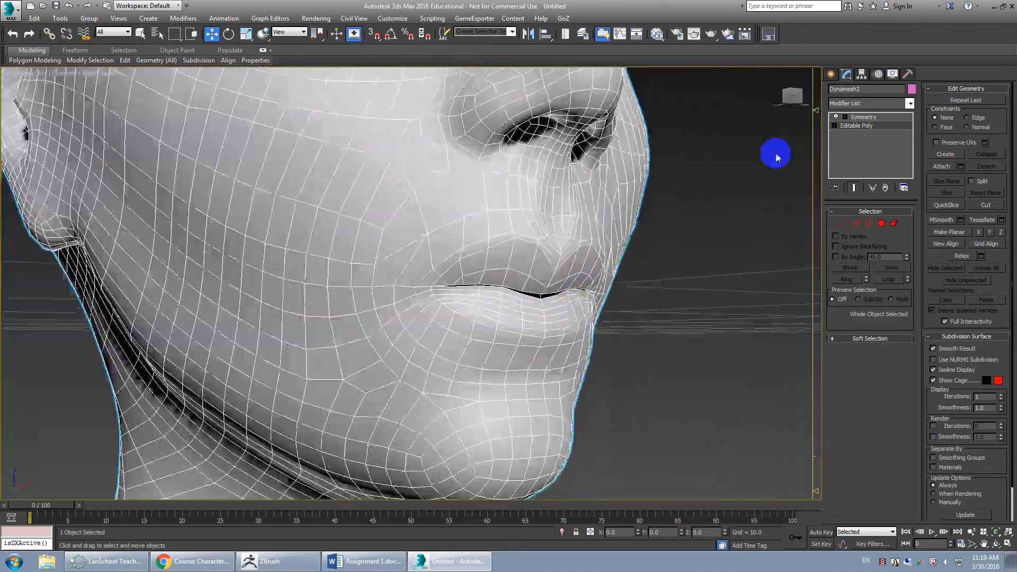
Step: Add a TurboSmooth modifier on top of the head's Symmetry modifier
{"action": "left_click", "coordinate": [880, 116]}
{"action": "left_click", "coordinate": [879, 105]}
{"action": "key", "text": "t"}
{"action": "key", "text": "t"}
{"action": "key", "text": "t"}
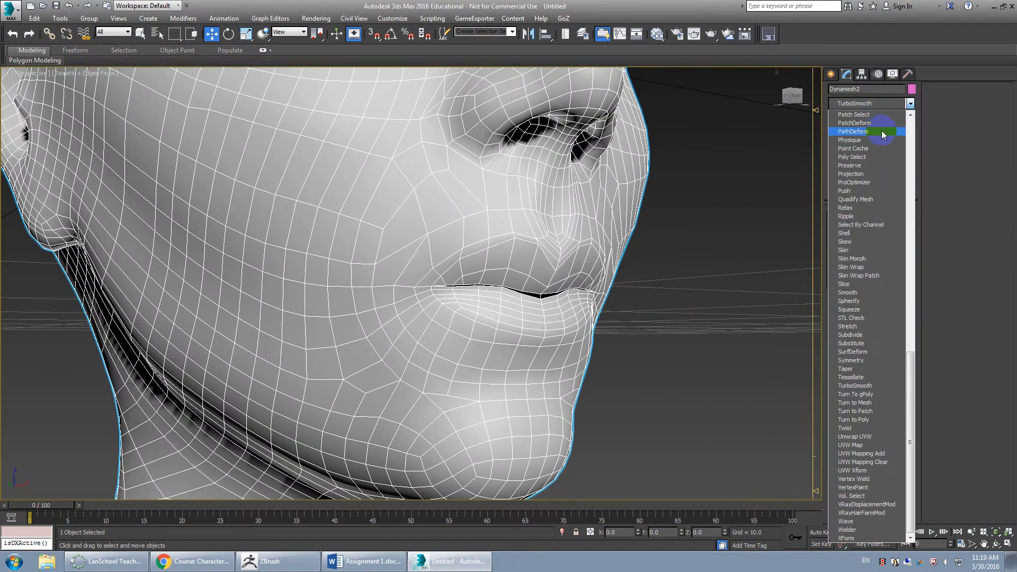
{"action": "left_click", "coordinate": [883, 386]}
Step: Set TurboSmooth to 2 iterations and examine the smoothed lips up close with the edge display off
{"action": "mouse_move", "coordinate": [784, 328]}
{"action": "middle_mouse_down", "text": "alt"}
{"action": "mouse_move", "coordinate": [704, 287]}
{"action": "mouse_move", "coordinate": [717, 284]}
{"action": "middle_mouse_up", "text": "alt"}
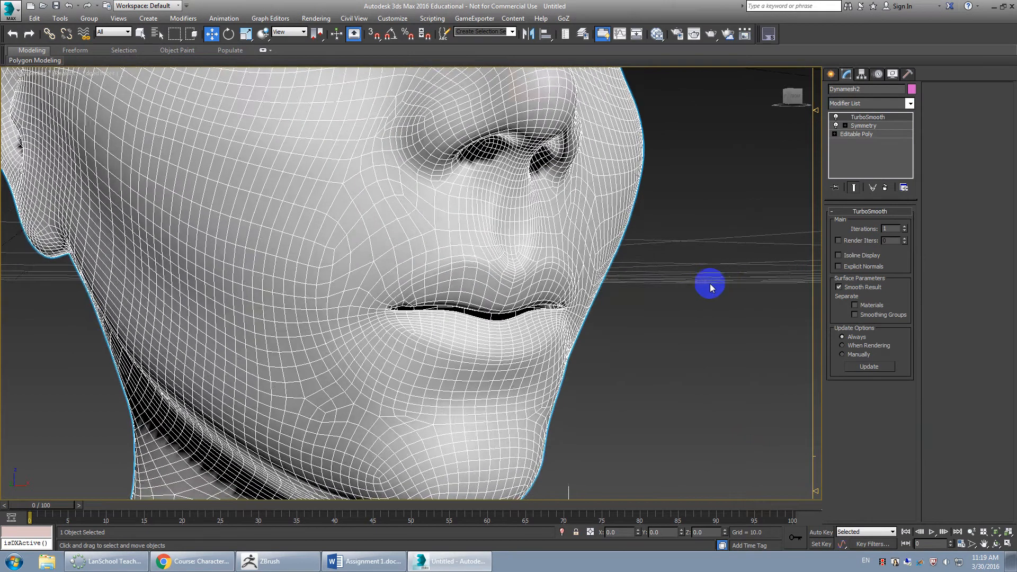
{"action": "scroll", "coordinate": [524, 277], "scroll_direction": "up", "scroll_amount": 6}
{"action": "middle_click_drag", "start_coordinate": [601, 296], "coordinate": [599, 300], "text": "alt"}
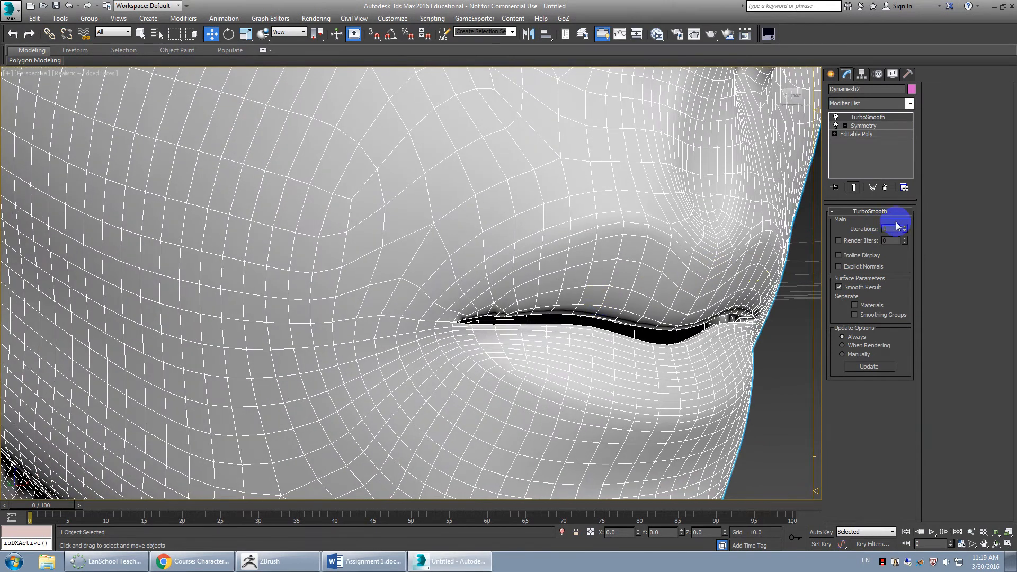
{"action": "middle_click_drag", "start_coordinate": [669, 283], "coordinate": [676, 283], "text": "alt"}
{"action": "key", "text": "F4"}
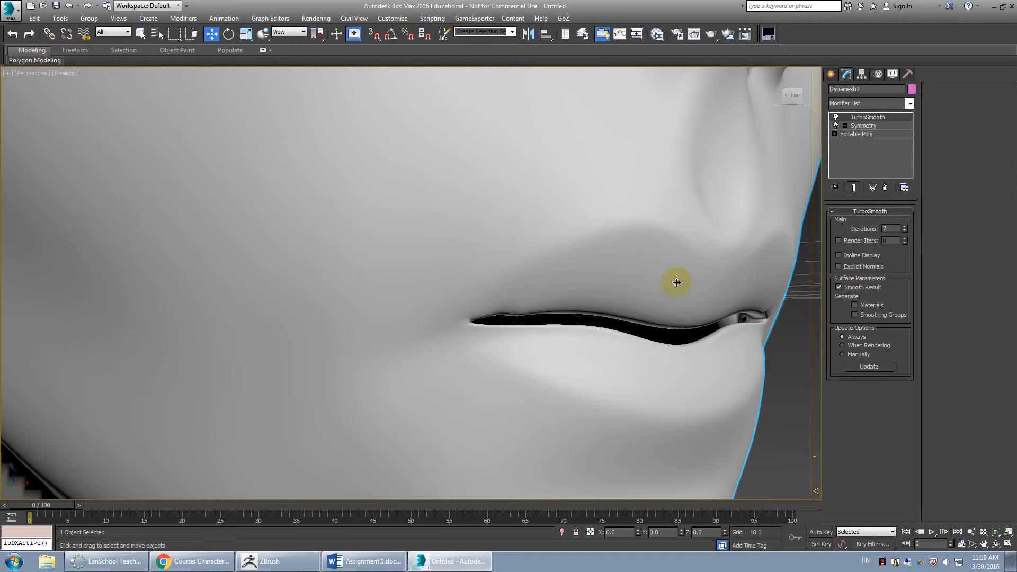
{"action": "middle_click_drag", "start_coordinate": [523, 311], "coordinate": [551, 307], "text": "alt"}
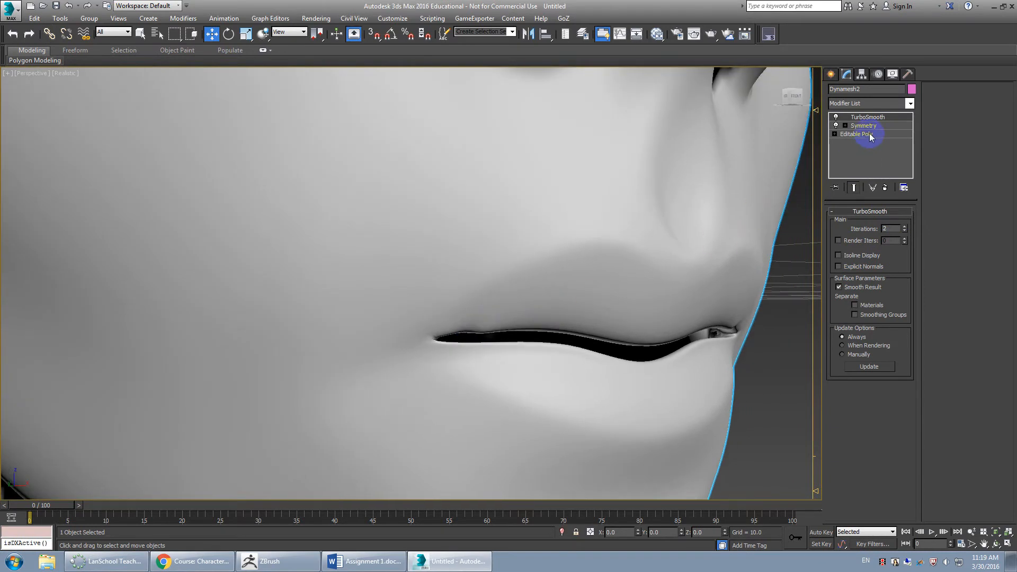
Step: Switch the edge display back on, remove the TurboSmooth modifier and return to the Editable Poly level
{"action": "key", "text": "F4"}
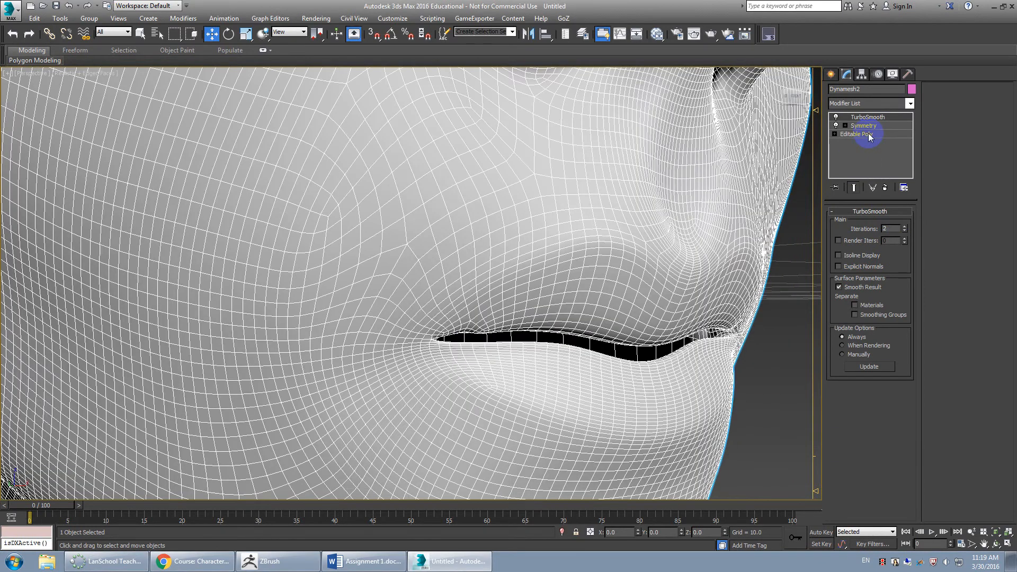
{"action": "left_click", "coordinate": [885, 187]}
{"action": "left_click", "coordinate": [851, 127]}
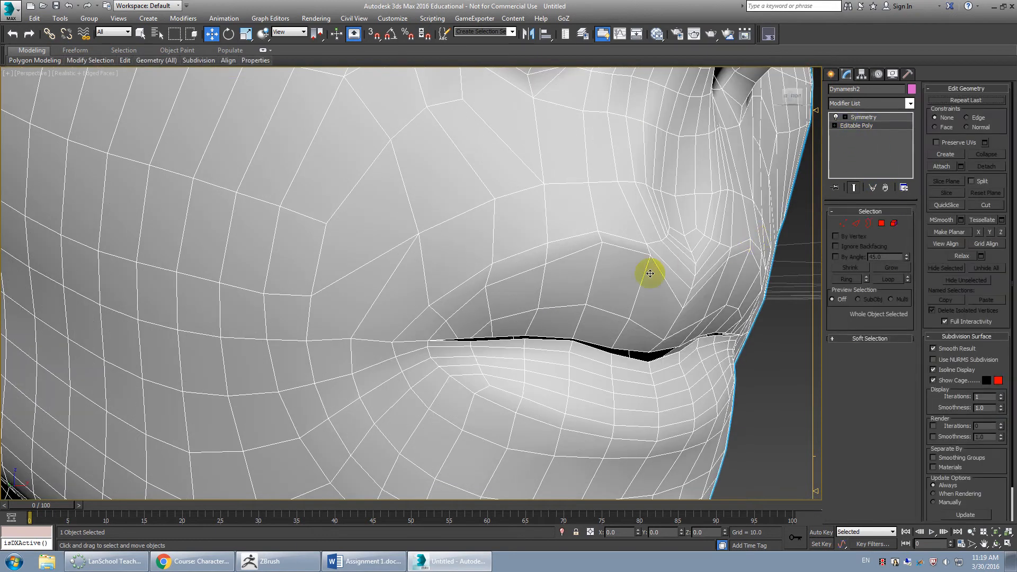
Step: Examine the unsmoothed lip mesh and mouth opening from several angles and distances
{"action": "middle_click_drag", "start_coordinate": [612, 297], "coordinate": [551, 291], "text": "alt"}
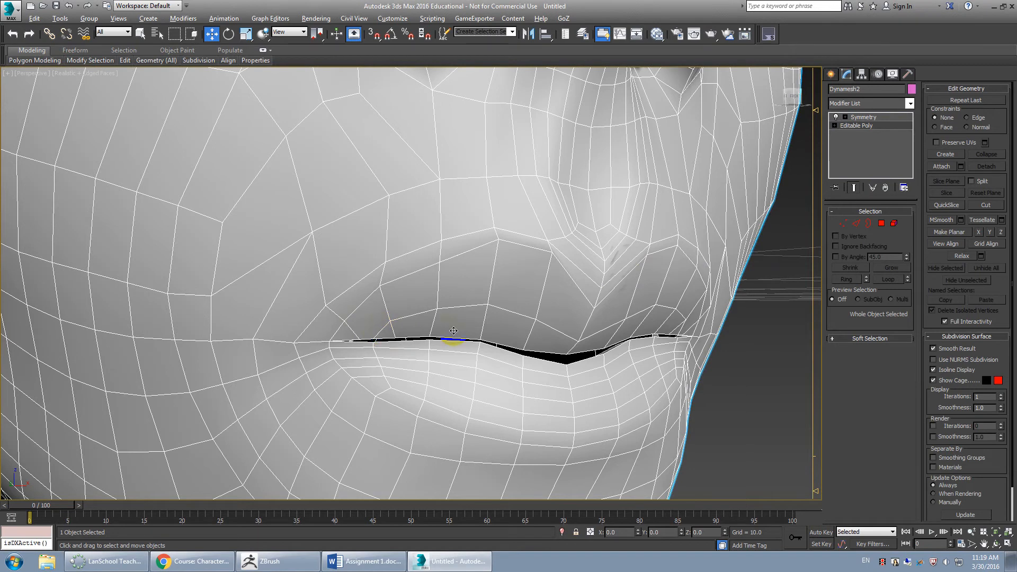
{"action": "middle_click_drag", "start_coordinate": [671, 314], "coordinate": [620, 314], "text": "alt"}
{"action": "middle_click_drag", "start_coordinate": [617, 355], "coordinate": [552, 374]}
{"action": "scroll", "coordinate": [567, 322], "scroll_direction": "down", "scroll_amount": 4}
{"action": "scroll", "coordinate": [614, 322], "scroll_direction": "down", "scroll_amount": 9}
{"action": "scroll", "coordinate": [605, 310], "scroll_direction": "up", "scroll_amount": 3}
{"action": "scroll", "coordinate": [604, 309], "scroll_direction": "down", "scroll_amount": 3}
{"action": "middle_click_drag", "start_coordinate": [595, 317], "coordinate": [744, 239], "text": "alt"}
{"action": "scroll", "coordinate": [604, 310], "scroll_direction": "up", "scroll_amount": 3}
Step: Add an Unwrap UVW modifier between the Editable Poly and Symmetry, and bring the mouth cavity into close view
{"action": "left_click", "coordinate": [910, 104]}
{"action": "scroll", "coordinate": [869, 318], "scroll_direction": "down", "scroll_amount": 10}
{"action": "left_click", "coordinate": [879, 435]}
{"action": "middle_click_drag", "start_coordinate": [768, 365], "coordinate": [494, 323], "text": "alt"}
{"action": "scroll", "coordinate": [558, 307], "scroll_direction": "up", "scroll_amount": 10}
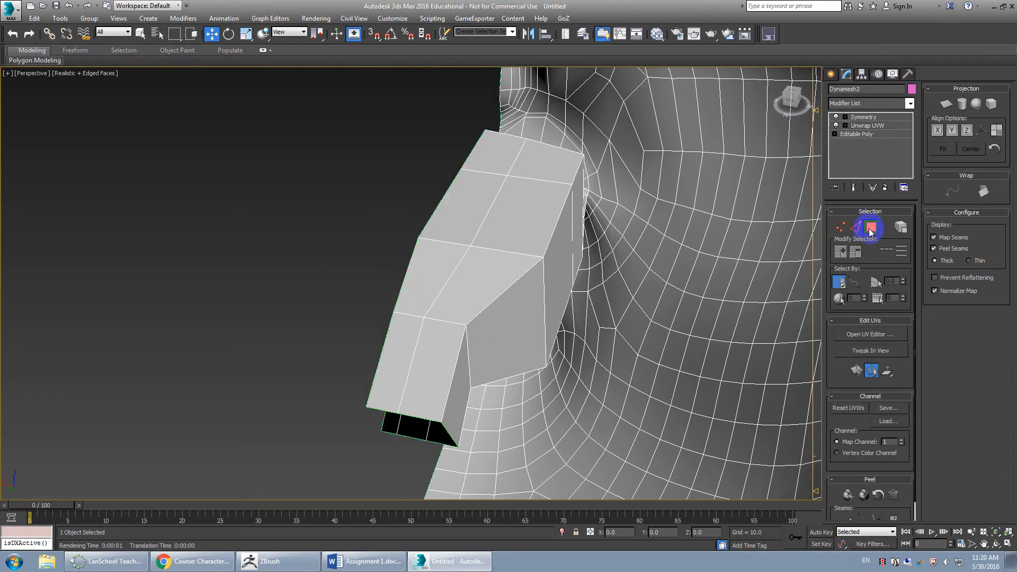
Step: In the Unwrap UVW polygon level, select the faces around the throat end of the mouth cavity
{"action": "left_click", "coordinate": [871, 229]}
{"action": "left_click", "coordinate": [453, 393]}
{"action": "middle_click_drag", "start_coordinate": [434, 376], "coordinate": [466, 368], "text": "alt"}
{"action": "middle_click_drag", "start_coordinate": [466, 369], "coordinate": [483, 366], "text": "alt"}
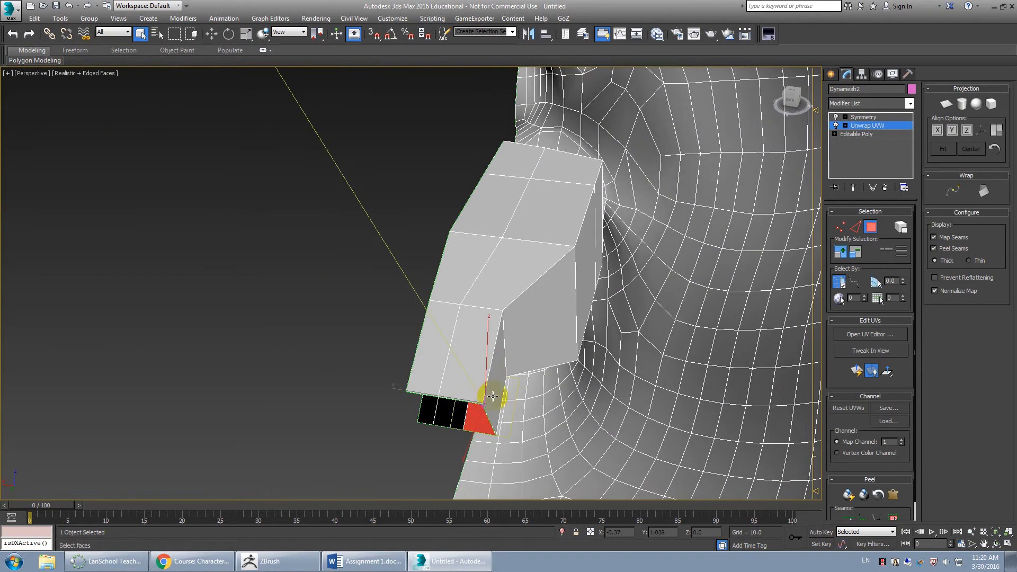
{"action": "left_click", "coordinate": [493, 401]}
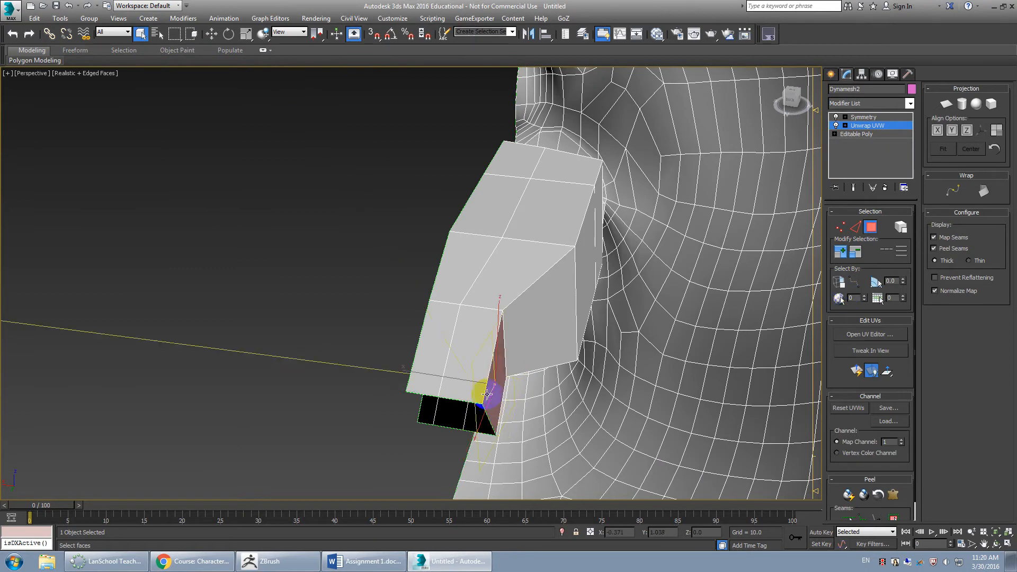
{"action": "left_click", "coordinate": [471, 368], "text": "ctrl"}
{"action": "left_click", "coordinate": [431, 357], "text": "ctrl"}
{"action": "left_click", "coordinate": [480, 424], "text": "ctrl"}
{"action": "left_click", "coordinate": [456, 413], "text": "ctrl"}
{"action": "left_click", "coordinate": [430, 411], "text": "ctrl"}
{"action": "middle_click_drag", "start_coordinate": [429, 411], "coordinate": [480, 402], "text": "alt"}
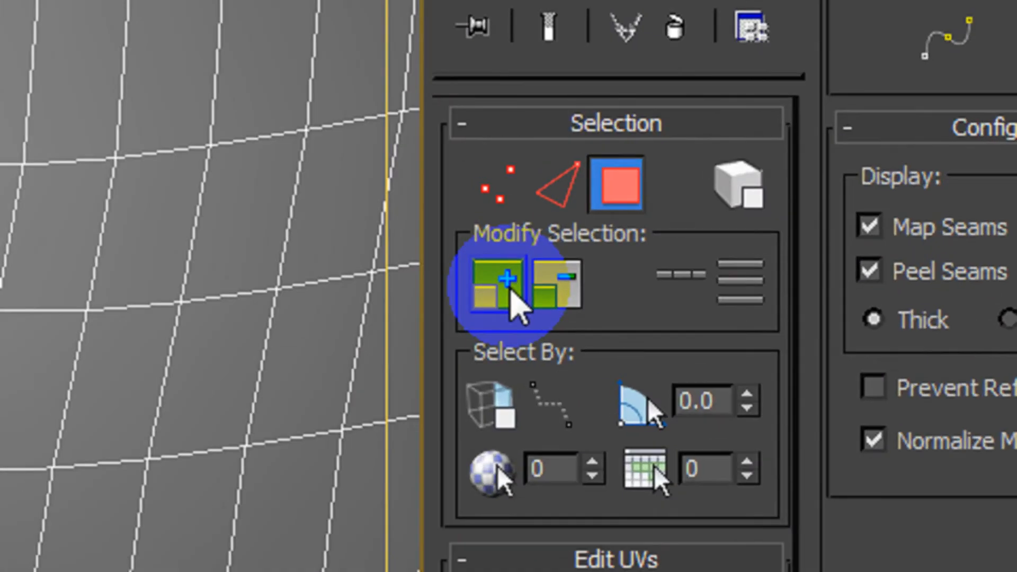
Step: Grow the face selection ring by ring until it covers the whole mouth cavity up to the inside of the lips
{"action": "left_click", "coordinate": [512, 302]}
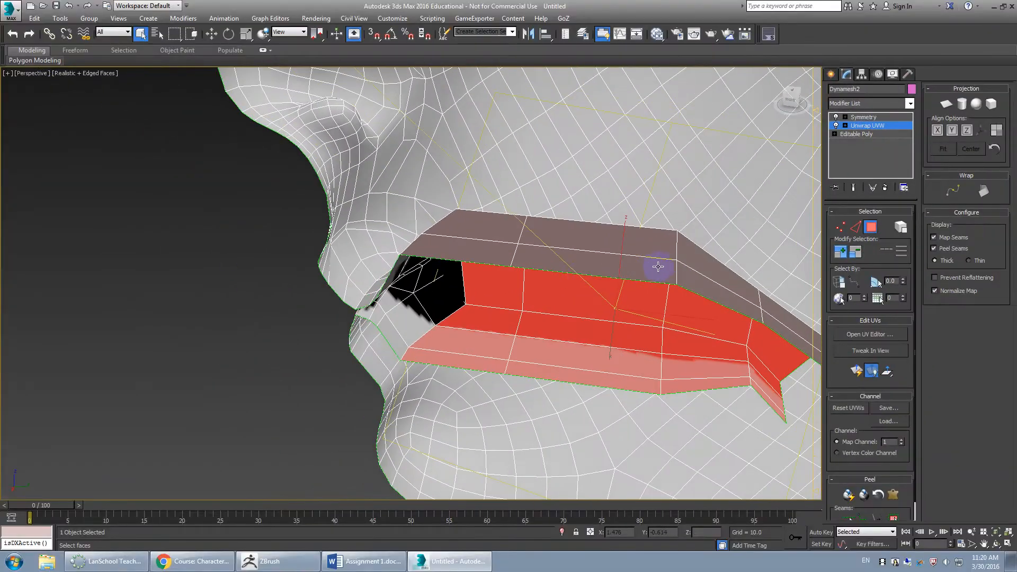
{"action": "middle_click_drag", "start_coordinate": [662, 267], "coordinate": [467, 309], "text": "alt"}
{"action": "scroll", "coordinate": [411, 328], "scroll_direction": "up", "scroll_amount": 5}
{"action": "middle_click_drag", "start_coordinate": [411, 329], "coordinate": [428, 310], "text": "alt"}
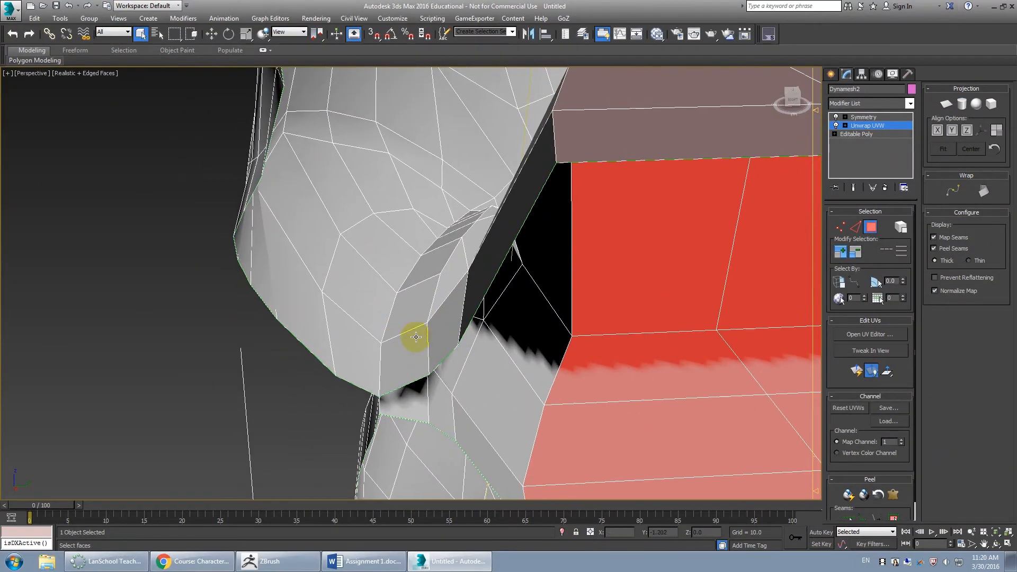
{"action": "left_click", "coordinate": [856, 254]}
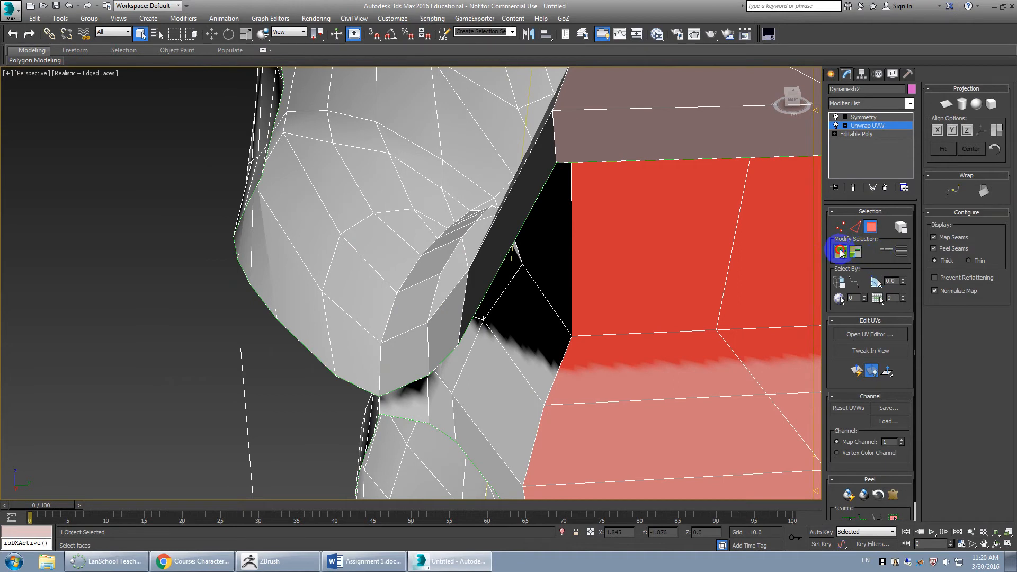
{"action": "left_click", "coordinate": [841, 253]}
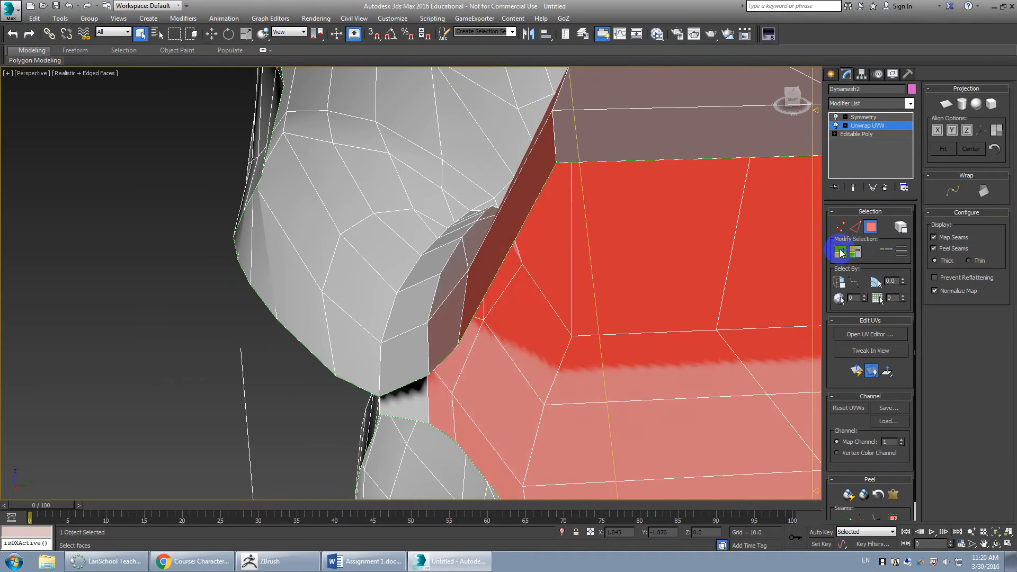
{"action": "left_click", "coordinate": [841, 253]}
Step: Open the UV editor with the mouth cavity faces selected
{"action": "middle_click_drag", "start_coordinate": [789, 253], "coordinate": [625, 288], "text": "alt"}
{"action": "scroll", "coordinate": [624, 282], "scroll_direction": "down", "scroll_amount": 1}
{"action": "left_click", "coordinate": [847, 313]}
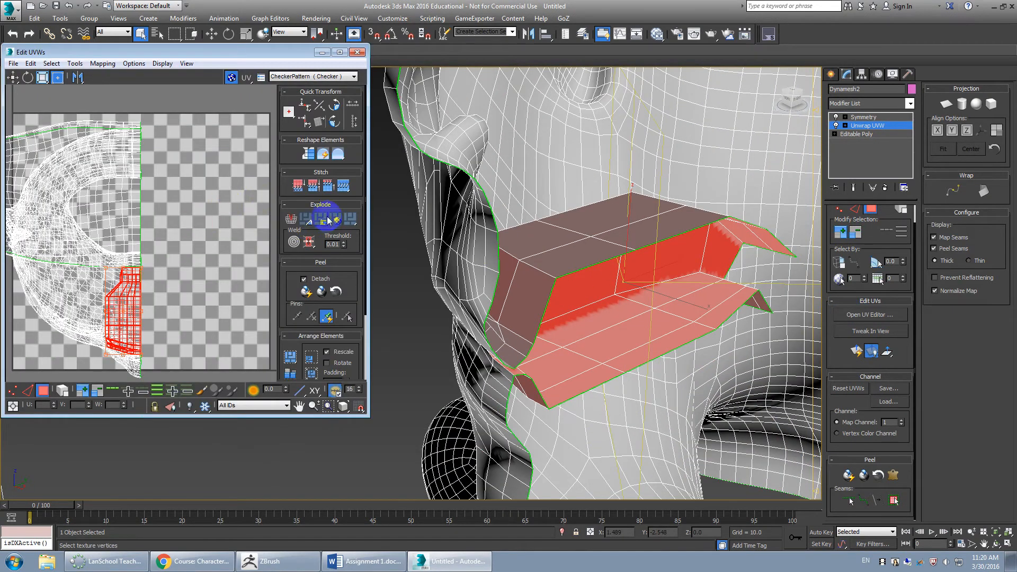
Step: Pelt-map the selected cavity faces, run the pelt and relax simulations, and commit the result
{"action": "left_click", "coordinate": [894, 475]}
{"action": "left_click", "coordinate": [499, 171]}
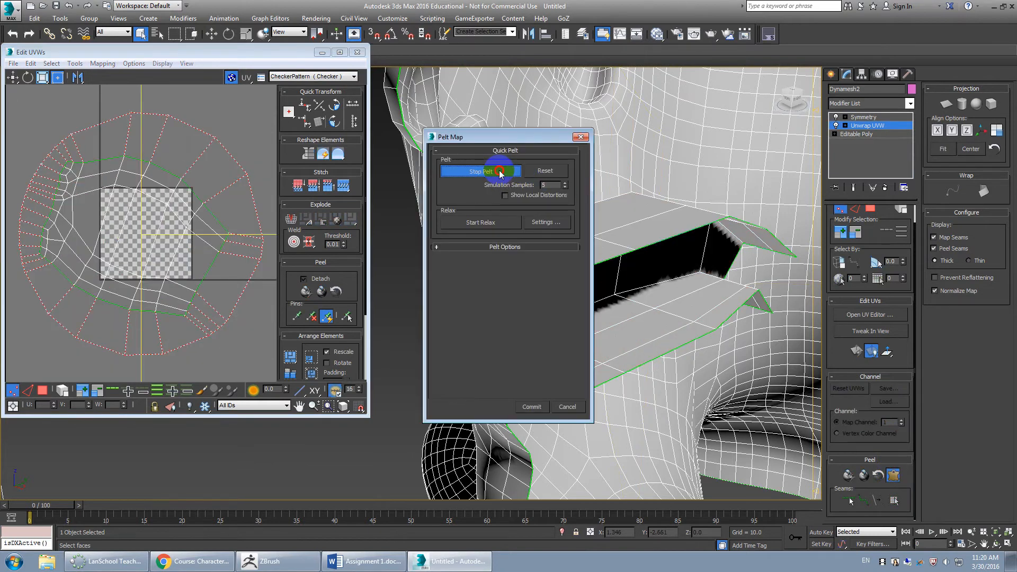
{"action": "left_click", "coordinate": [509, 222]}
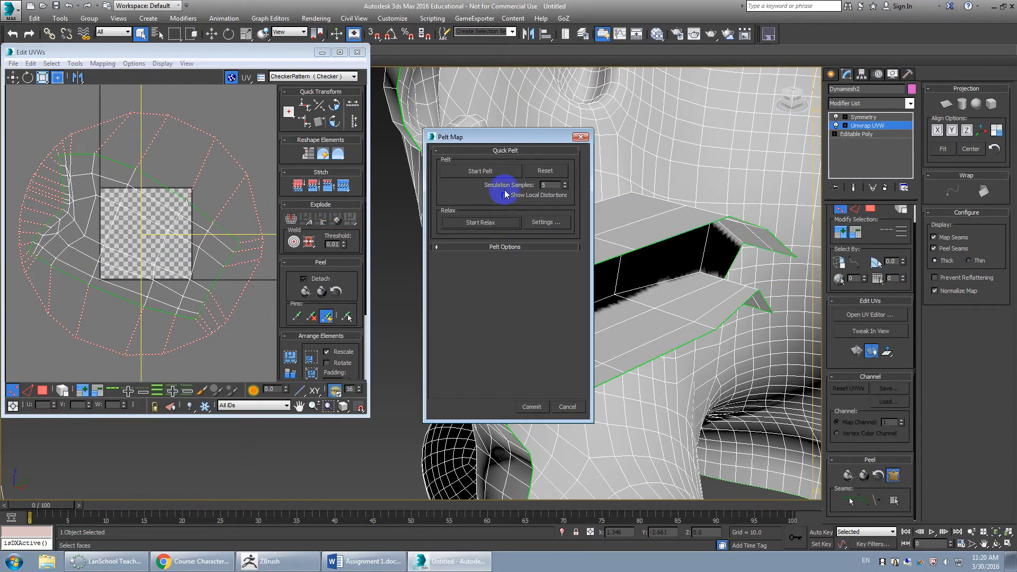
{"action": "left_click", "coordinate": [534, 406]}
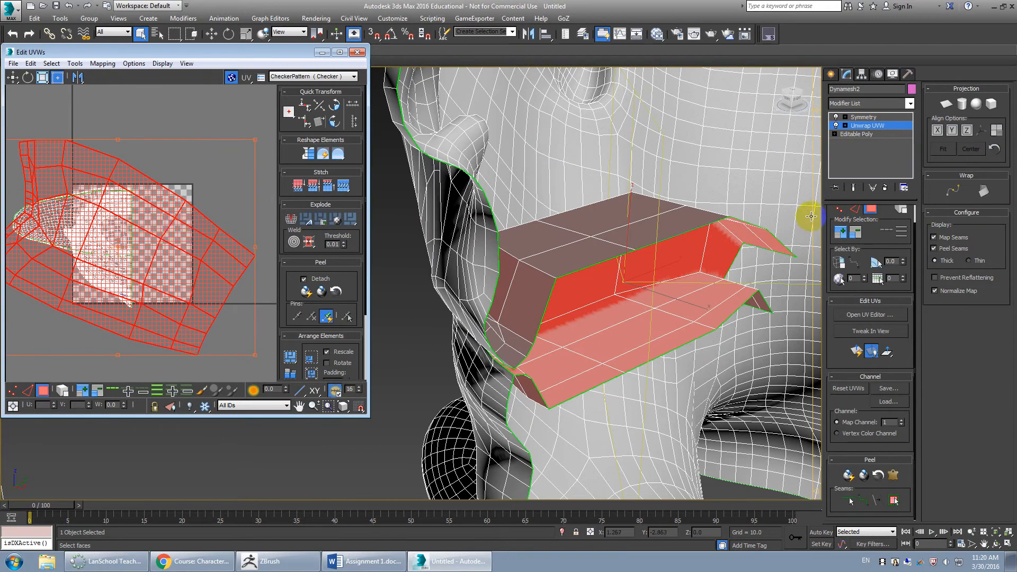
Step: Repeat the pelt and relax on the mouth cavity faces, commit it, and flatten the shell further with Quick Peel
{"action": "left_click", "coordinate": [893, 475]}
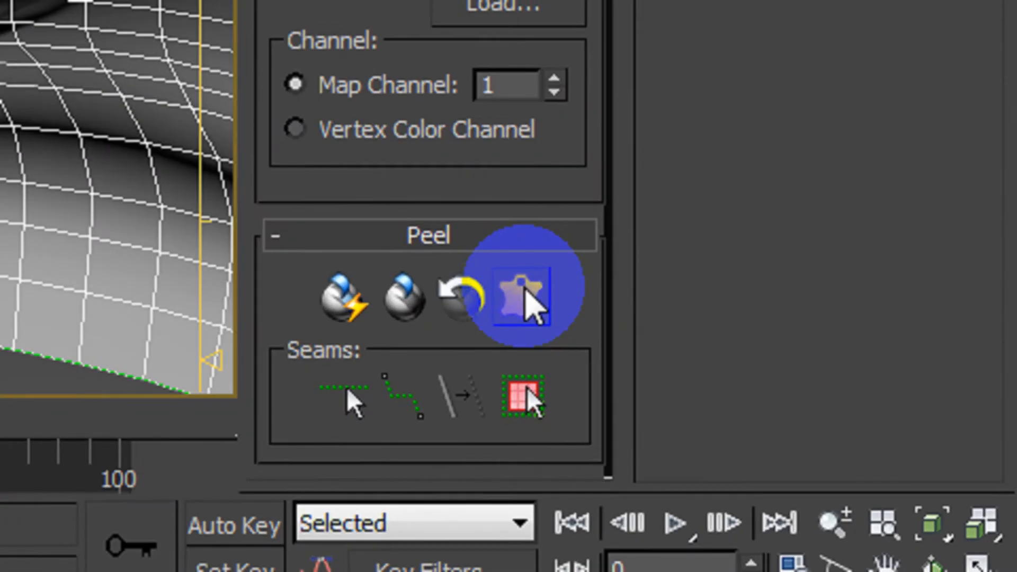
{"action": "left_click", "coordinate": [893, 474]}
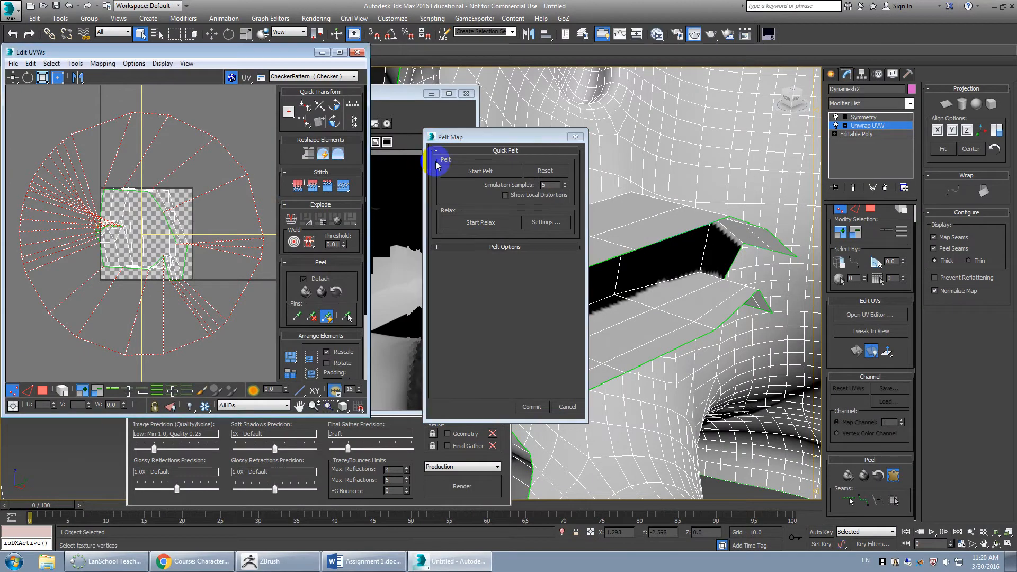
{"action": "left_click", "coordinate": [485, 171]}
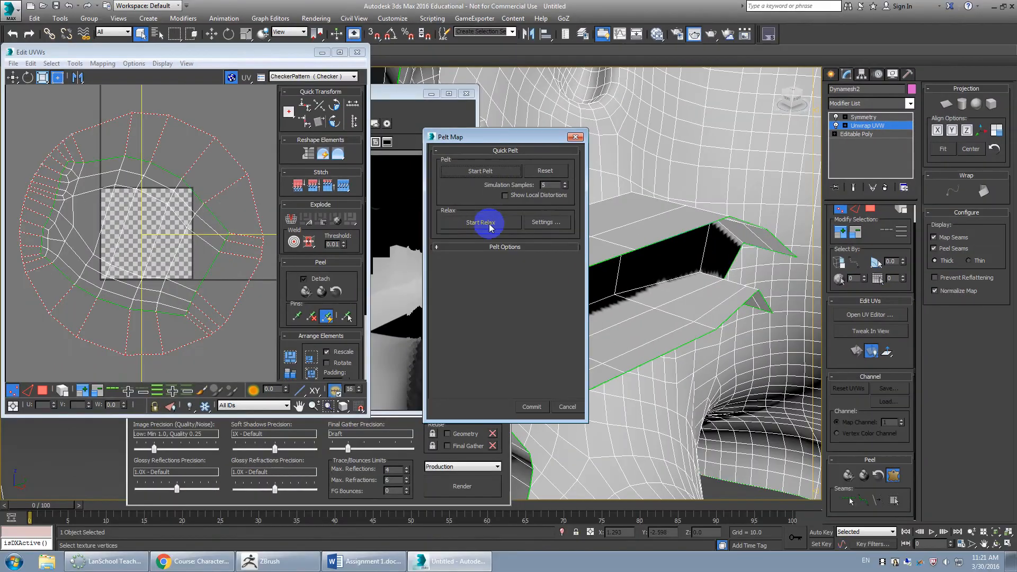
{"action": "left_click", "coordinate": [490, 227]}
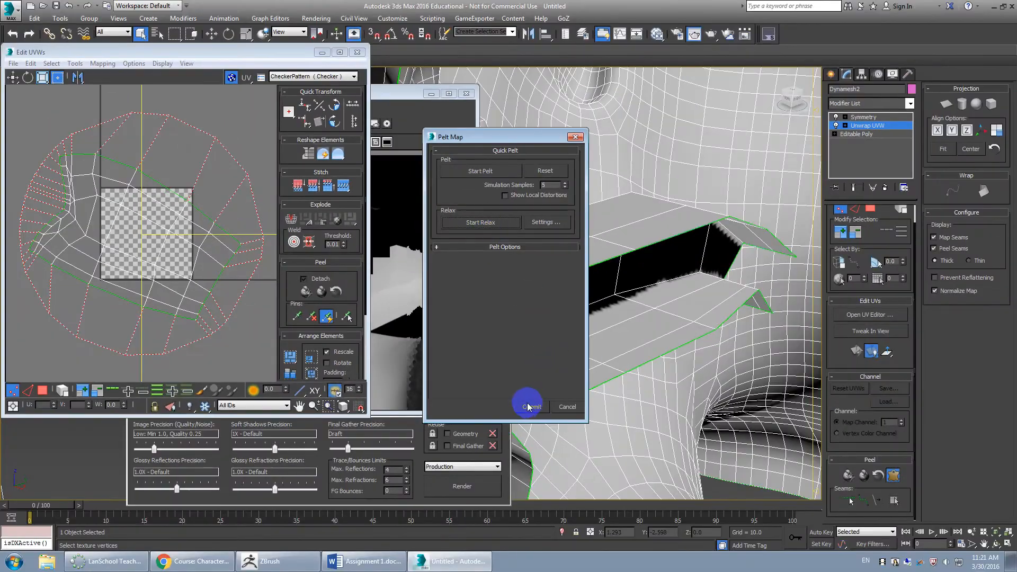
{"action": "left_click", "coordinate": [527, 406]}
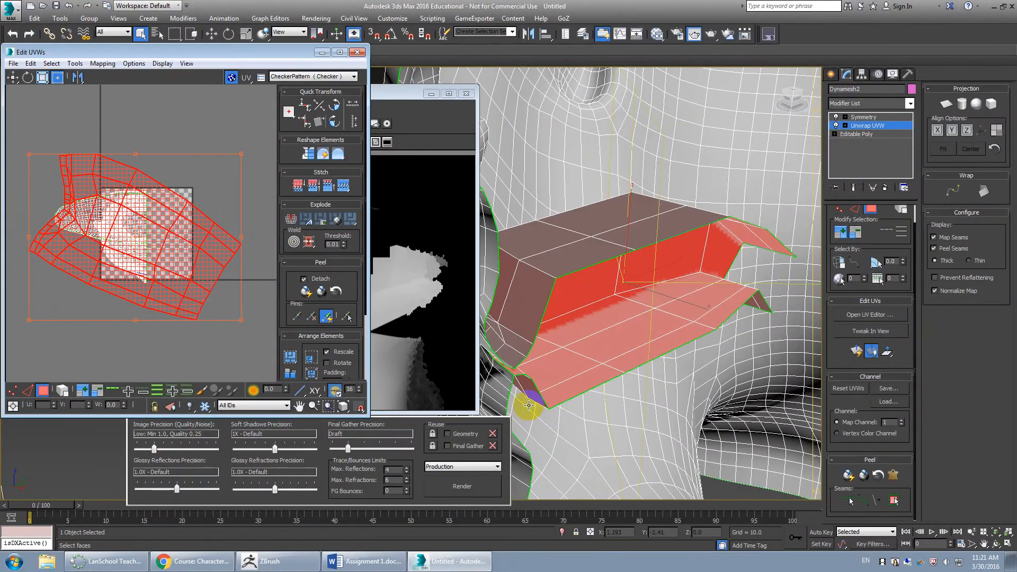
{"action": "left_click", "coordinate": [307, 293]}
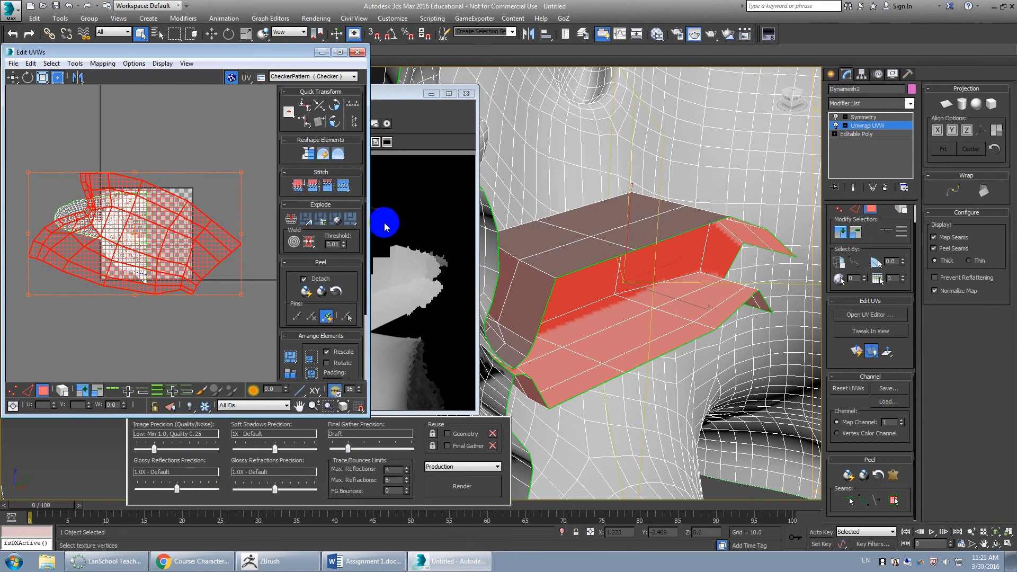
Step: Move the mouth cavity's UV shell up and away from the head's UVs, outside the texture tile
{"action": "scroll", "coordinate": [586, 189], "scroll_direction": "down", "scroll_amount": 5}
{"action": "middle_click_drag", "start_coordinate": [586, 189], "coordinate": [722, 231], "text": "alt"}
{"action": "scroll", "coordinate": [774, 234], "scroll_direction": "up", "scroll_amount": 2}
{"action": "left_click_drag", "start_coordinate": [150, 218], "coordinate": [212, 142]}
Step: In the Unwrap UVW edge level, select the edge loop running from the mouth corner back across the cheek
{"action": "scroll", "coordinate": [722, 265], "scroll_direction": "up", "scroll_amount": 6}
{"action": "middle_click_drag", "start_coordinate": [693, 279], "coordinate": [729, 263]}
{"action": "left_click", "coordinate": [852, 212]}
{"action": "scroll", "coordinate": [723, 284], "scroll_direction": "up", "scroll_amount": 5}
{"action": "middle_click_drag", "start_coordinate": [749, 277], "coordinate": [710, 261], "text": "alt"}
{"action": "scroll", "coordinate": [723, 261], "scroll_direction": "down", "scroll_amount": 3}
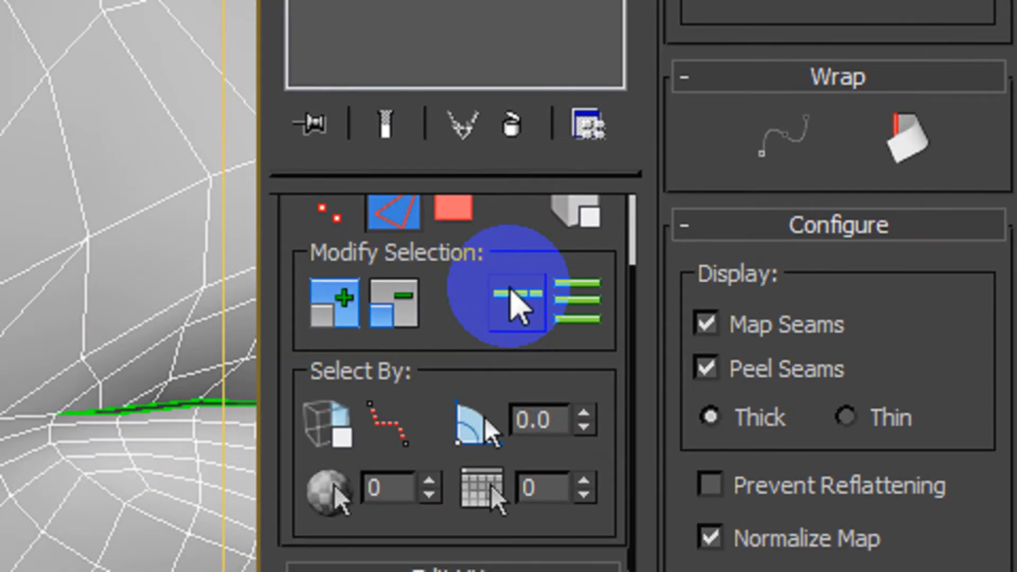
{"action": "left_click", "coordinate": [886, 232]}
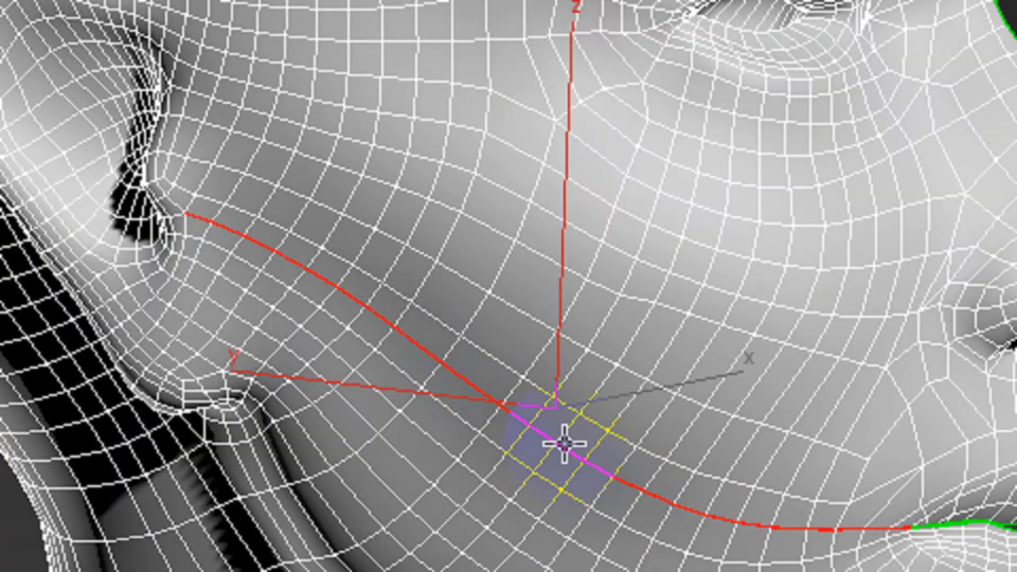
Step: Convert the selected cheek edge loop into a peel seam
{"action": "scroll", "coordinate": [648, 270], "scroll_direction": "up", "scroll_amount": 8}
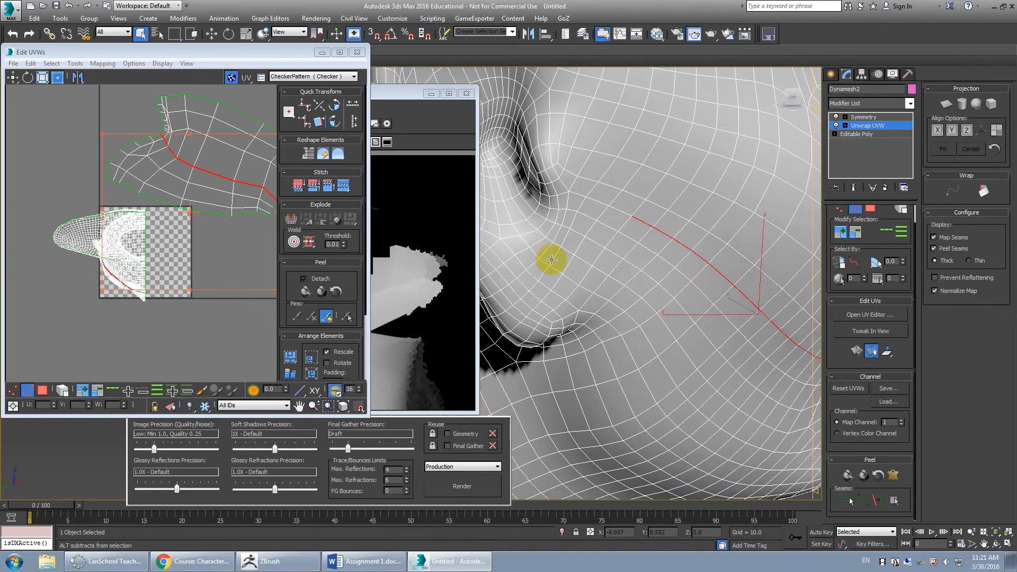
{"action": "scroll", "coordinate": [583, 233], "scroll_direction": "up", "scroll_amount": 2}
{"action": "scroll", "coordinate": [605, 266], "scroll_direction": "up", "scroll_amount": 2}
{"action": "scroll", "coordinate": [605, 265], "scroll_direction": "down", "scroll_amount": 5}
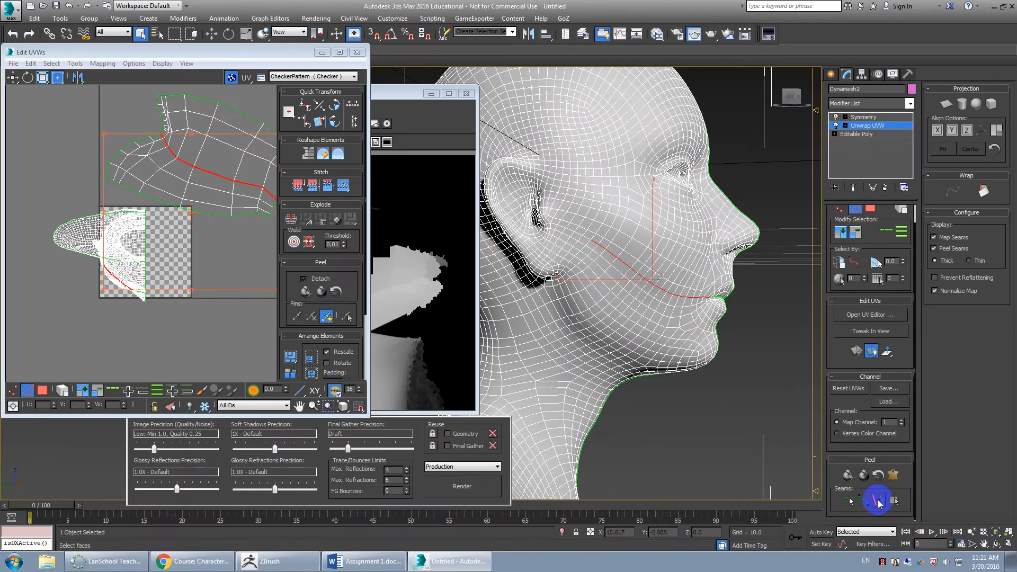
{"action": "left_click", "coordinate": [662, 357]}
{"action": "scroll", "coordinate": [642, 268], "scroll_direction": "up", "scroll_amount": 5}
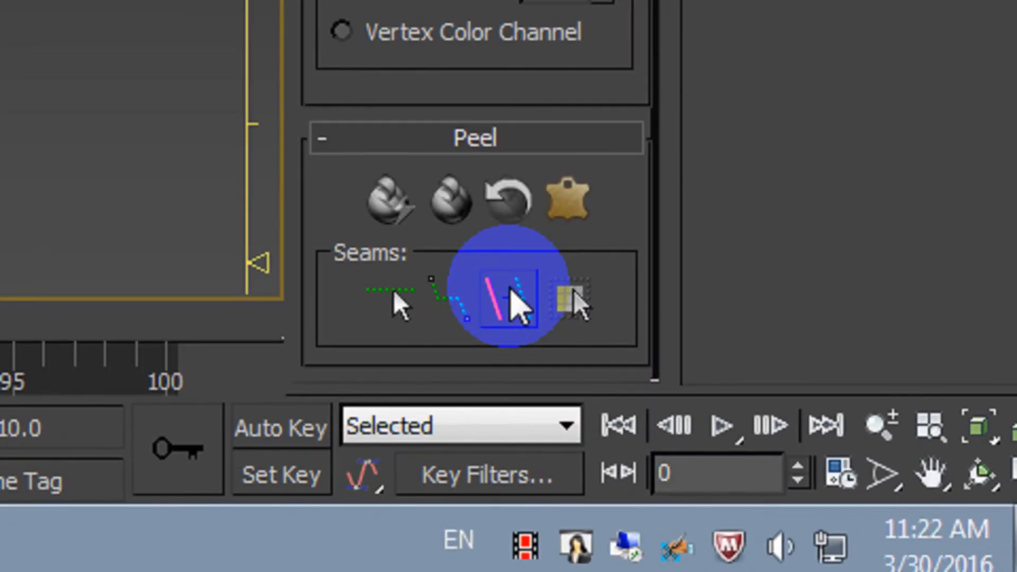
Step: Extend the peel seam point to point from its cheek end to below the ear and along the jawline to the centre line under the chin
{"action": "left_click", "coordinate": [865, 500]}
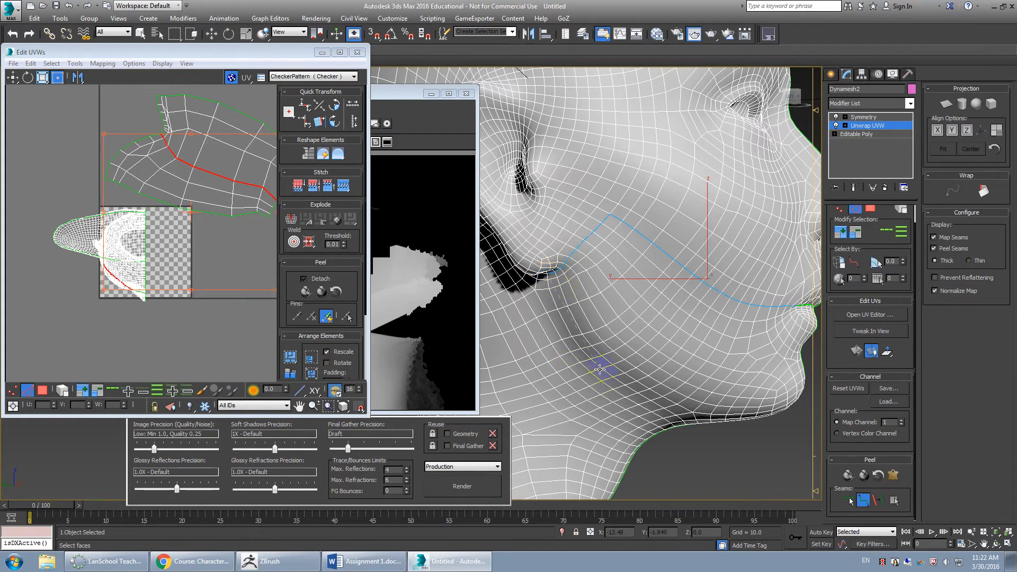
{"action": "middle_click_drag", "start_coordinate": [687, 428], "coordinate": [613, 321]}
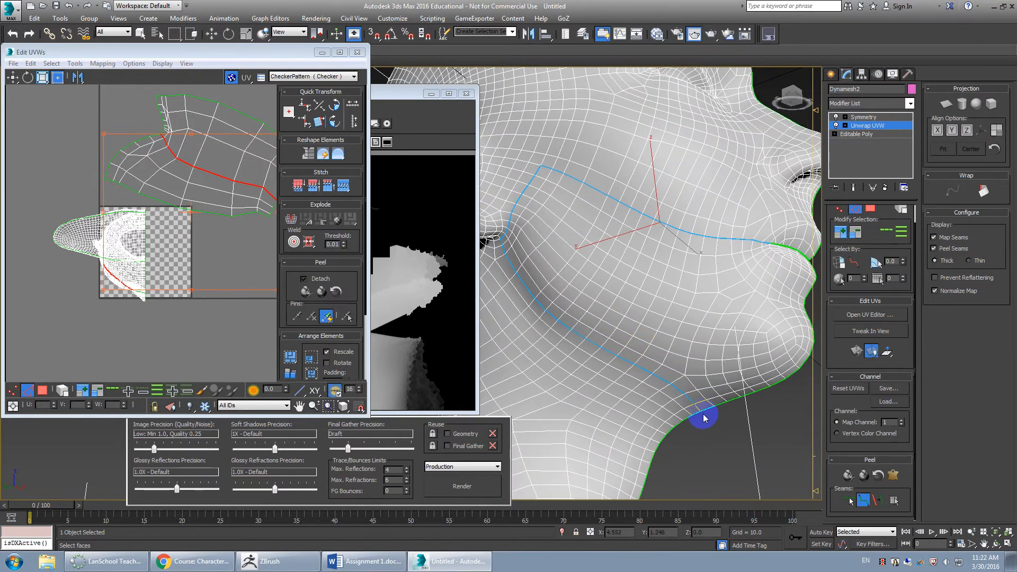
{"action": "middle_click_drag", "start_coordinate": [694, 319], "coordinate": [671, 316], "text": "alt"}
{"action": "scroll", "coordinate": [720, 334], "scroll_direction": "down", "scroll_amount": 3}
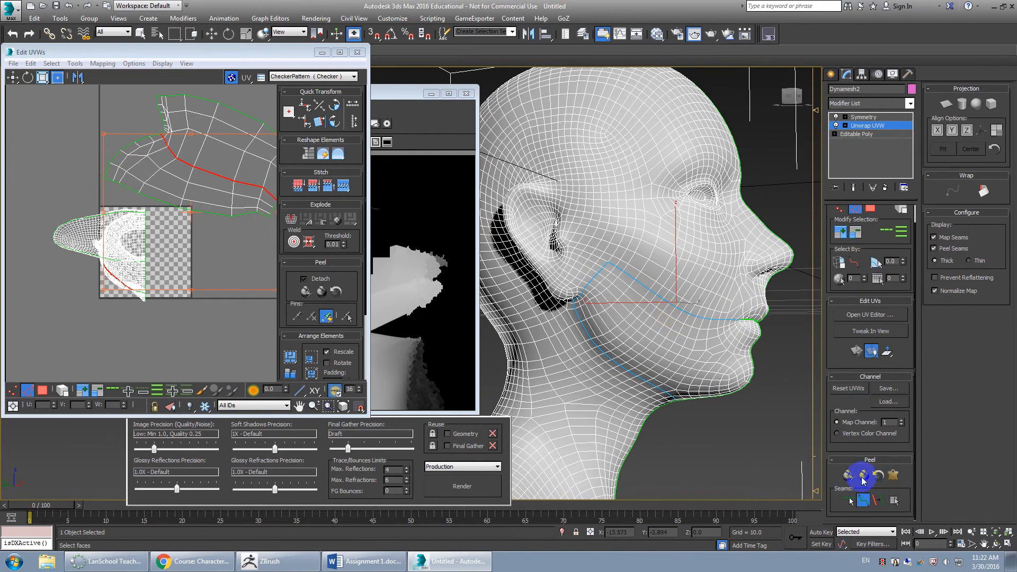
{"action": "left_click", "coordinate": [863, 500]}
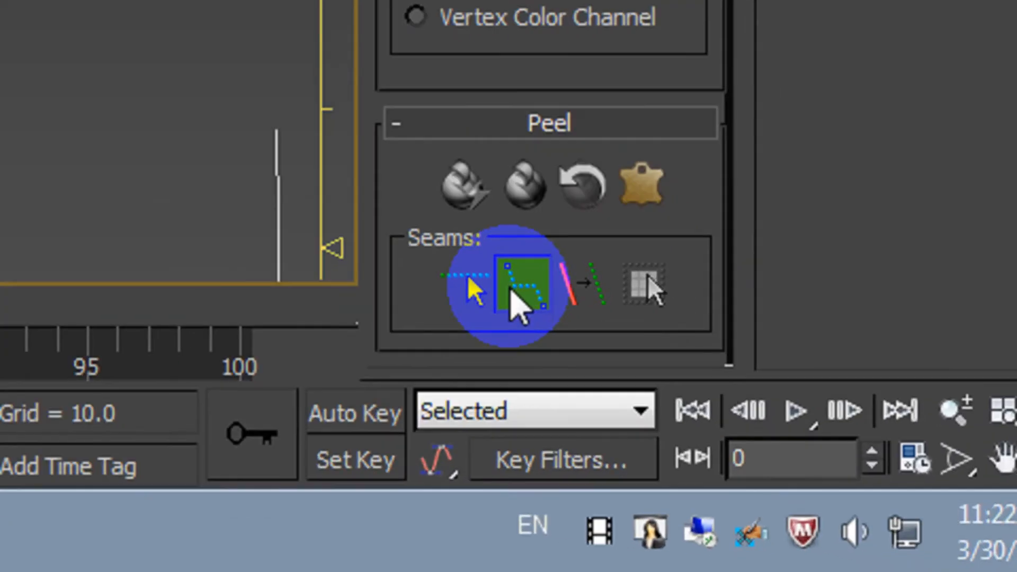
Step: Finish point-to-point seam editing, select a polygon on the jaw inside the peel seams, and hide the map seams
{"action": "left_click", "coordinate": [863, 501]}
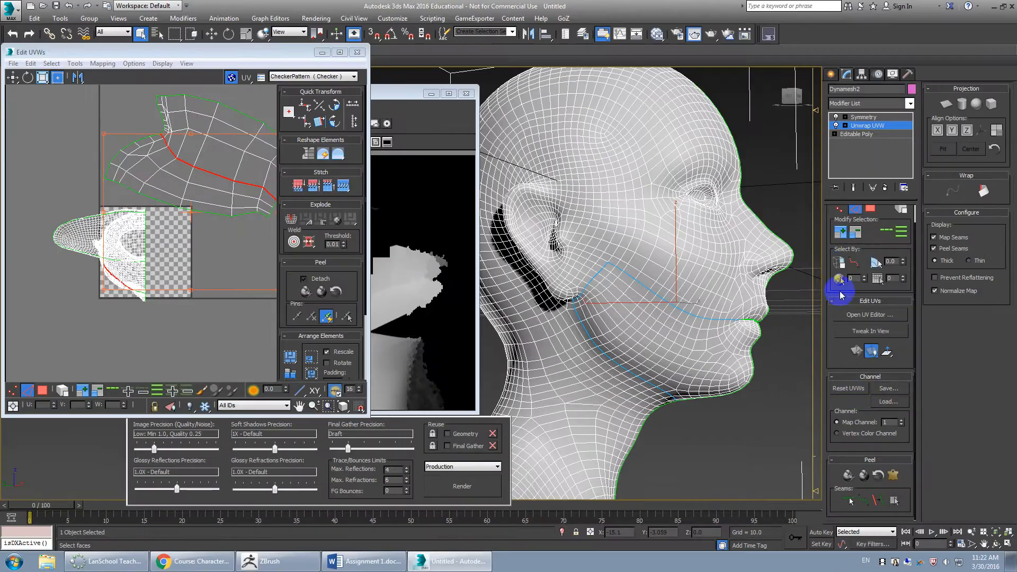
{"action": "left_click", "coordinate": [871, 208]}
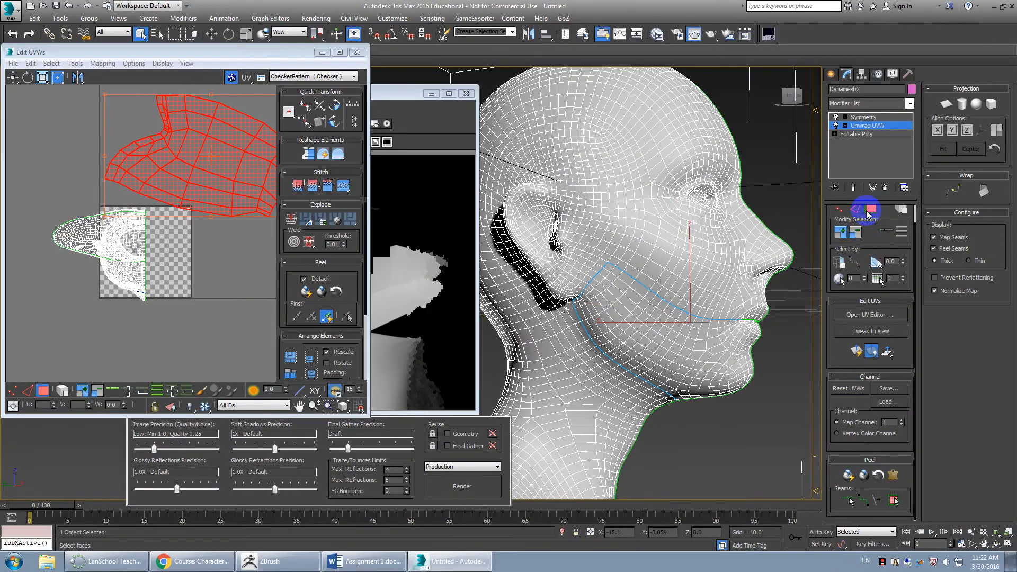
{"action": "left_click", "coordinate": [676, 338]}
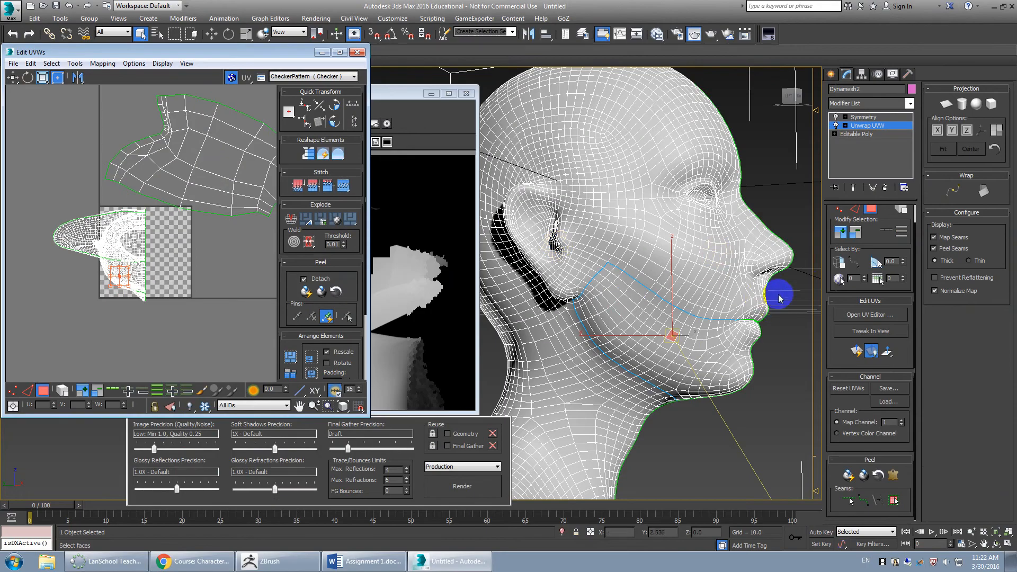
{"action": "left_click", "coordinate": [947, 240]}
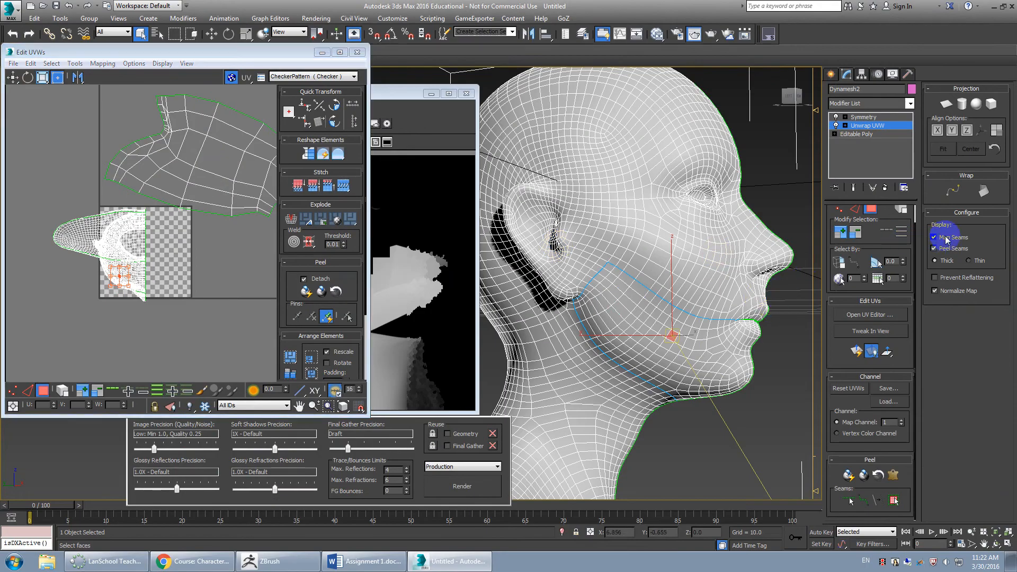
Step: Expand the jaw polygon selection out to the surrounding peel seams so the whole lower-face region is selected
{"action": "left_click", "coordinate": [894, 500]}
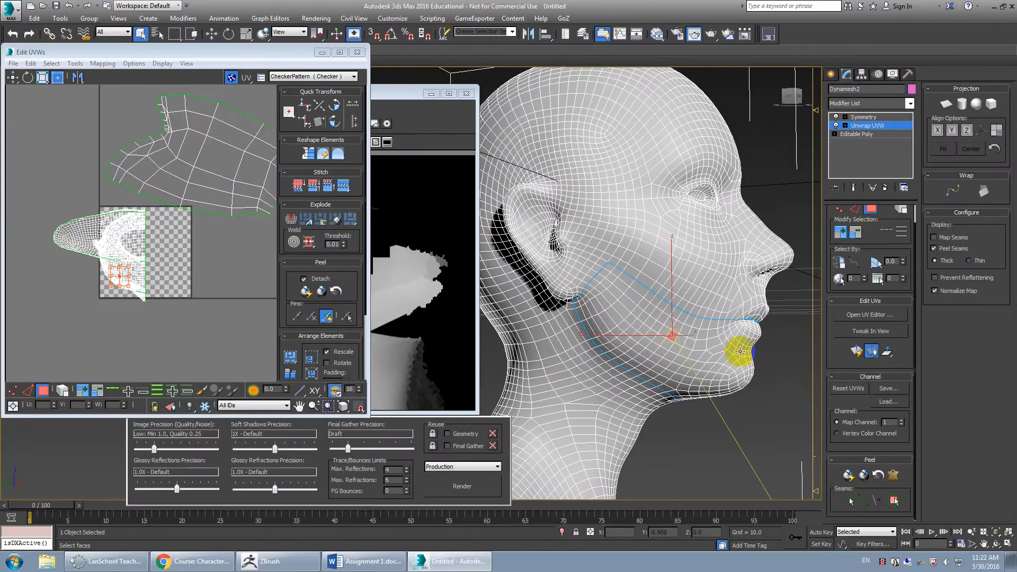
{"action": "middle_click_drag", "start_coordinate": [740, 349], "coordinate": [718, 346]}
{"action": "scroll", "coordinate": [710, 340], "scroll_direction": "up", "scroll_amount": 3}
{"action": "middle_click_drag", "start_coordinate": [638, 327], "coordinate": [667, 329]}
{"action": "scroll", "coordinate": [673, 324], "scroll_direction": "down", "scroll_amount": 2}
{"action": "left_click", "coordinate": [698, 332]}
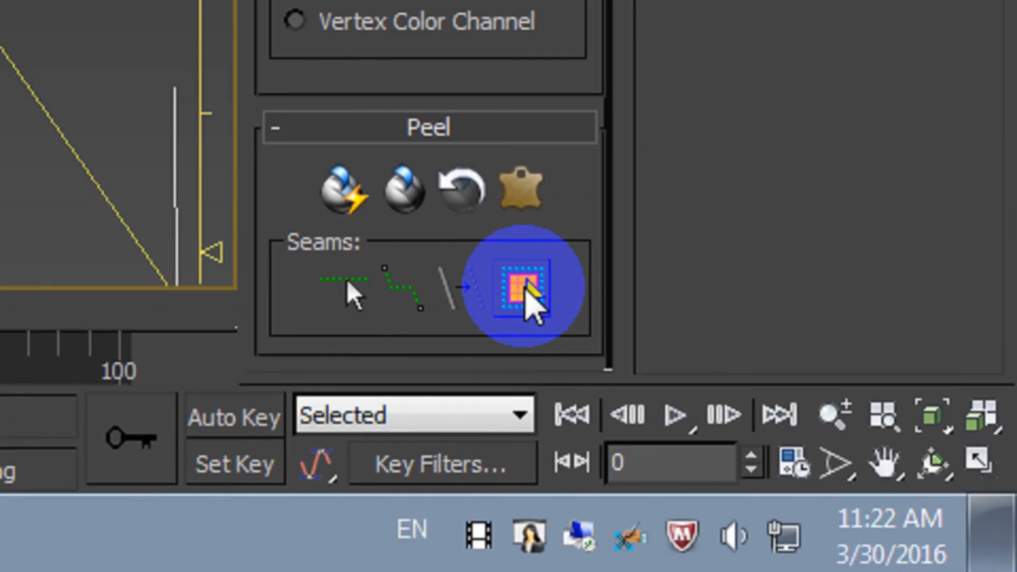
{"action": "left_click", "coordinate": [524, 289]}
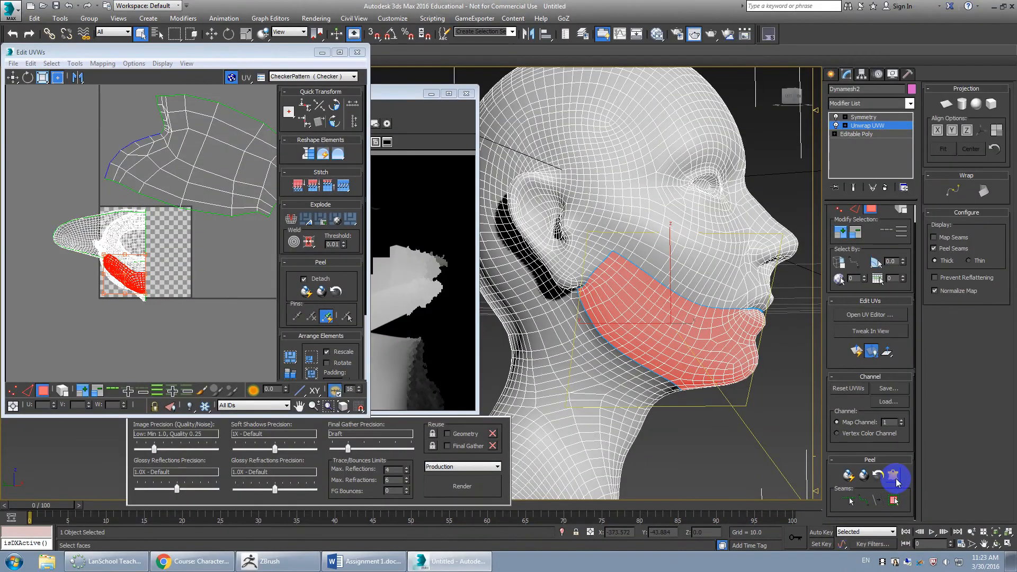
Step: Unfold the selected jaw region with Pelt Map, running the pelt and relax simulations, and commit the result
{"action": "left_click", "coordinate": [894, 476]}
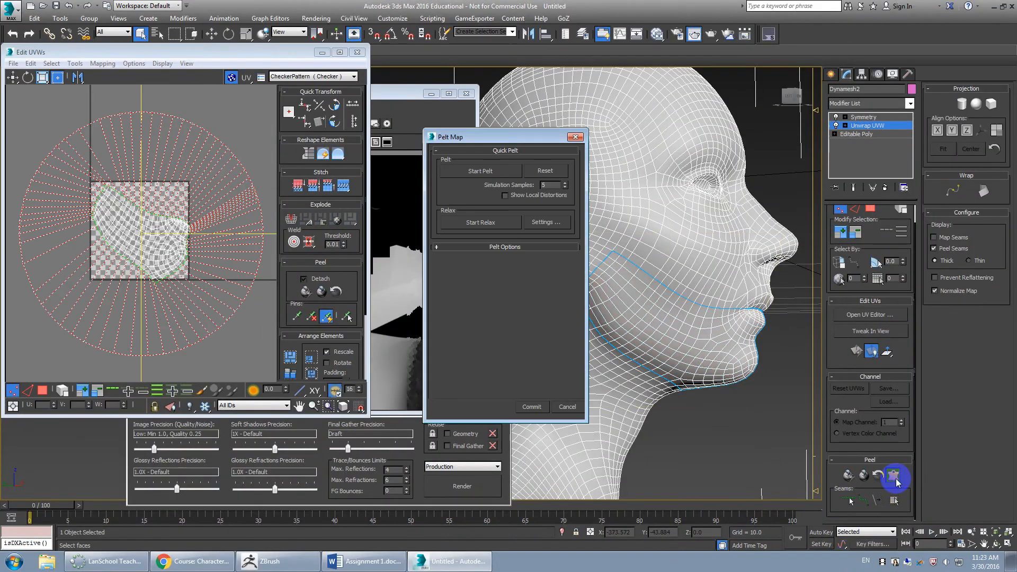
{"action": "left_click", "coordinate": [488, 172]}
{"action": "left_click", "coordinate": [489, 172]}
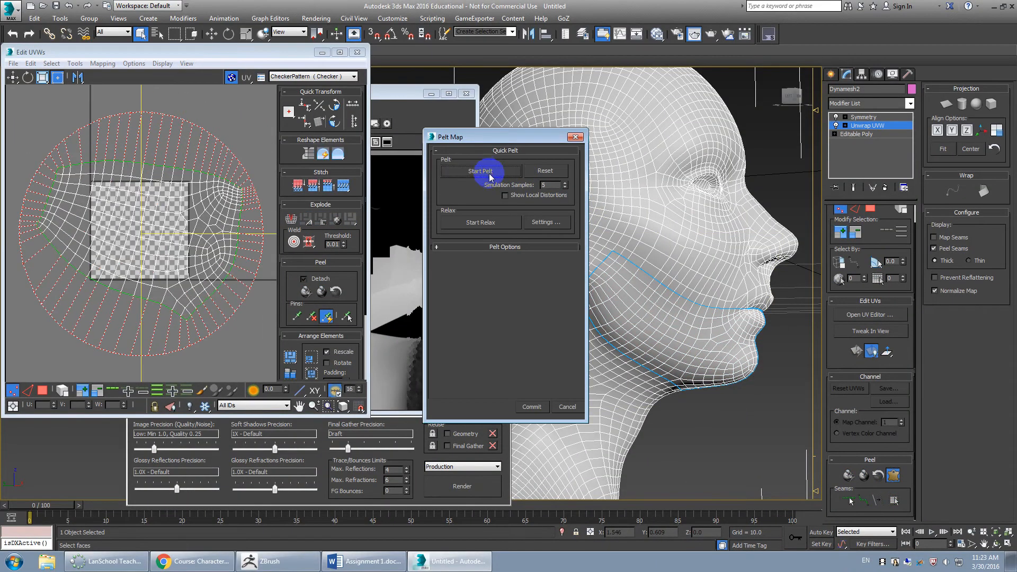
{"action": "left_click", "coordinate": [489, 222]}
{"action": "left_click", "coordinate": [485, 222]}
{"action": "left_click", "coordinate": [532, 407]}
Step: Select faces across the UV shells and pack the layout normalized into the texture tile with Rescale on and 0.02 padding
{"action": "middle_click", "coordinate": [197, 214]}
{"action": "middle_click_drag", "start_coordinate": [197, 214], "coordinate": [194, 237]}
{"action": "scroll", "coordinate": [194, 237], "scroll_direction": "down", "scroll_amount": 2}
{"action": "left_click_drag", "start_coordinate": [194, 239], "coordinate": [236, 245]}
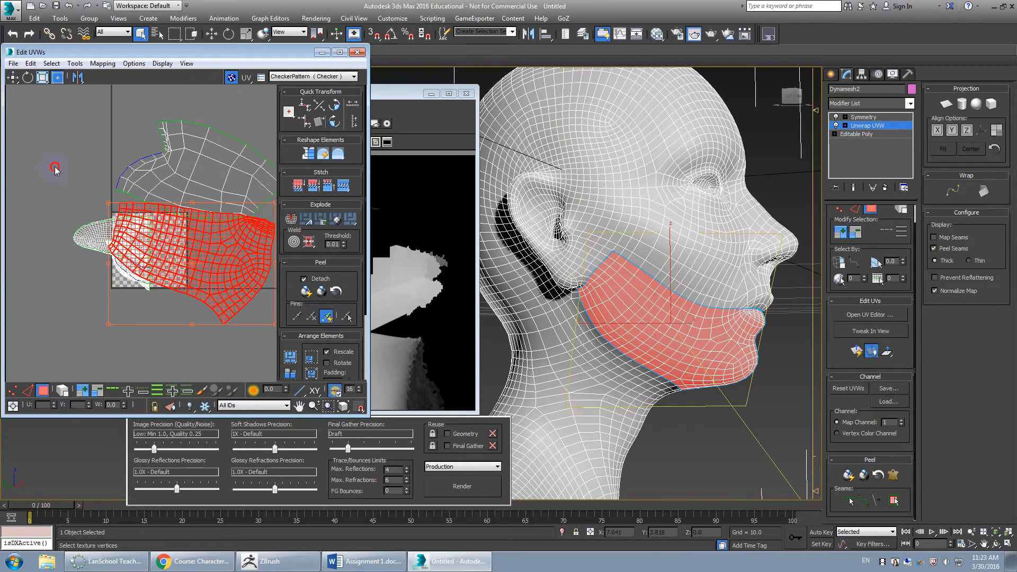
{"action": "key", "text": "ctrl+i"}
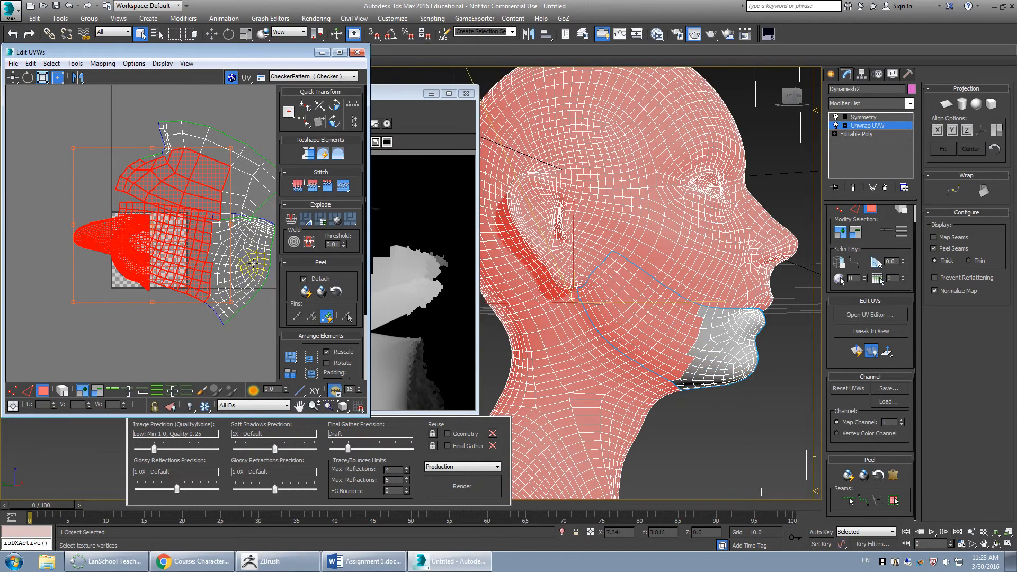
{"action": "left_click_drag", "start_coordinate": [291, 334], "coordinate": [302, 265]}
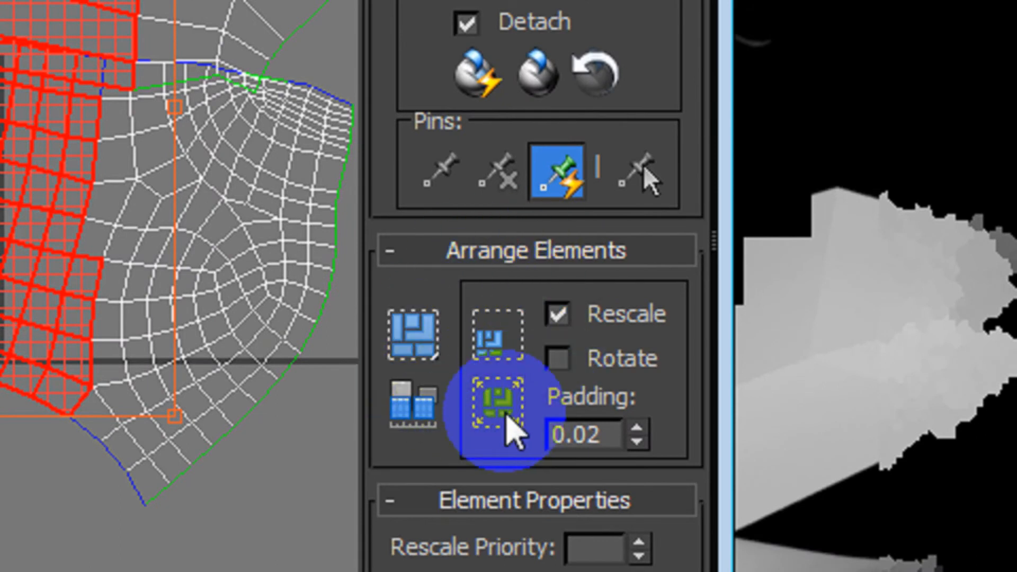
{"action": "left_click", "coordinate": [509, 421]}
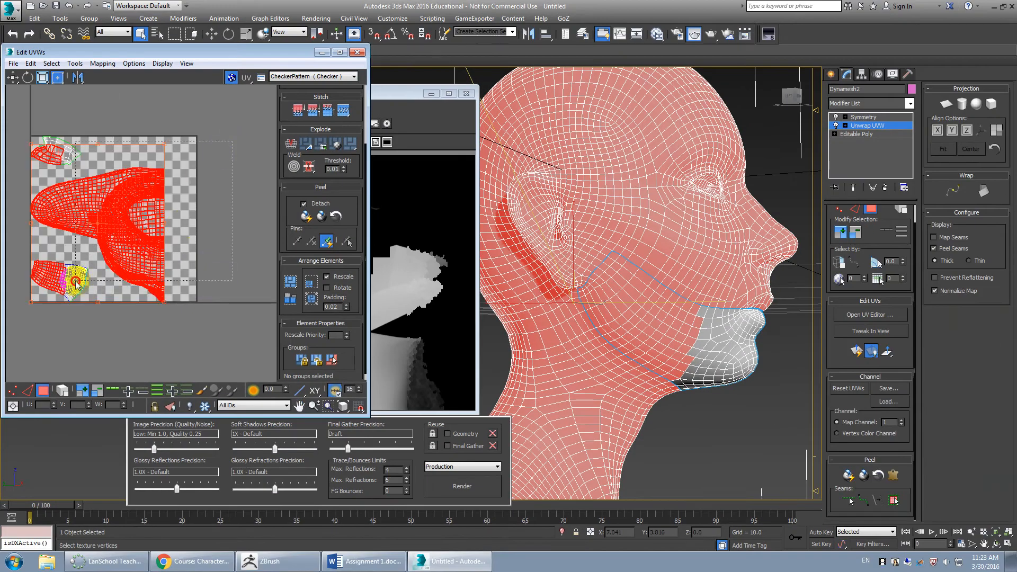
Step: Clear the UV face selection and close the UV editor and the rendered image window
{"action": "left_click", "coordinate": [220, 157]}
{"action": "left_click", "coordinate": [168, 217]}
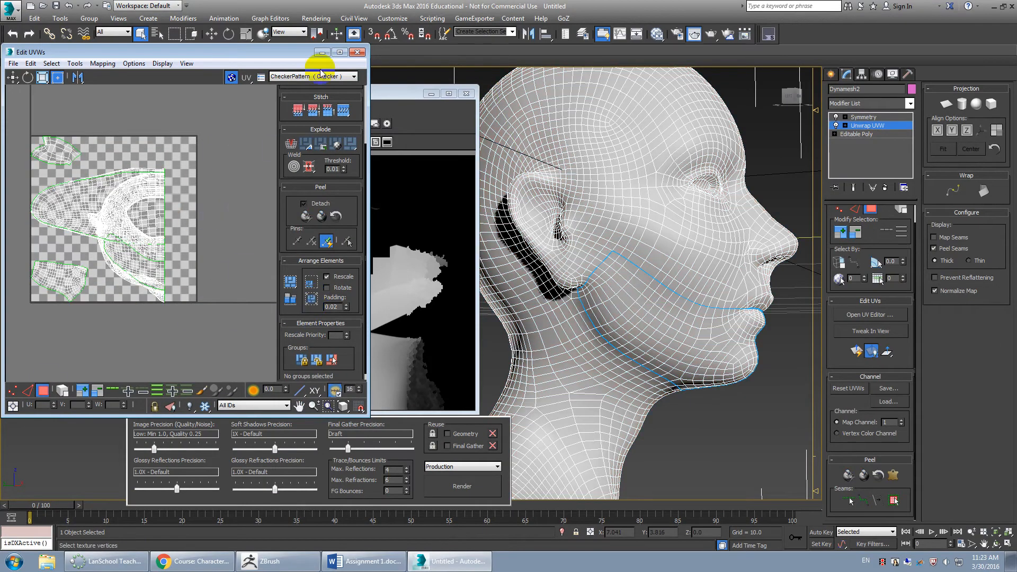
{"action": "left_click", "coordinate": [357, 52]}
{"action": "left_click", "coordinate": [466, 93]}
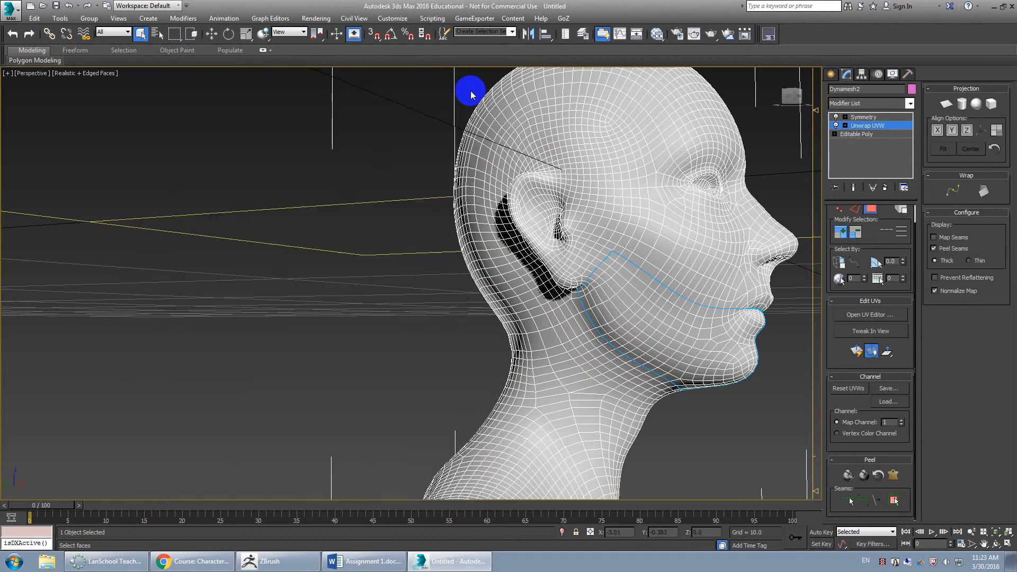
Step: Try sending the head to ZBrush through GoZ with the high-resolution details transferred to the modified mesh, and undo the import
{"action": "left_click", "coordinate": [565, 19]}
{"action": "left_click", "coordinate": [573, 31]}
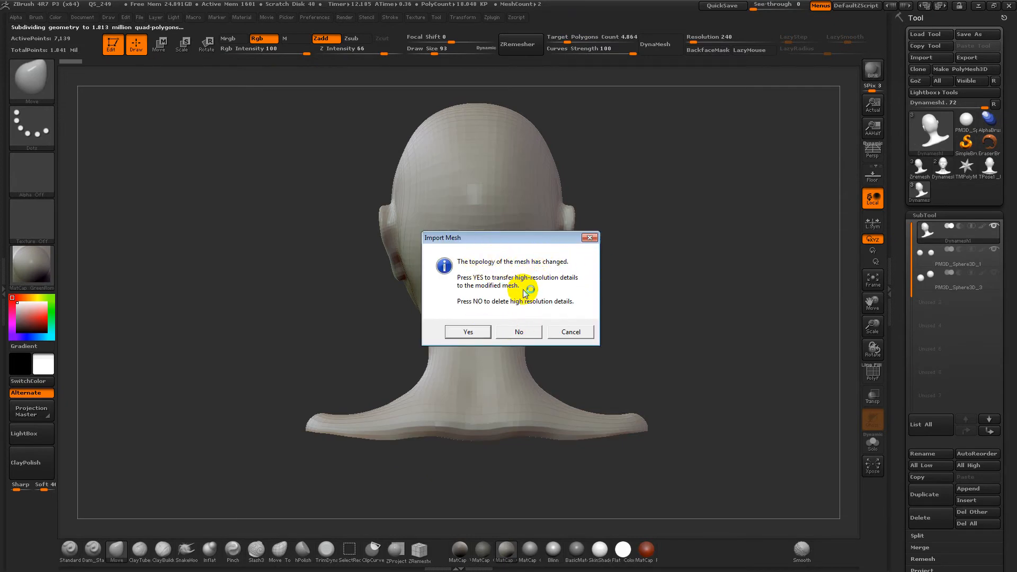
{"action": "left_click", "coordinate": [469, 331]}
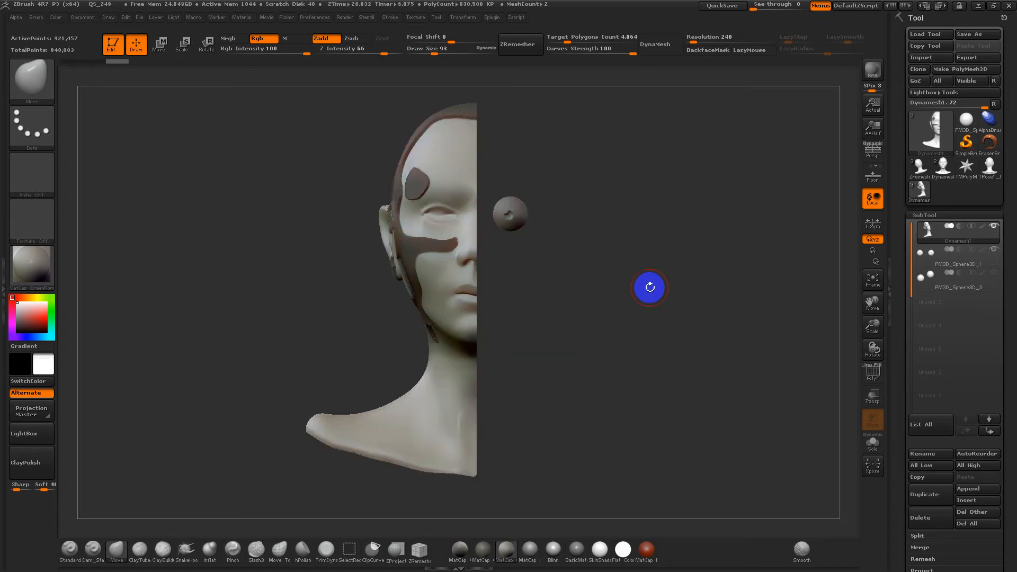
{"action": "left_click_drag", "start_coordinate": [598, 296], "coordinate": [635, 306]}
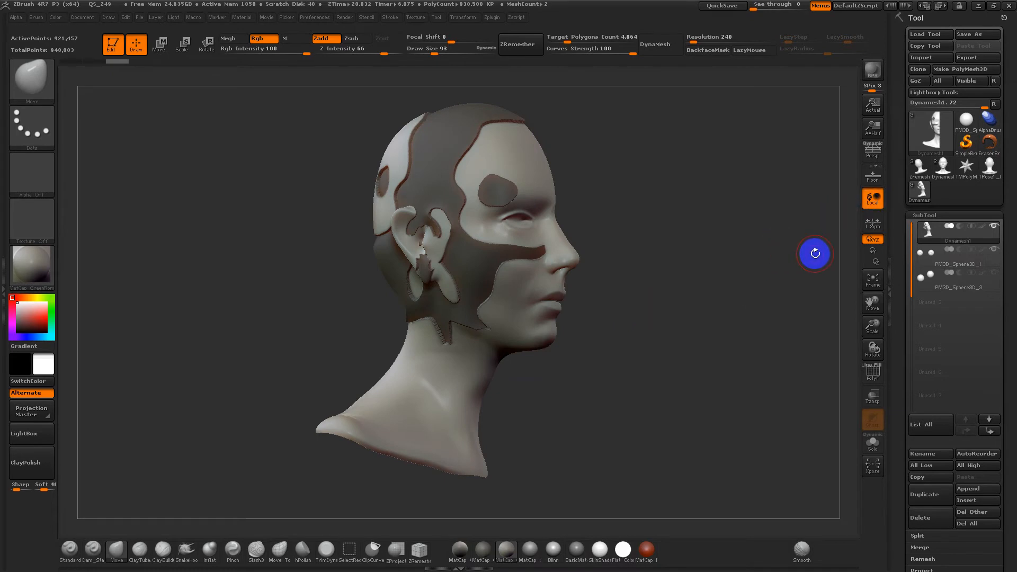
{"action": "left_click_drag", "start_coordinate": [693, 279], "coordinate": [631, 310]}
{"action": "key", "text": "ctrl+z"}
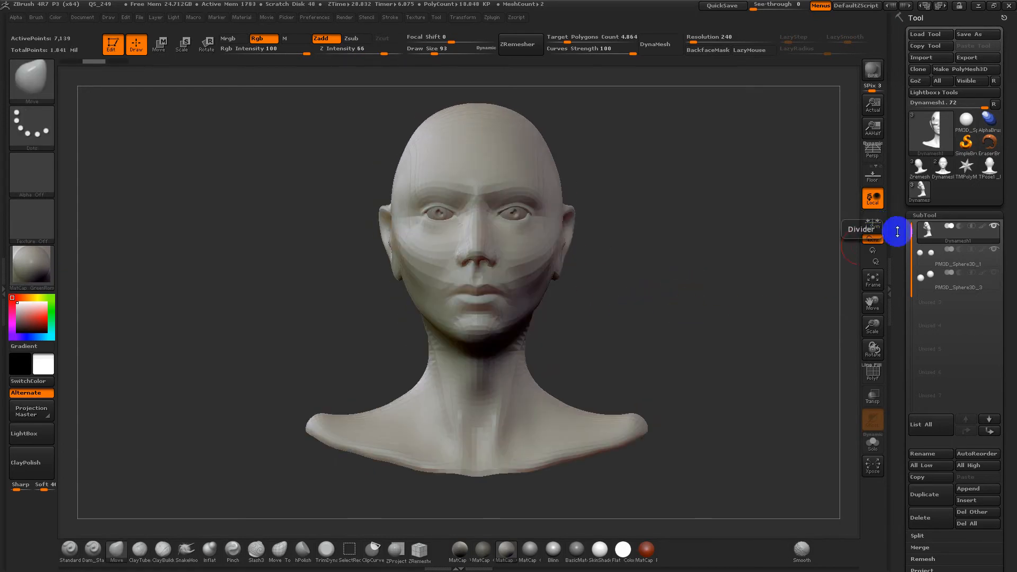
Step: Resend the unwrapped head from 3ds Max to ZBrush through GoZ, deleting the high-resolution details on import
{"action": "key", "text": "super+d"}
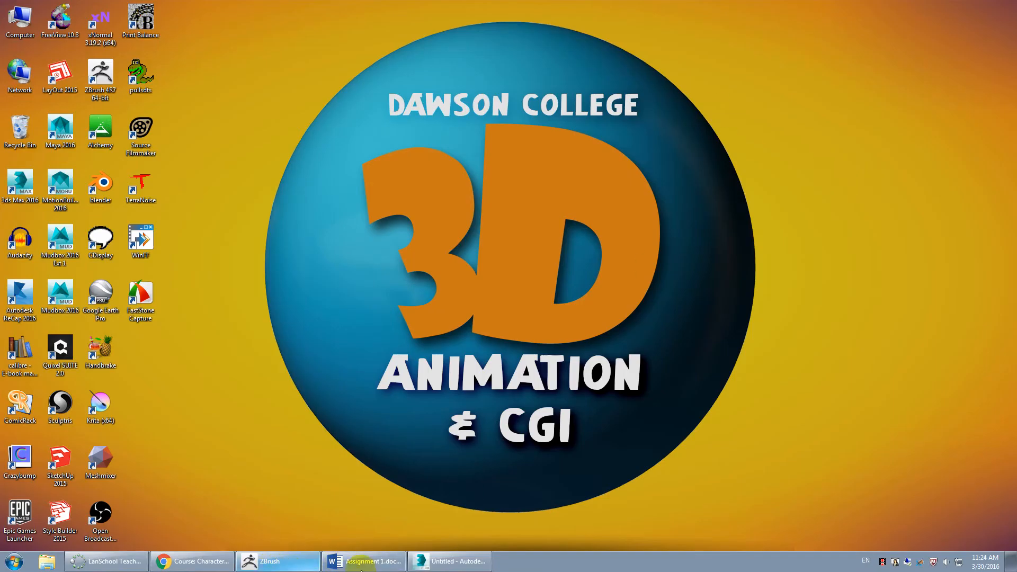
{"action": "left_click", "coordinate": [263, 562]}
{"action": "left_click", "coordinate": [967, 42]}
{"action": "left_click", "coordinate": [564, 18]}
{"action": "left_click", "coordinate": [586, 31]}
{"action": "left_click", "coordinate": [519, 332]}
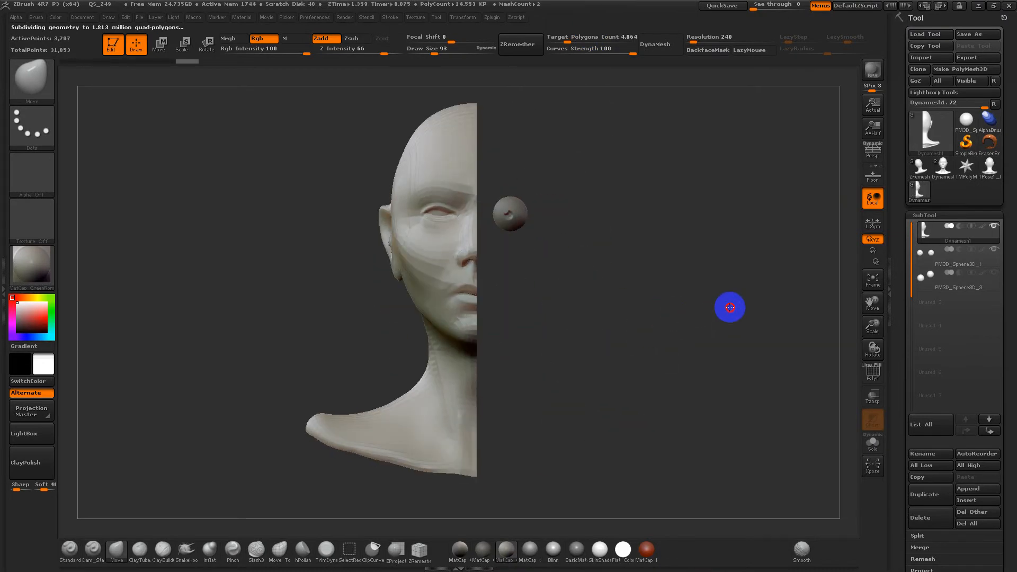
Step: Select the PM3D_Sphere3D_1 eye subtool and turn the eyes around with the Rotate deformation
{"action": "left_click", "coordinate": [932, 257]}
{"action": "left_click_drag", "start_coordinate": [724, 315], "coordinate": [747, 326]}
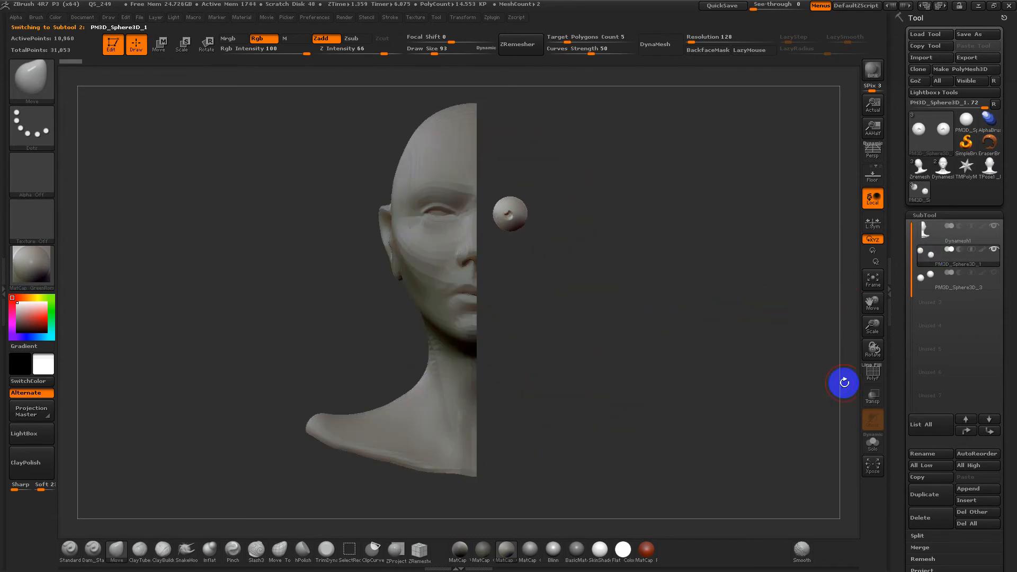
{"action": "left_click", "coordinate": [941, 216]}
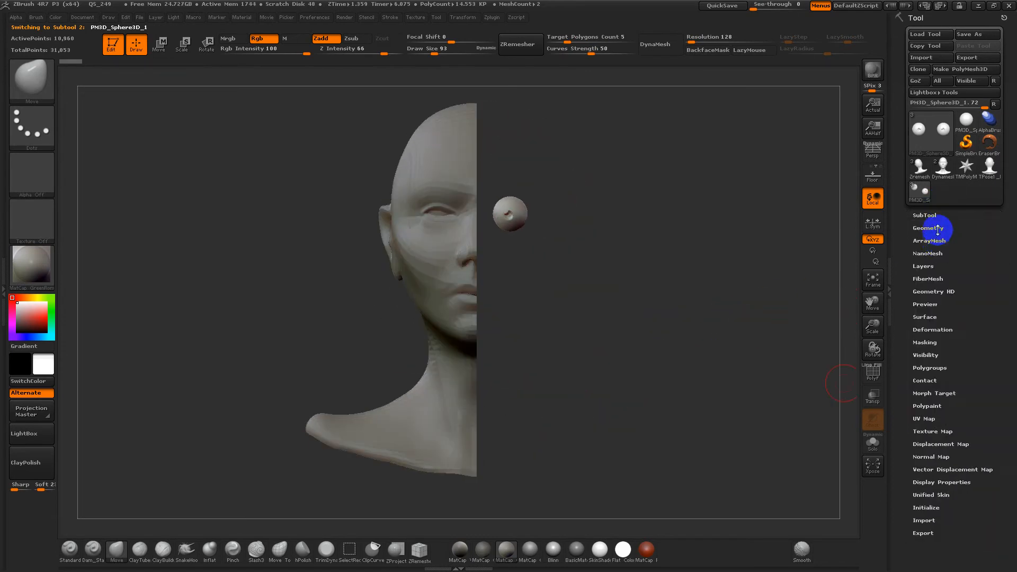
{"action": "left_click", "coordinate": [939, 329]}
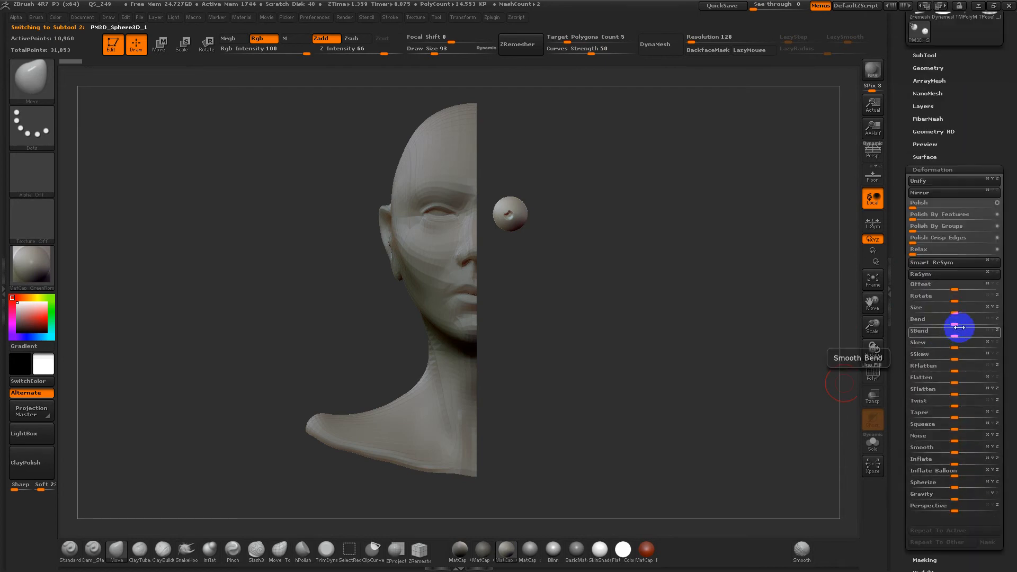
{"action": "left_click_drag", "start_coordinate": [956, 301], "coordinate": [1005, 301]}
{"action": "left_click_drag", "start_coordinate": [842, 383], "coordinate": [726, 307]}
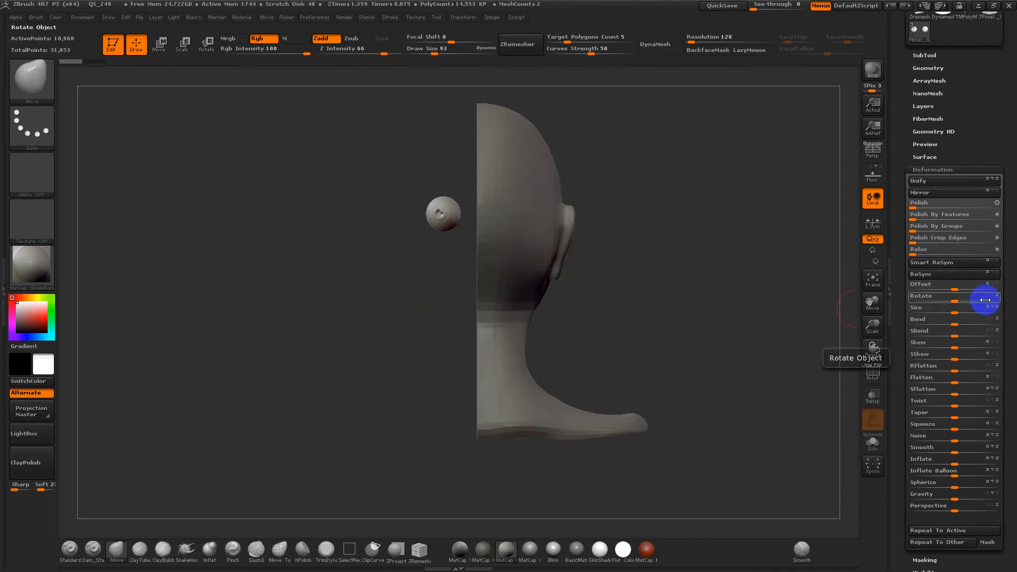
Step: Rotate the eyeball spheres about the Y axis with the Rotate deformation
{"action": "mouse_move", "coordinate": [987, 295]}
{"action": "left_mouse_down"}
{"action": "mouse_move", "coordinate": [951, 295]}
{"action": "mouse_move", "coordinate": [1002, 297]}
{"action": "left_mouse_up"}
{"action": "left_click_drag", "start_coordinate": [763, 295], "coordinate": [851, 295]}
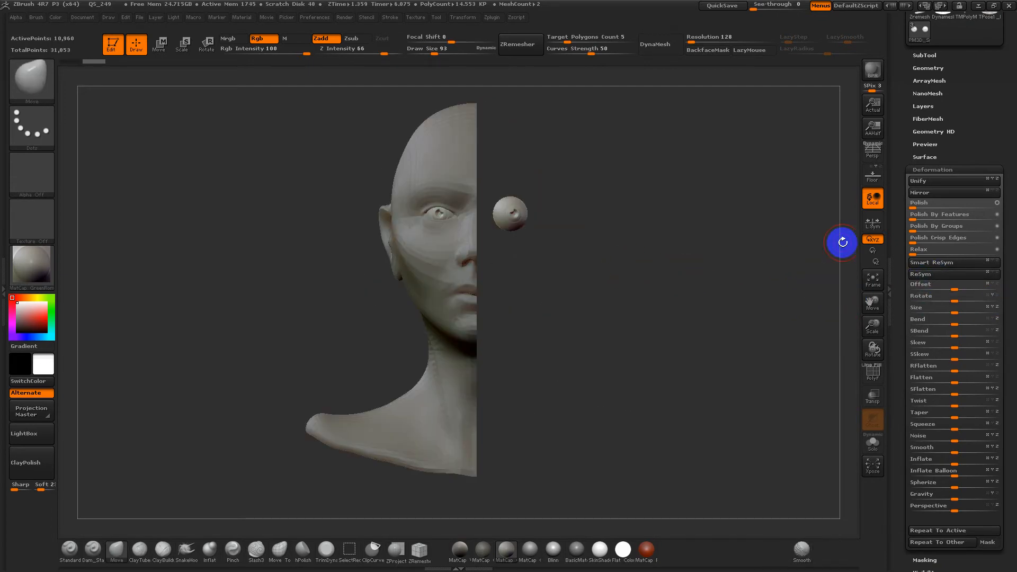
{"action": "key", "text": "super+d"}
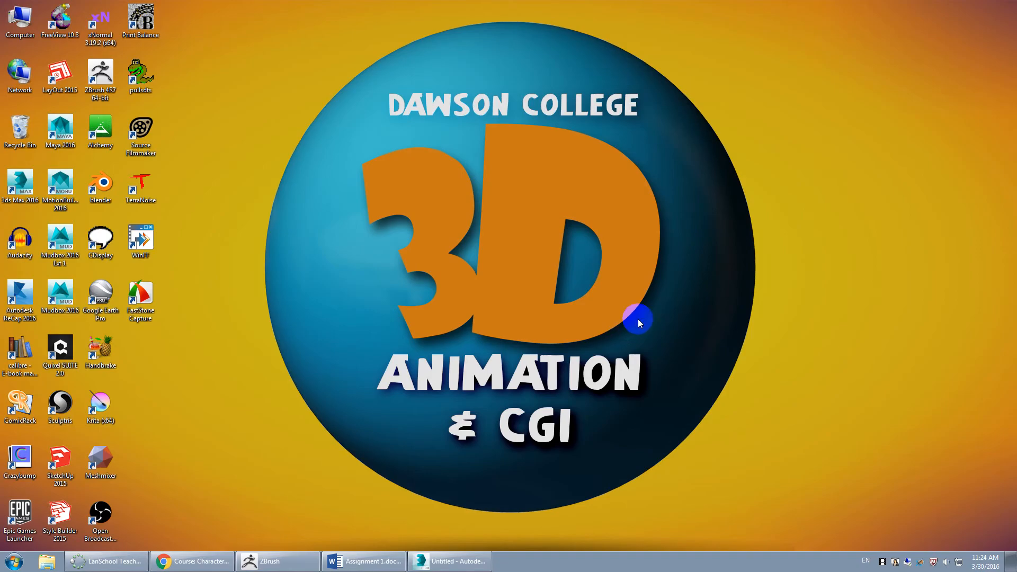
{"action": "left_click", "coordinate": [290, 563]}
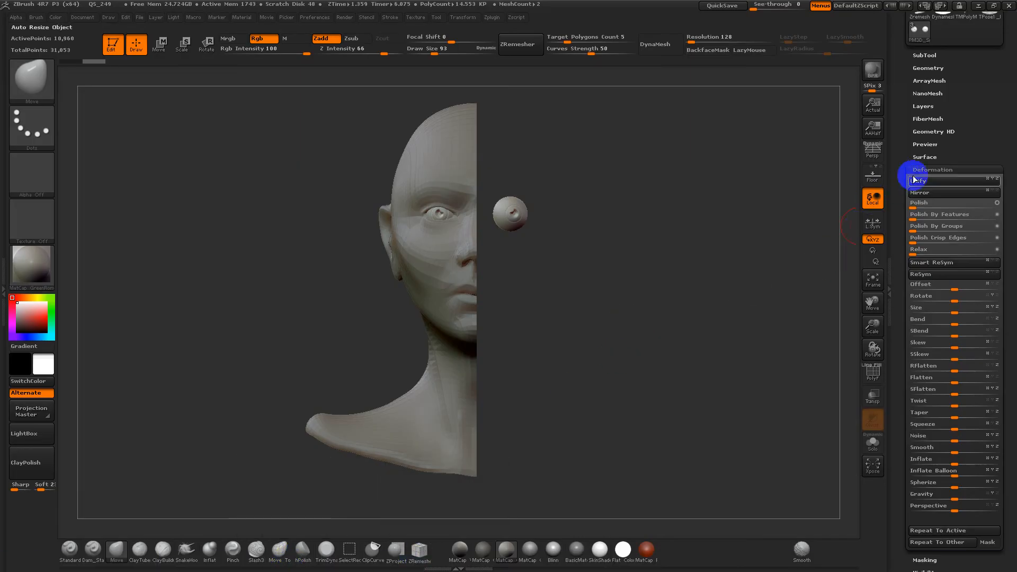
Step: Make the Dynamesh1 head the active subtool and switch to 3ds Max
{"action": "left_click", "coordinate": [925, 55]}
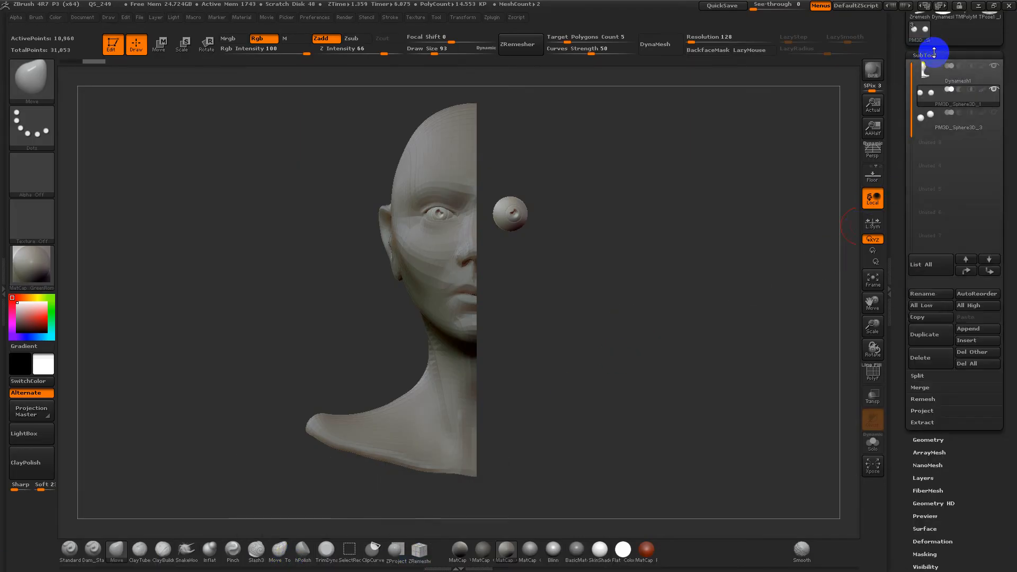
{"action": "left_click", "coordinate": [938, 81]}
{"action": "left_click_drag", "start_coordinate": [852, 159], "coordinate": [619, 294]}
{"action": "key", "text": "super+d"}
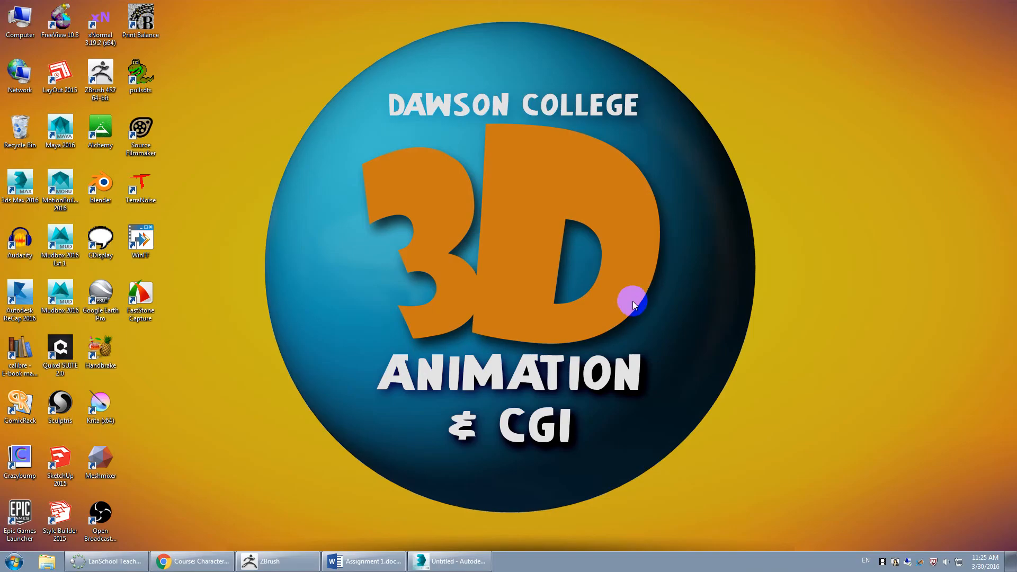
{"action": "left_click", "coordinate": [422, 561]}
Step: Add an STL Check modifier above Symmetry on the head mesh and enable its check for all error types
{"action": "left_click_drag", "start_coordinate": [629, 309], "coordinate": [589, 329]}
{"action": "middle_click_drag", "start_coordinate": [528, 331], "coordinate": [692, 256]}
{"action": "left_click", "coordinate": [867, 118]}
{"action": "middle_click_drag", "start_coordinate": [783, 165], "coordinate": [564, 225], "text": "alt"}
{"action": "scroll", "coordinate": [563, 226], "scroll_direction": "down", "scroll_amount": 3}
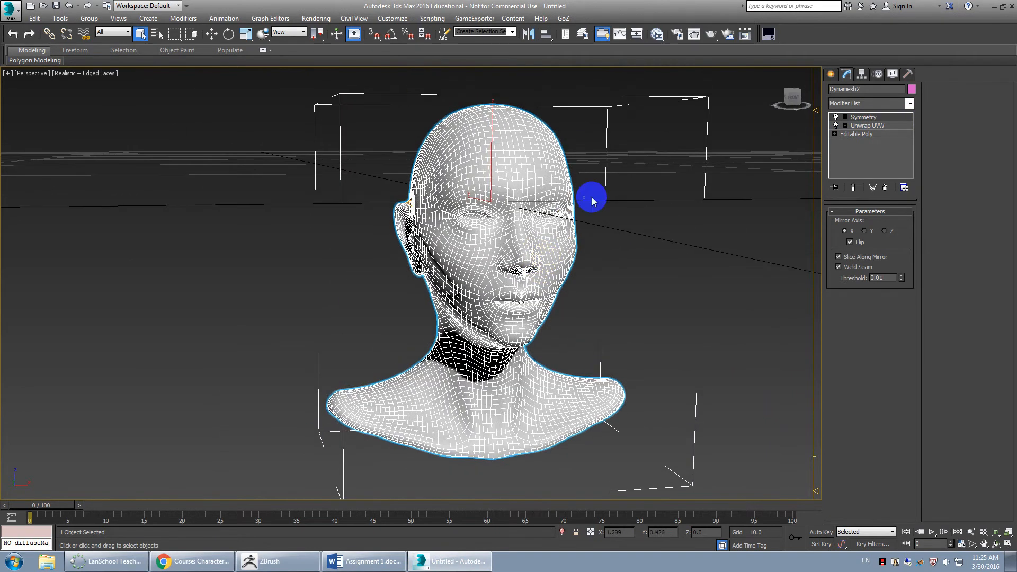
{"action": "left_click", "coordinate": [868, 104]}
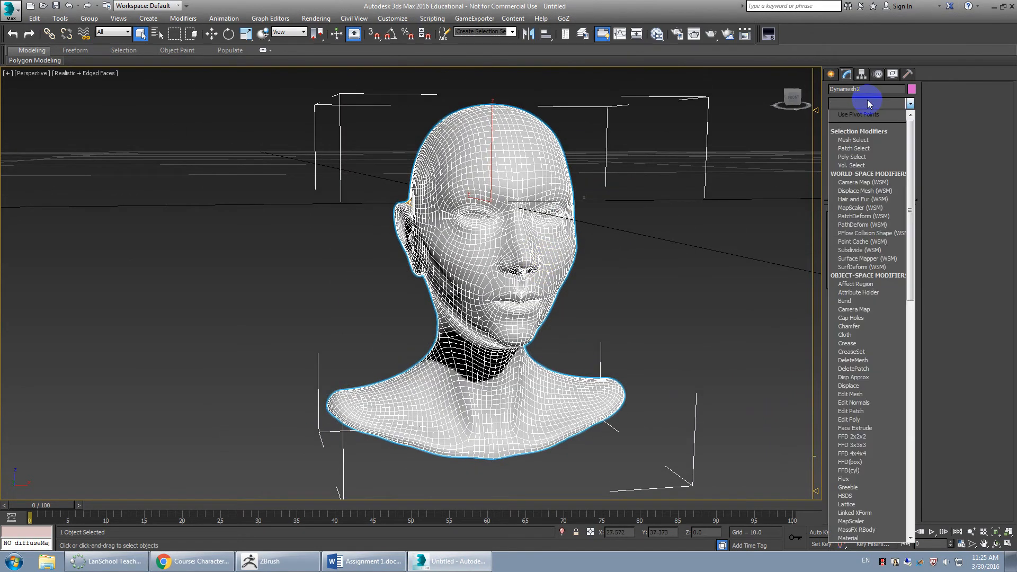
{"action": "type", "text": "st"}
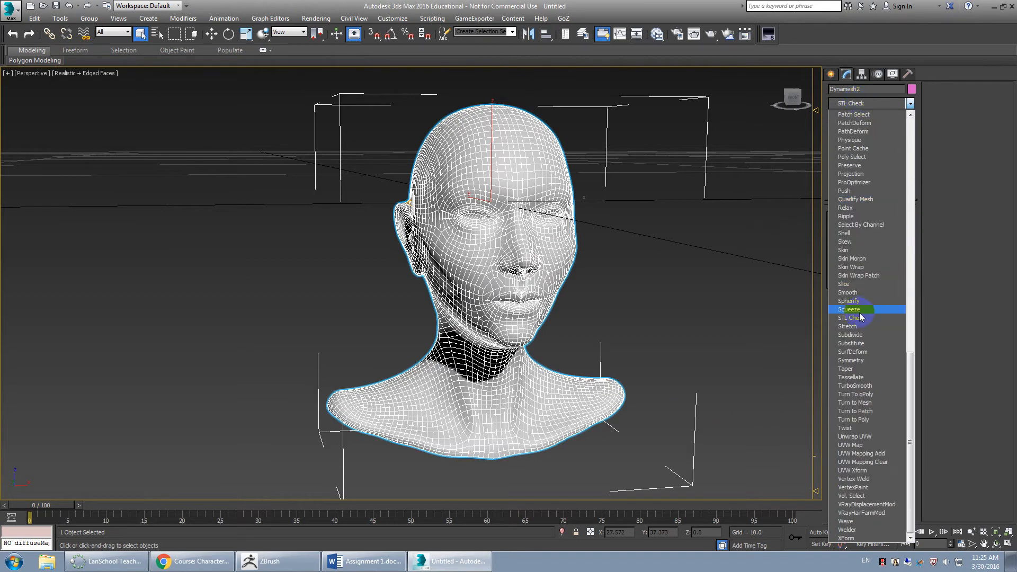
{"action": "left_click", "coordinate": [864, 319]}
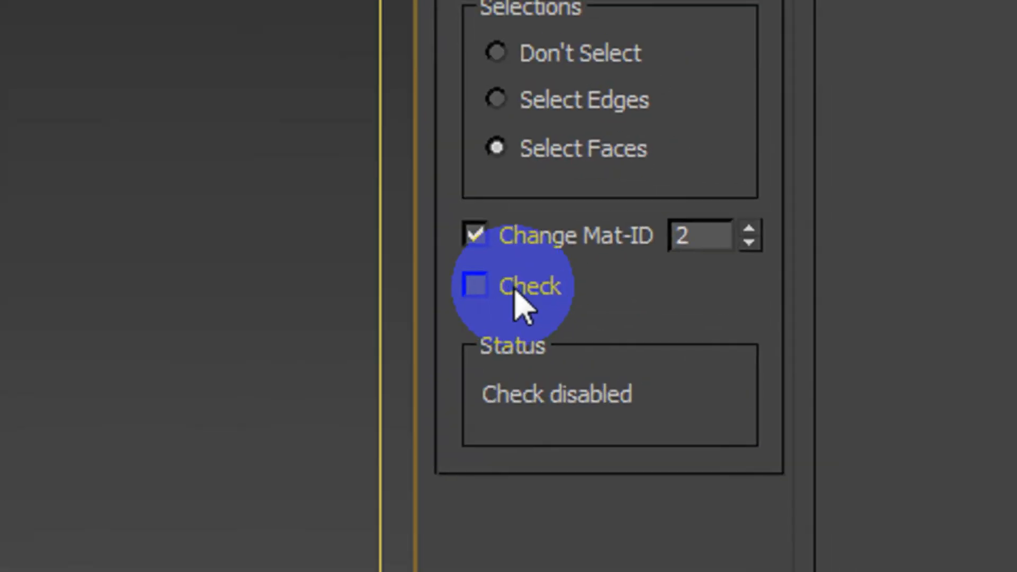
{"action": "left_click", "coordinate": [847, 379]}
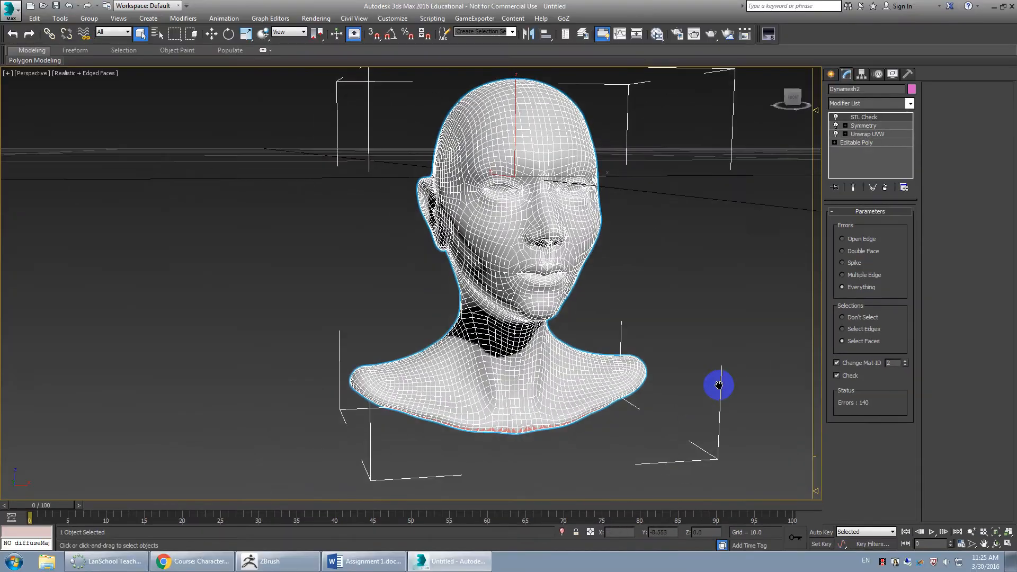
Step: Examine the flagged faces along the underside of the bust, with and without edges, and limit the check to Open Edge errors
{"action": "middle_click_drag", "start_coordinate": [717, 382], "coordinate": [424, 275], "text": "alt"}
{"action": "key", "text": "F4"}
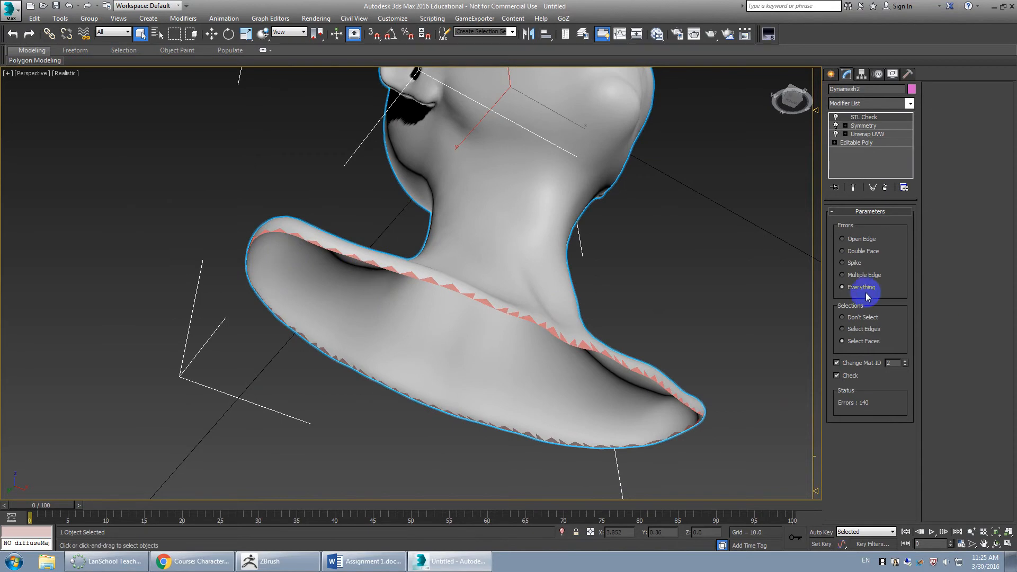
{"action": "key", "text": "F4"}
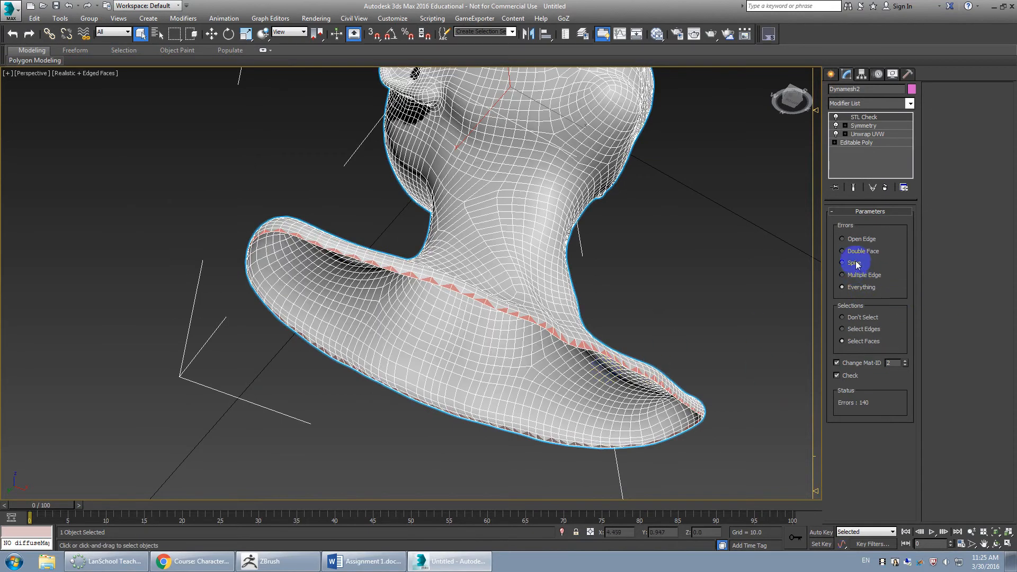
{"action": "key", "text": "F4"}
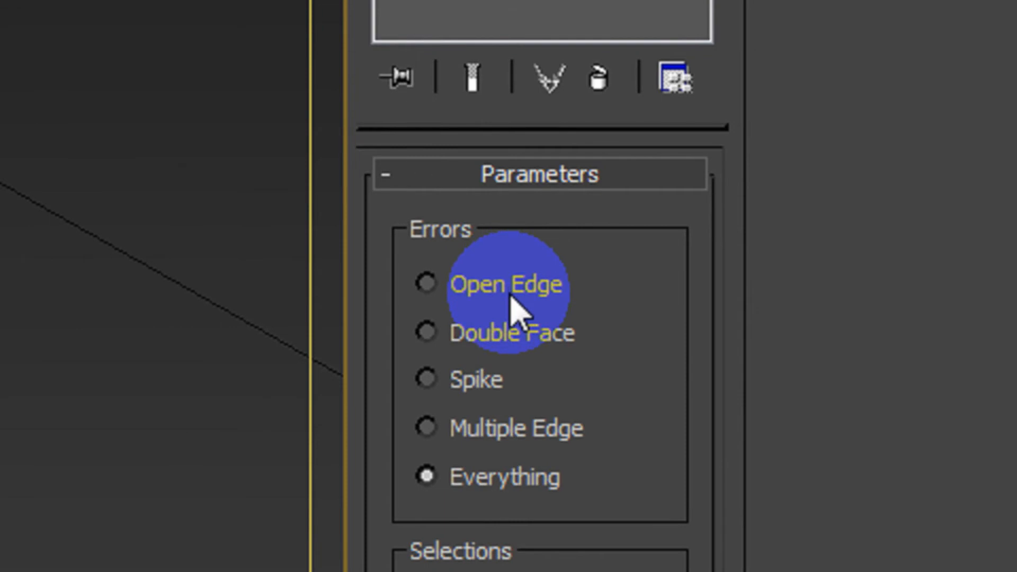
{"action": "left_click", "coordinate": [862, 240]}
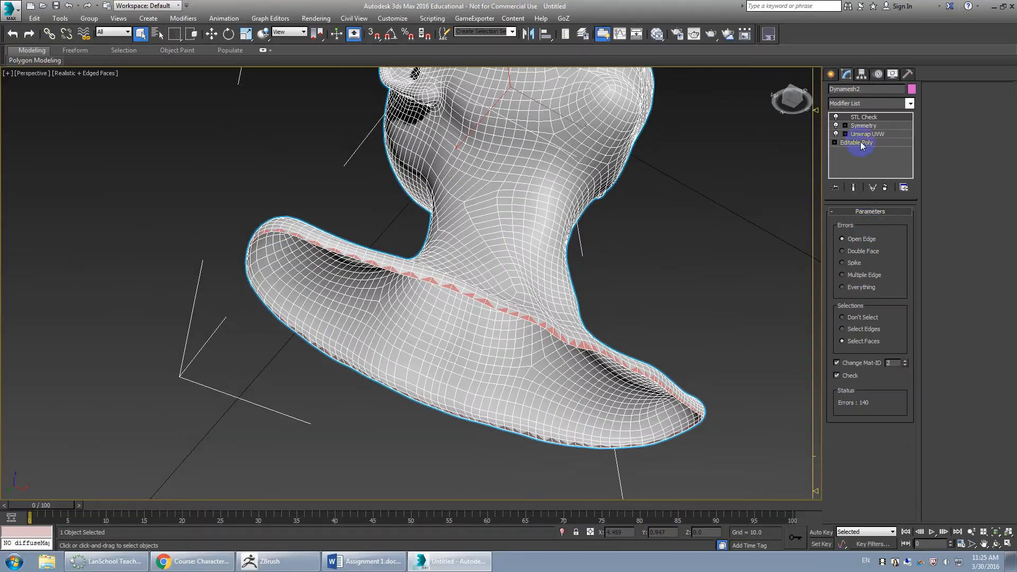
Step: Remove the STL Check modifier from the head's modifier stack
{"action": "middle_click_drag", "start_coordinate": [647, 240], "coordinate": [639, 346], "text": "alt"}
{"action": "left_click", "coordinate": [885, 187]}
{"action": "middle_click_drag", "start_coordinate": [737, 152], "coordinate": [690, 220], "text": "alt"}
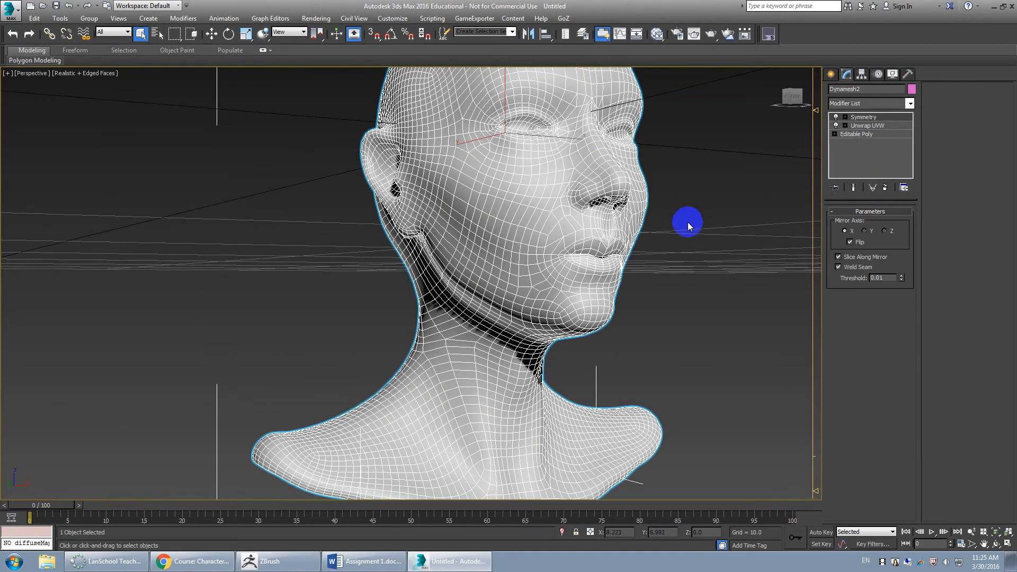
Step: Try sending the mirrored head to ZBrush through GoZ with the high-resolution details transferred to the modified mesh
{"action": "left_click", "coordinate": [564, 20]}
{"action": "left_click", "coordinate": [566, 32]}
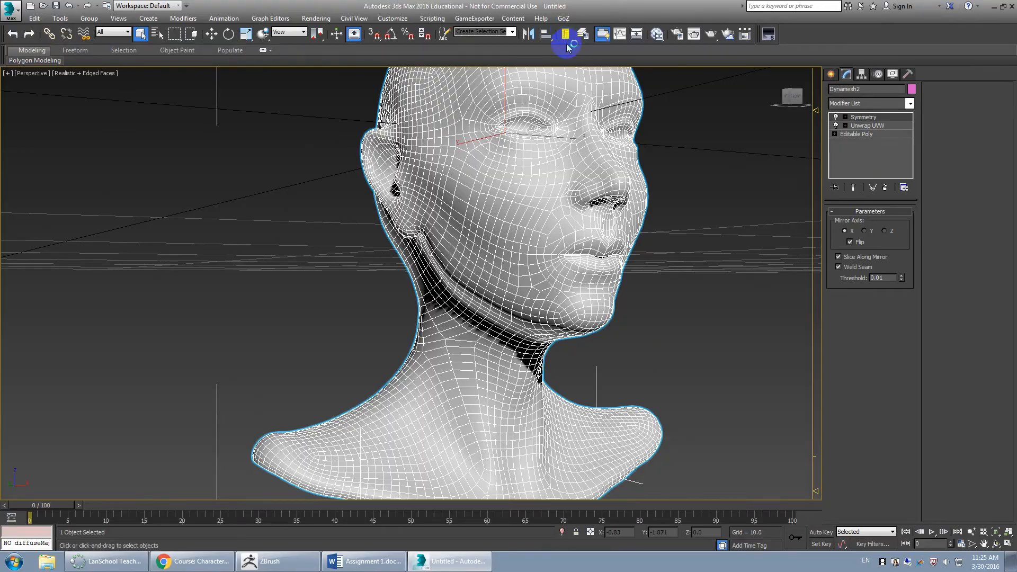
{"action": "left_click", "coordinate": [479, 333]}
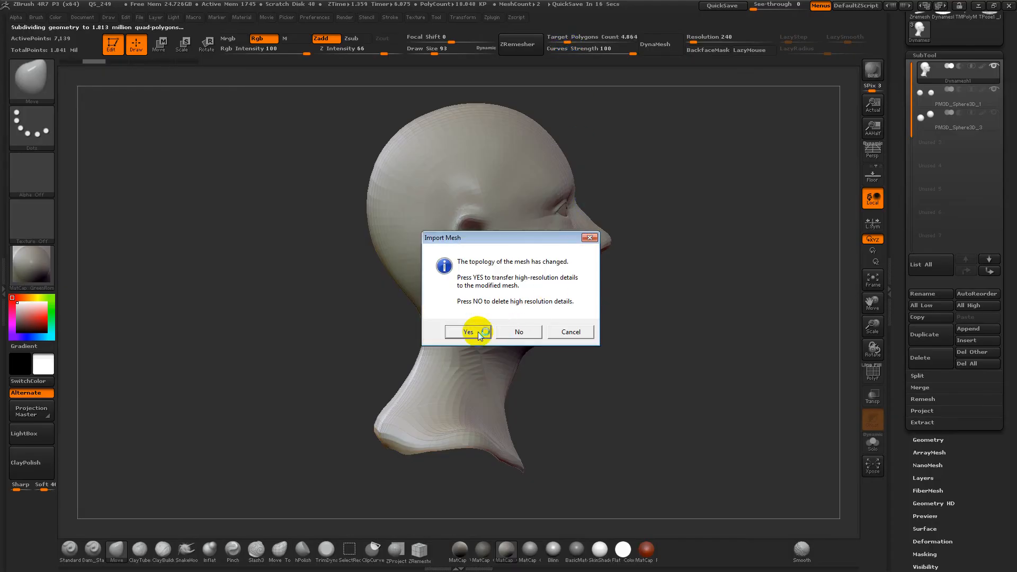
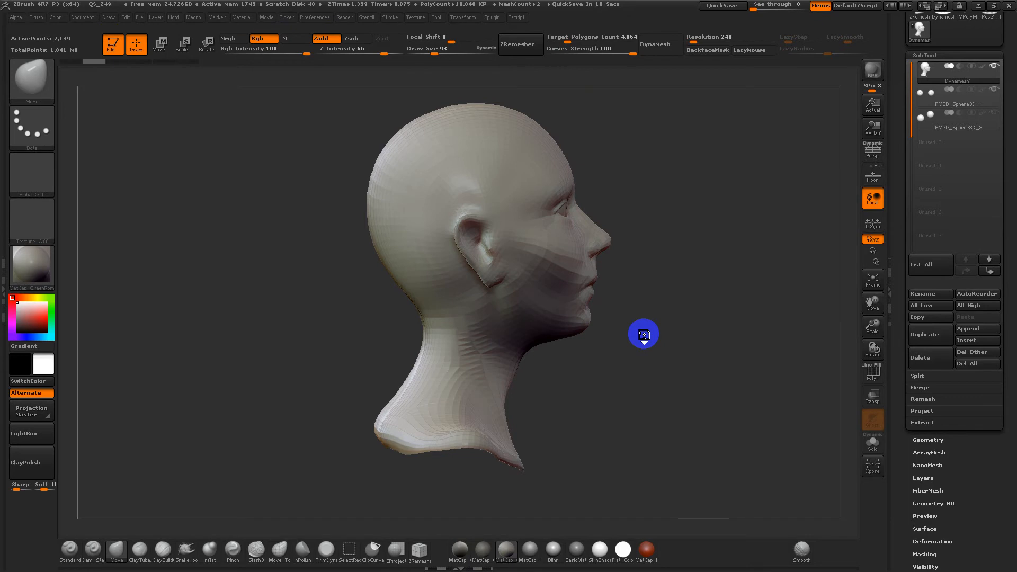
{"action": "left_click_drag", "start_coordinate": [622, 293], "coordinate": [688, 295]}
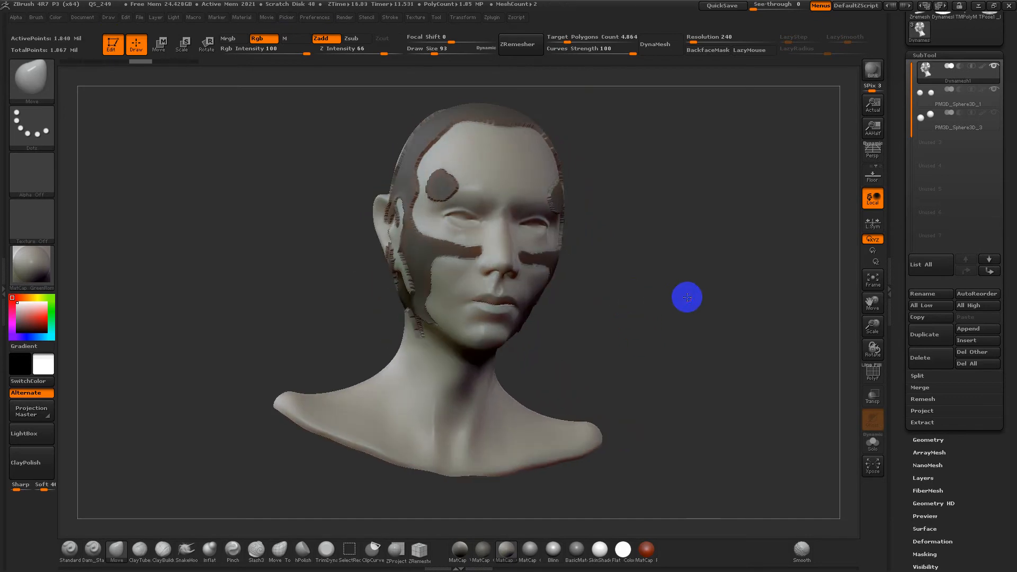
{"action": "left_click_drag", "start_coordinate": [636, 247], "coordinate": [670, 268]}
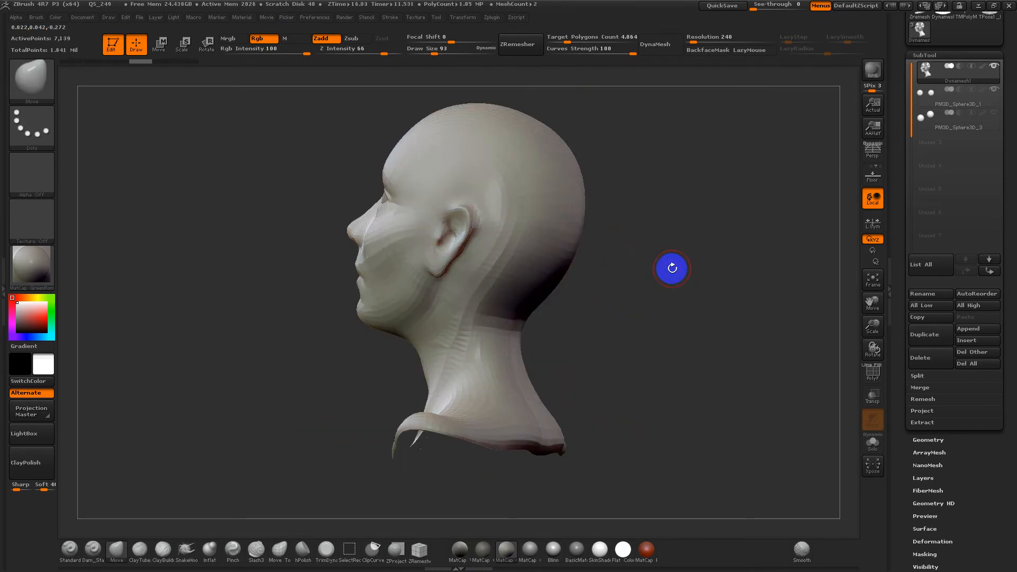
Step: Return to 3ds Max and send the head to ZBrush through GoZ again, discarding the high-resolution details
{"action": "key", "text": "super+d"}
{"action": "left_click", "coordinate": [454, 562]}
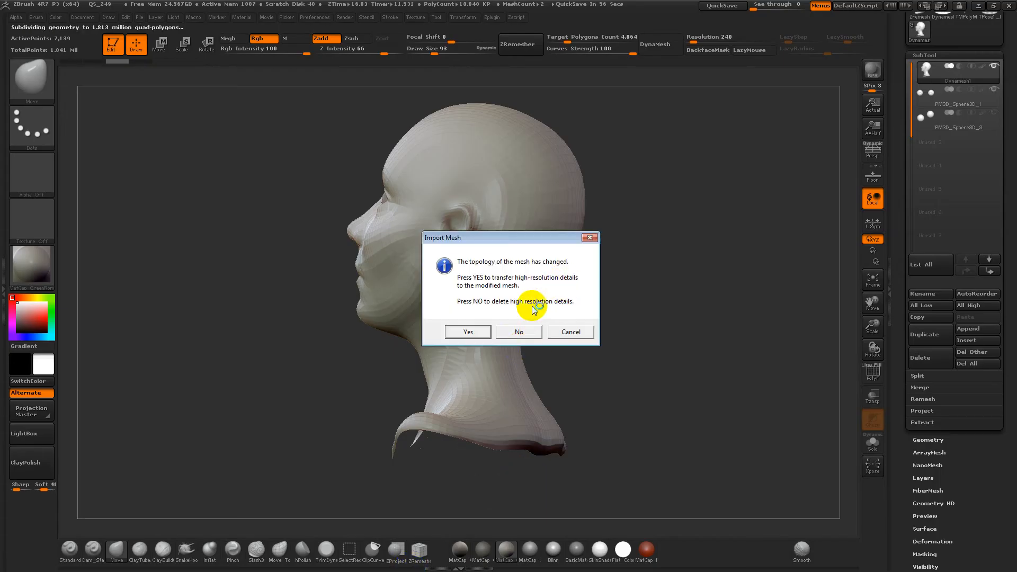
{"action": "left_click", "coordinate": [520, 332]}
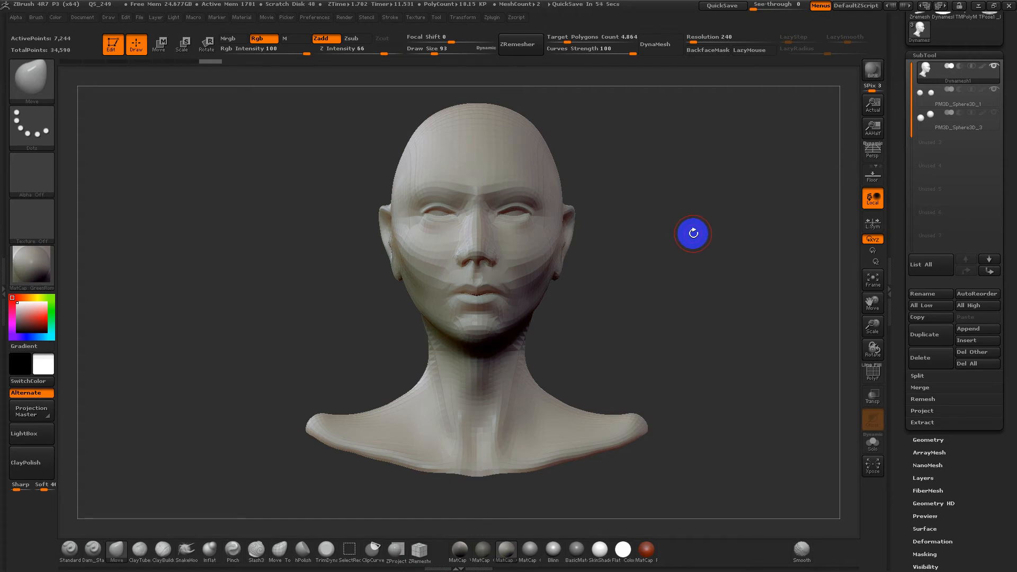
Step: Select the PM3D_Sphere3D_1 eyeballs subtool and rotate it about the Y axis so the eyes face forward in the sockets
{"action": "left_click_drag", "start_coordinate": [904, 123], "coordinate": [897, 210]}
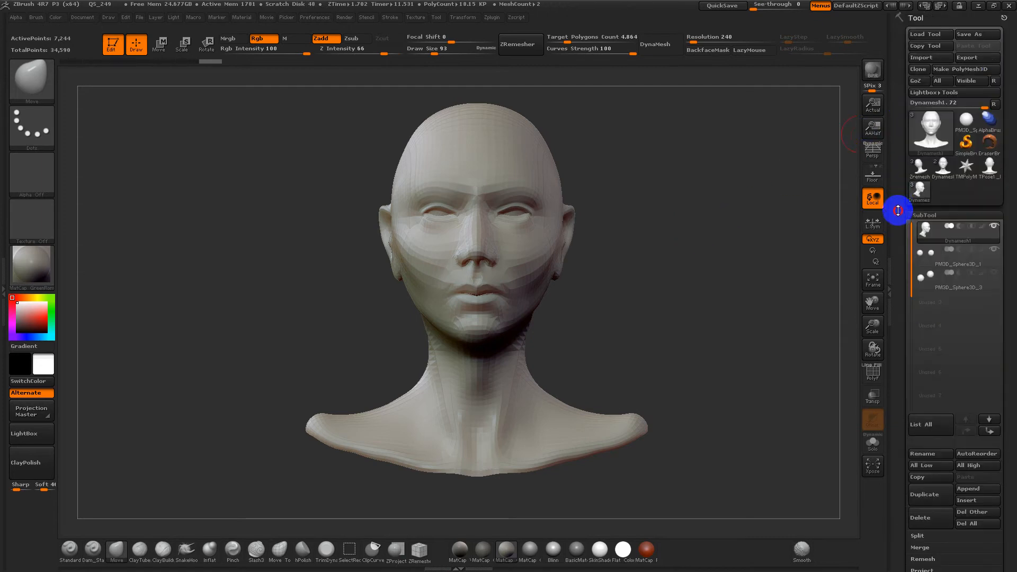
{"action": "mouse_move", "coordinate": [994, 255]}
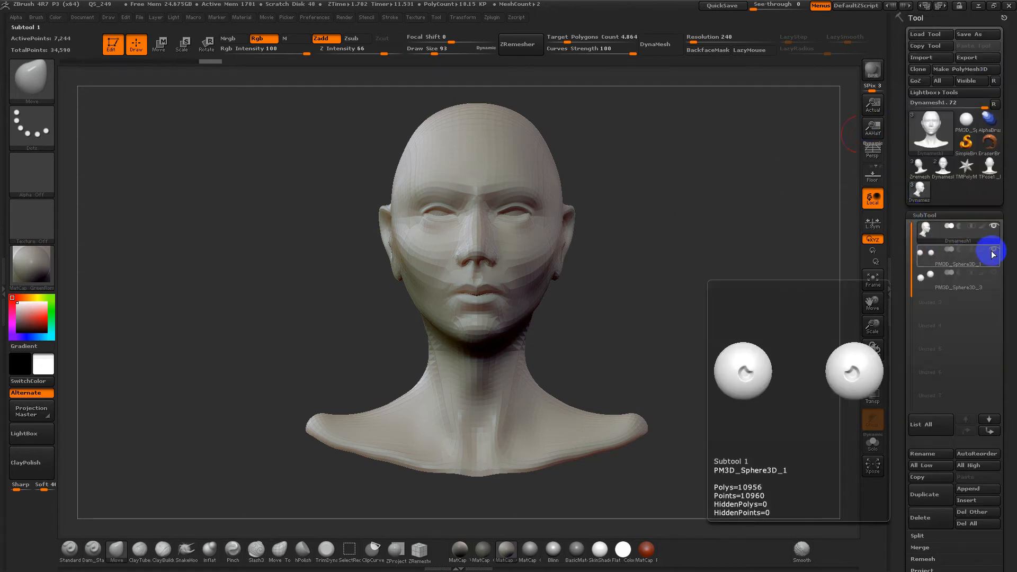
{"action": "left_click", "coordinate": [938, 259]}
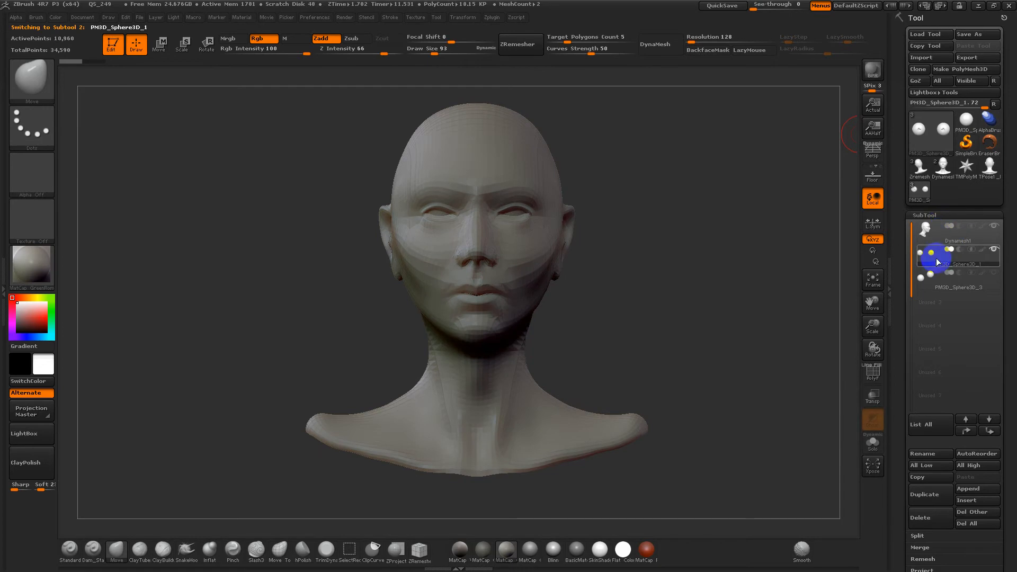
{"action": "left_click", "coordinate": [960, 214]}
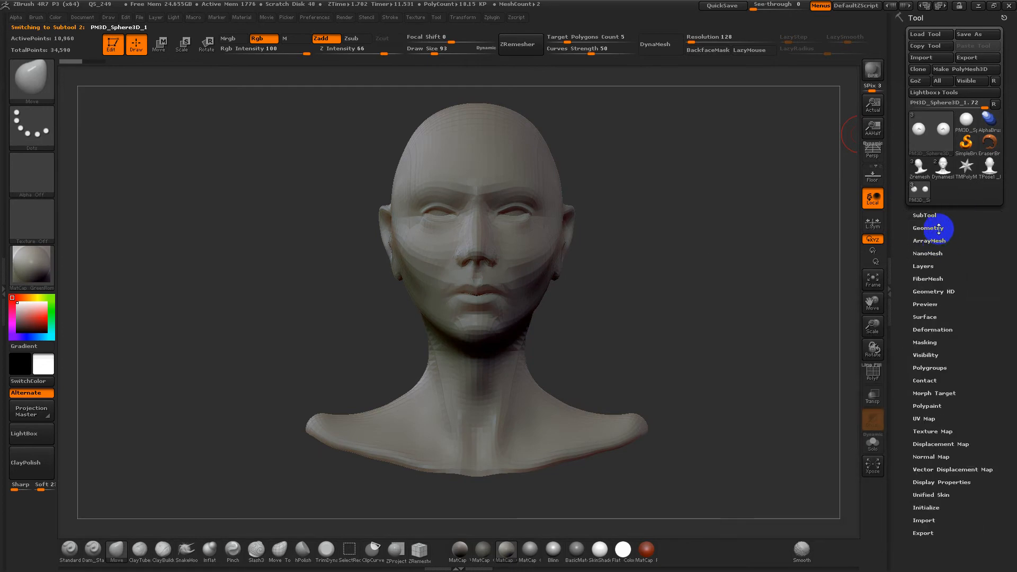
{"action": "left_click", "coordinate": [933, 329]}
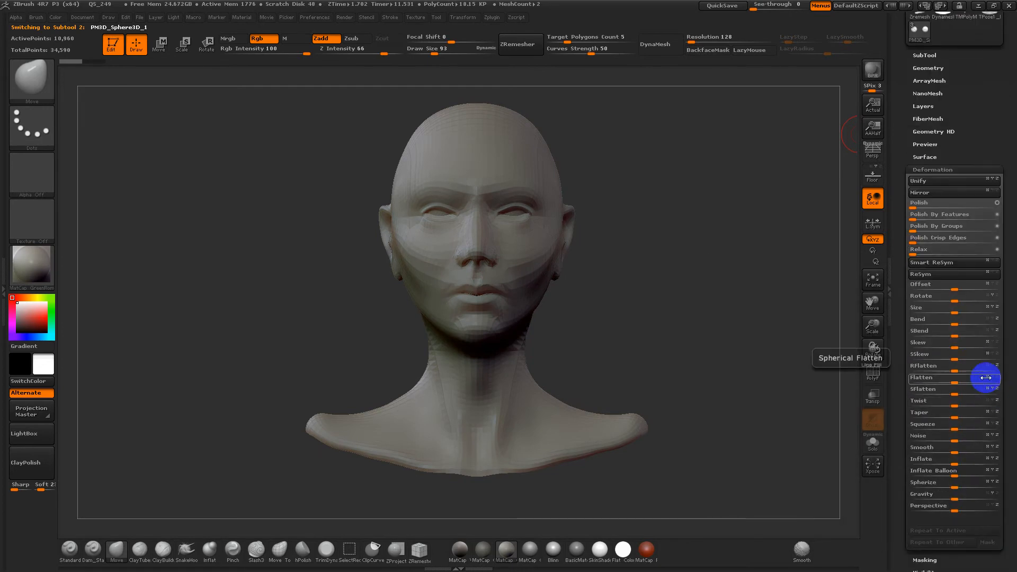
{"action": "left_click_drag", "start_coordinate": [980, 296], "coordinate": [1014, 300]}
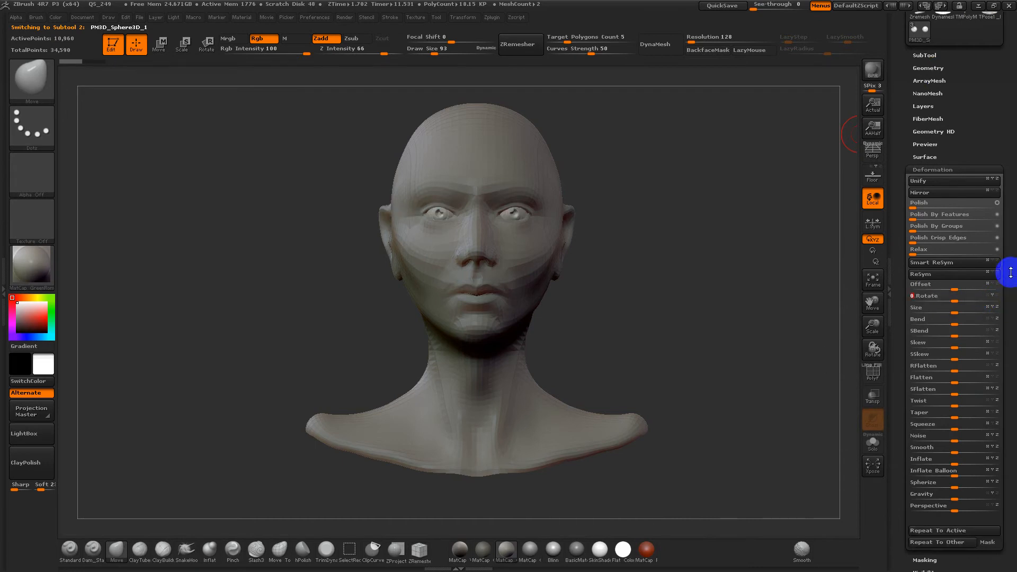
Step: Select the Dynamesh1 head subtool, preview its smoothed subdivision up close, and turn the smoothing preview off again
{"action": "left_click", "coordinate": [936, 54]}
{"action": "left_click", "coordinate": [945, 79]}
{"action": "left_click_drag", "start_coordinate": [687, 253], "coordinate": [690, 297], "text": "alt"}
{"action": "key", "text": "d"}
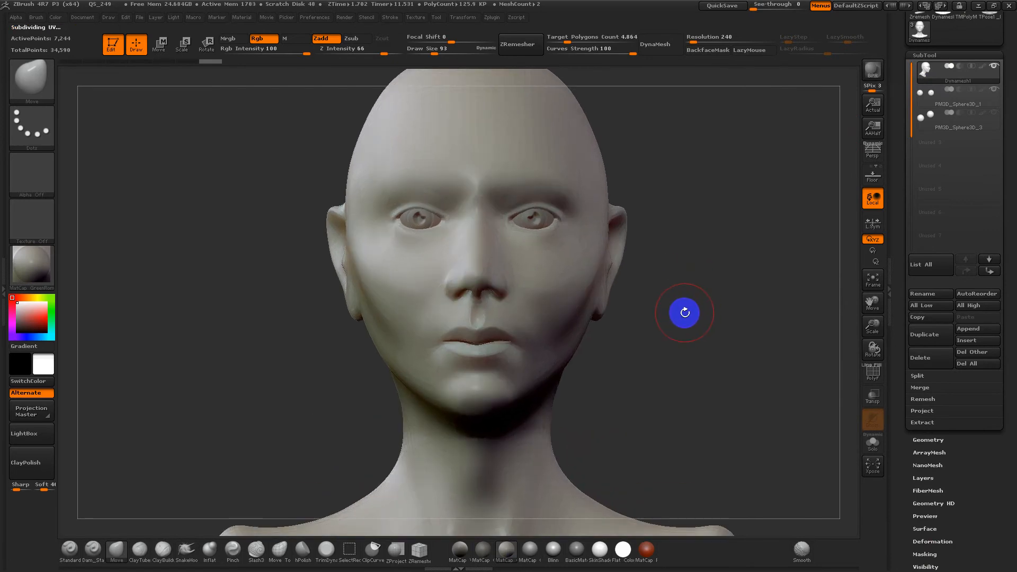
{"action": "key", "text": "shift+d"}
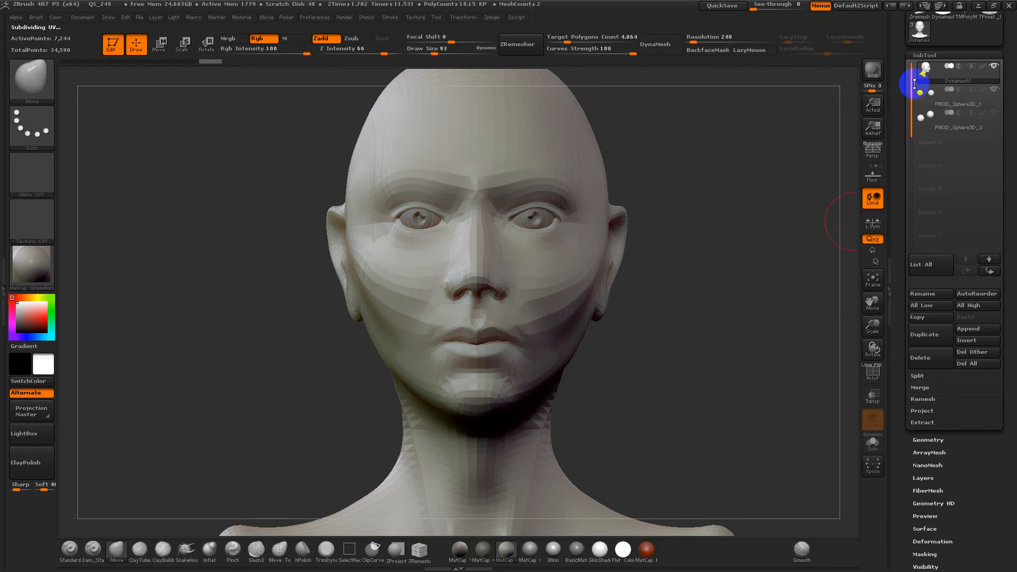
Step: Display the polygon wireframe on the head with the Move brush active
{"action": "left_click", "coordinate": [924, 55]}
{"action": "key", "text": "shift+f"}
{"action": "key", "text": "b"}
{"action": "key", "text": "m"}
{"action": "key", "text": "v"}
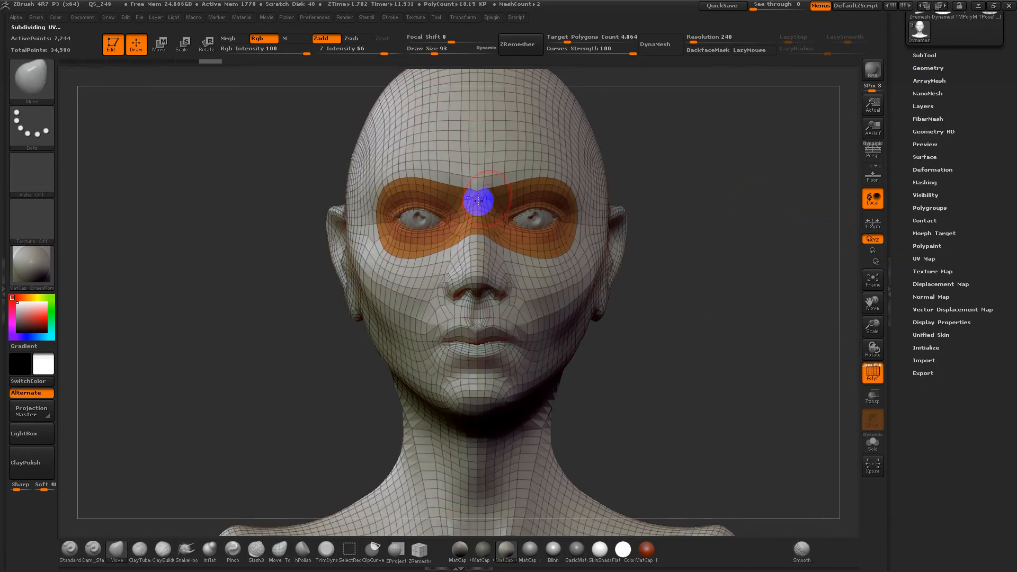
{"action": "left_click_drag", "start_coordinate": [665, 272], "coordinate": [755, 310]}
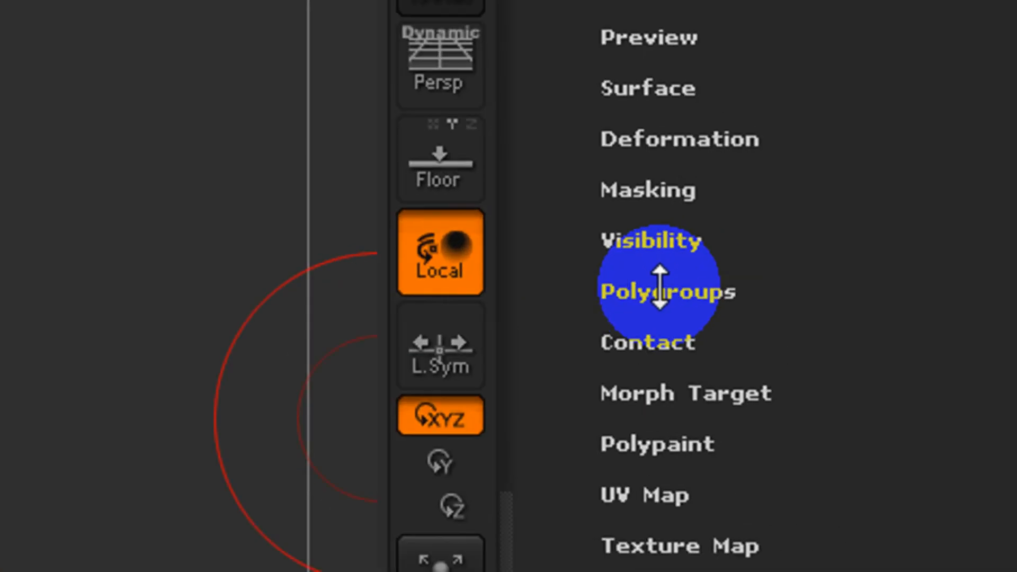
Step: Assign polygroups to the head based on its UV layout
{"action": "left_click", "coordinate": [927, 207]}
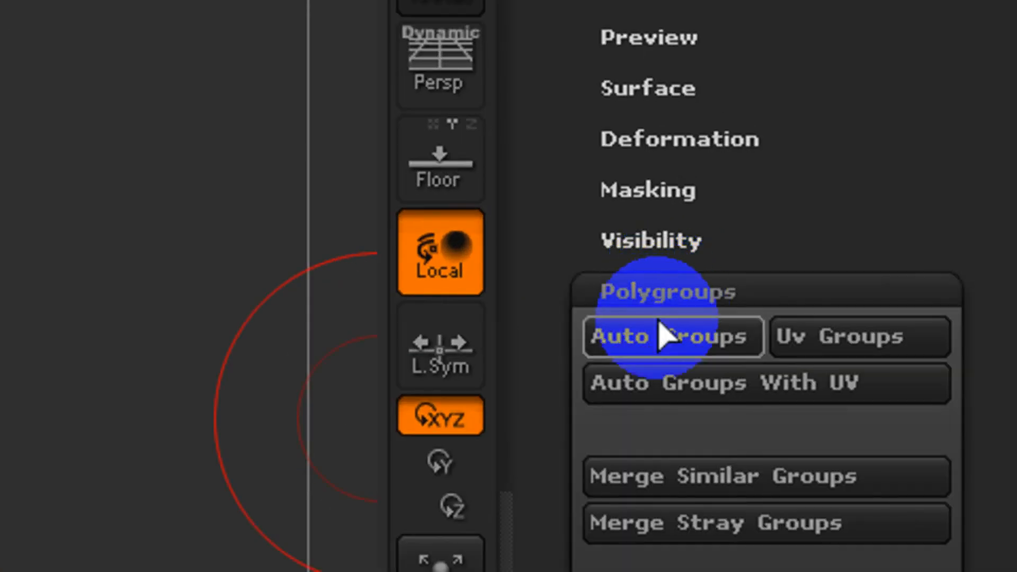
{"action": "left_click_drag", "start_coordinate": [577, 377], "coordinate": [742, 223]}
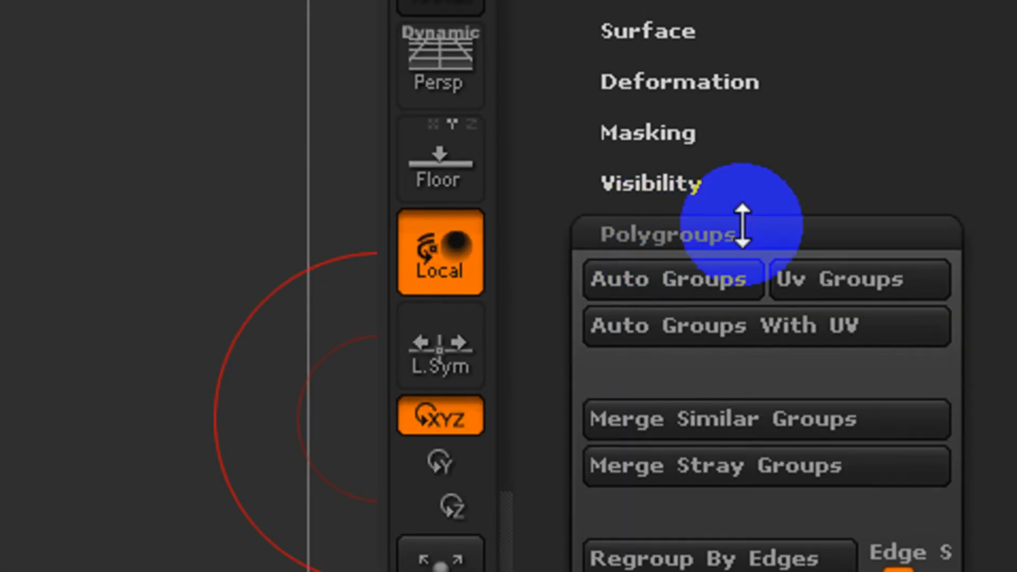
{"action": "left_click", "coordinate": [841, 280]}
{"action": "left_click", "coordinate": [784, 345]}
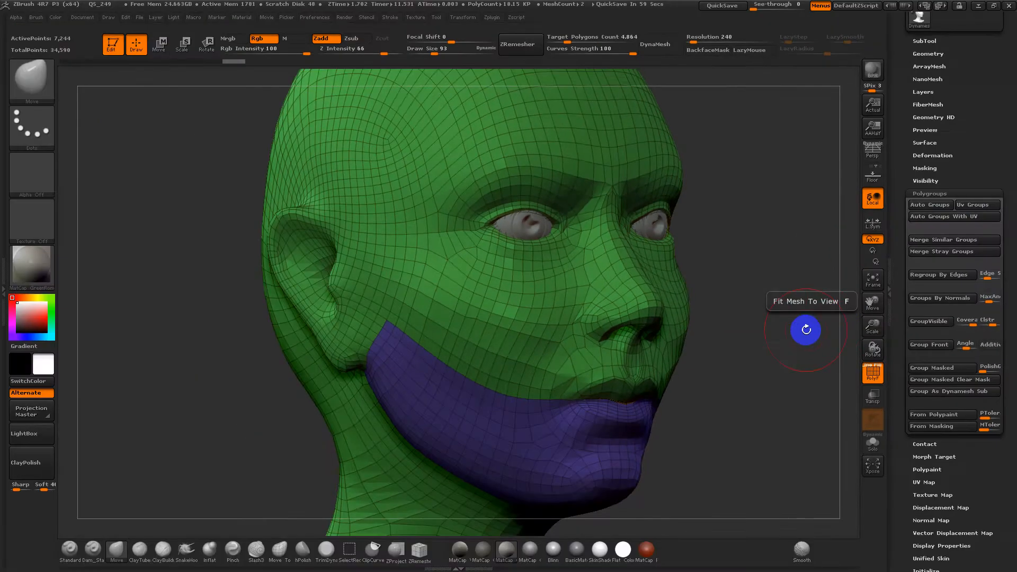
Step: Isolate the purple lower-jaw polygroup and invert the visibility to inspect the rest of the head without it
{"action": "left_click_drag", "start_coordinate": [796, 348], "coordinate": [765, 290]}
{"action": "key", "text": "f"}
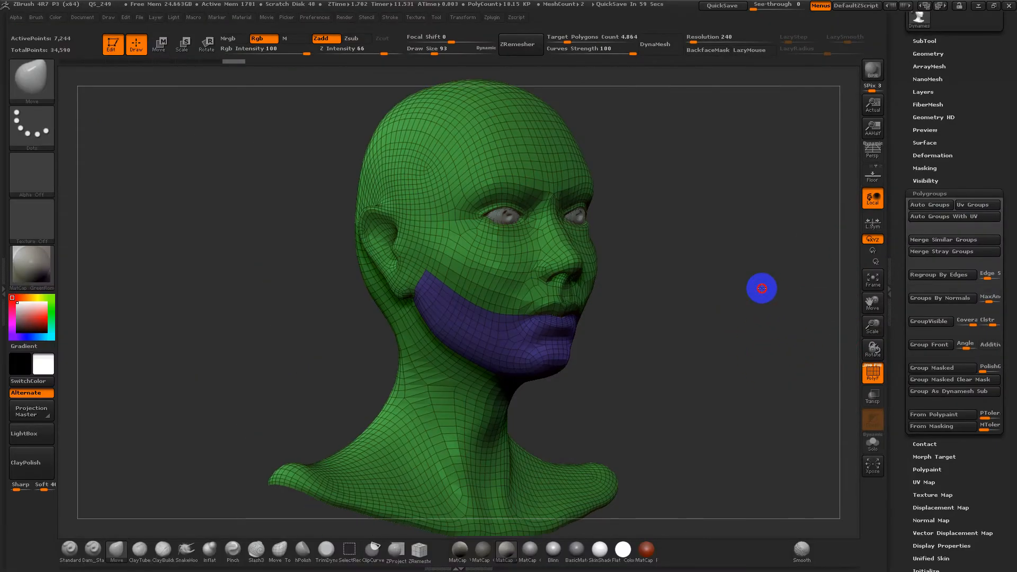
{"action": "left_click", "coordinate": [530, 352], "text": "ctrl+shift"}
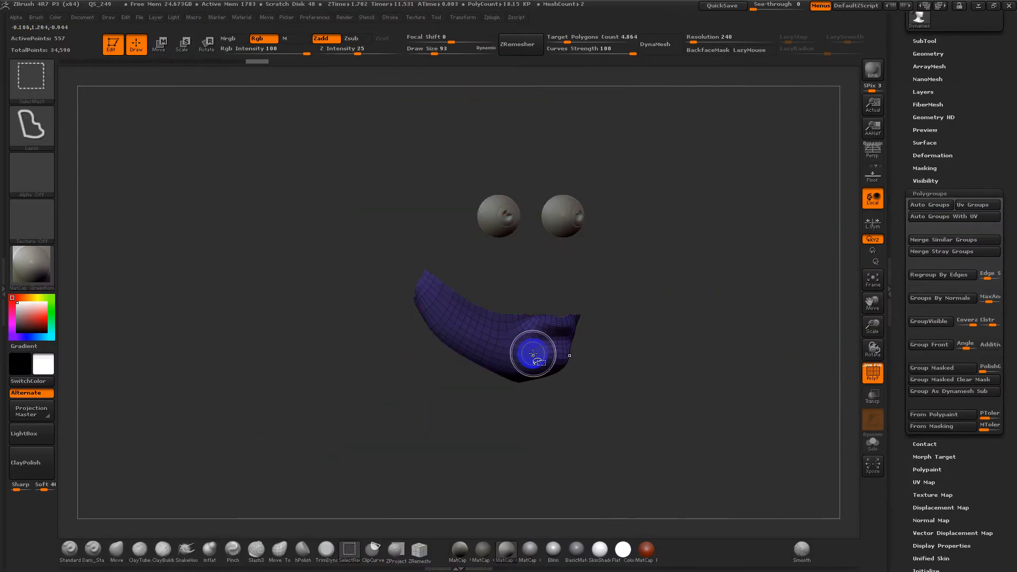
{"action": "left_click", "coordinate": [647, 359], "text": "ctrl+shift"}
{"action": "mouse_move", "coordinate": [647, 359]}
{"action": "left_mouse_down"}
{"action": "mouse_move", "coordinate": [613, 312]}
{"action": "mouse_move", "coordinate": [691, 297]}
{"action": "mouse_move", "coordinate": [701, 359]}
{"action": "mouse_move", "coordinate": [676, 370]}
{"action": "mouse_move", "coordinate": [690, 404]}
{"action": "mouse_move", "coordinate": [634, 324]}
{"action": "mouse_move", "coordinate": [634, 365]}
{"action": "mouse_move", "coordinate": [655, 363]}
{"action": "left_mouse_up"}
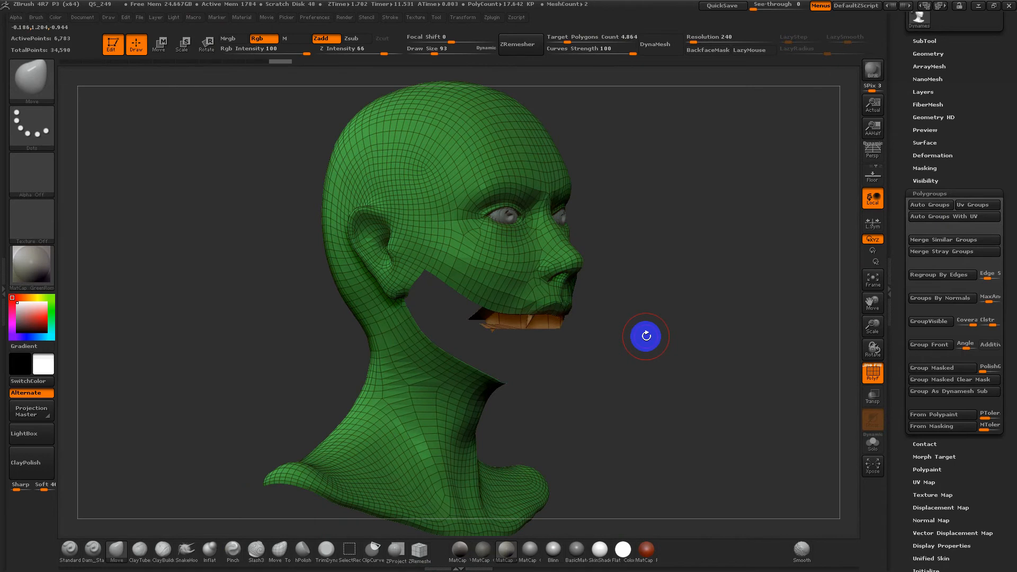
Step: Turn off the polygon wireframe display and make the whole head visible again
{"action": "key", "text": "shift+f"}
{"action": "left_click", "coordinate": [638, 311], "text": "ctrl+shift"}
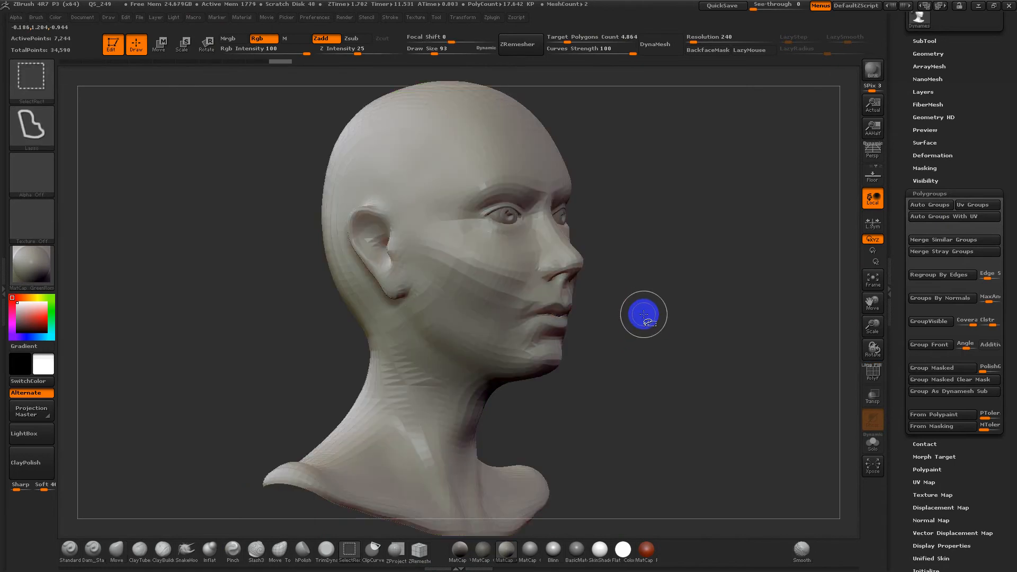
{"action": "mouse_move", "coordinate": [629, 311]}
{"action": "left_mouse_down"}
{"action": "mouse_move", "coordinate": [647, 297]}
{"action": "mouse_move", "coordinate": [628, 297]}
{"action": "left_mouse_up"}
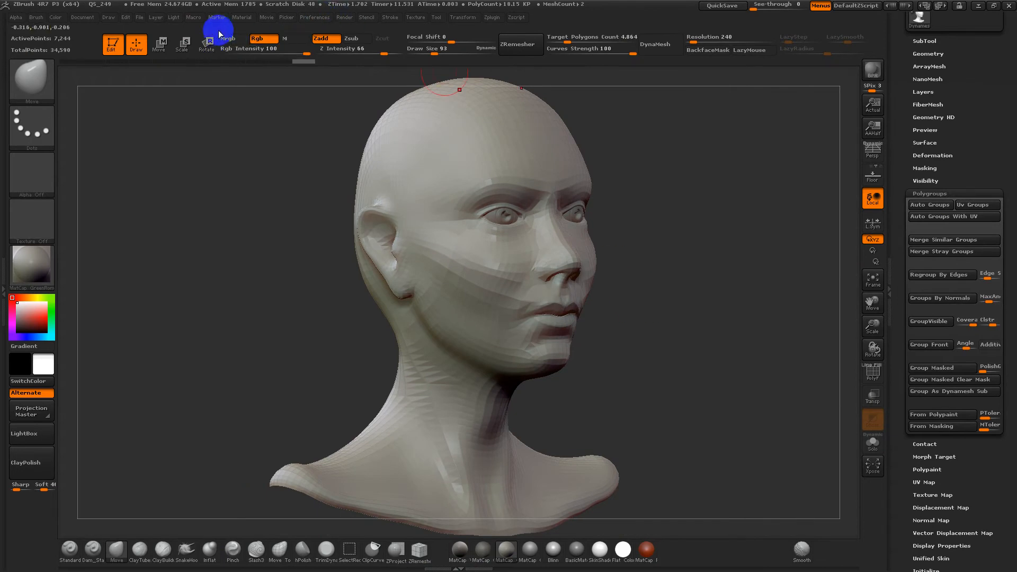
Step: Mask everything except the jaw polygroup with softened mask edges, and place a Rotate transpose line from the ear to the chin
{"action": "left_click", "coordinate": [206, 44]}
{"action": "left_click", "coordinate": [517, 333], "text": "ctrl"}
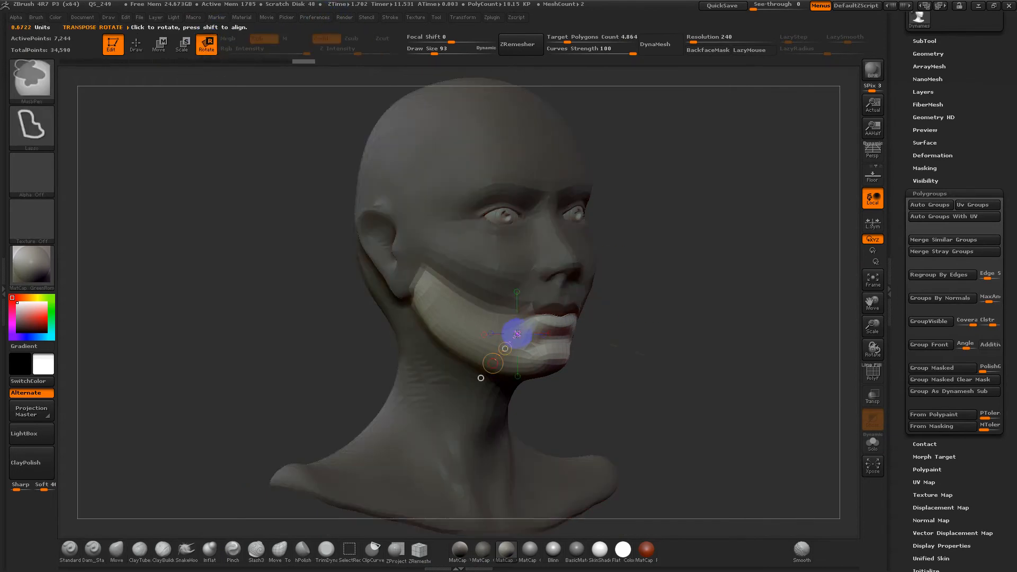
{"action": "left_click", "coordinate": [569, 333]}
{"action": "left_click_drag", "start_coordinate": [652, 329], "coordinate": [675, 320], "text": "shift"}
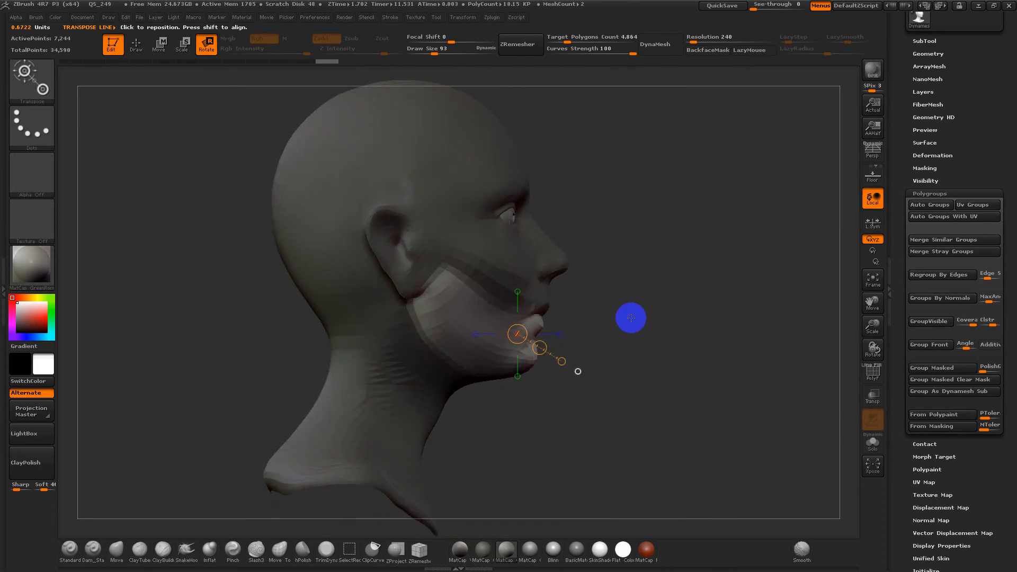
{"action": "left_click", "coordinate": [482, 310], "text": "ctrl"}
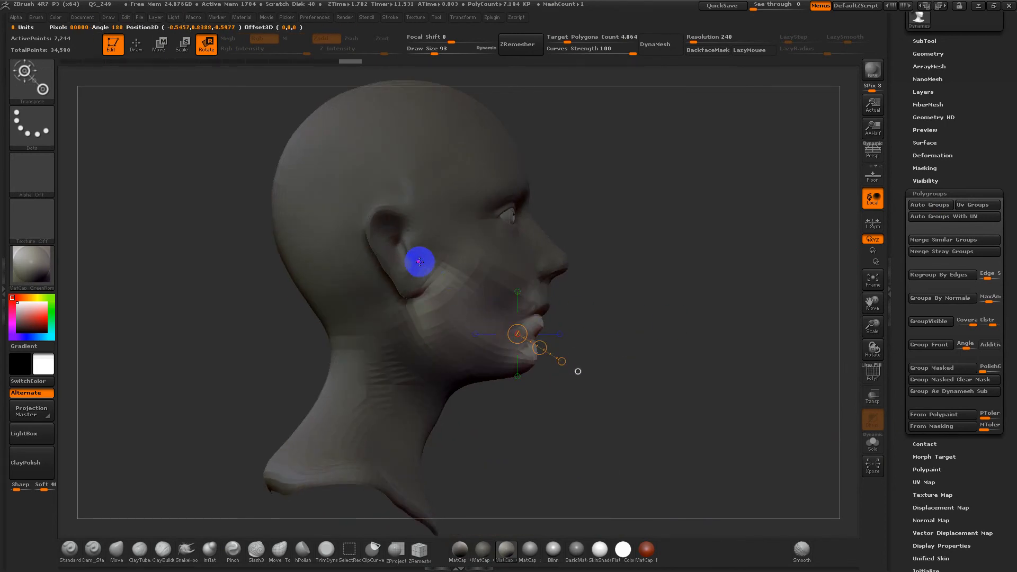
{"action": "left_click_drag", "start_coordinate": [417, 254], "coordinate": [536, 345]}
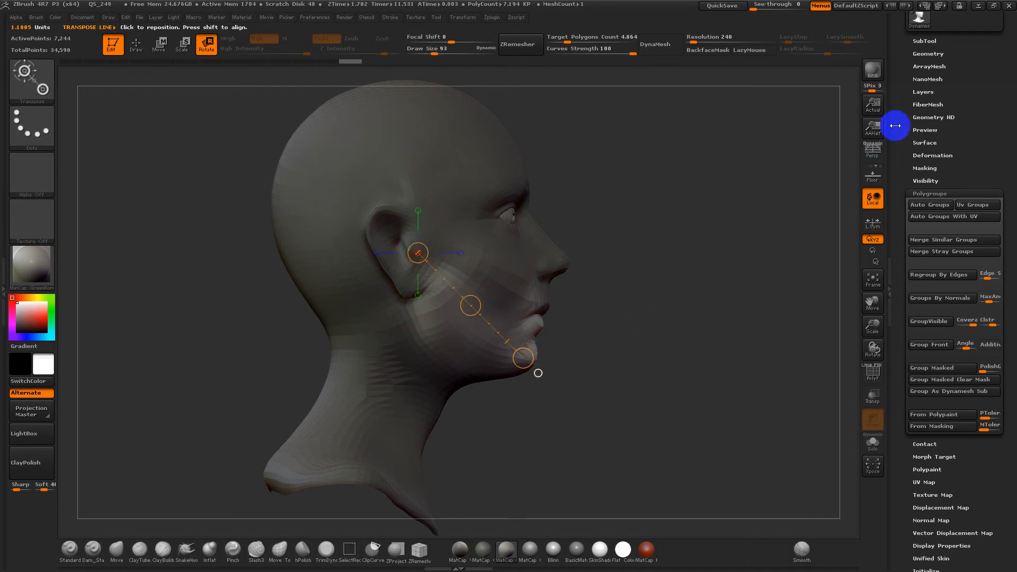
Step: Subdivide the head mesh and add a new layer to it
{"action": "left_click", "coordinate": [938, 192]}
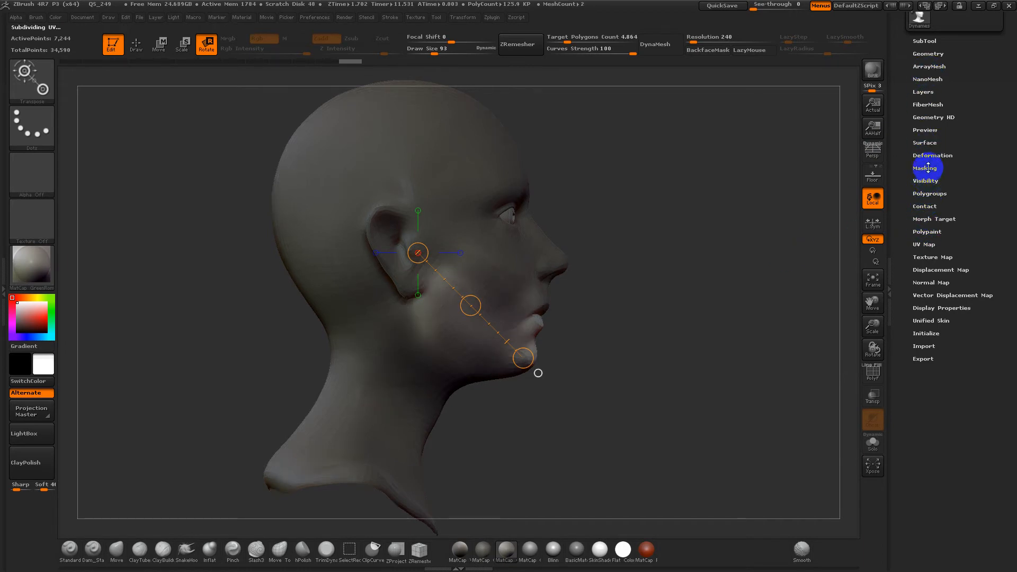
{"action": "left_click", "coordinate": [928, 106]}
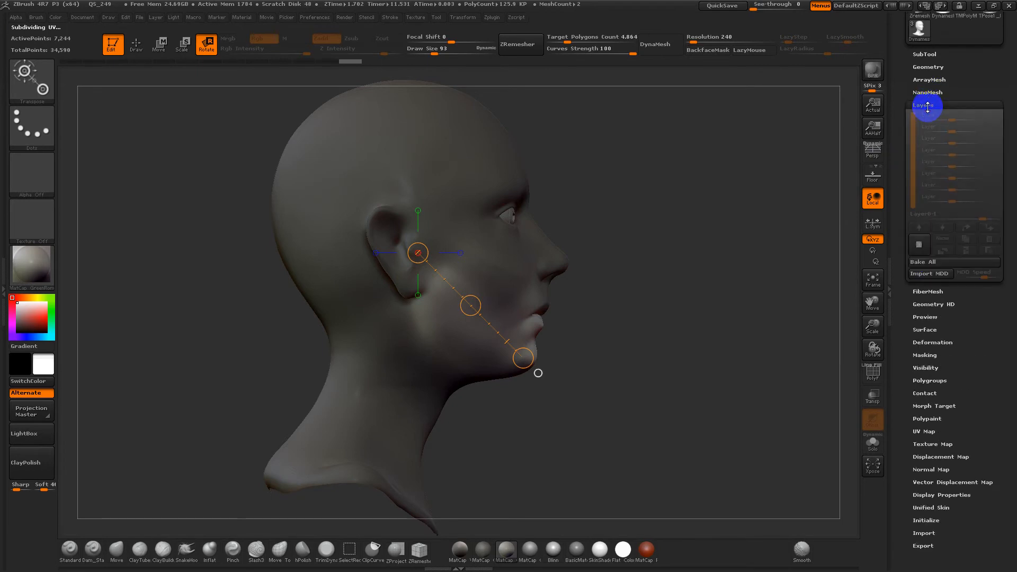
{"action": "left_click", "coordinate": [917, 246]}
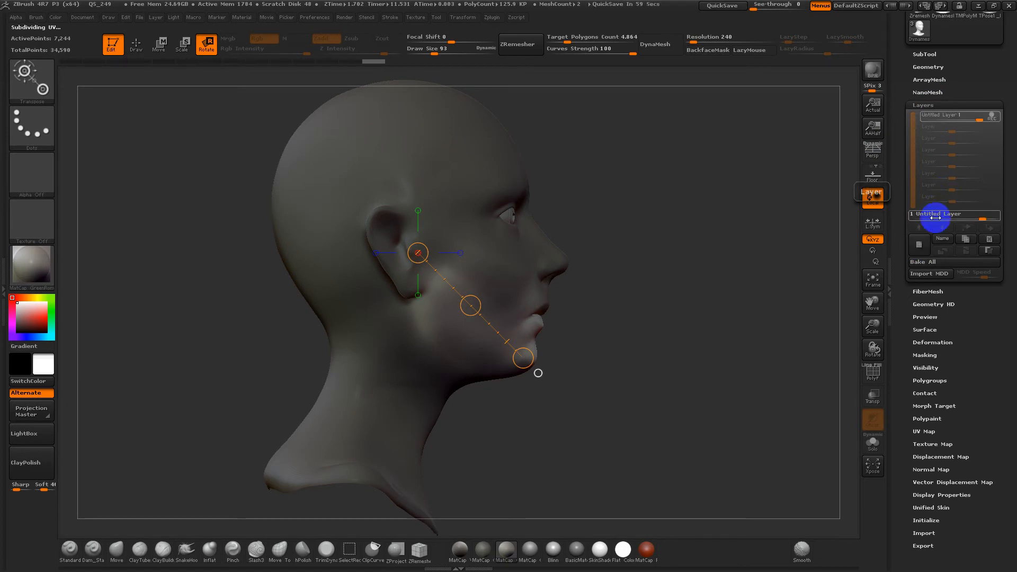
Step: Try rotating the unmasked jaw open around the ear pivot, inspect the mouth, and undo the rotation
{"action": "left_click_drag", "start_coordinate": [524, 358], "coordinate": [505, 378]}
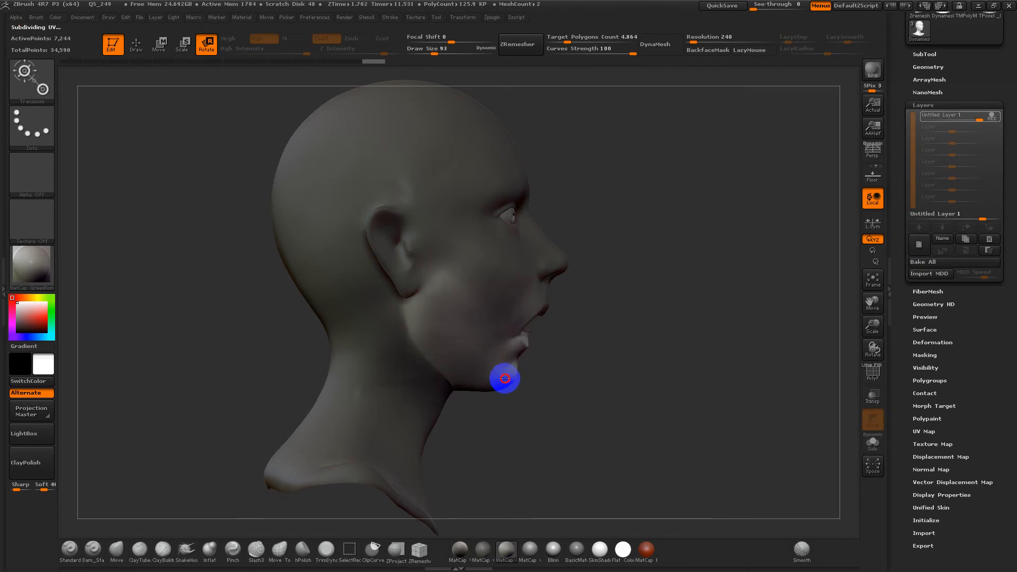
{"action": "left_click_drag", "start_coordinate": [572, 351], "coordinate": [645, 341]}
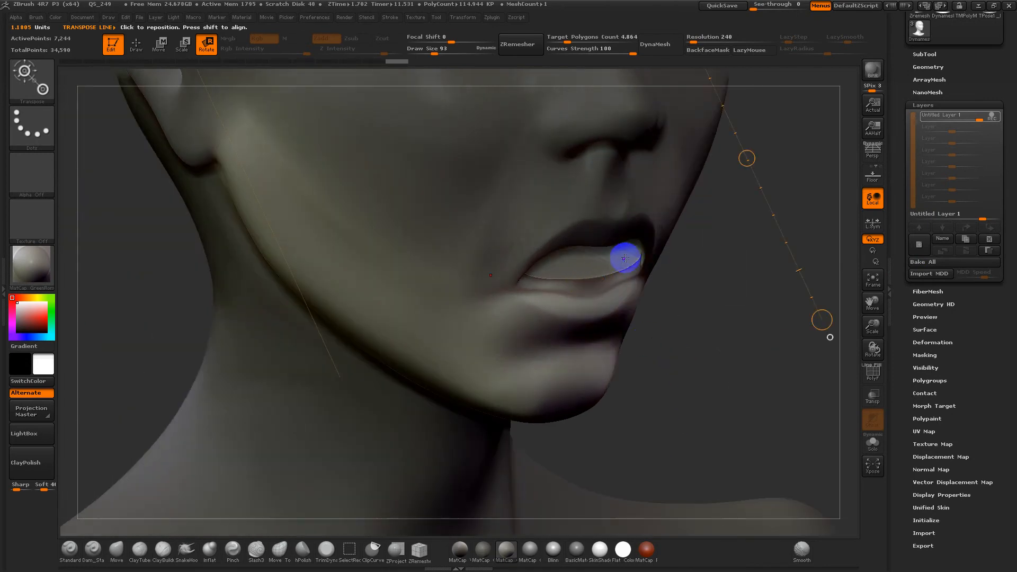
{"action": "key", "text": "ctrl+z"}
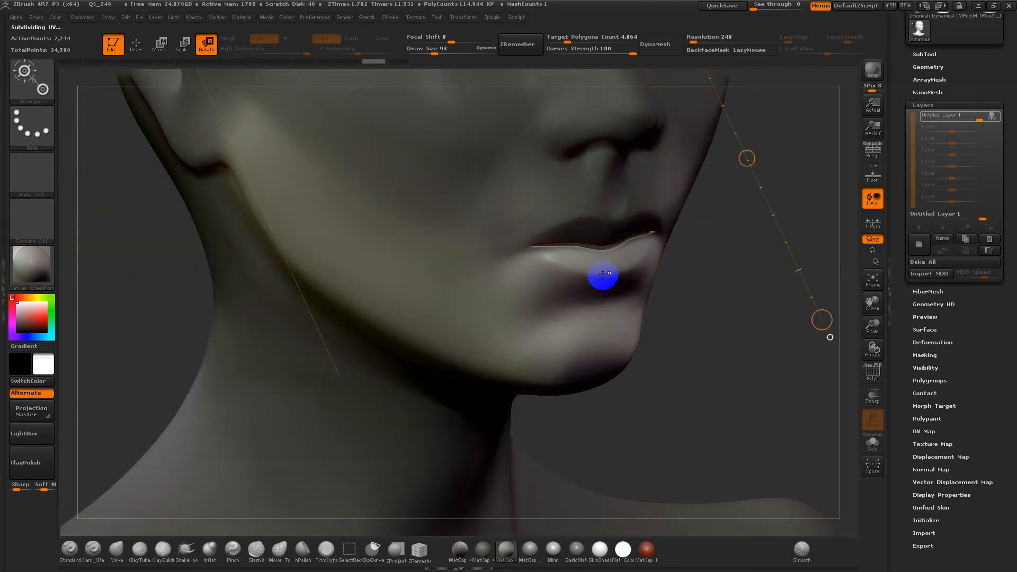
{"action": "mouse_move", "coordinate": [710, 291]}
{"action": "left_mouse_down"}
{"action": "mouse_move", "coordinate": [729, 329]}
{"action": "mouse_move", "coordinate": [713, 302]}
{"action": "left_mouse_up"}
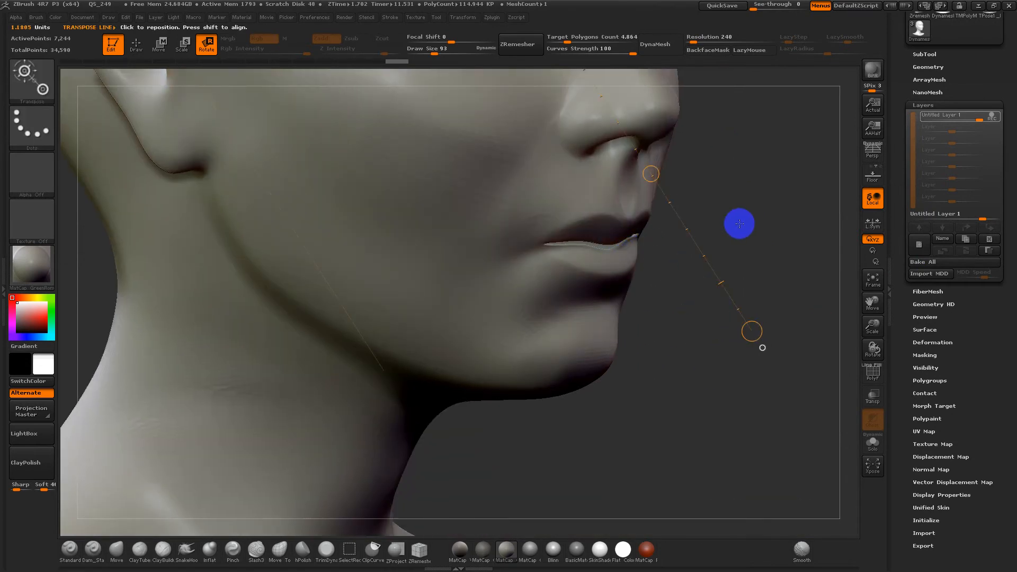
Step: Switch to 3ds Max and open the UV editor of the head's Unwrap UVW modifier
{"action": "key", "text": "super+d"}
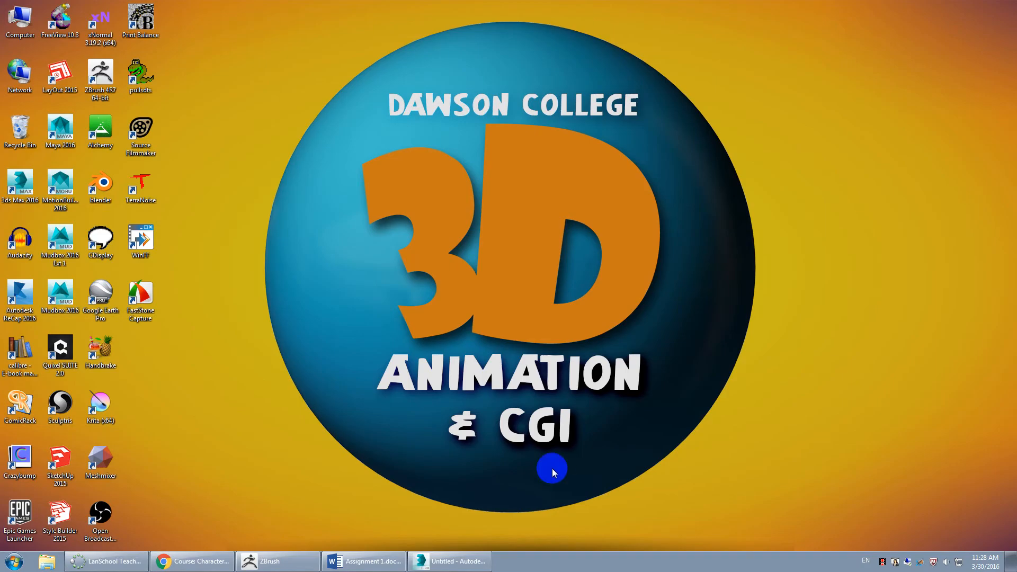
{"action": "left_click", "coordinate": [275, 560]}
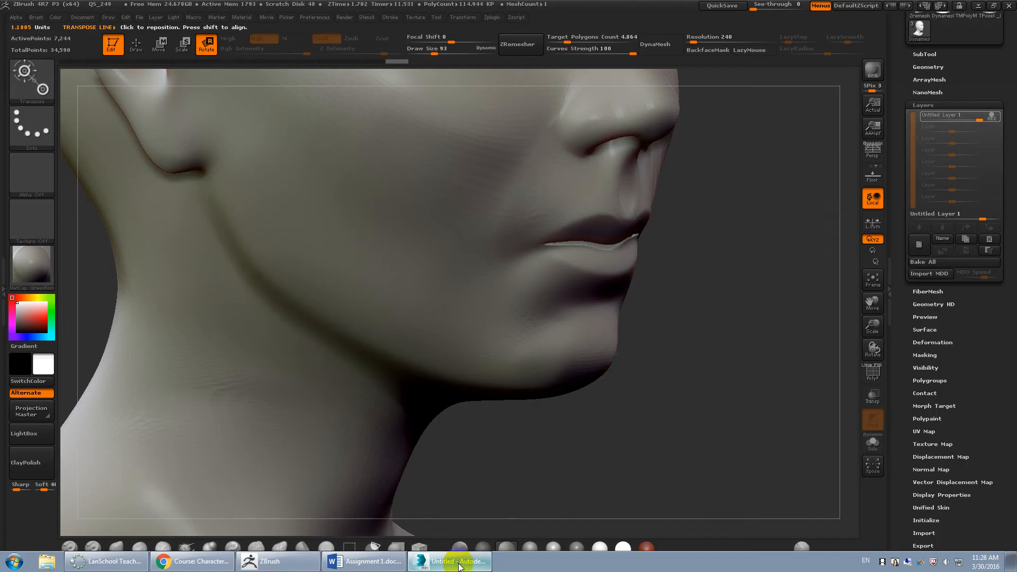
{"action": "left_click", "coordinate": [414, 561]}
{"action": "middle_click_drag", "start_coordinate": [679, 240], "coordinate": [625, 242], "text": "alt"}
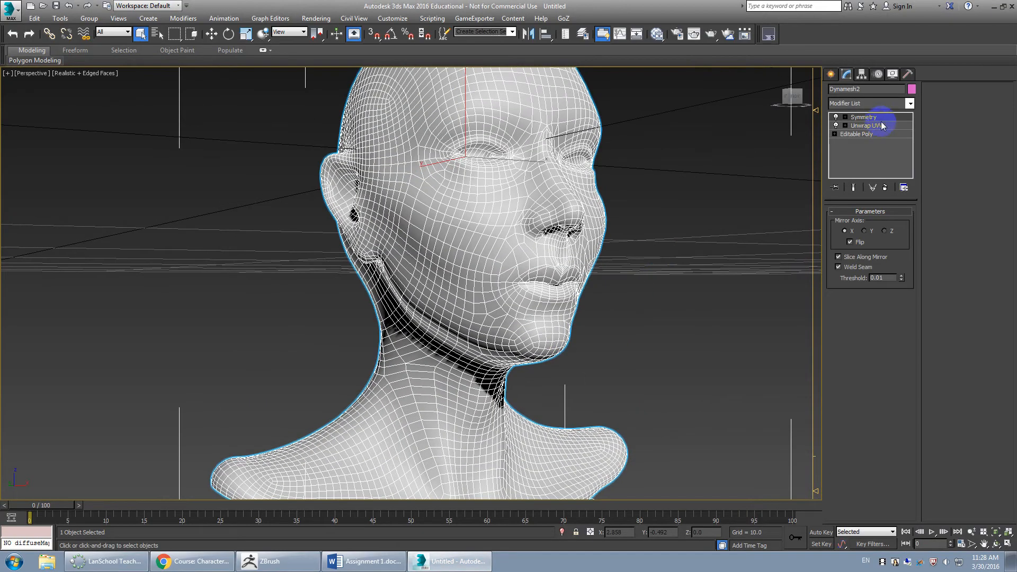
{"action": "left_click", "coordinate": [864, 125]}
{"action": "left_click", "coordinate": [879, 314]}
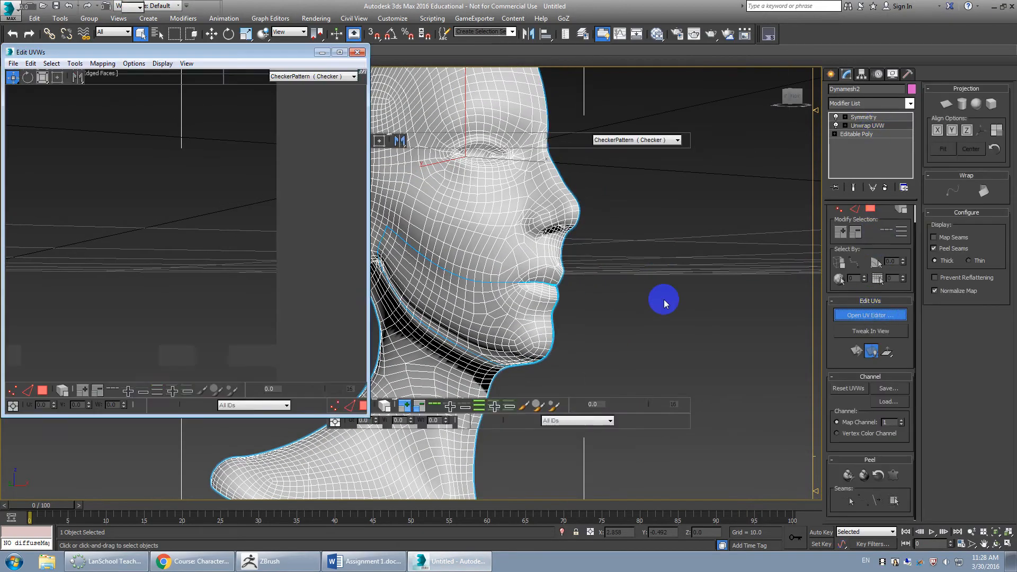
{"action": "scroll", "coordinate": [265, 265], "scroll_direction": "up", "scroll_amount": 3}
{"action": "middle_click_drag", "start_coordinate": [239, 283], "coordinate": [177, 235]}
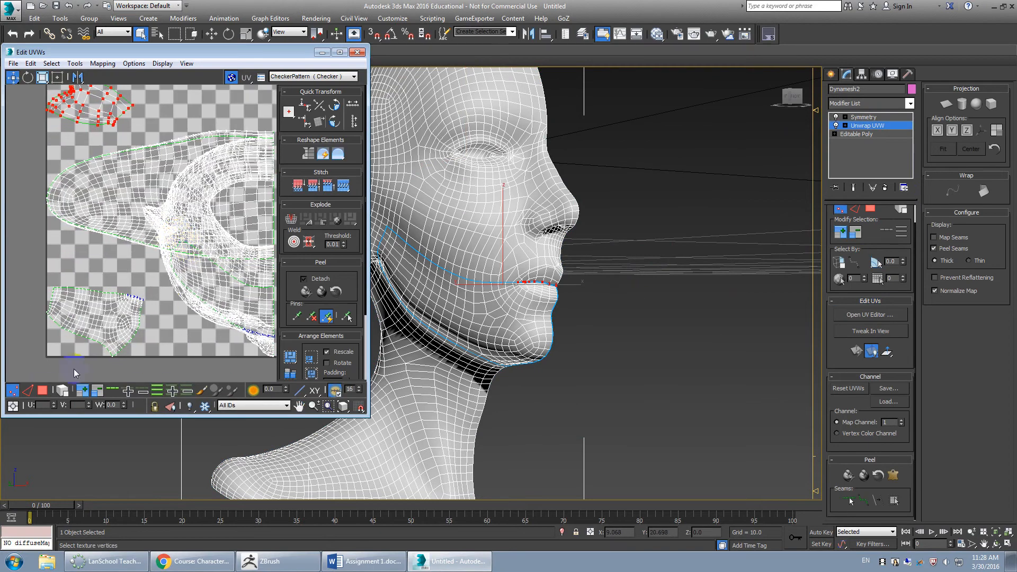
Step: Enable element selection in face mode and select the small UV shell of the mouth interior
{"action": "left_click", "coordinate": [64, 391]}
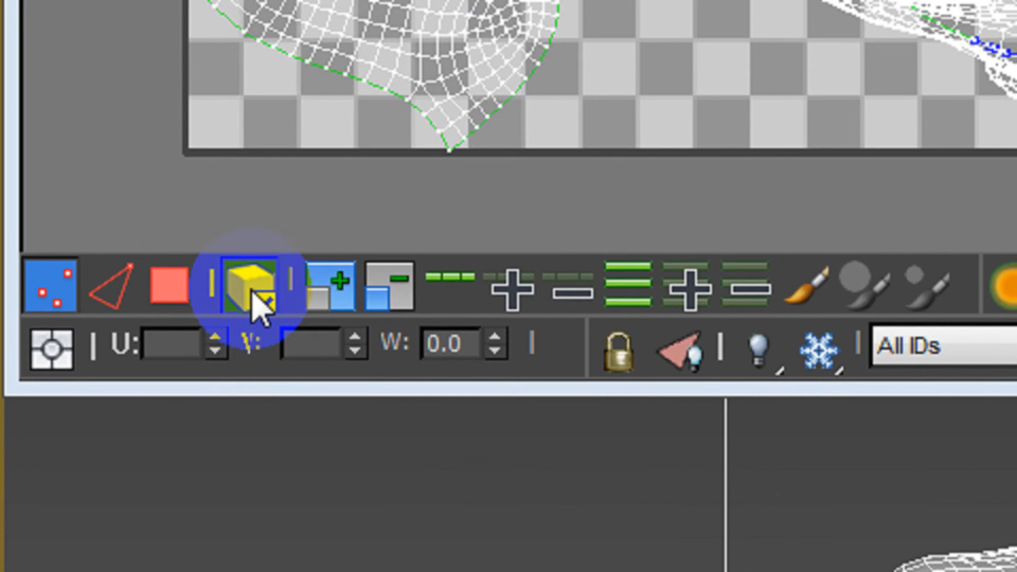
{"action": "left_click", "coordinate": [180, 293]}
{"action": "left_click", "coordinate": [258, 300]}
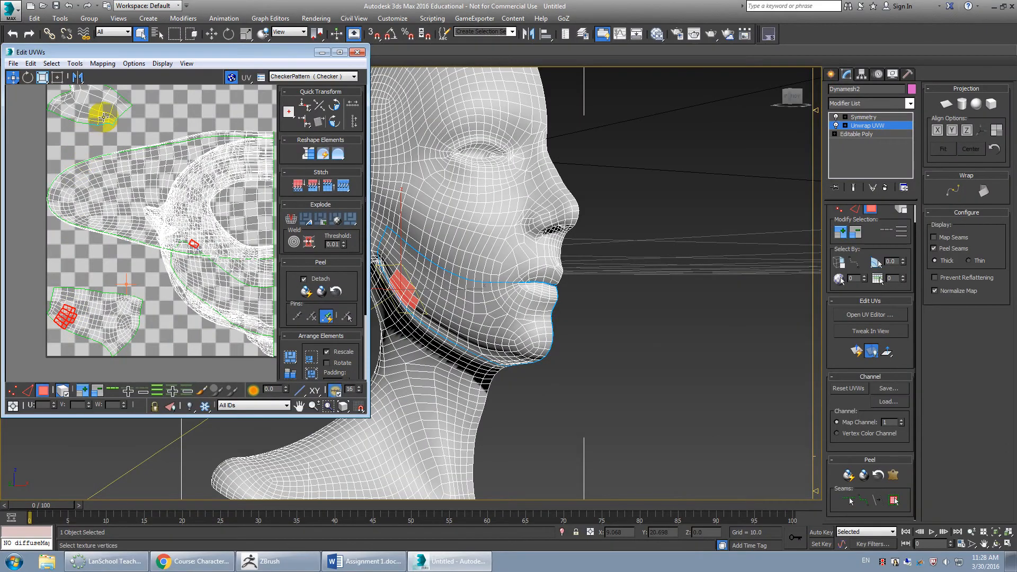
{"action": "left_click", "coordinate": [103, 116]}
{"action": "scroll", "coordinate": [456, 259], "scroll_direction": "down", "scroll_amount": 1}
{"action": "middle_click_drag", "start_coordinate": [456, 259], "coordinate": [503, 308]}
{"action": "scroll", "coordinate": [507, 308], "scroll_direction": "up", "scroll_amount": 3}
{"action": "scroll", "coordinate": [507, 308], "scroll_direction": "up", "scroll_amount": 3}
{"action": "mouse_move", "coordinate": [599, 291]}
{"action": "middle_mouse_down", "text": "alt"}
{"action": "mouse_move", "coordinate": [576, 325]}
{"action": "mouse_move", "coordinate": [582, 302]}
{"action": "middle_mouse_up", "text": "alt"}
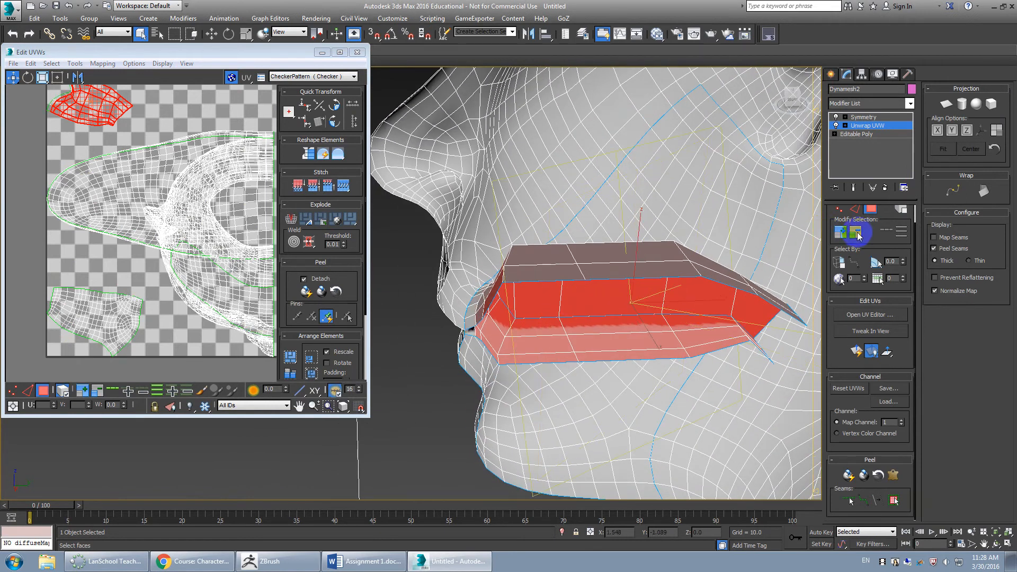
{"action": "middle_click_drag", "start_coordinate": [778, 230], "coordinate": [635, 264], "text": "alt"}
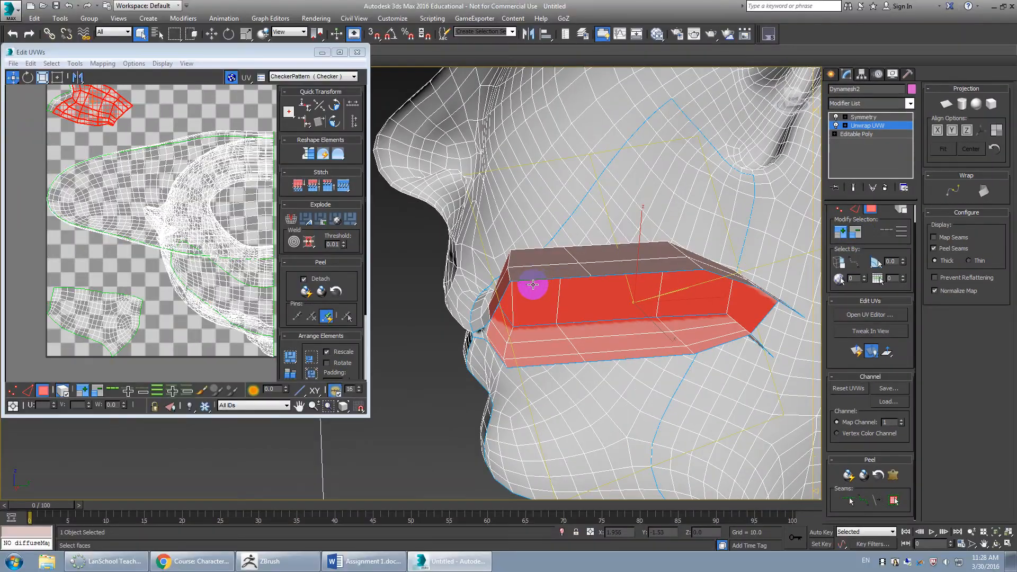
{"action": "middle_click_drag", "start_coordinate": [533, 285], "coordinate": [531, 319], "text": "alt"}
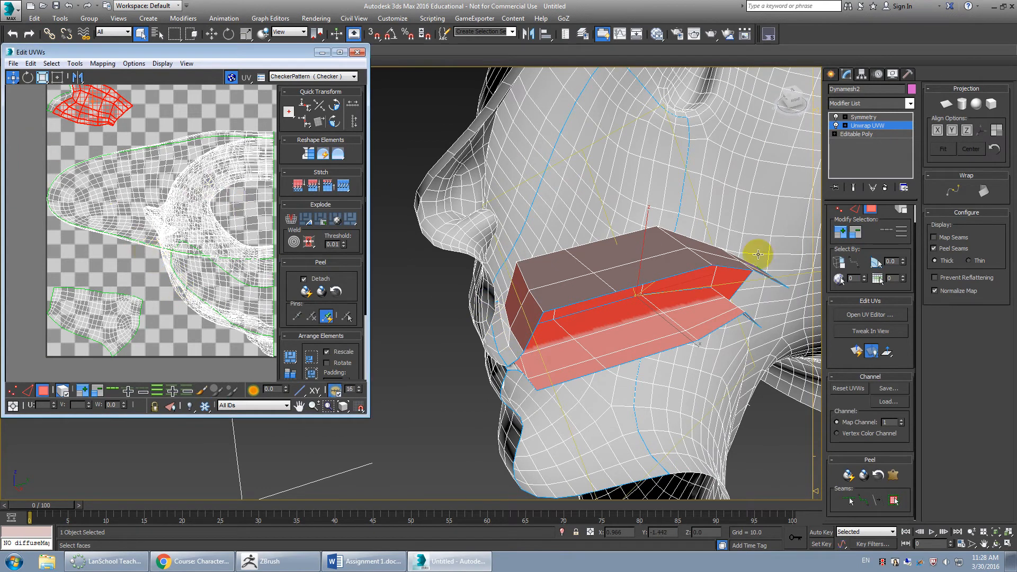
Step: Run a pelt map on the selected mouth interior faces and commit the result
{"action": "left_click", "coordinate": [894, 475]}
{"action": "left_click", "coordinate": [508, 178]}
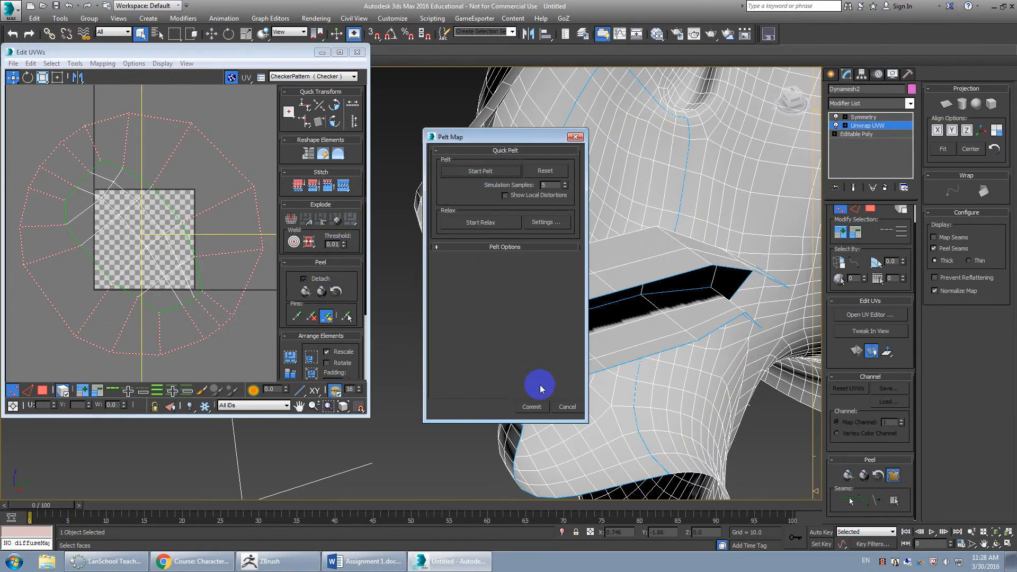
{"action": "left_click", "coordinate": [532, 406]}
{"action": "scroll", "coordinate": [103, 208], "scroll_direction": "up", "scroll_amount": 10}
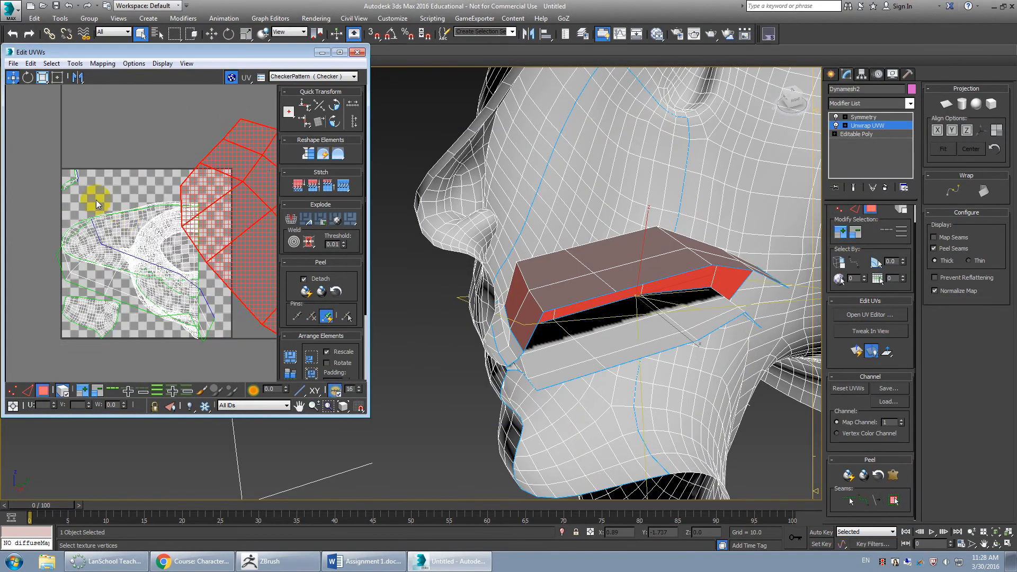
{"action": "scroll", "coordinate": [147, 275], "scroll_direction": "down", "scroll_amount": 4}
{"action": "scroll", "coordinate": [583, 354], "scroll_direction": "up", "scroll_amount": 3}
{"action": "scroll", "coordinate": [512, 340], "scroll_direction": "up", "scroll_amount": 3}
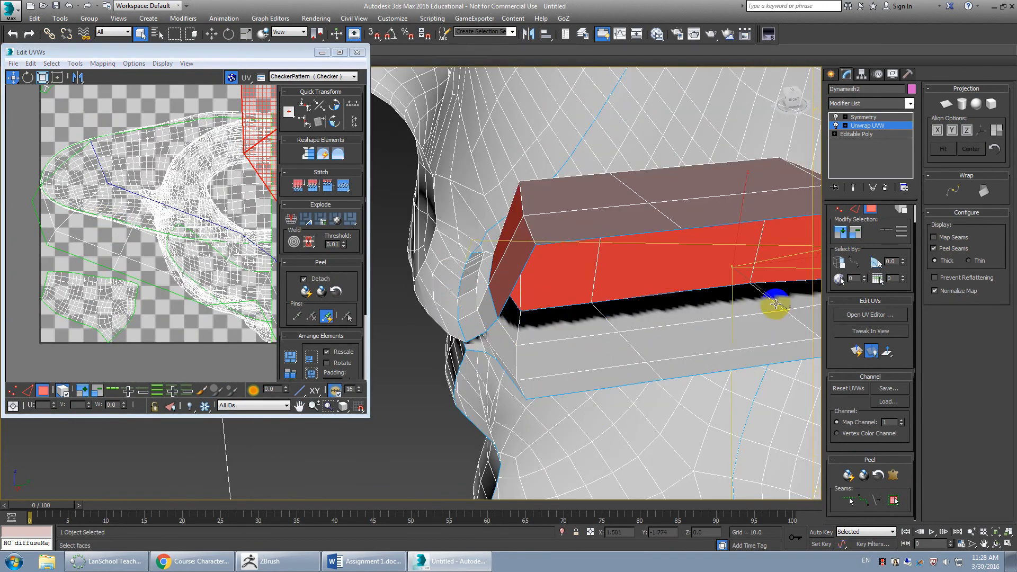
{"action": "scroll", "coordinate": [336, 293], "scroll_direction": "down", "scroll_amount": 1}
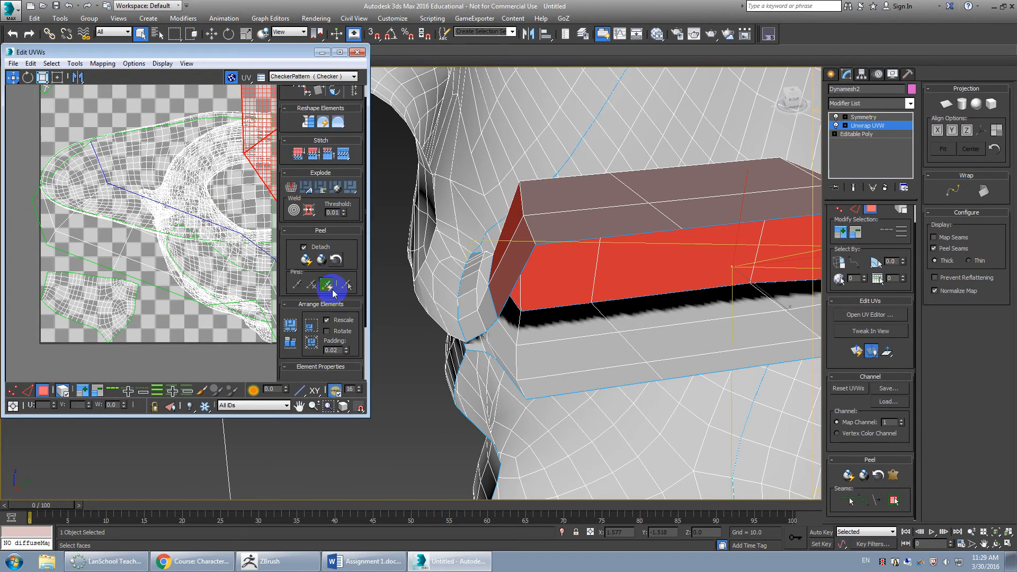
Step: Select the lower-jaw UV shell and add the strip of mouth-lining faces just behind the lower lip
{"action": "left_click", "coordinate": [61, 315]}
{"action": "scroll", "coordinate": [165, 313], "scroll_direction": "down", "scroll_amount": 2}
{"action": "mouse_move", "coordinate": [461, 325]}
{"action": "middle_mouse_down", "text": "alt"}
{"action": "mouse_move", "coordinate": [482, 313]}
{"action": "mouse_move", "coordinate": [460, 320]}
{"action": "mouse_move", "coordinate": [479, 289]}
{"action": "mouse_move", "coordinate": [470, 325]}
{"action": "mouse_move", "coordinate": [473, 309]}
{"action": "middle_mouse_up", "text": "alt"}
{"action": "scroll", "coordinate": [468, 302], "scroll_direction": "up", "scroll_amount": 3}
{"action": "left_click", "coordinate": [424, 336], "text": "ctrl"}
{"action": "left_click", "coordinate": [396, 328], "text": "ctrl"}
{"action": "left_click", "coordinate": [445, 300], "text": "ctrl"}
{"action": "left_click", "coordinate": [454, 241], "text": "ctrl"}
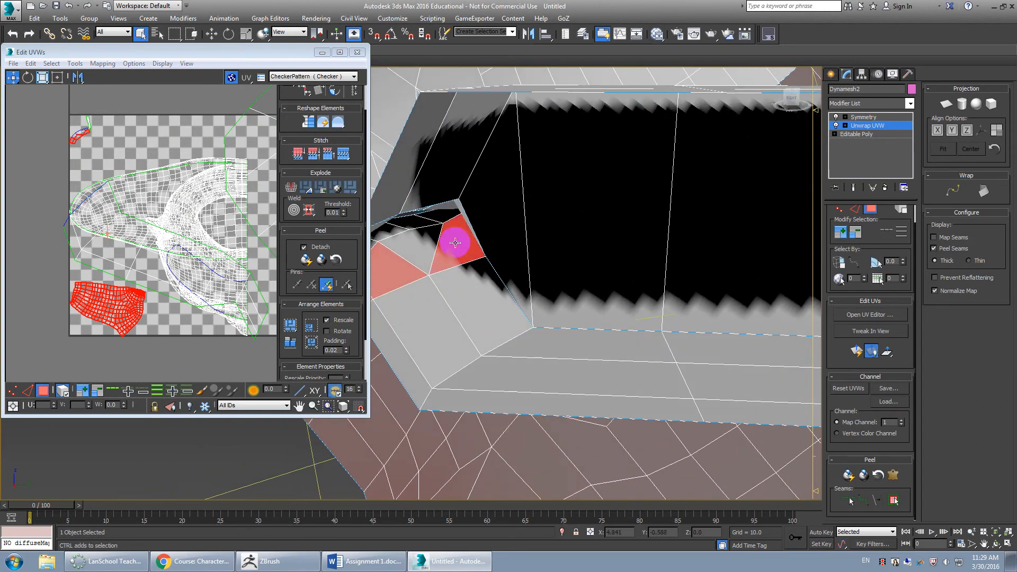
{"action": "left_click", "coordinate": [449, 218], "text": "ctrl"}
{"action": "left_click", "coordinate": [418, 222], "text": "ctrl"}
{"action": "middle_click_drag", "start_coordinate": [389, 230], "coordinate": [537, 277], "text": "alt"}
{"action": "scroll", "coordinate": [256, 243], "scroll_direction": "up", "scroll_amount": 2}
{"action": "middle_click_drag", "start_coordinate": [256, 243], "coordinate": [139, 149]}
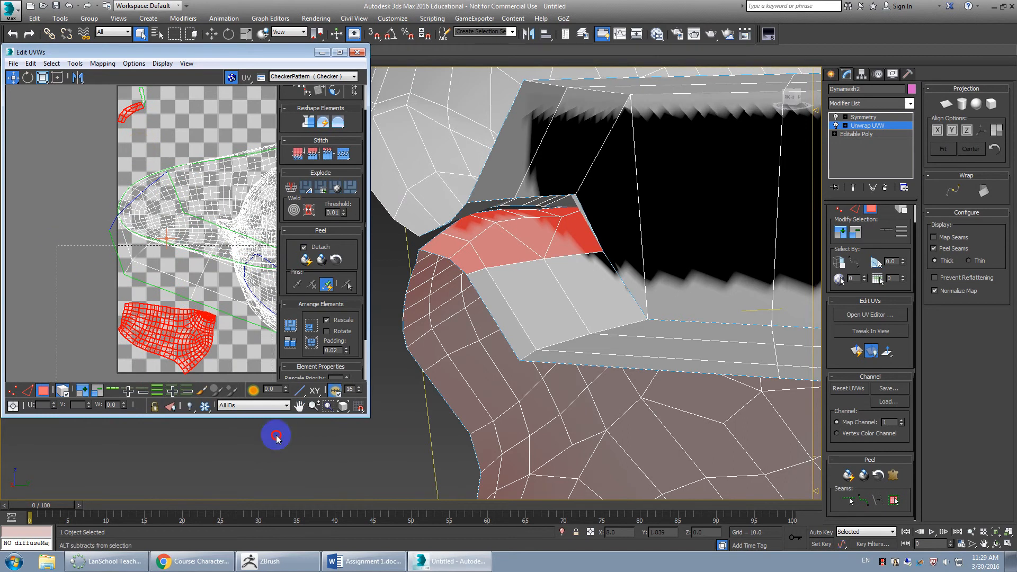
Step: Turn off element selection and remove the jaw shell from the selection, keeping only the inner-lip strip selected
{"action": "left_click", "coordinate": [285, 430]}
{"action": "left_click", "coordinate": [62, 394]}
{"action": "key", "text": "ctrl+z"}
{"action": "mouse_move", "coordinate": [173, 181]}
{"action": "middle_mouse_down"}
{"action": "mouse_move", "coordinate": [170, 261]}
{"action": "mouse_move", "coordinate": [174, 166]}
{"action": "middle_mouse_up"}
{"action": "left_click_drag", "start_coordinate": [161, 363], "coordinate": [244, 397], "text": "alt"}
{"action": "middle_click_drag", "start_coordinate": [103, 143], "coordinate": [141, 225]}
{"action": "scroll", "coordinate": [151, 172], "scroll_direction": "up", "scroll_amount": 3}
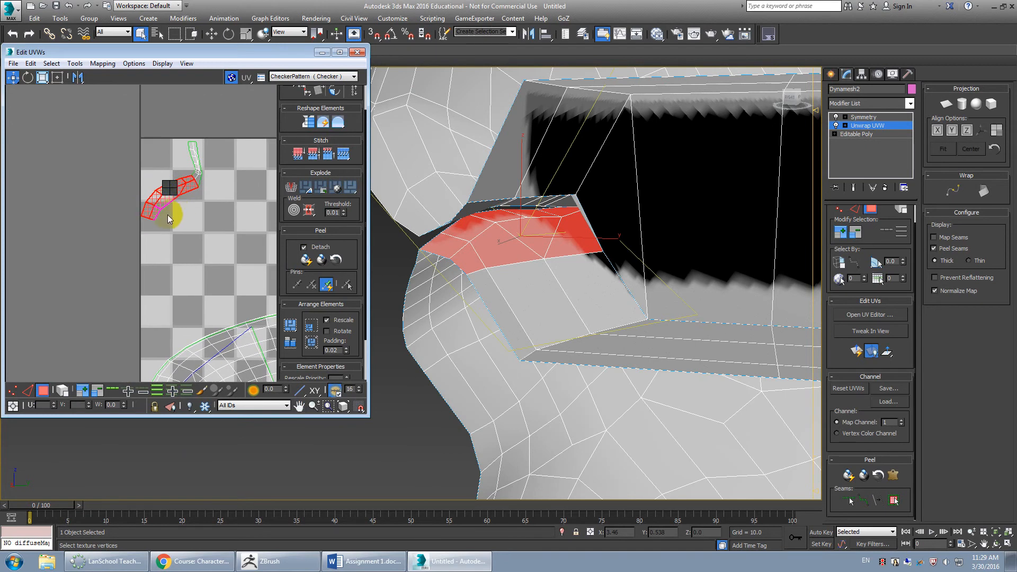
Step: Move the inner-lip strip's UVs down next to the lower-jaw shell
{"action": "left_click_drag", "start_coordinate": [183, 192], "coordinate": [183, 298]}
{"action": "middle_click_drag", "start_coordinate": [182, 277], "coordinate": [168, 168]}
{"action": "scroll", "coordinate": [178, 218], "scroll_direction": "down", "scroll_amount": 1}
{"action": "middle_click_drag", "start_coordinate": [178, 218], "coordinate": [169, 130]}
{"action": "scroll", "coordinate": [171, 233], "scroll_direction": "down", "scroll_amount": 1}
{"action": "mouse_move", "coordinate": [172, 233]}
{"action": "middle_mouse_down"}
{"action": "mouse_move", "coordinate": [169, 203]}
{"action": "mouse_move", "coordinate": [167, 240]}
{"action": "middle_mouse_up"}
{"action": "scroll", "coordinate": [154, 294], "scroll_direction": "up", "scroll_amount": 3}
{"action": "middle_click_drag", "start_coordinate": [154, 295], "coordinate": [128, 238]}
Step: Switch to edge selection, select the border edges along the top of the lower lip, and turn off the peel seam display
{"action": "left_click", "coordinate": [27, 390]}
{"action": "middle_click_drag", "start_coordinate": [379, 264], "coordinate": [696, 297], "text": "alt"}
{"action": "scroll", "coordinate": [698, 301], "scroll_direction": "down", "scroll_amount": 6}
{"action": "middle_click_drag", "start_coordinate": [529, 284], "coordinate": [508, 286], "text": "alt"}
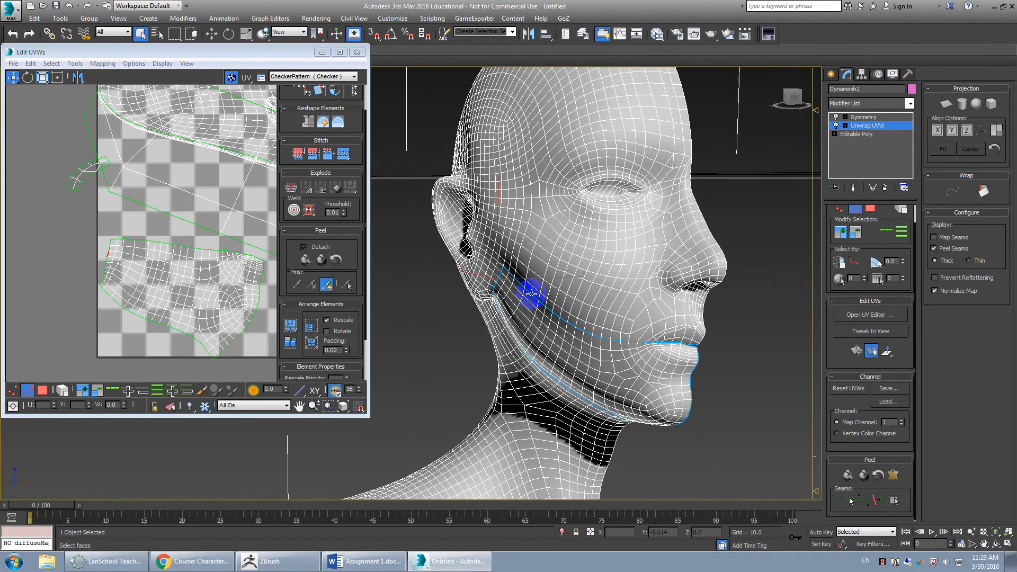
{"action": "scroll", "coordinate": [665, 333], "scroll_direction": "up", "scroll_amount": 5}
{"action": "middle_click_drag", "start_coordinate": [665, 333], "coordinate": [563, 287]}
{"action": "scroll", "coordinate": [563, 287], "scroll_direction": "up", "scroll_amount": 3}
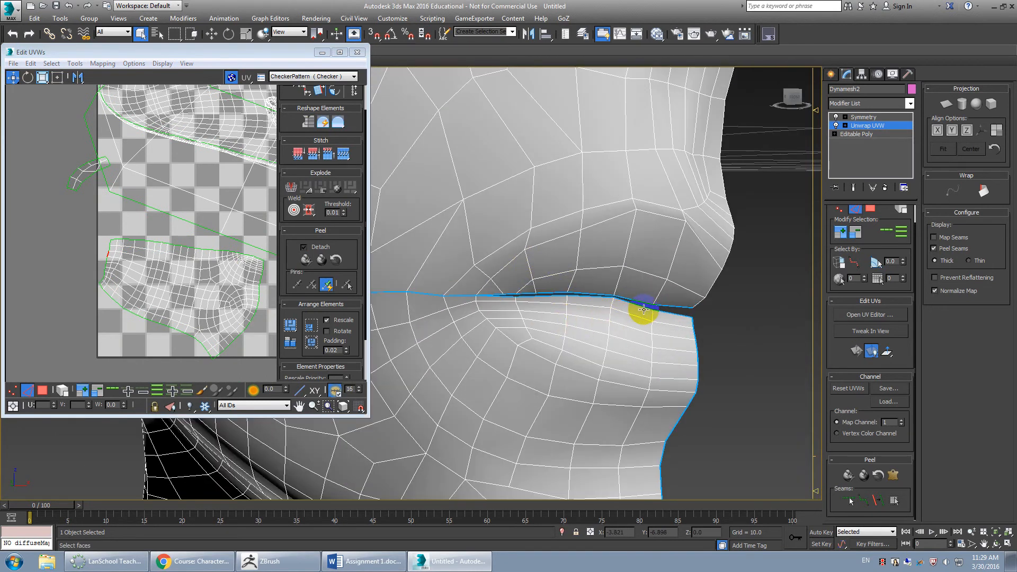
{"action": "scroll", "coordinate": [181, 272], "scroll_direction": "up", "scroll_amount": 8}
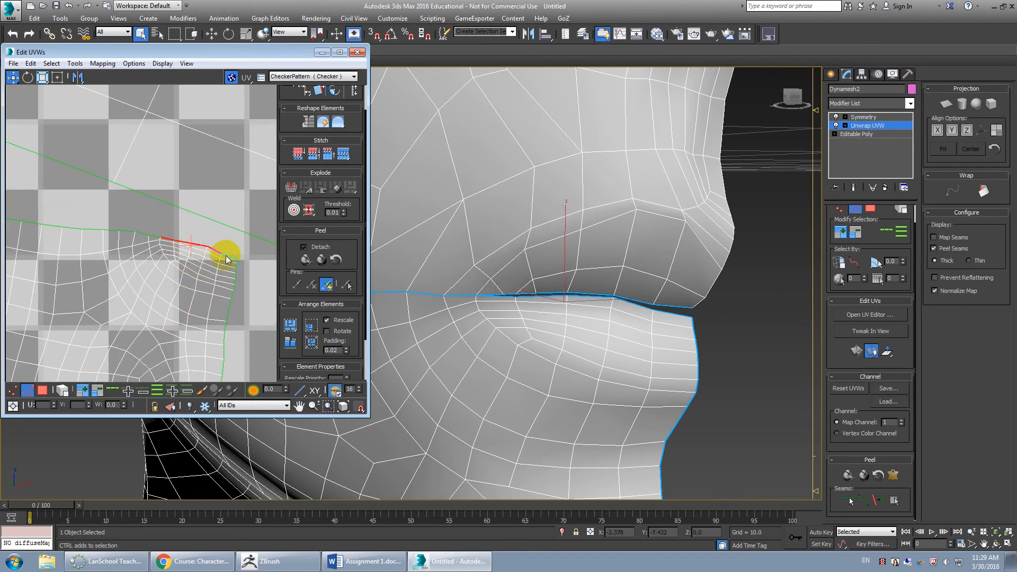
{"action": "left_click", "coordinate": [934, 249]}
Step: Select the upper lip's border edges along the mouth opening, out to the corner of the mouth
{"action": "middle_click_drag", "start_coordinate": [586, 292], "coordinate": [644, 297]}
{"action": "scroll", "coordinate": [183, 244], "scroll_direction": "down", "scroll_amount": 8}
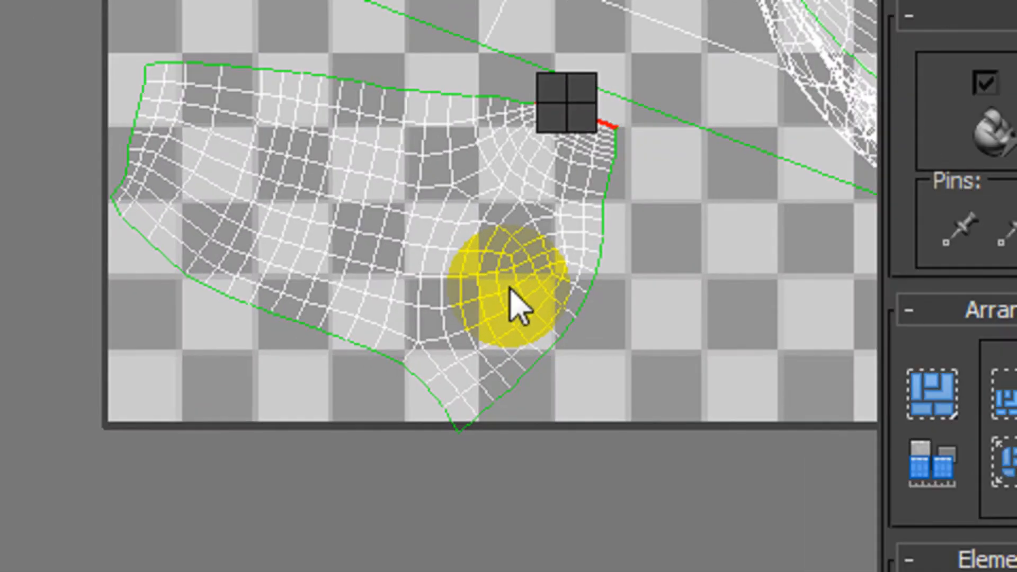
{"action": "scroll", "coordinate": [199, 307], "scroll_direction": "up", "scroll_amount": 8}
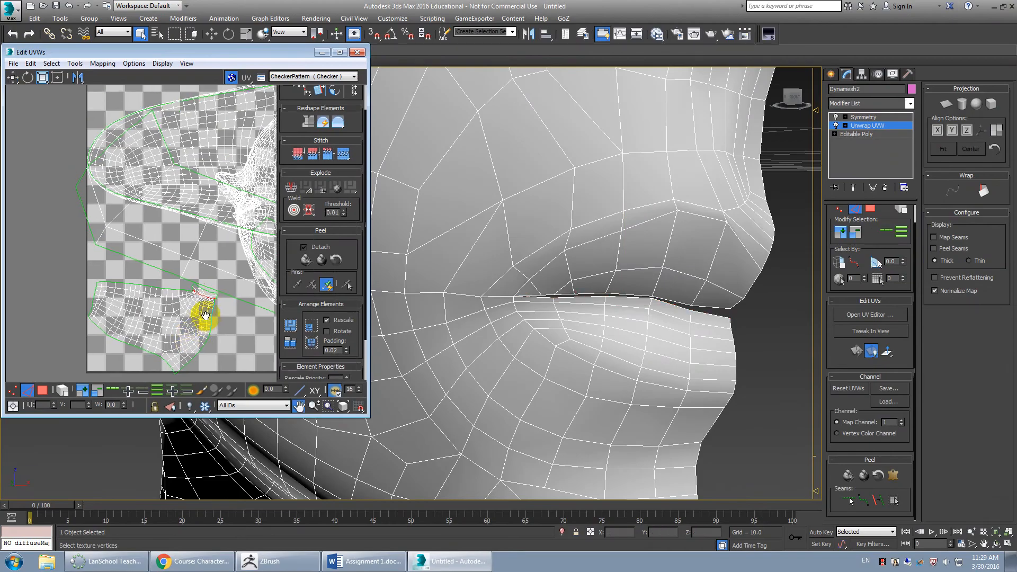
{"action": "scroll", "coordinate": [206, 264], "scroll_direction": "down", "scroll_amount": 10}
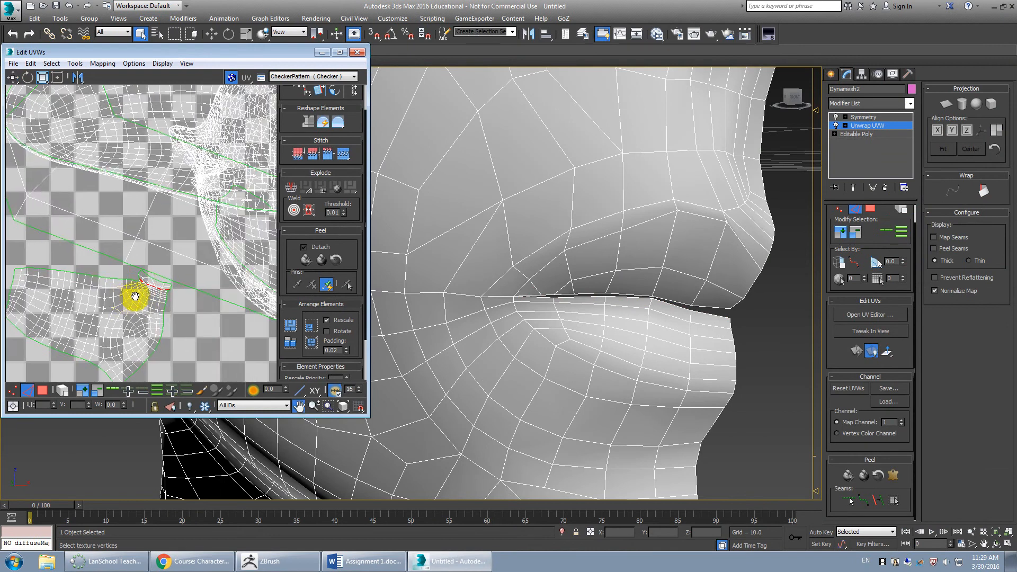
{"action": "middle_click_drag", "start_coordinate": [165, 260], "coordinate": [118, 200]}
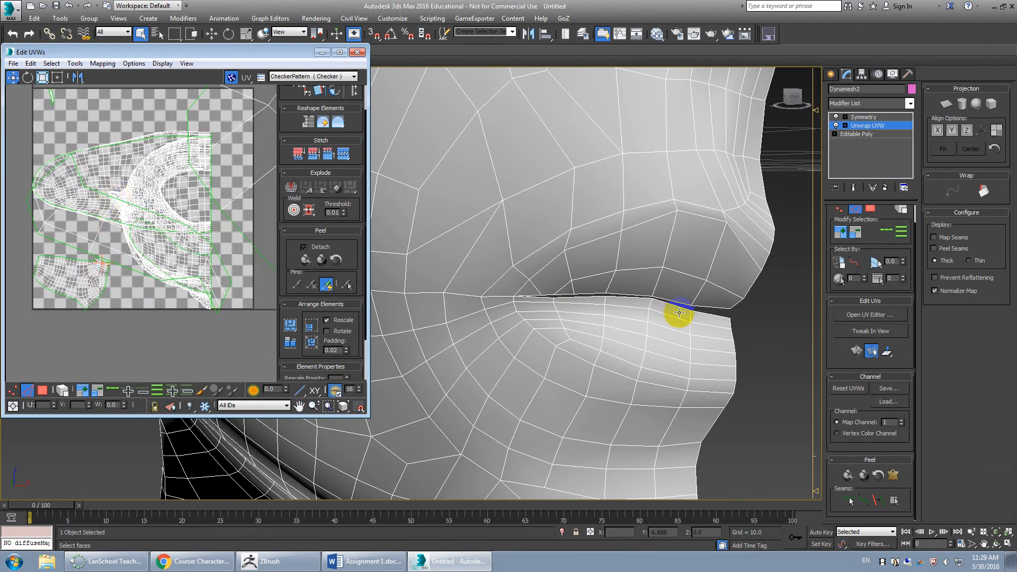
{"action": "left_click", "coordinate": [709, 308]}
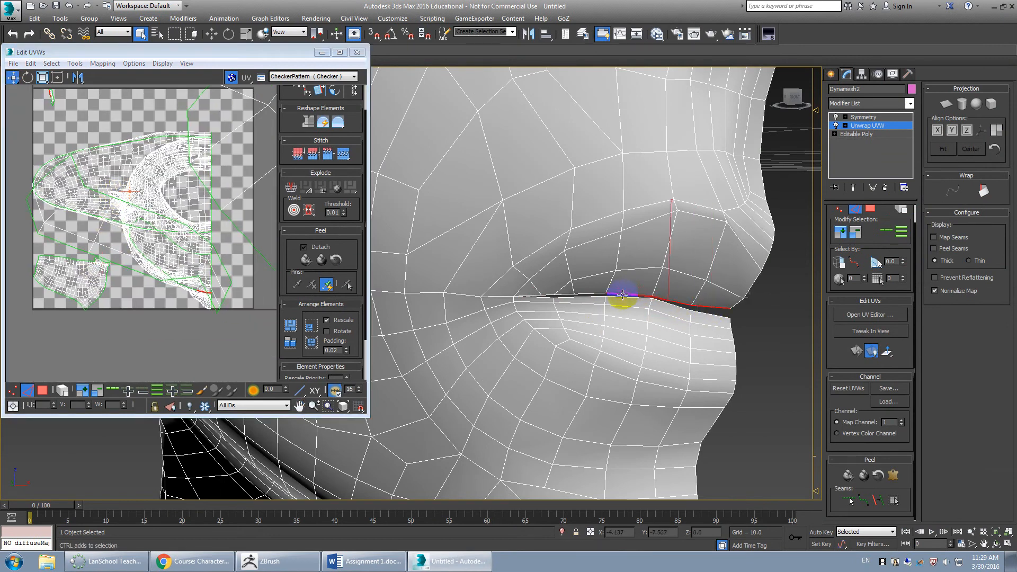
{"action": "scroll", "coordinate": [549, 290], "scroll_direction": "up", "scroll_amount": 5}
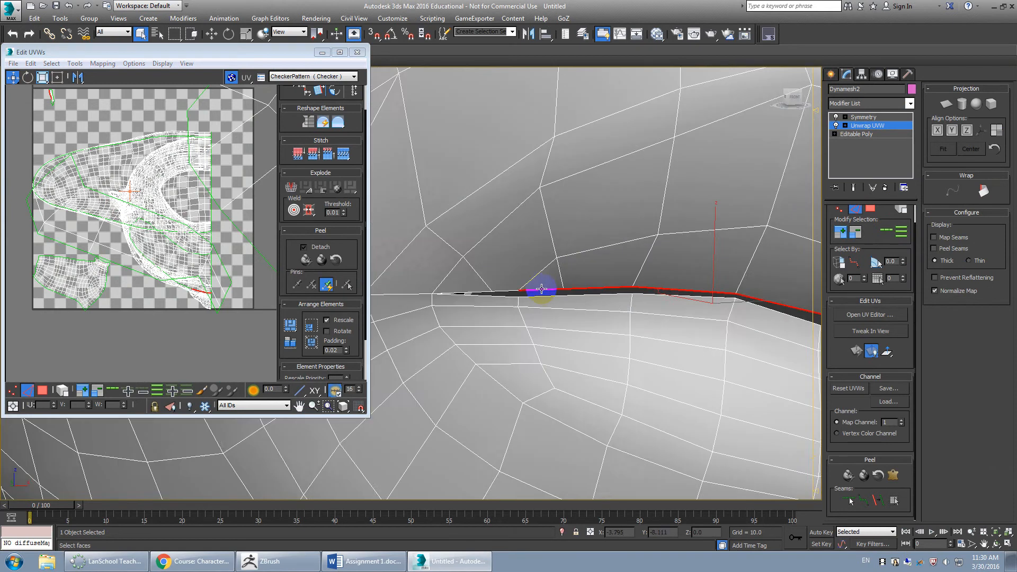
{"action": "scroll", "coordinate": [488, 294], "scroll_direction": "down", "scroll_amount": 8}
{"action": "scroll", "coordinate": [159, 233], "scroll_direction": "up", "scroll_amount": 5}
{"action": "scroll", "coordinate": [87, 129], "scroll_direction": "up", "scroll_amount": 6}
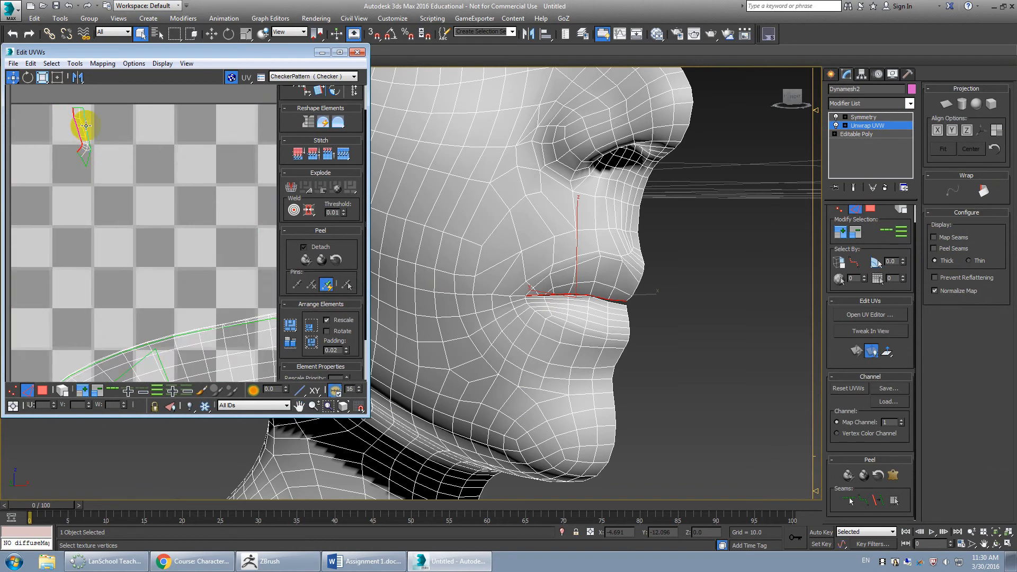
Step: Hide the checker background in the UV editor and bring the whole UV layout into view
{"action": "left_click", "coordinate": [231, 78]}
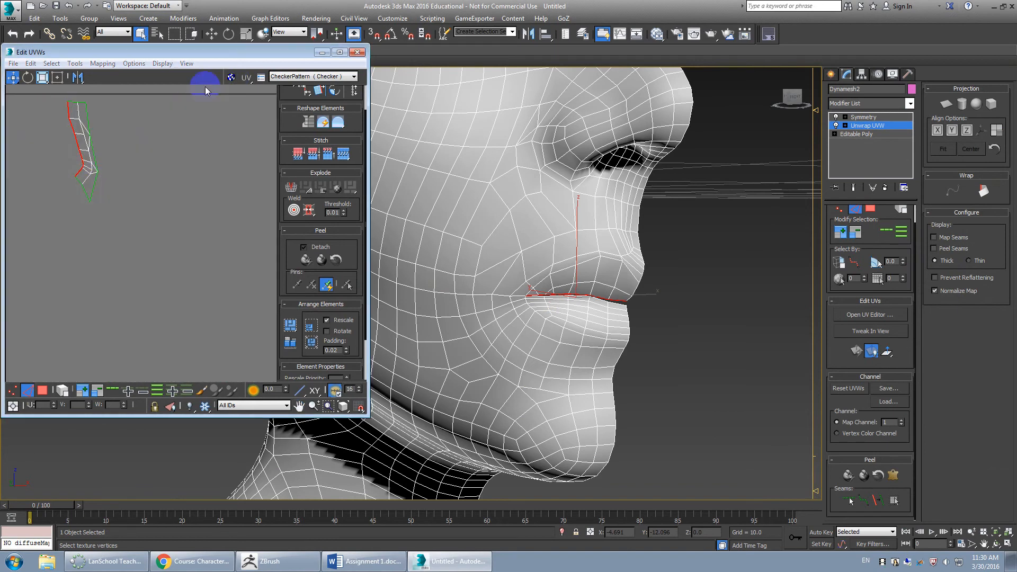
{"action": "scroll", "coordinate": [73, 186], "scroll_direction": "up", "scroll_amount": 5}
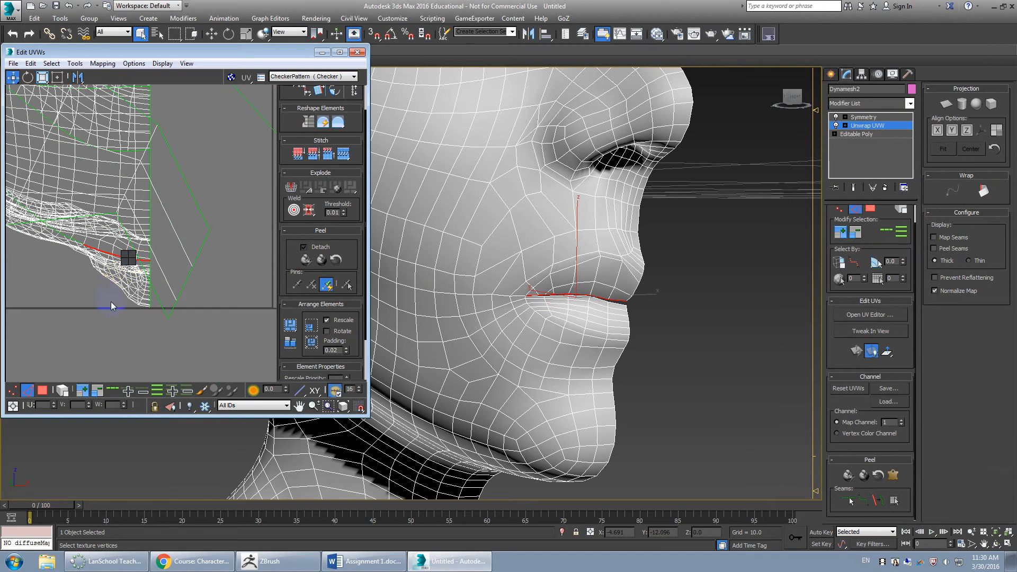
{"action": "left_click", "coordinate": [111, 305]}
{"action": "scroll", "coordinate": [223, 324], "scroll_direction": "down", "scroll_amount": 6}
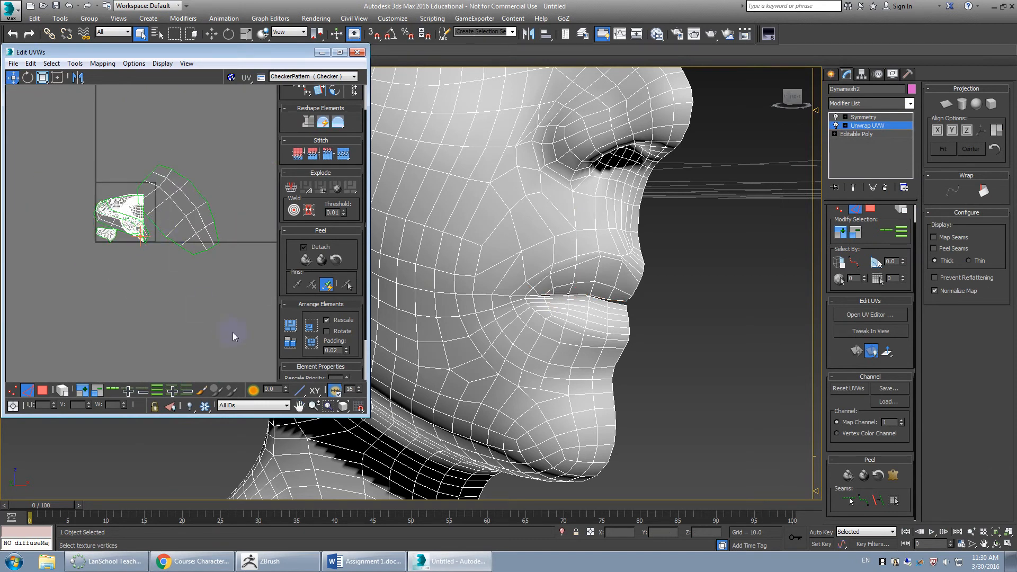
Step: Select all UV shells in face mode, pack them into the UV square, and clear the selection
{"action": "left_click", "coordinate": [42, 391]}
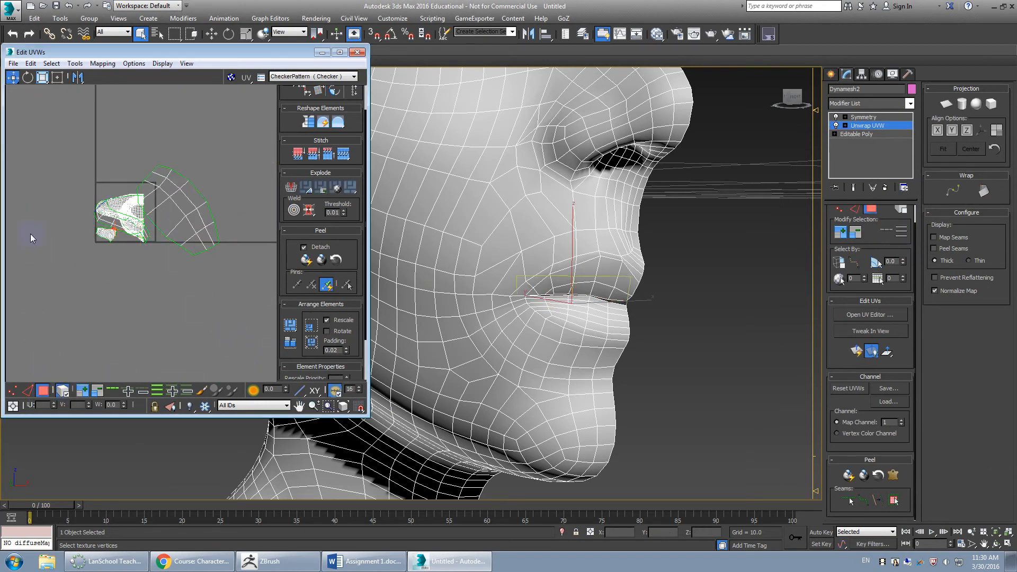
{"action": "left_click_drag", "start_coordinate": [229, 304], "coordinate": [229, 304]}
{"action": "left_click", "coordinate": [311, 342]}
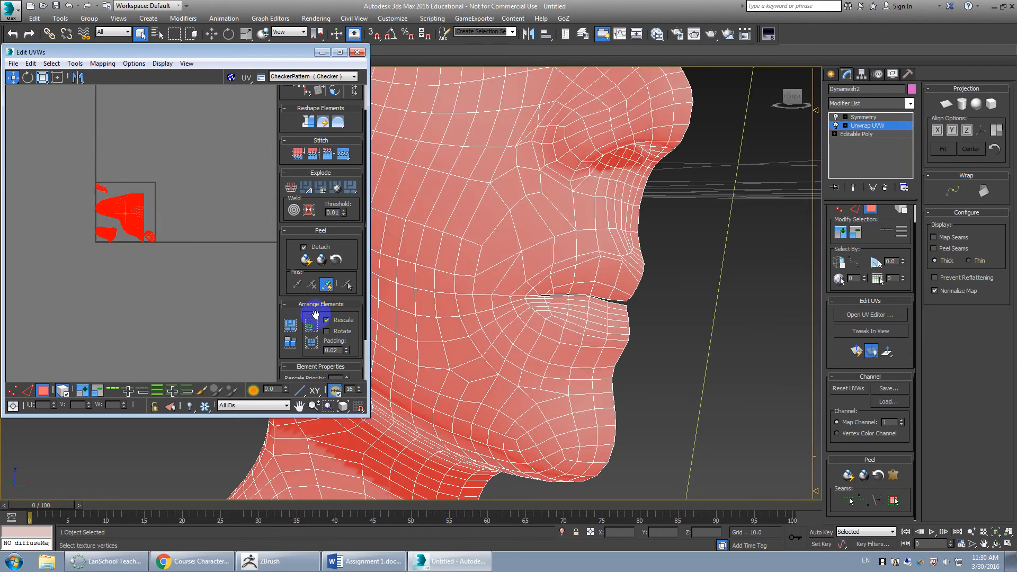
{"action": "scroll", "coordinate": [222, 240], "scroll_direction": "up", "scroll_amount": 5}
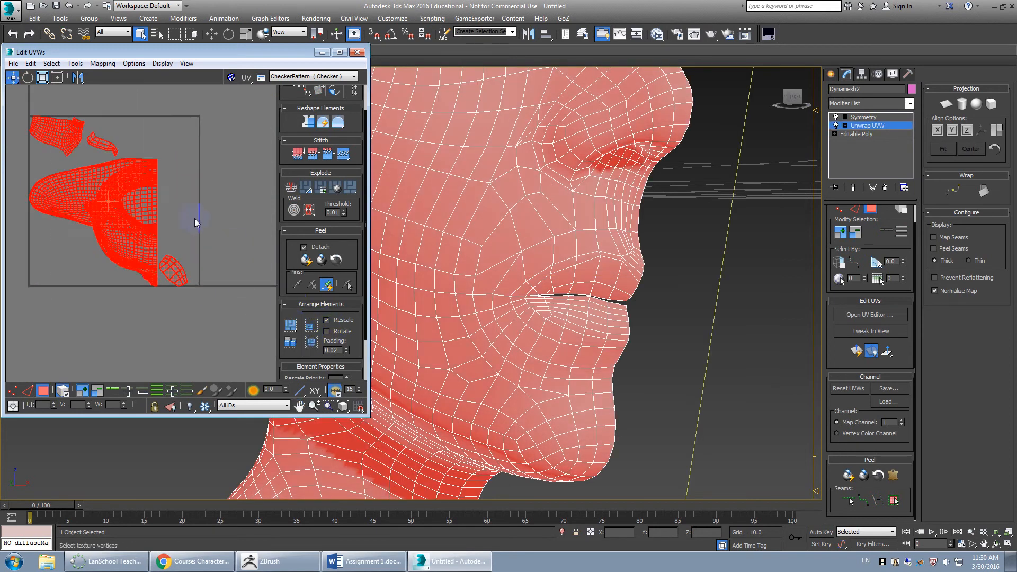
{"action": "left_click", "coordinate": [170, 178]}
{"action": "middle_click_drag", "start_coordinate": [170, 178], "coordinate": [233, 216]}
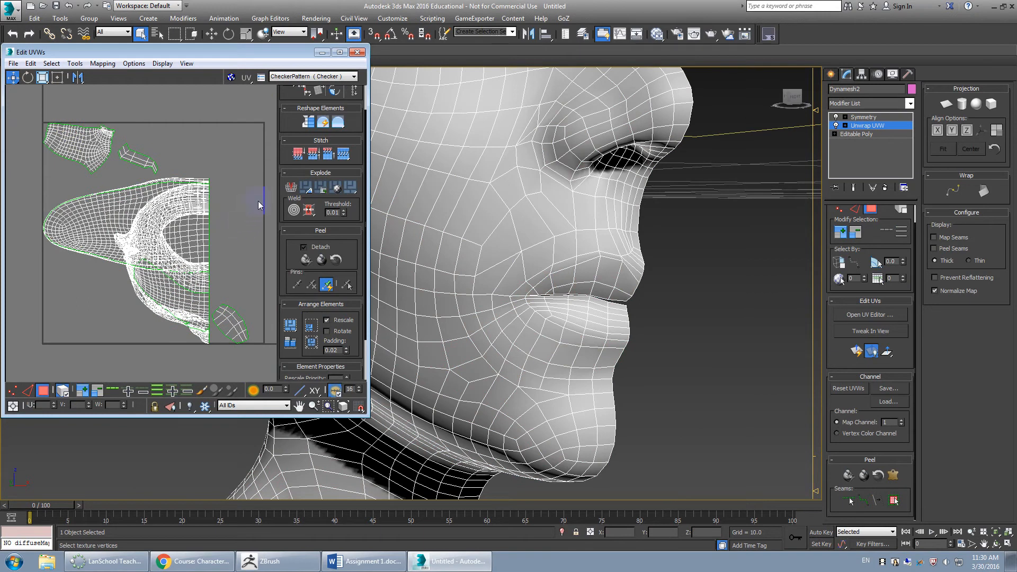
Step: Close the UV editor and send the head to ZBrush with GoZ
{"action": "left_click", "coordinate": [358, 52]}
{"action": "left_click", "coordinate": [564, 20]}
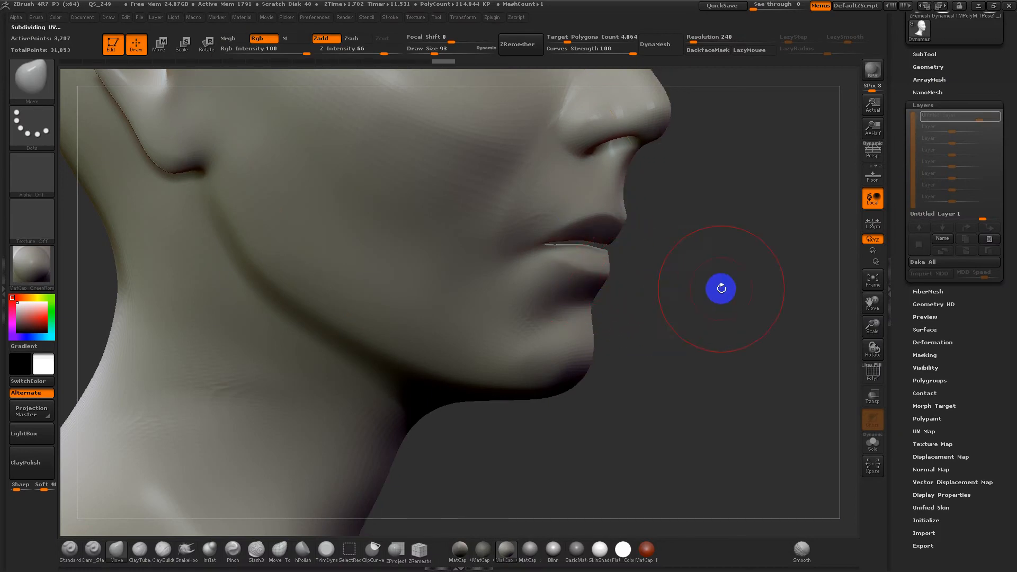
Step: Switch back to 3ds Max, select the Symmetry modifier in the stack, and send the head to ZBrush again with GoZ
{"action": "key", "text": "alt+Tab"}
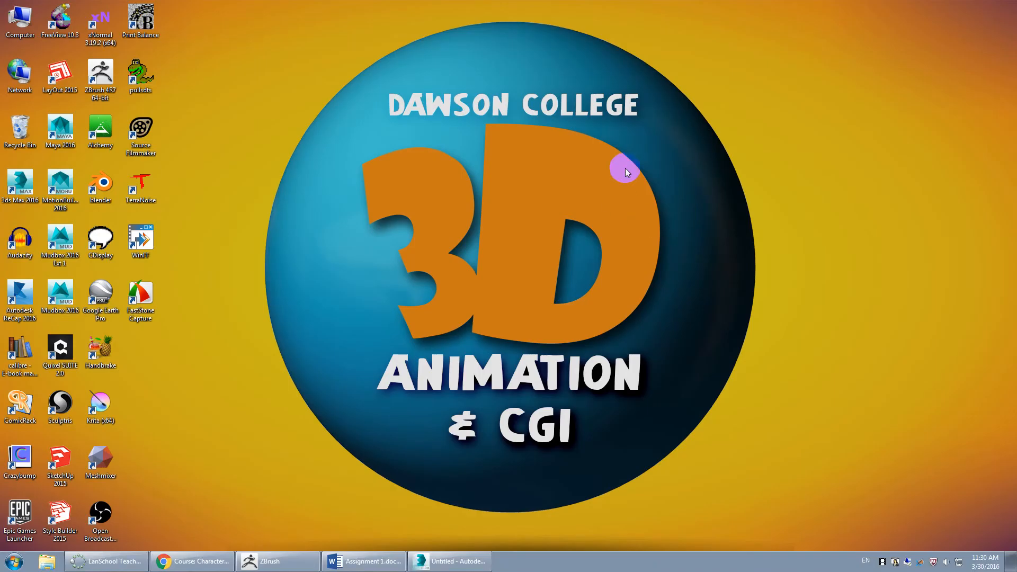
{"action": "left_click", "coordinate": [449, 561]}
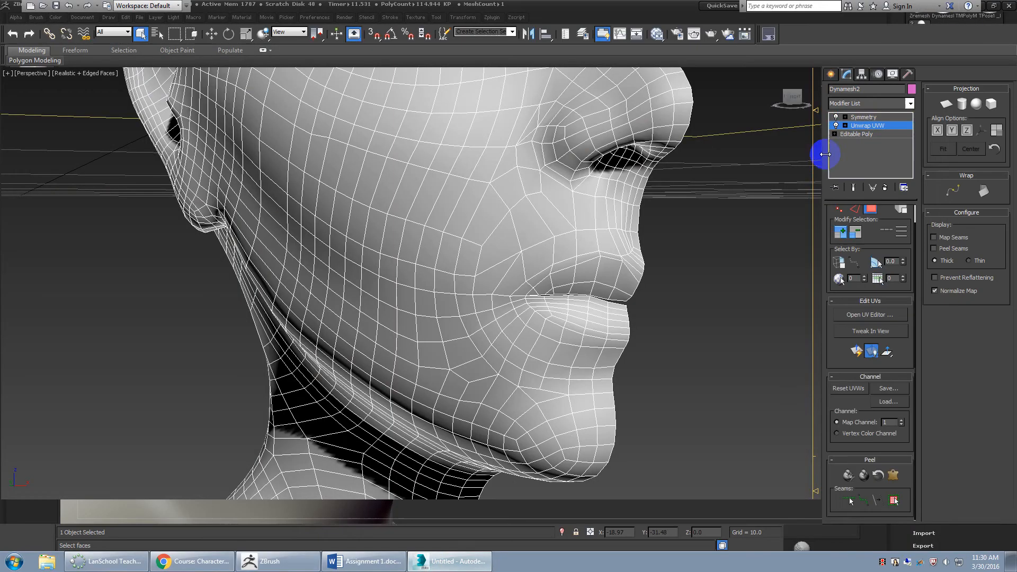
{"action": "left_click", "coordinate": [862, 117]}
{"action": "left_click", "coordinate": [565, 18]}
{"action": "left_click", "coordinate": [575, 31]}
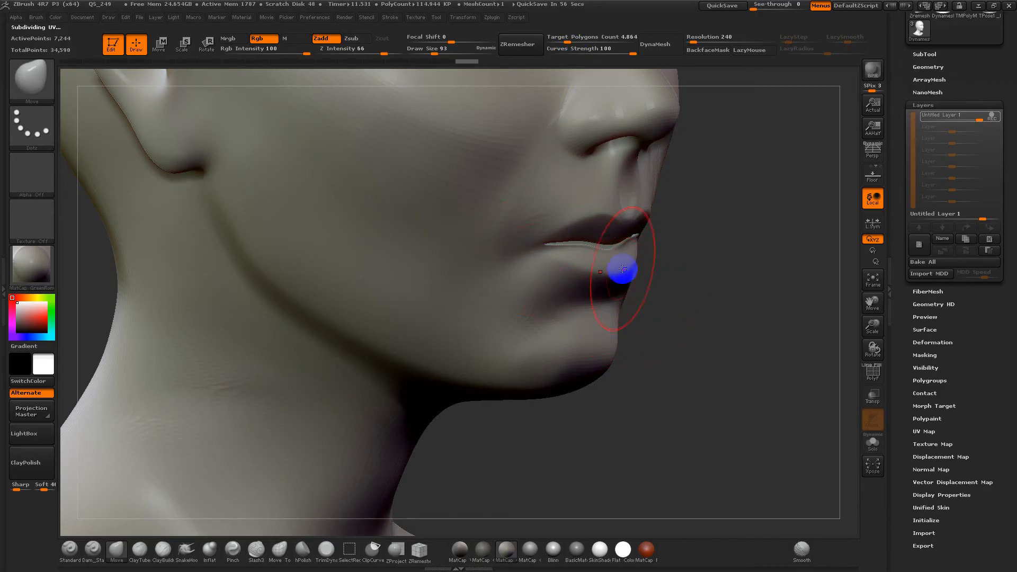
Step: Show the polygroup wireframe on the head and regroup the mesh using Auto Groups With UV
{"action": "key", "text": "shift+f"}
{"action": "left_click_drag", "start_coordinate": [682, 286], "coordinate": [820, 333]}
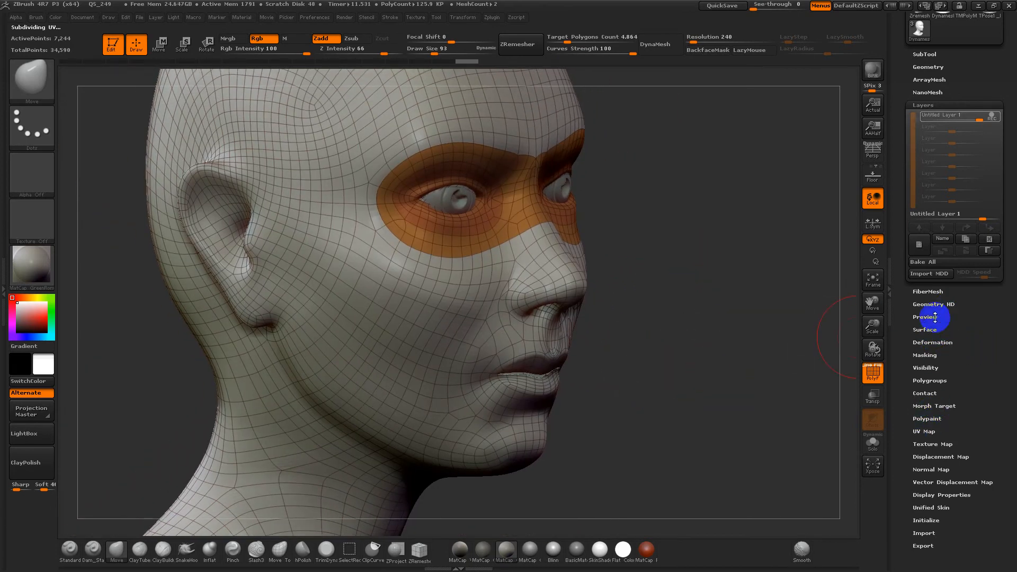
{"action": "left_click", "coordinate": [929, 380]}
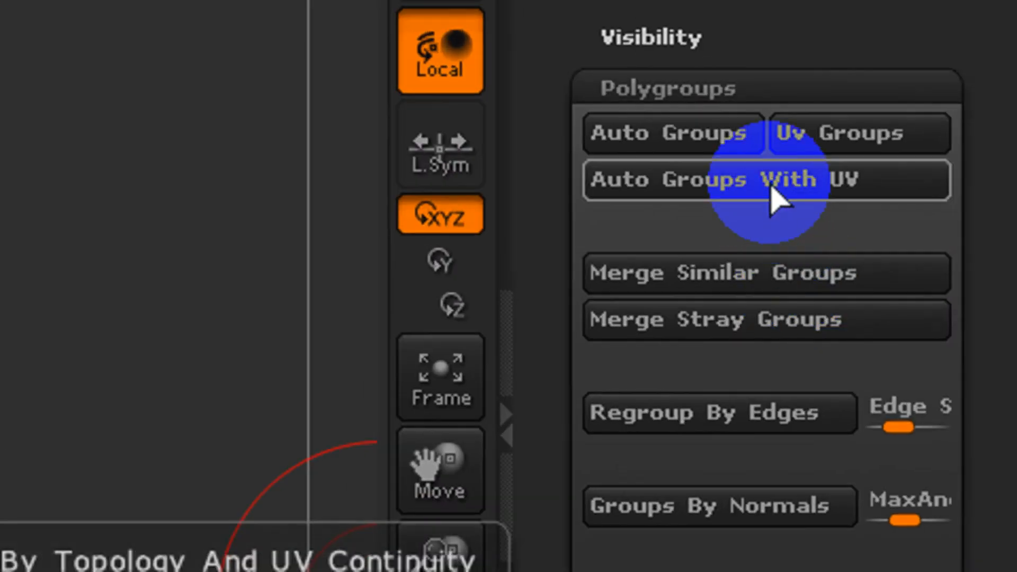
{"action": "left_click", "coordinate": [774, 199]}
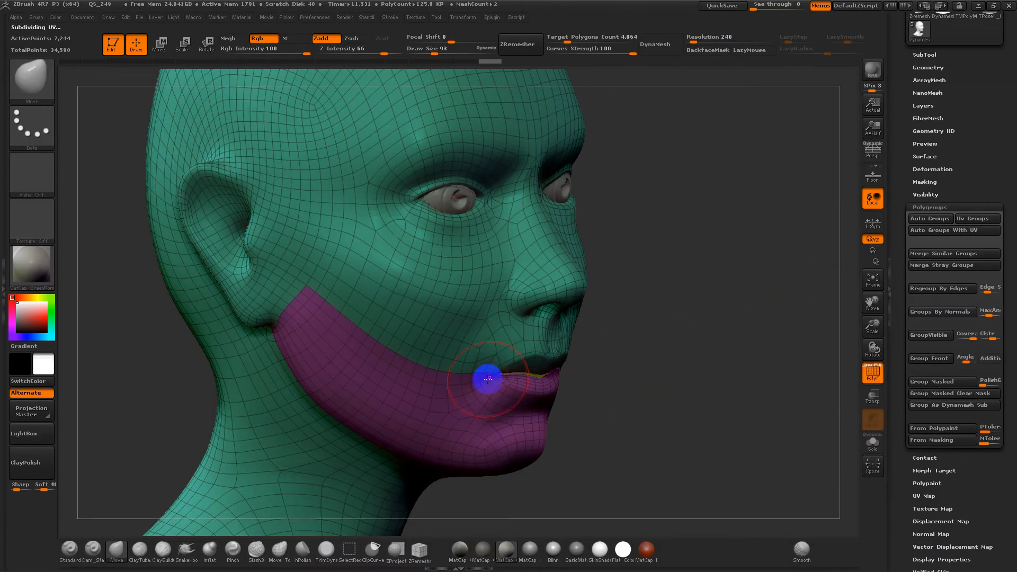
Step: Isolate the jaw polygroup to inspect it, and restore the full head with the wireframe turned off
{"action": "left_click_drag", "start_coordinate": [567, 380], "coordinate": [588, 380]}
{"action": "left_click", "coordinate": [498, 442], "text": "ctrl+shift"}
{"action": "left_click_drag", "start_coordinate": [598, 445], "coordinate": [613, 352]}
{"action": "key", "text": "shift+f"}
{"action": "left_click", "coordinate": [602, 392], "text": "ctrl+shift"}
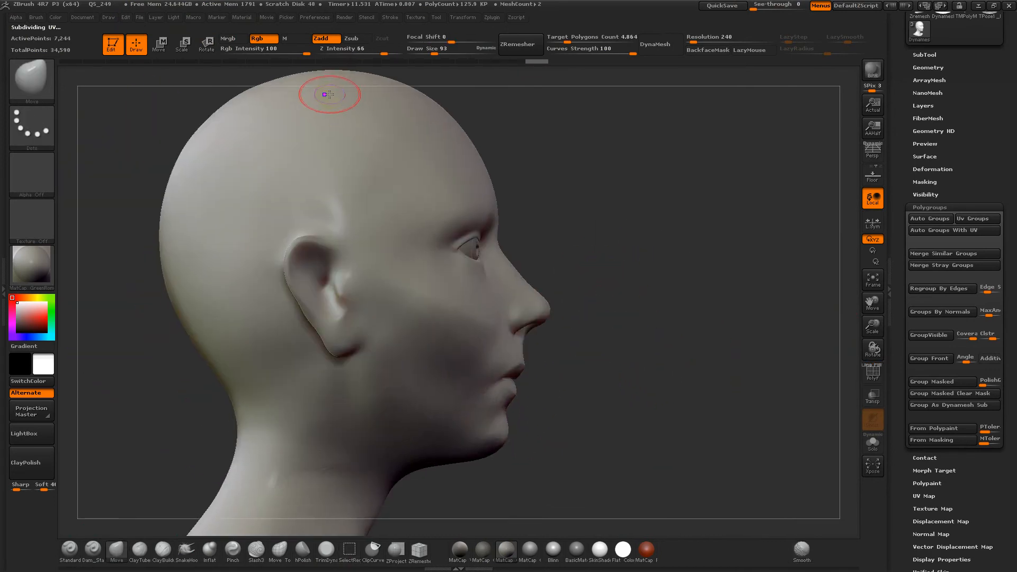
Step: In Rotate mode, mask everything except the jaw polygroup with a softened edge, and expand the layer settings
{"action": "left_click", "coordinate": [213, 47]}
{"action": "left_click", "coordinate": [438, 404], "text": "ctrl"}
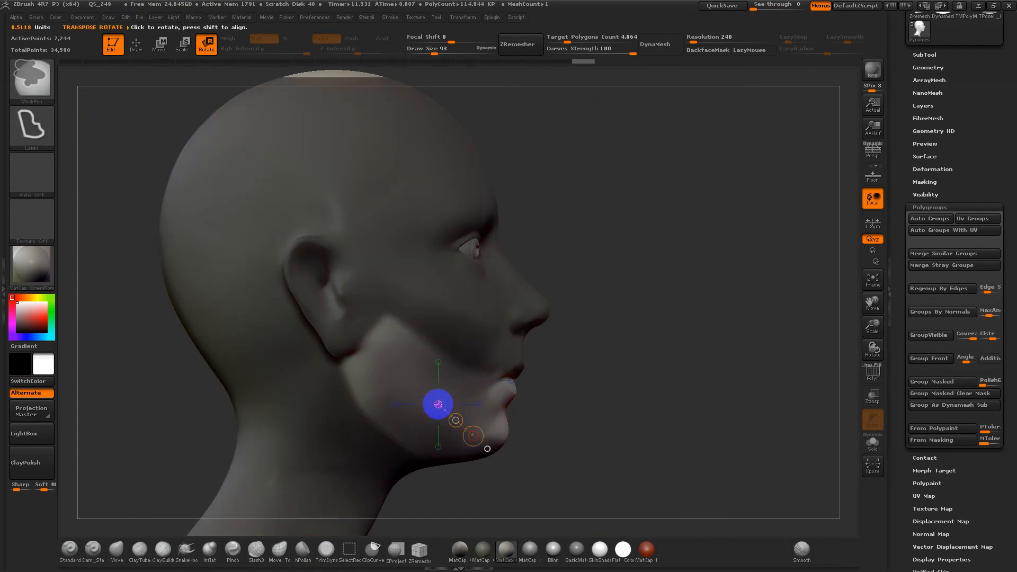
{"action": "left_click", "coordinate": [937, 207]}
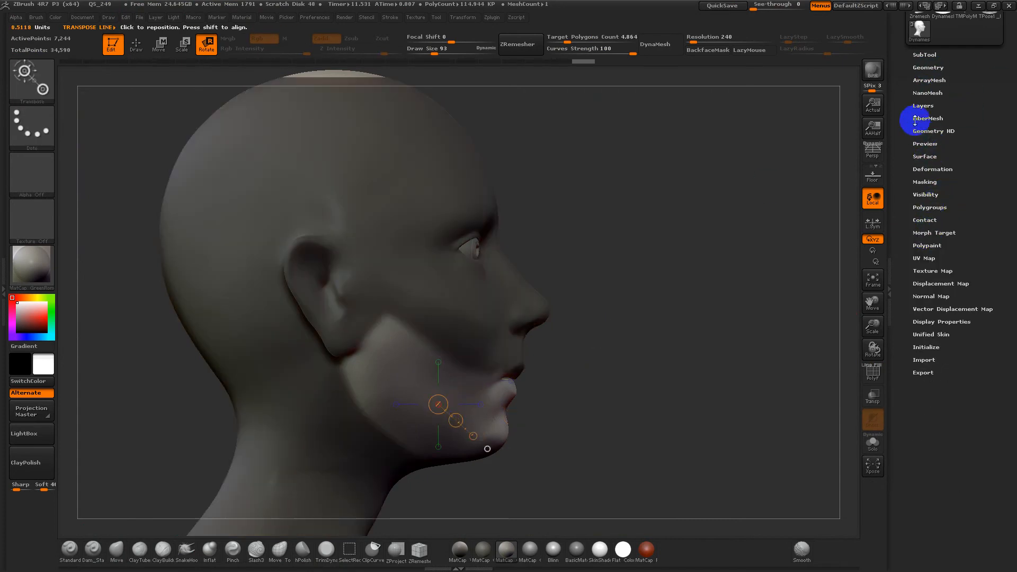
{"action": "left_click", "coordinate": [924, 106]}
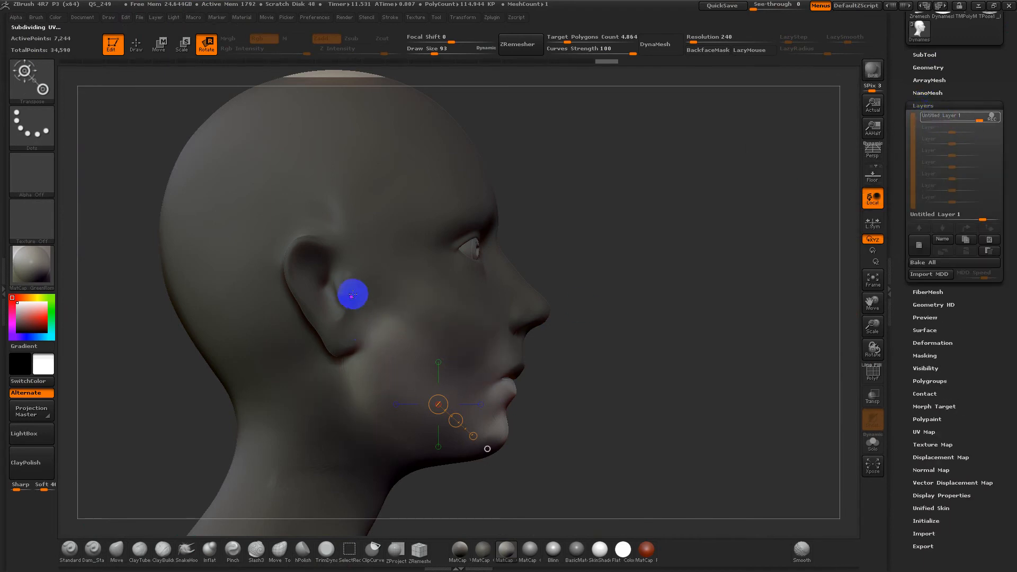
Step: Draw a Transpose line from just in front of the ear to the chin and test rotating the jaw open
{"action": "left_click_drag", "start_coordinate": [354, 294], "coordinate": [502, 446]}
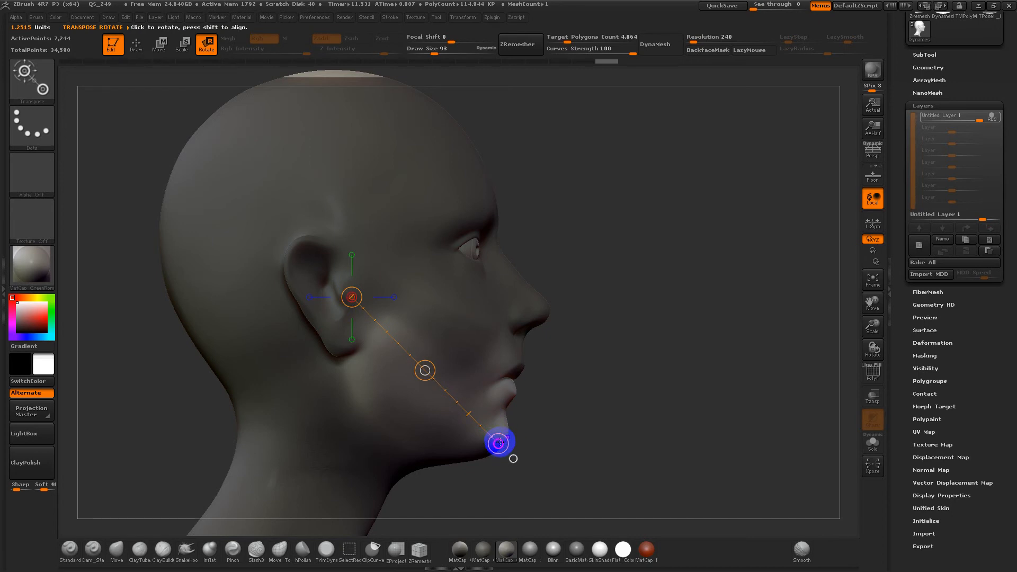
{"action": "left_click_drag", "start_coordinate": [498, 443], "coordinate": [474, 464]}
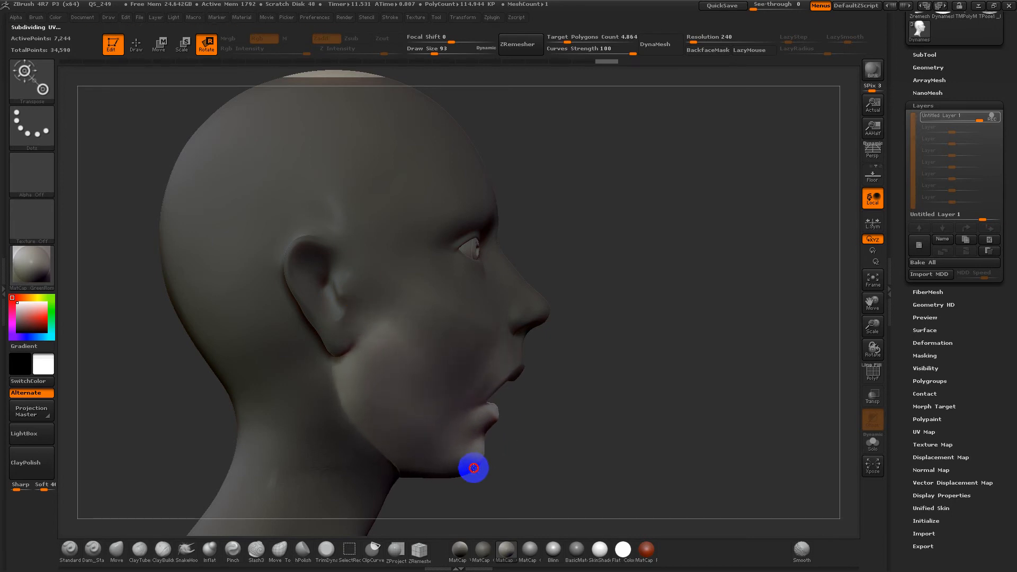
{"action": "mouse_move", "coordinate": [576, 430]}
{"action": "left_mouse_down"}
{"action": "mouse_move", "coordinate": [526, 422]}
{"action": "mouse_move", "coordinate": [615, 427]}
{"action": "mouse_move", "coordinate": [588, 430]}
{"action": "left_mouse_up"}
{"action": "left_click_drag", "start_coordinate": [654, 406], "coordinate": [521, 419]}
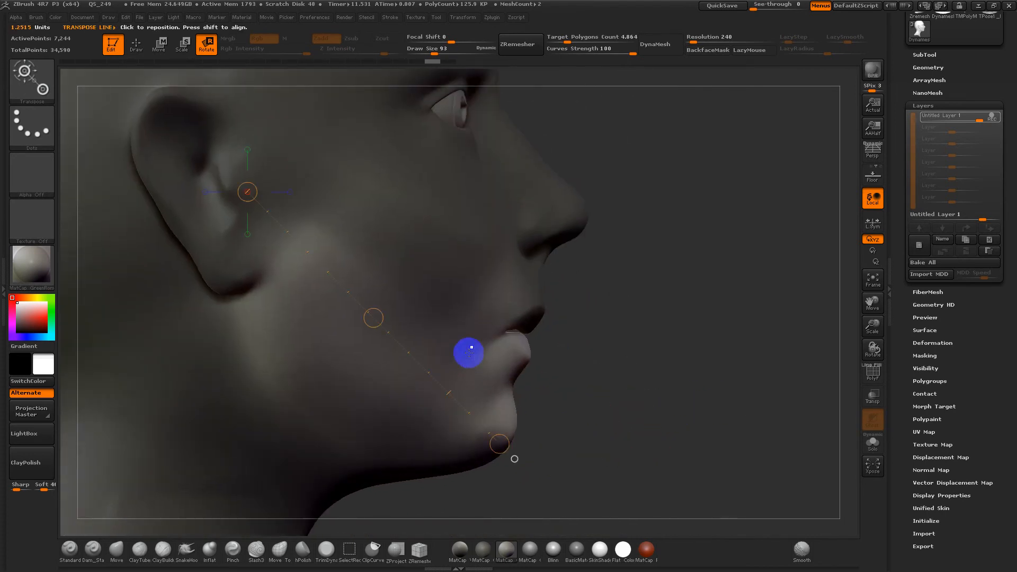
Step: Return to Draw mode and touch up the masked transition near the corner of the mouth
{"action": "left_click", "coordinate": [144, 47]}
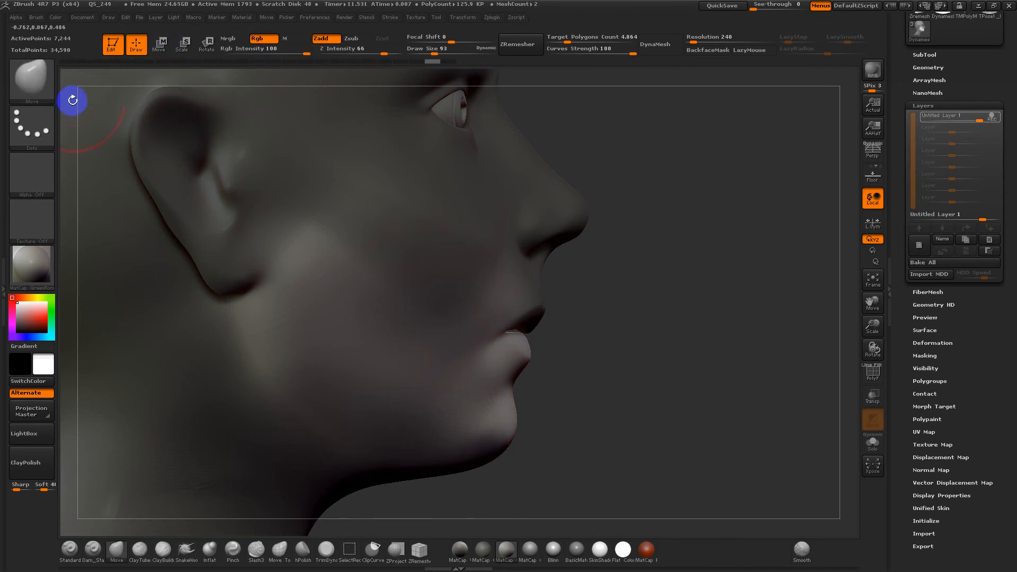
{"action": "key", "text": "ctrl"}
{"action": "mouse_move", "coordinate": [461, 349]}
{"action": "left_mouse_down", "text": "ctrl"}
{"action": "mouse_move", "coordinate": [420, 325]}
{"action": "mouse_move", "coordinate": [467, 354]}
{"action": "mouse_move", "coordinate": [468, 295]}
{"action": "mouse_move", "coordinate": [451, 350]}
{"action": "left_mouse_up", "text": "ctrl"}
{"action": "mouse_move", "coordinate": [624, 389]}
{"action": "left_mouse_down"}
{"action": "mouse_move", "coordinate": [521, 365]}
{"action": "mouse_move", "coordinate": [454, 387]}
{"action": "mouse_move", "coordinate": [492, 312]}
{"action": "mouse_move", "coordinate": [415, 374]}
{"action": "mouse_move", "coordinate": [498, 331]}
{"action": "left_mouse_up"}
{"action": "left_click_drag", "start_coordinate": [729, 403], "coordinate": [749, 402]}
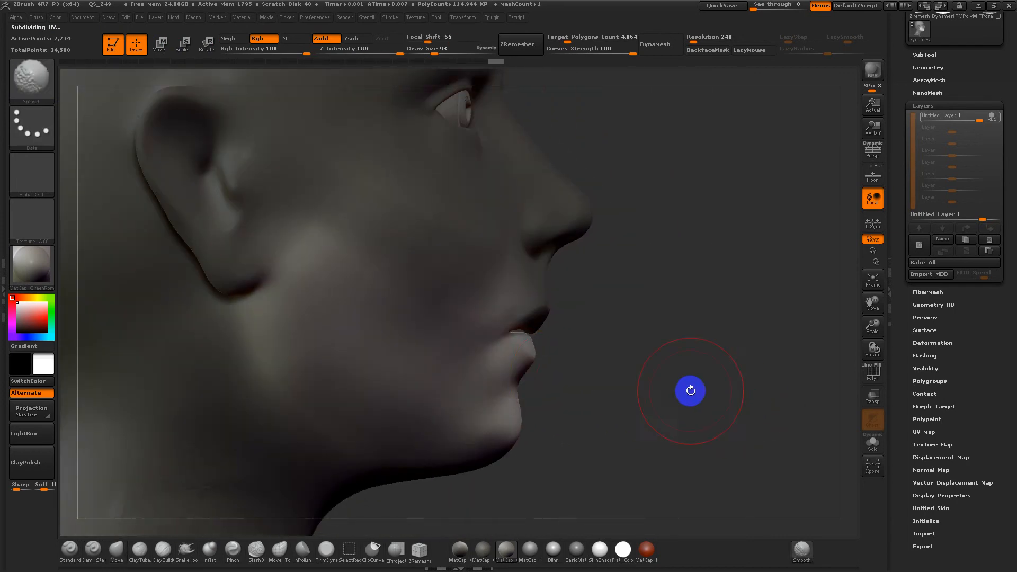
{"action": "left_click_drag", "start_coordinate": [572, 361], "coordinate": [567, 354]}
Step: Try rotating the jaw open again along the ear-to-chin Transpose line, and undo the rotation
{"action": "left_click", "coordinate": [203, 46]}
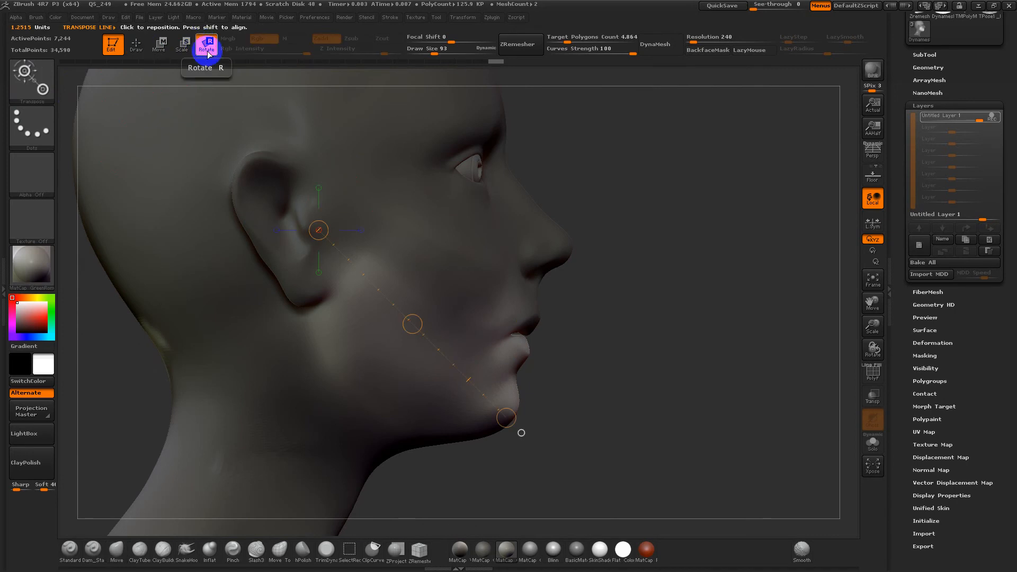
{"action": "mouse_move", "coordinate": [517, 425]}
{"action": "left_mouse_down"}
{"action": "mouse_move", "coordinate": [504, 418]}
{"action": "mouse_move", "coordinate": [485, 450]}
{"action": "left_mouse_up"}
{"action": "key", "text": "ctrl+z"}
Step: Return to Draw mode and soften the jaw mask's edge, including the transition around the corner of the mouth
{"action": "mouse_move", "coordinate": [498, 290]}
{"action": "left_mouse_down", "text": "ctrl"}
{"action": "mouse_move", "coordinate": [490, 342]}
{"action": "mouse_move", "coordinate": [517, 329]}
{"action": "left_mouse_up", "text": "ctrl"}
{"action": "left_click", "coordinate": [520, 356], "text": "ctrl"}
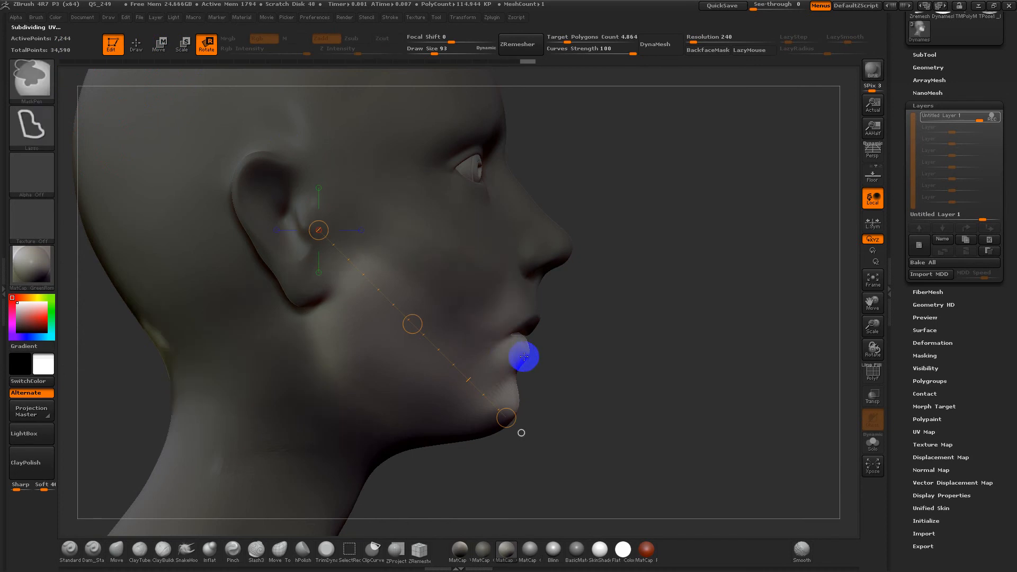
{"action": "left_click", "coordinate": [536, 308], "text": "ctrl"}
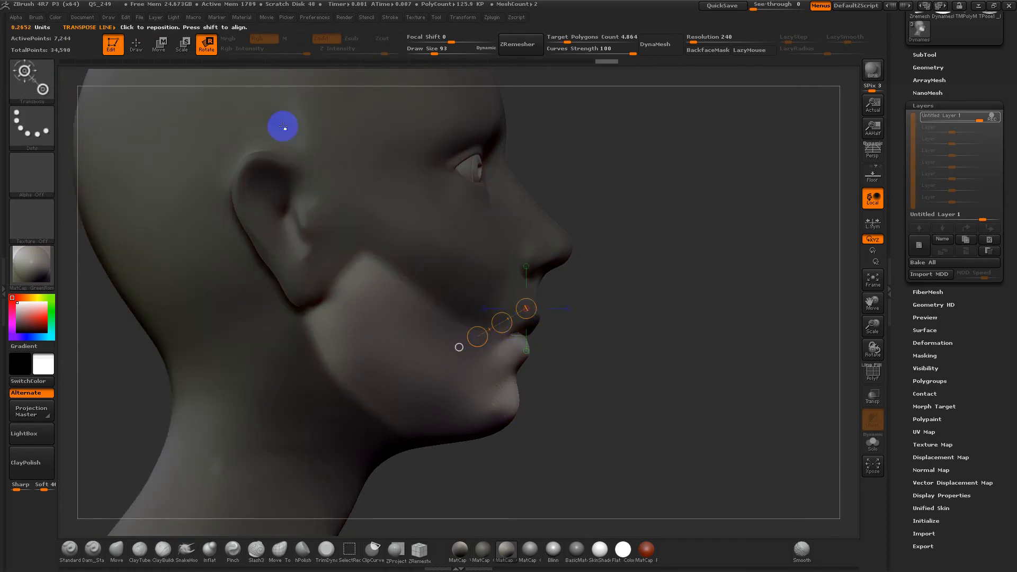
{"action": "left_click", "coordinate": [137, 45]}
{"action": "mouse_move", "coordinate": [541, 306]}
{"action": "left_mouse_down", "text": "ctrl"}
{"action": "mouse_move", "coordinate": [483, 320]}
{"action": "mouse_move", "coordinate": [491, 350]}
{"action": "mouse_move", "coordinate": [534, 328]}
{"action": "left_mouse_up", "text": "ctrl"}
{"action": "left_click", "coordinate": [504, 368], "text": "ctrl"}
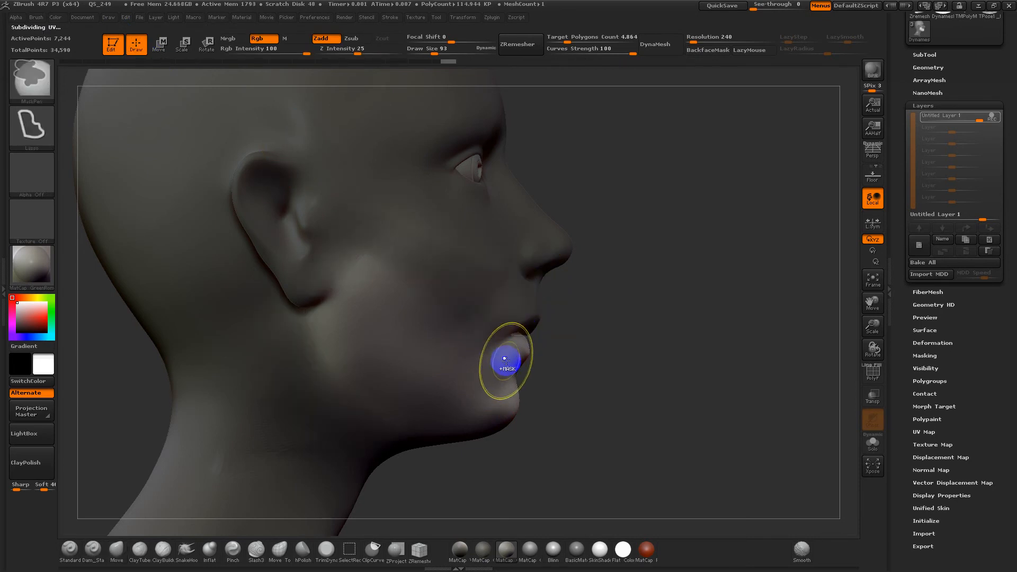
{"action": "key", "text": "f"}
{"action": "mouse_move", "coordinate": [286, 153]}
{"action": "left_mouse_down", "text": "ctrl"}
{"action": "mouse_move", "coordinate": [177, 348]}
{"action": "mouse_move", "coordinate": [352, 529]}
{"action": "mouse_move", "coordinate": [388, 492]}
{"action": "left_mouse_up", "text": "ctrl"}
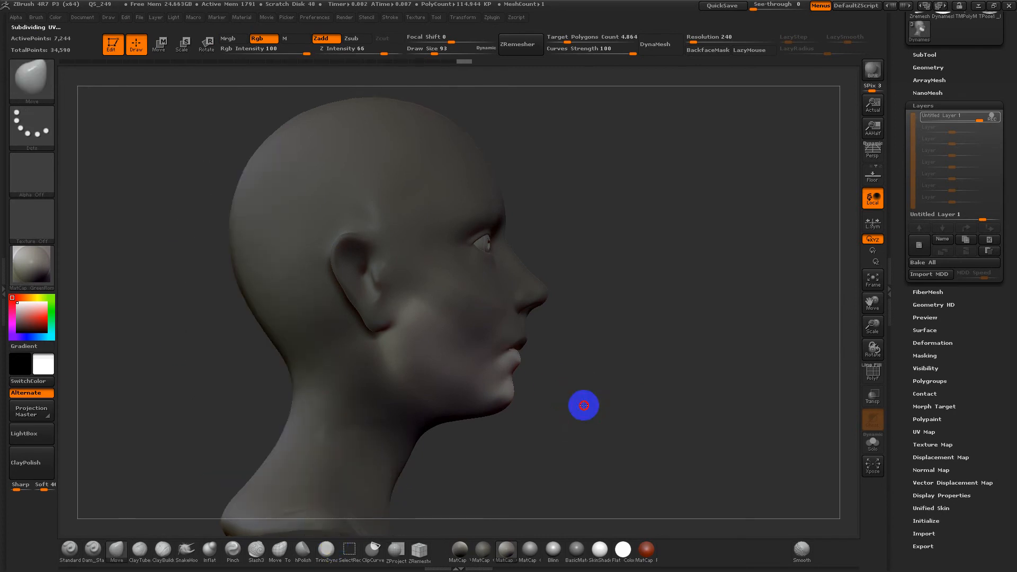
Step: In Rotate mode, draw a Transpose line from just in front of the ear to the chin
{"action": "left_click_drag", "start_coordinate": [583, 395], "coordinate": [582, 462], "text": "alt"}
{"action": "left_click_drag", "start_coordinate": [101, 330], "coordinate": [157, 217], "text": "alt"}
{"action": "left_click", "coordinate": [206, 45]}
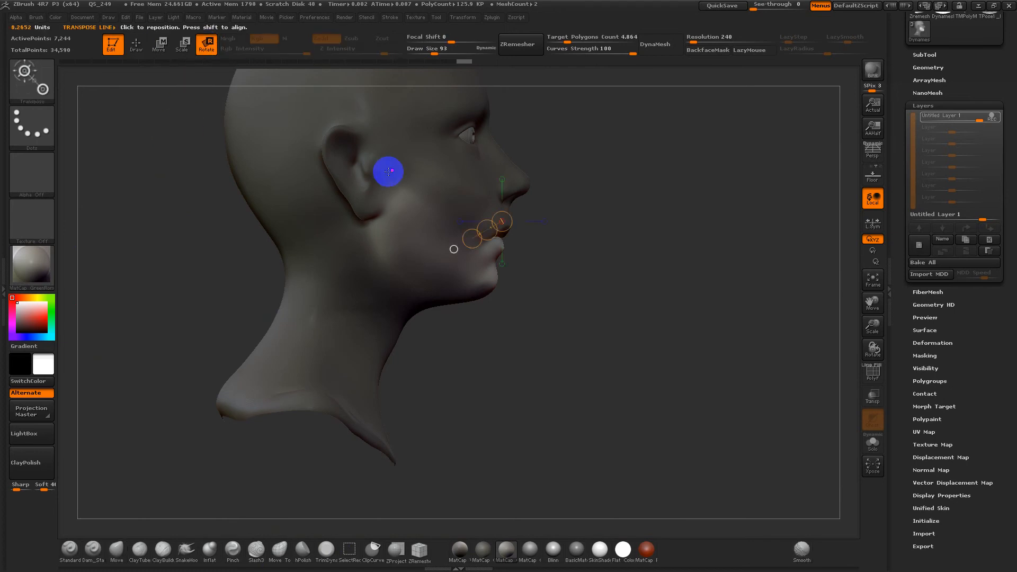
{"action": "left_click_drag", "start_coordinate": [377, 174], "coordinate": [478, 276]}
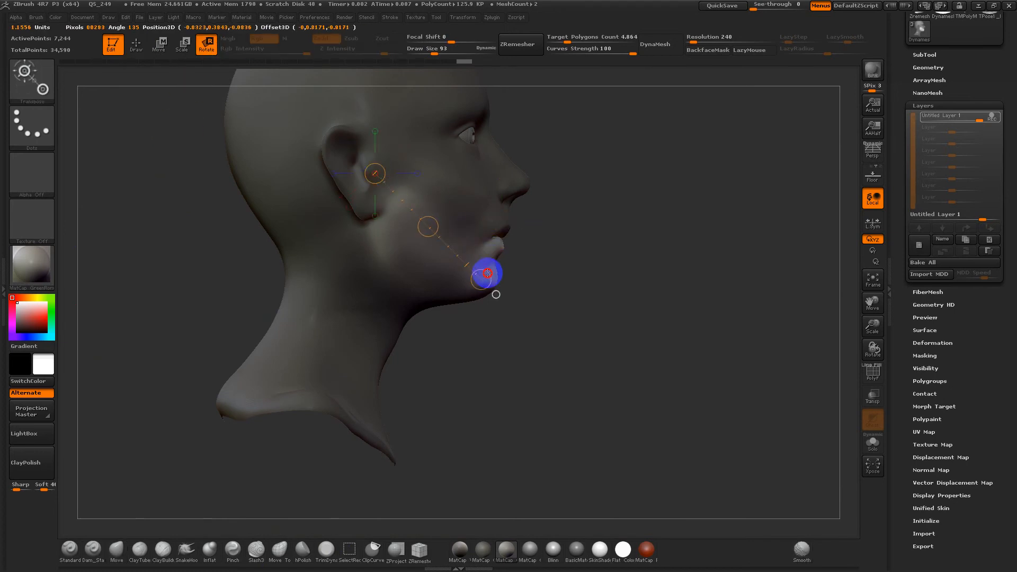
{"action": "left_click_drag", "start_coordinate": [585, 259], "coordinate": [597, 299], "text": "alt"}
{"action": "left_click_drag", "start_coordinate": [660, 364], "coordinate": [361, 340]}
{"action": "left_click_drag", "start_coordinate": [353, 239], "coordinate": [329, 318], "text": "shift"}
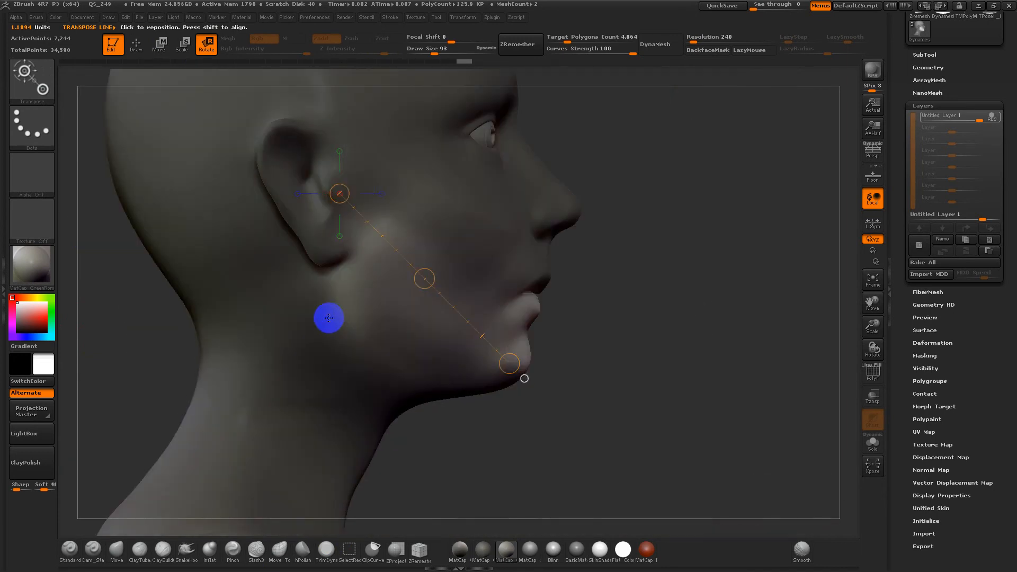
Step: Redraw the Transpose line from slightly lower in front of the ear to the chin, and rotate the jaw wide open
{"action": "left_click_drag", "start_coordinate": [346, 183], "coordinate": [501, 368]}
{"action": "left_click_drag", "start_coordinate": [557, 385], "coordinate": [499, 391]}
{"action": "left_click_drag", "start_coordinate": [345, 365], "coordinate": [402, 358], "text": "shift"}
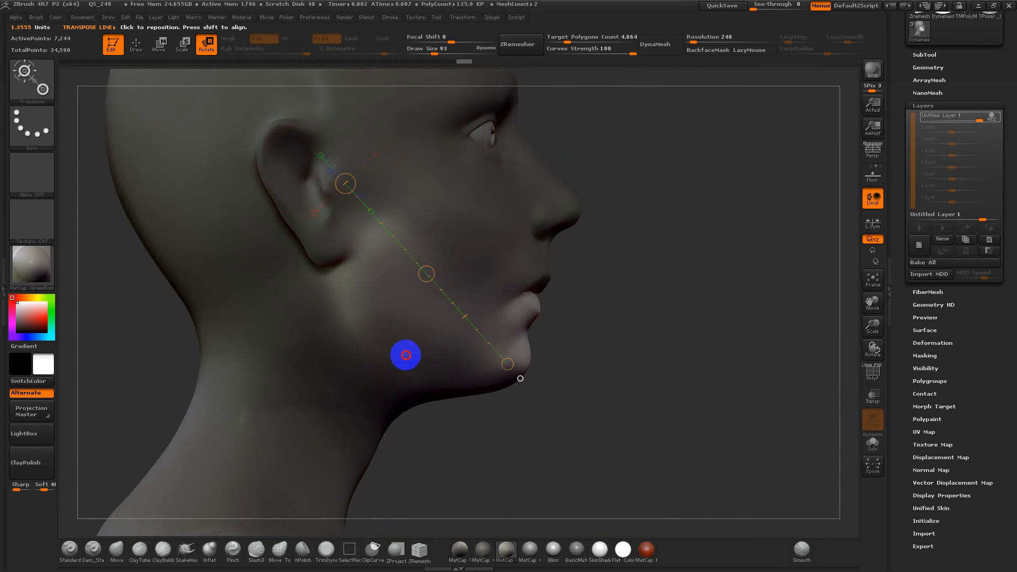
{"action": "left_click_drag", "start_coordinate": [348, 211], "coordinate": [468, 406]}
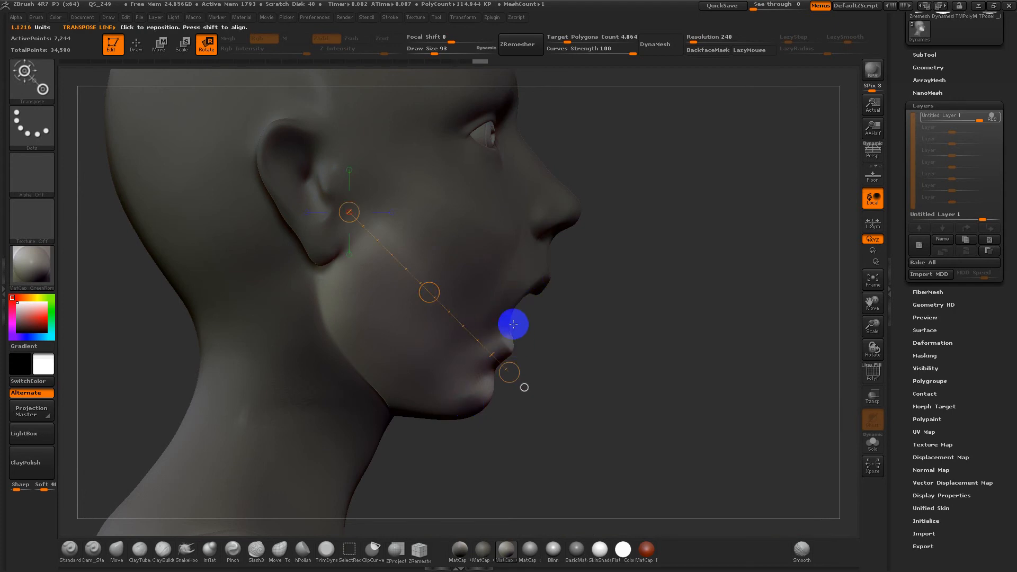
{"action": "left_click_drag", "start_coordinate": [509, 370], "coordinate": [504, 375]}
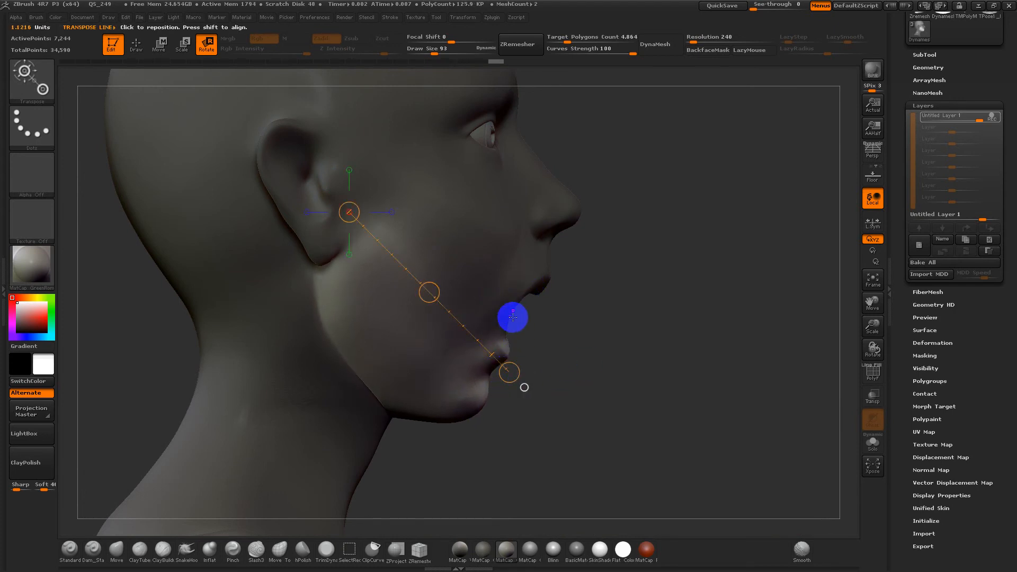
Step: View the open mouth from the front and turn on Double display so the inner faces are shown
{"action": "left_click_drag", "start_coordinate": [564, 359], "coordinate": [510, 358]}
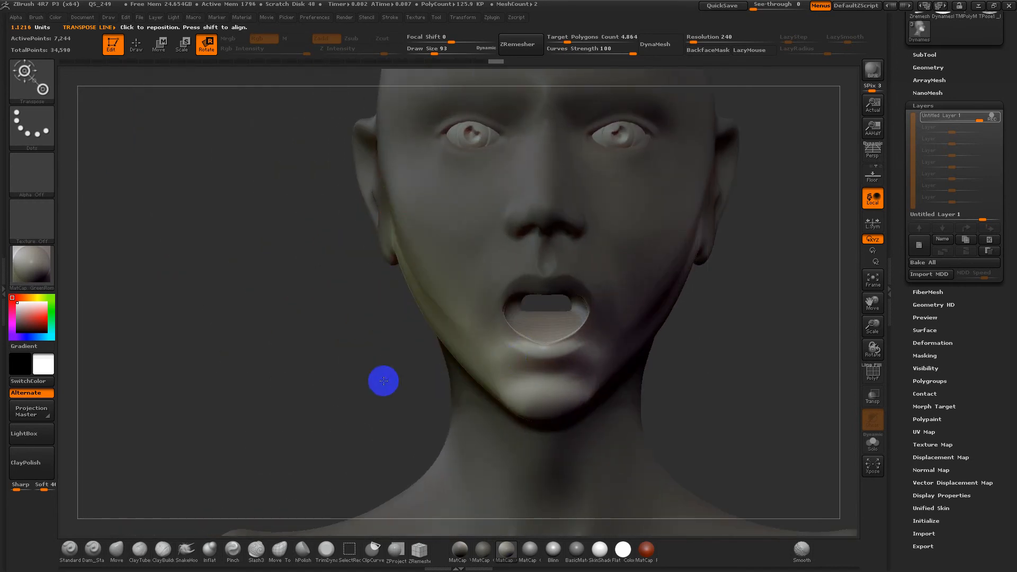
{"action": "left_click_drag", "start_coordinate": [322, 363], "coordinate": [323, 361], "text": "alt"}
{"action": "left_click_drag", "start_coordinate": [744, 374], "coordinate": [657, 369], "text": "alt"}
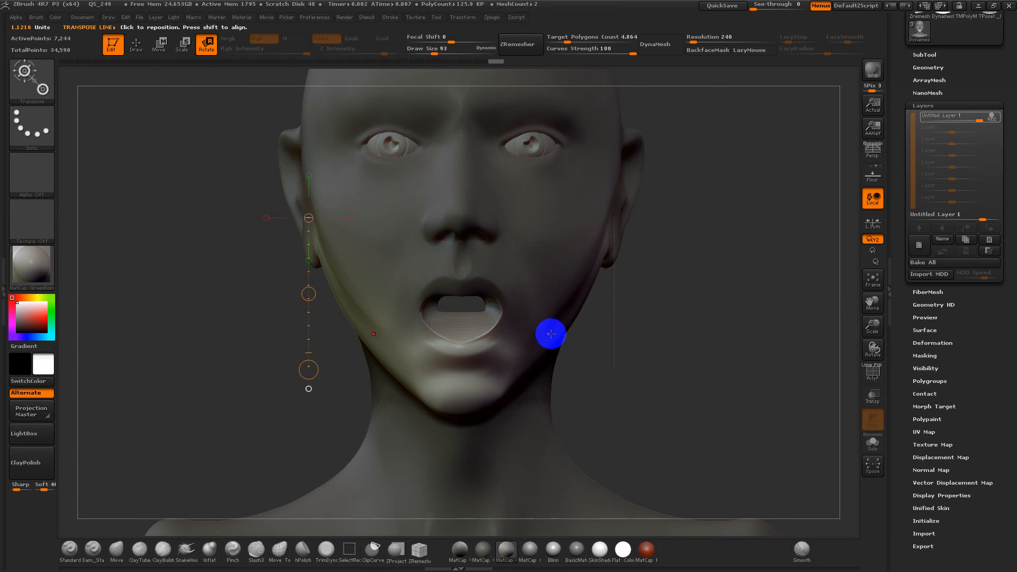
{"action": "left_click_drag", "start_coordinate": [902, 337], "coordinate": [902, 254]}
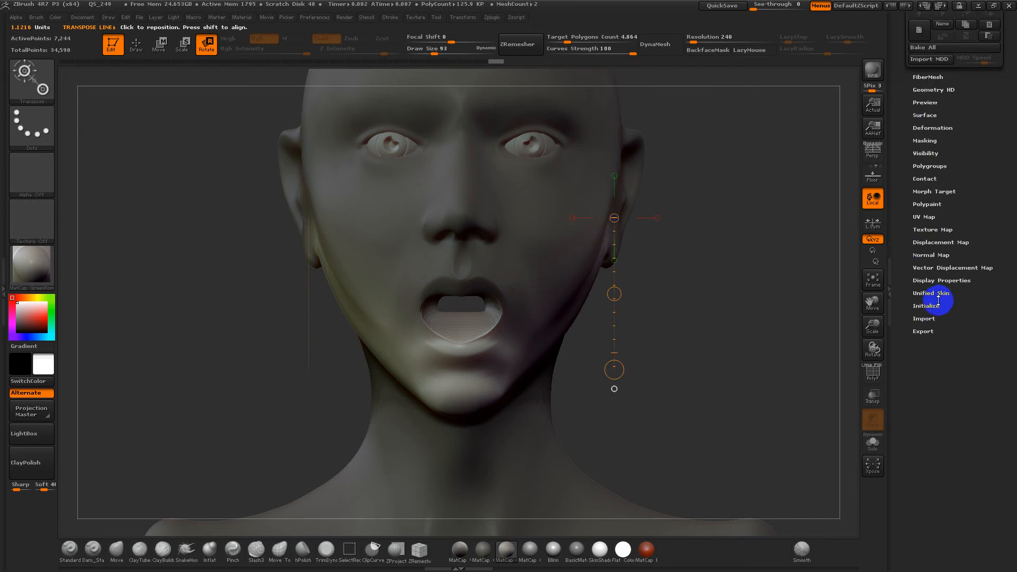
{"action": "left_click", "coordinate": [943, 281]}
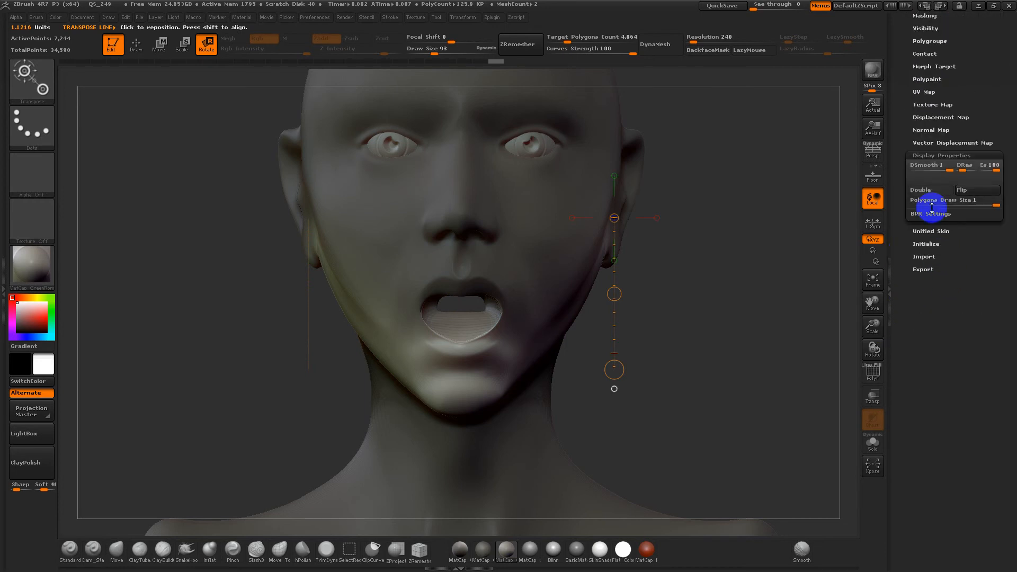
{"action": "left_click", "coordinate": [931, 190]}
{"action": "left_click_drag", "start_coordinate": [727, 316], "coordinate": [731, 309]}
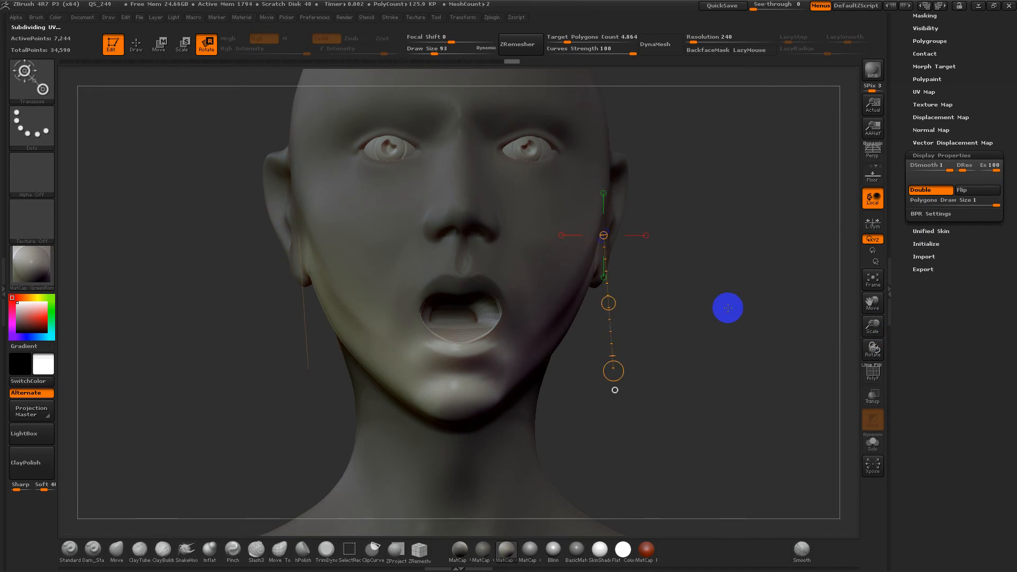
{"action": "left_click_drag", "start_coordinate": [722, 311], "coordinate": [707, 343]}
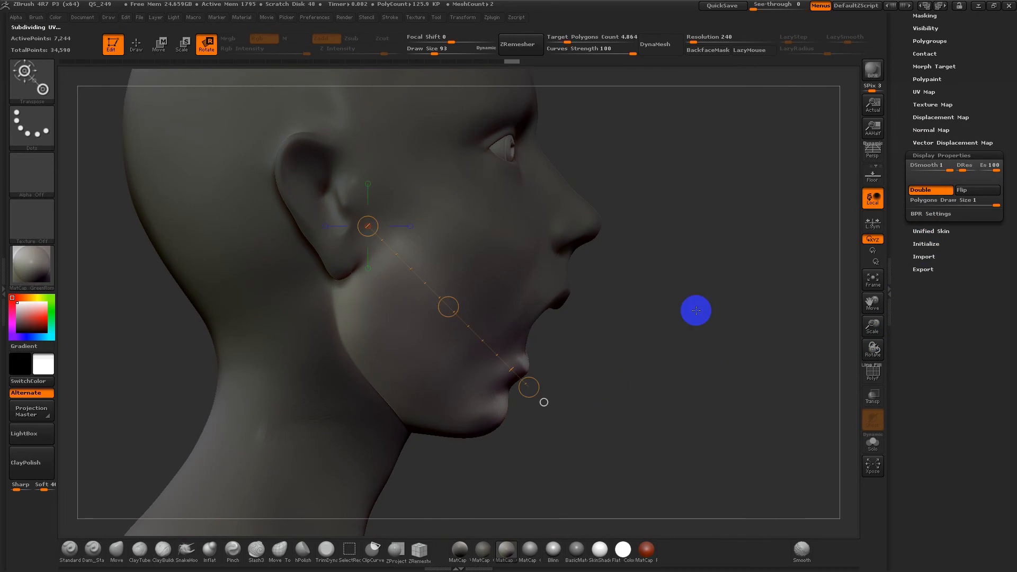
Step: Rename the untitled sculpt layer as Jaw Open
{"action": "left_click_drag", "start_coordinate": [902, 104], "coordinate": [896, 216]}
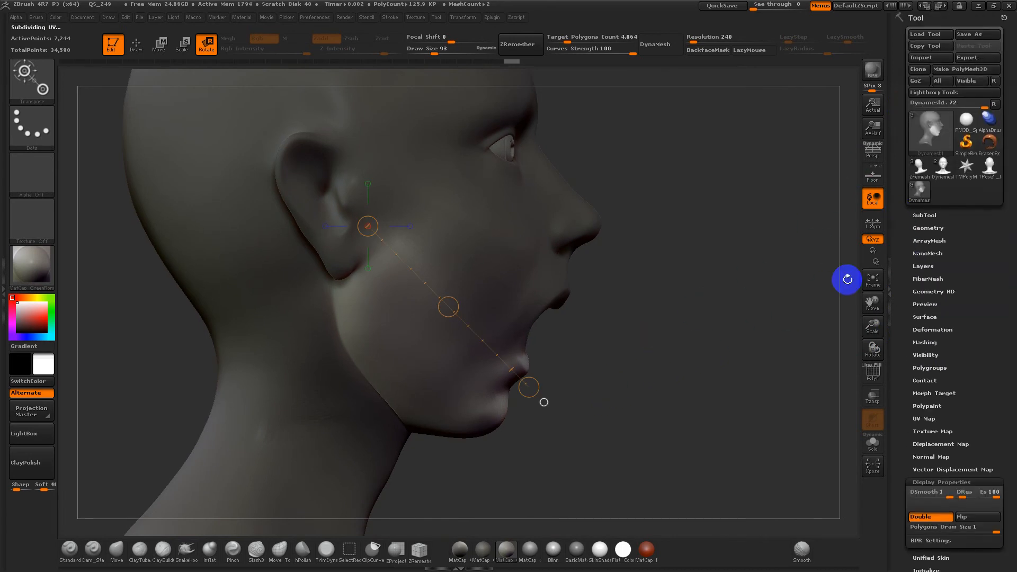
{"action": "left_click_drag", "start_coordinate": [912, 375], "coordinate": [929, 286]}
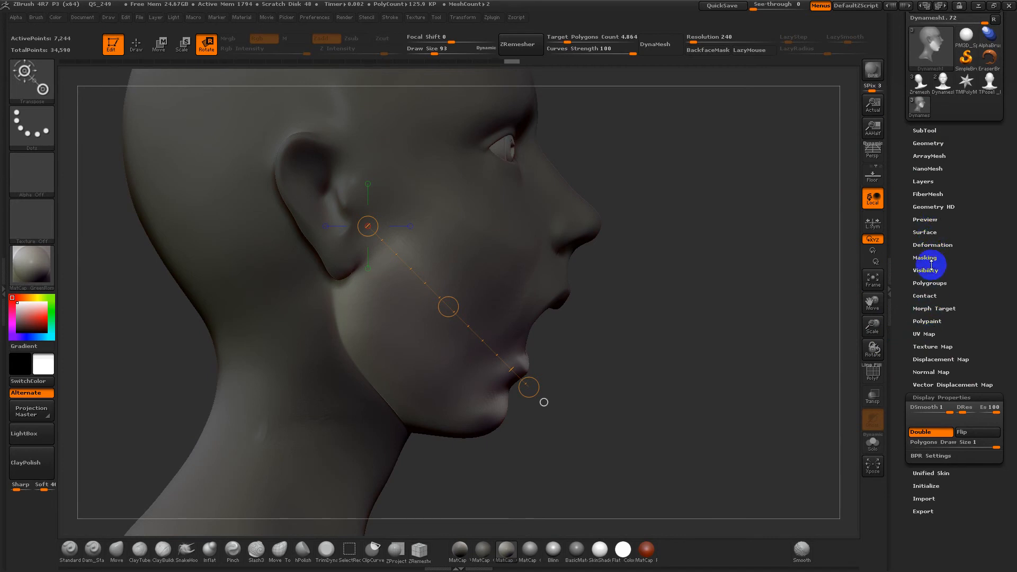
{"action": "mouse_move", "coordinate": [929, 248]}
{"action": "left_mouse_down"}
{"action": "mouse_move", "coordinate": [910, 248]}
{"action": "mouse_move", "coordinate": [903, 266]}
{"action": "mouse_move", "coordinate": [916, 220]}
{"action": "left_mouse_up"}
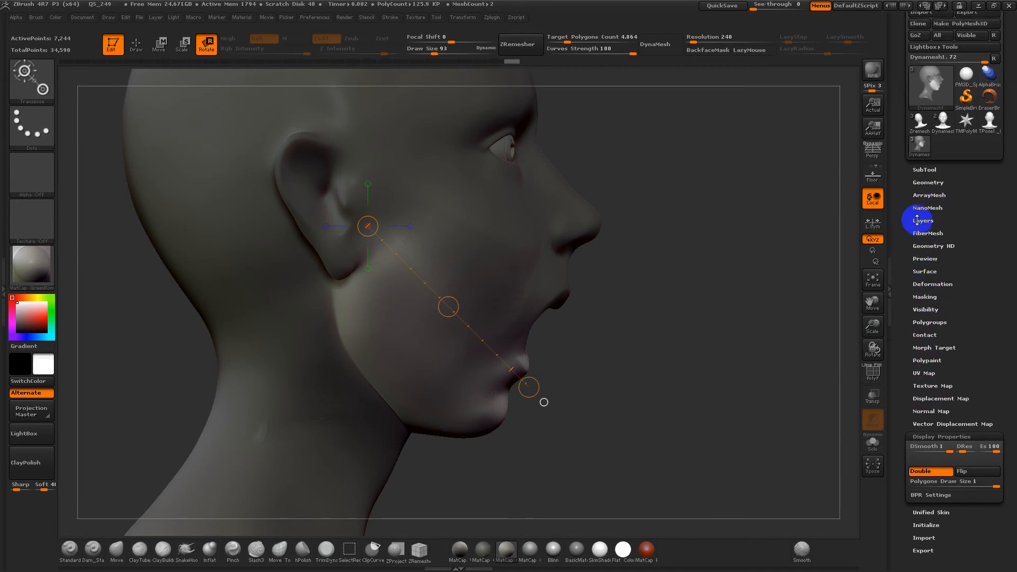
{"action": "left_click", "coordinate": [918, 222]}
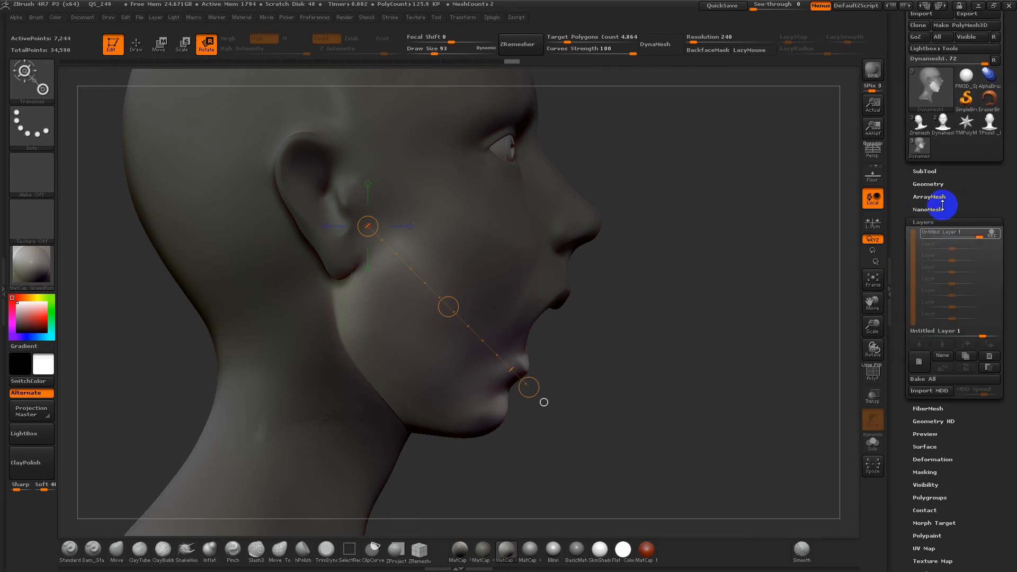
{"action": "left_click", "coordinate": [943, 355]}
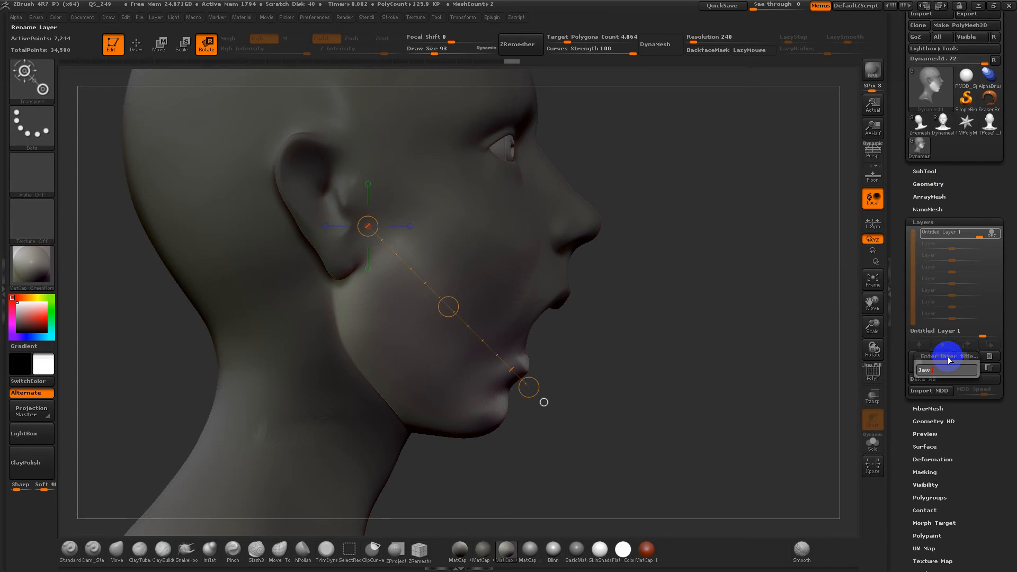
{"action": "key", "text": "Return"}
Step: Clear the mask and set up the Inflat brush with draw size 122 and Z Intensity 10
{"action": "mouse_move", "coordinate": [556, 413]}
{"action": "left_mouse_down"}
{"action": "mouse_move", "coordinate": [561, 399]}
{"action": "mouse_move", "coordinate": [558, 410]}
{"action": "mouse_move", "coordinate": [638, 427]}
{"action": "mouse_move", "coordinate": [610, 388]}
{"action": "left_mouse_up"}
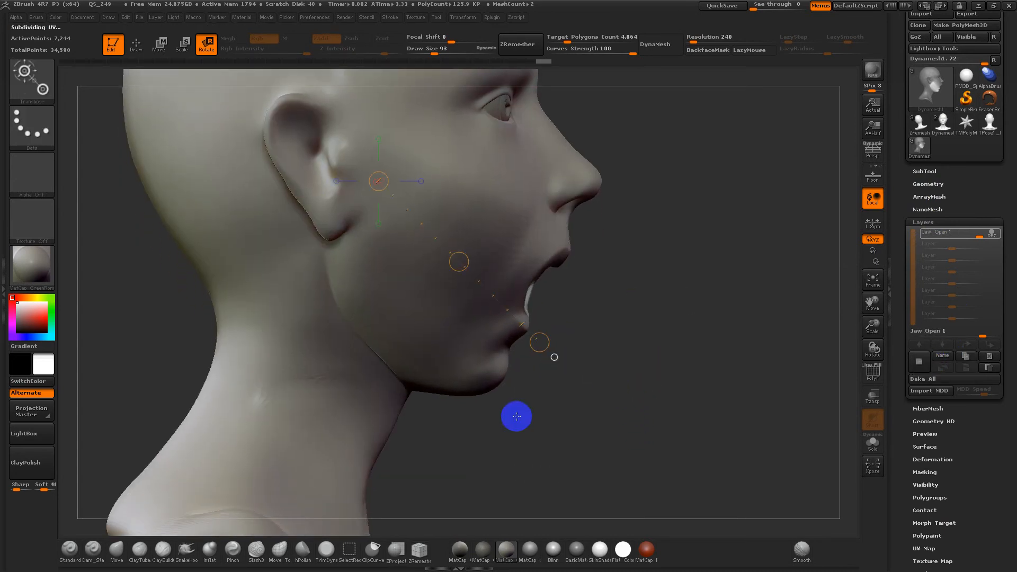
{"action": "left_click", "coordinate": [206, 553]}
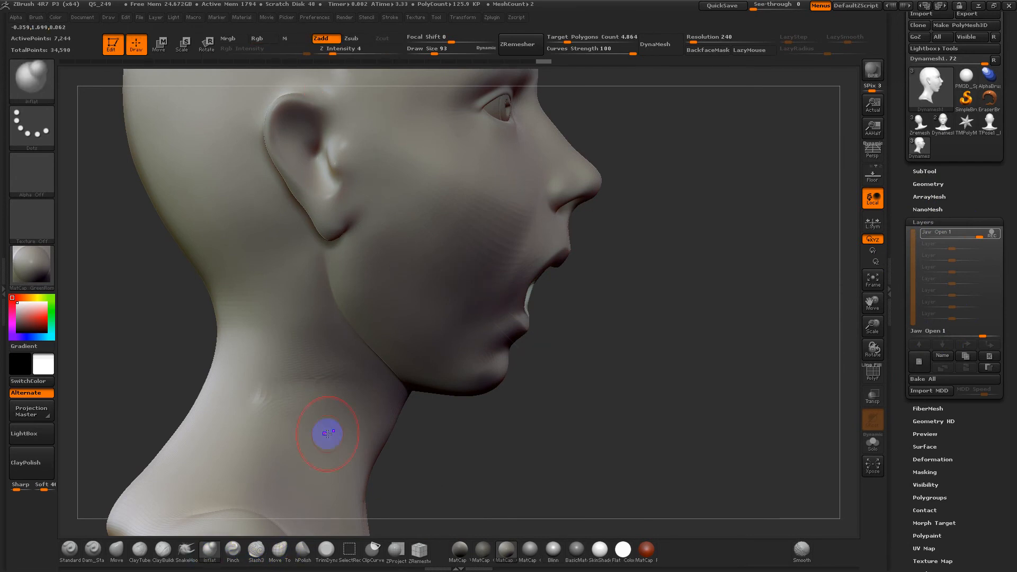
{"action": "mouse_move", "coordinate": [484, 440]}
{"action": "left_mouse_down"}
{"action": "mouse_move", "coordinate": [436, 404]}
{"action": "mouse_move", "coordinate": [443, 418]}
{"action": "left_mouse_up"}
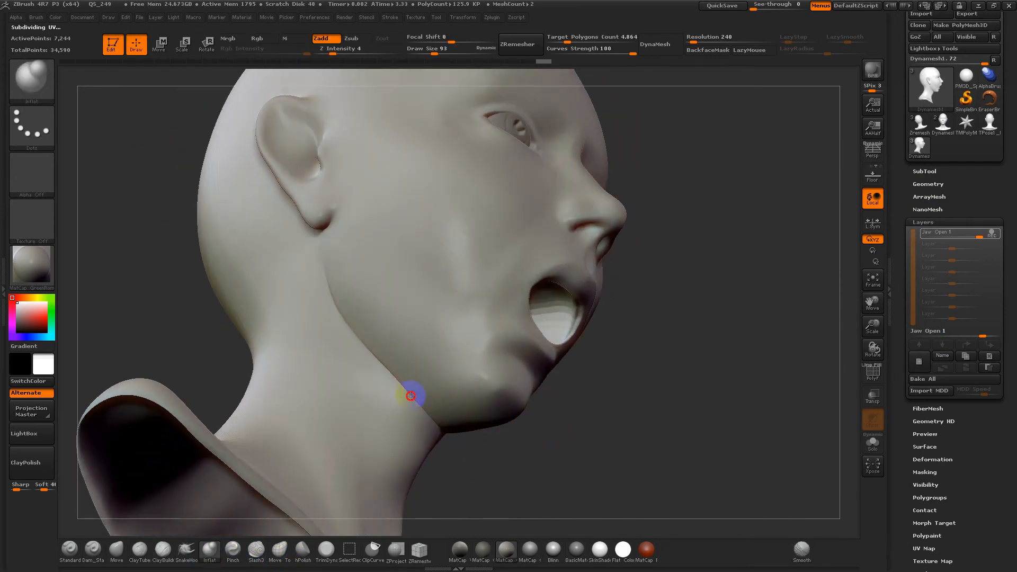
{"action": "key", "text": "s"}
{"action": "left_click_drag", "start_coordinate": [415, 394], "coordinate": [422, 395]}
{"action": "key", "text": "u"}
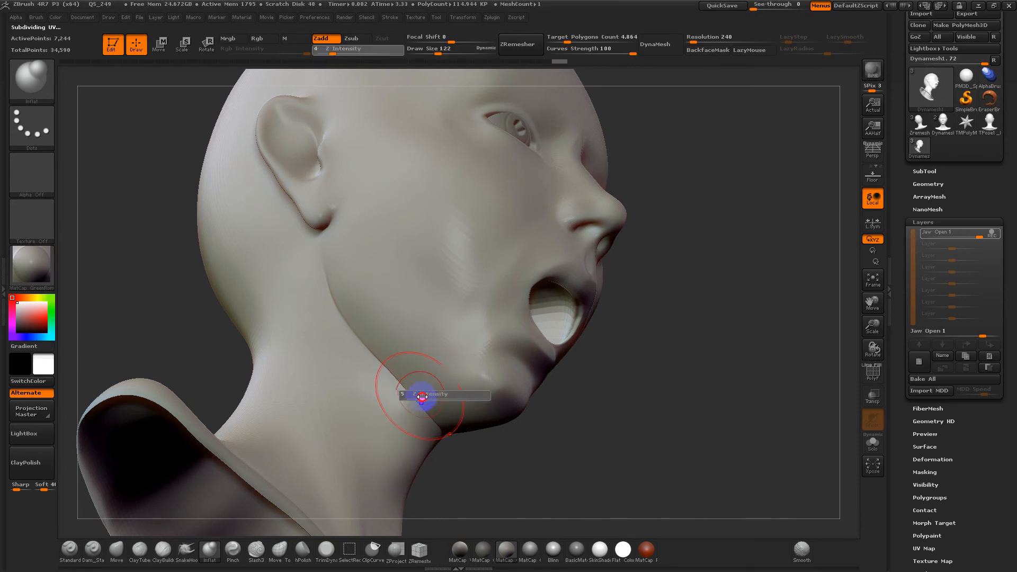
Step: Inflate and smooth the crease where the opened jaw meets the neck, from below the ear to the throat
{"action": "mouse_move", "coordinate": [335, 280]}
{"action": "left_mouse_down", "text": "shift"}
{"action": "mouse_move", "coordinate": [424, 426]}
{"action": "mouse_move", "coordinate": [364, 336]}
{"action": "mouse_move", "coordinate": [362, 309]}
{"action": "left_mouse_up", "text": "shift"}
{"action": "left_click_drag", "start_coordinate": [411, 395], "coordinate": [442, 431]}
{"action": "left_click_drag", "start_coordinate": [442, 434], "coordinate": [418, 405], "text": "shift"}
{"action": "mouse_move", "coordinate": [574, 513]}
{"action": "left_mouse_down"}
{"action": "mouse_move", "coordinate": [586, 481]}
{"action": "mouse_move", "coordinate": [560, 434]}
{"action": "left_mouse_up"}
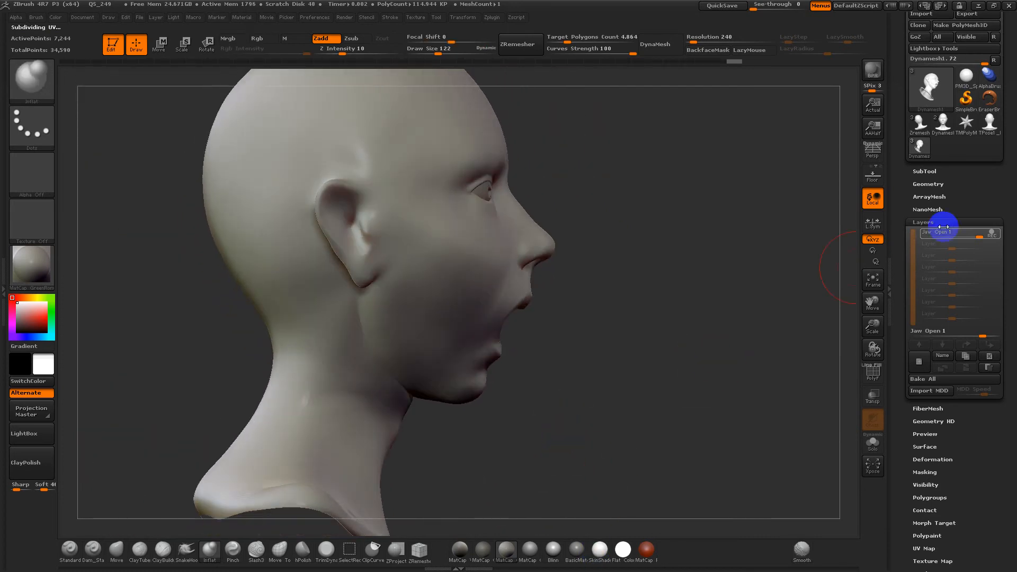
Step: Toggle the Jaw Open layer's recording and vary its intensity to check the jaw opening and closing
{"action": "left_click", "coordinate": [995, 236]}
{"action": "mouse_move", "coordinate": [978, 238]}
{"action": "left_mouse_down"}
{"action": "mouse_move", "coordinate": [964, 236]}
{"action": "mouse_move", "coordinate": [981, 248]}
{"action": "mouse_move", "coordinate": [963, 250]}
{"action": "mouse_move", "coordinate": [986, 255]}
{"action": "left_mouse_up"}
{"action": "left_click_drag", "start_coordinate": [583, 326], "coordinate": [974, 204]}
{"action": "left_click", "coordinate": [990, 234]}
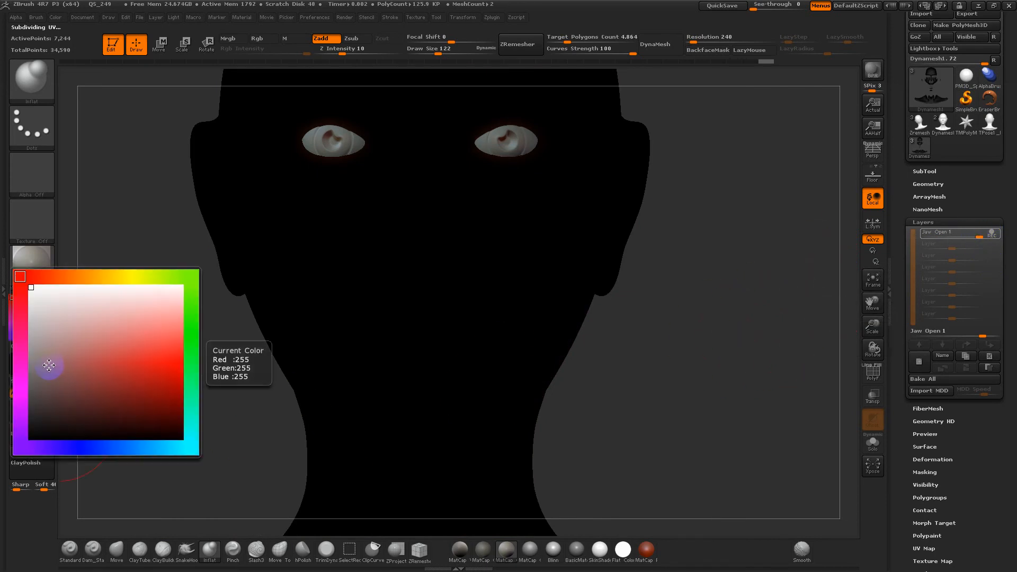
Step: Try the Flat Color material on the black head and turn off the Alternate colour option
{"action": "left_click", "coordinate": [553, 549]}
{"action": "left_click_drag", "start_coordinate": [703, 351], "coordinate": [569, 549]}
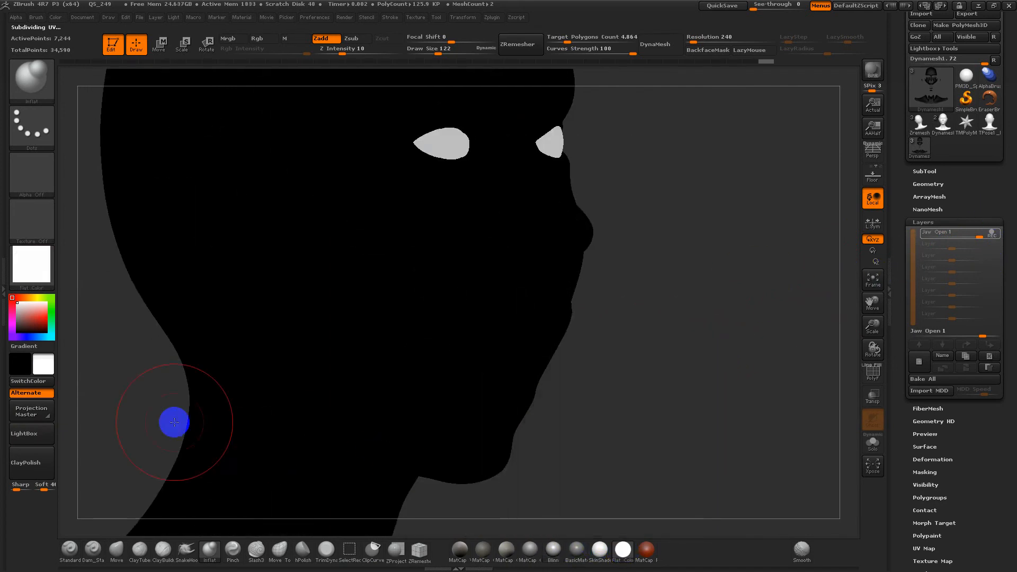
{"action": "left_click_drag", "start_coordinate": [40, 321], "coordinate": [12, 303]}
{"action": "left_click", "coordinate": [34, 382]}
{"action": "left_click", "coordinate": [34, 383]}
{"action": "left_click", "coordinate": [31, 392]}
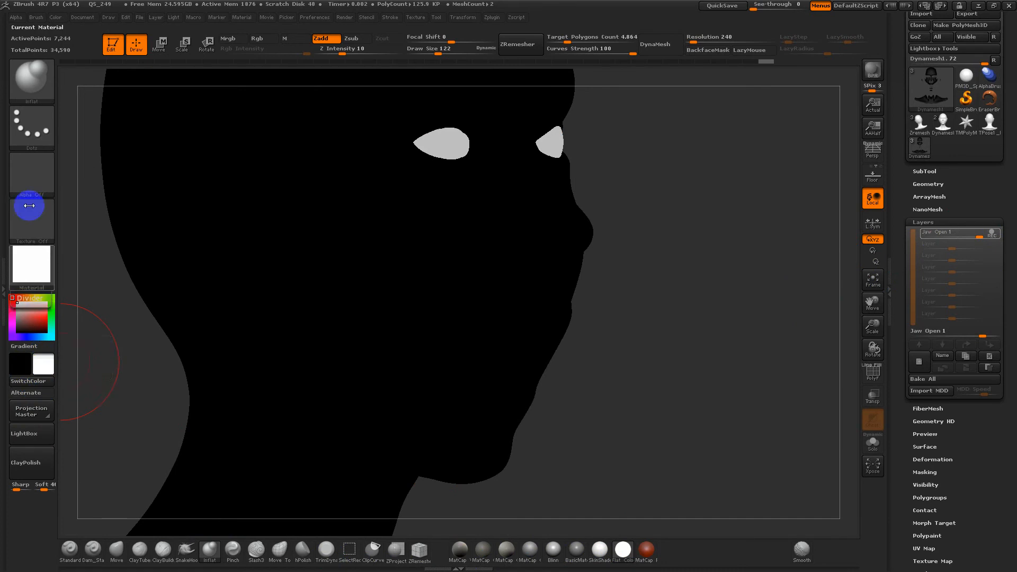
{"action": "left_click", "coordinate": [57, 18]}
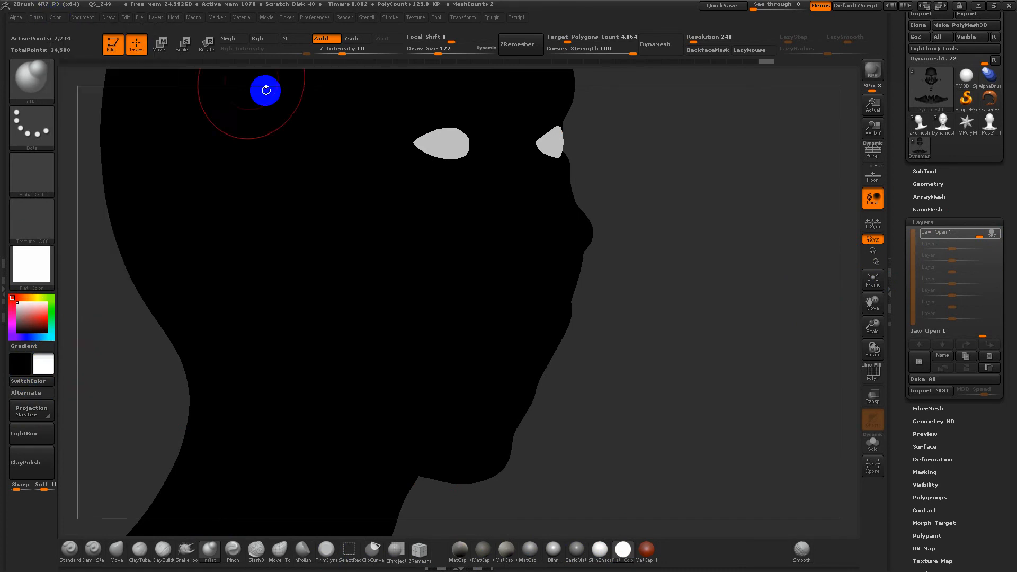
Step: Using the Standard brush in Mrgb mode, fill the whole head with white and the Blinn material
{"action": "left_click", "coordinate": [71, 551]}
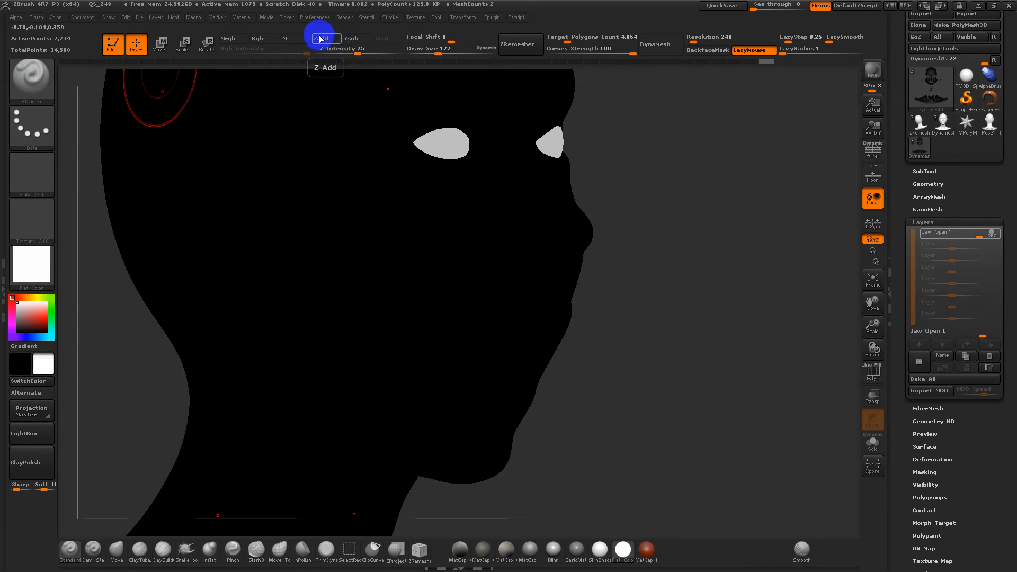
{"action": "left_click", "coordinate": [227, 39]}
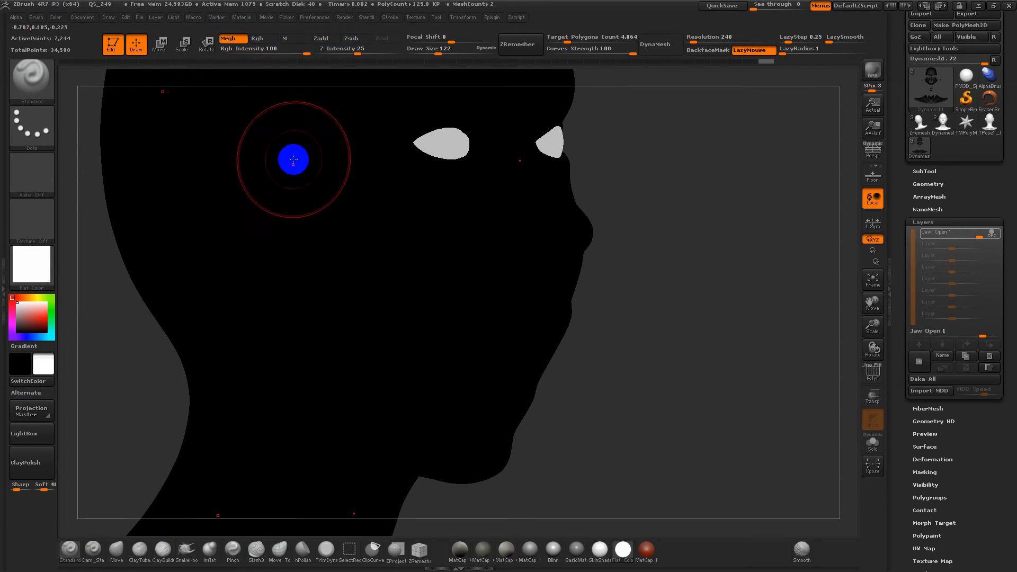
{"action": "left_click", "coordinate": [550, 550]}
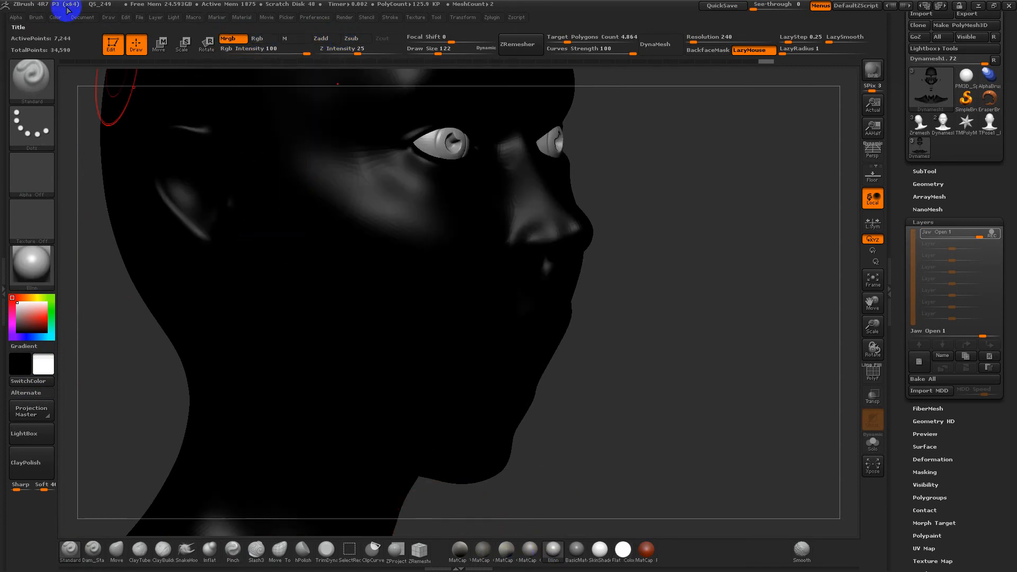
{"action": "left_click", "coordinate": [59, 19]}
{"action": "left_click", "coordinate": [100, 232]}
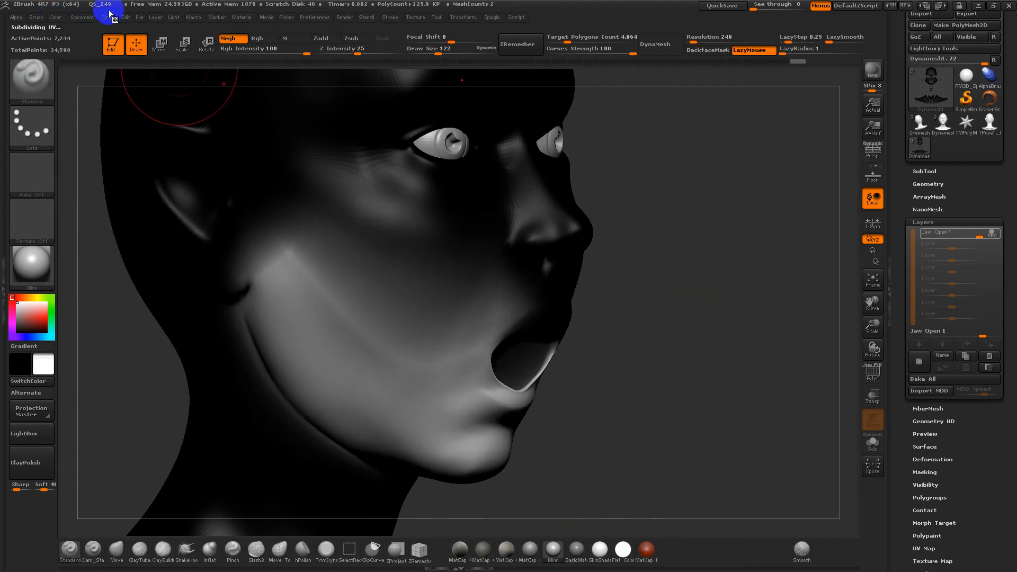
{"action": "left_click", "coordinate": [68, 20]}
{"action": "left_click", "coordinate": [100, 233]}
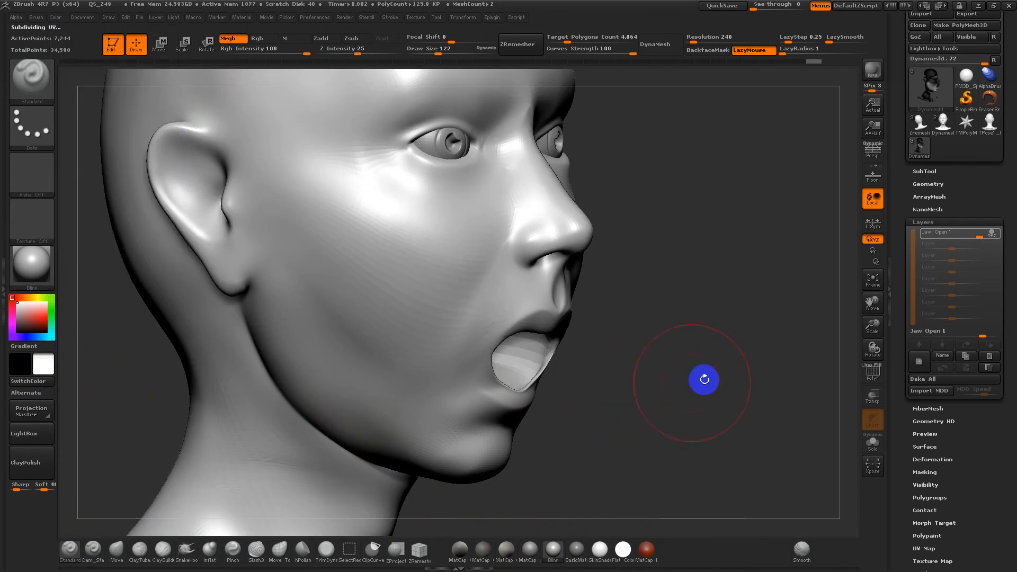
Step: Inflate the mouth corner and upper lip with the Inflat brush at a draw size of 53
{"action": "left_click_drag", "start_coordinate": [658, 398], "coordinate": [598, 428]}
{"action": "left_click", "coordinate": [210, 549]}
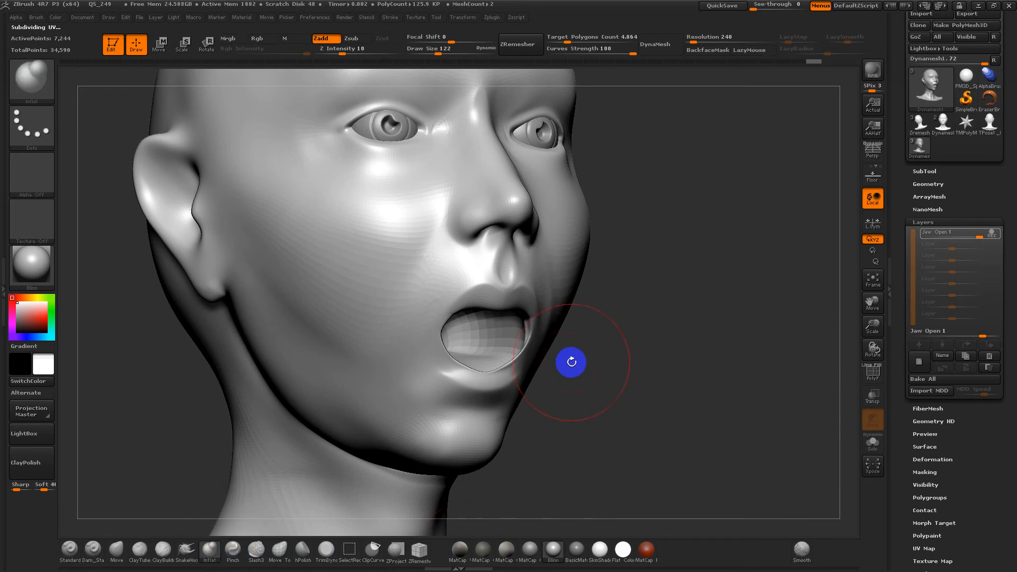
{"action": "left_click_drag", "start_coordinate": [568, 356], "coordinate": [582, 409], "text": "alt"}
{"action": "key", "text": "s"}
{"action": "left_click_drag", "start_coordinate": [536, 352], "coordinate": [499, 334]}
{"action": "left_click_drag", "start_coordinate": [681, 350], "coordinate": [689, 359]}
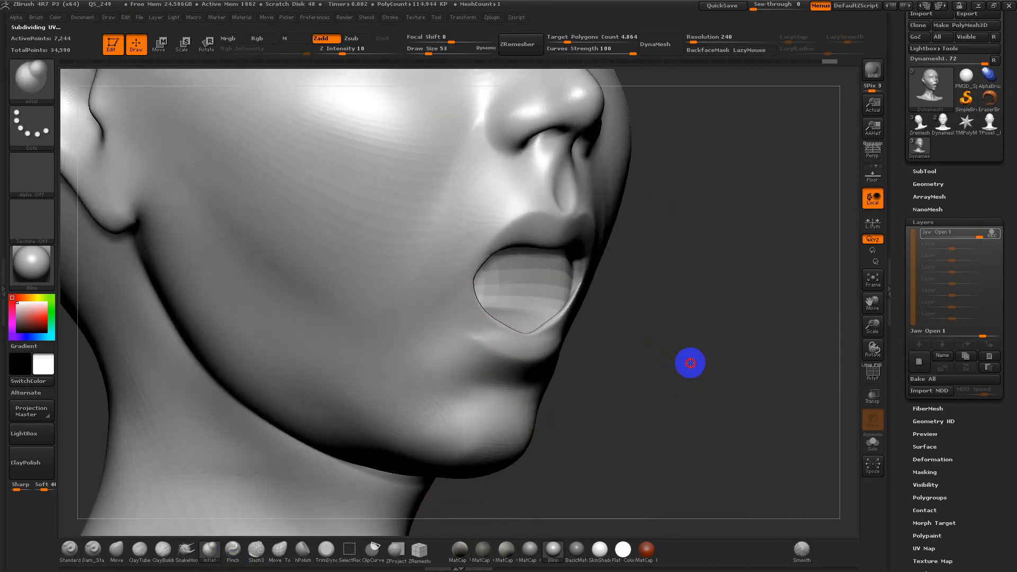
{"action": "mouse_move", "coordinate": [482, 309]}
{"action": "left_mouse_down"}
{"action": "mouse_move", "coordinate": [504, 345]}
{"action": "mouse_move", "coordinate": [535, 347]}
{"action": "mouse_move", "coordinate": [465, 295]}
{"action": "left_mouse_up"}
{"action": "mouse_move", "coordinate": [527, 211]}
{"action": "left_mouse_down"}
{"action": "mouse_move", "coordinate": [518, 246]}
{"action": "mouse_move", "coordinate": [502, 245]}
{"action": "left_mouse_up"}
Step: Reshape the upper lip beside the mouth corner from the front using the Move Topological brush at draw size 89
{"action": "left_click", "coordinate": [277, 550]}
{"action": "mouse_move", "coordinate": [677, 338]}
{"action": "left_mouse_down"}
{"action": "mouse_move", "coordinate": [652, 272]}
{"action": "mouse_move", "coordinate": [689, 273]}
{"action": "left_mouse_up"}
{"action": "key", "text": "s"}
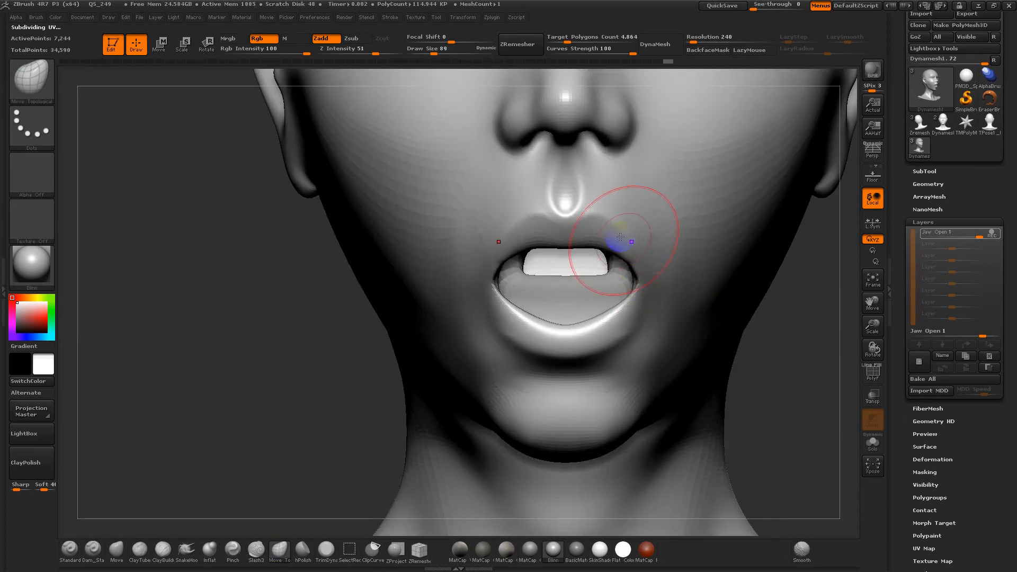
{"action": "mouse_move", "coordinate": [603, 249]}
{"action": "left_mouse_down"}
{"action": "mouse_move", "coordinate": [692, 288]}
{"action": "mouse_move", "coordinate": [681, 277]}
{"action": "mouse_move", "coordinate": [708, 281]}
{"action": "left_mouse_up"}
Step: Push the jaw side and cheek with the Move Topological brush at draw size 131, and undo the last stroke
{"action": "key", "text": "s"}
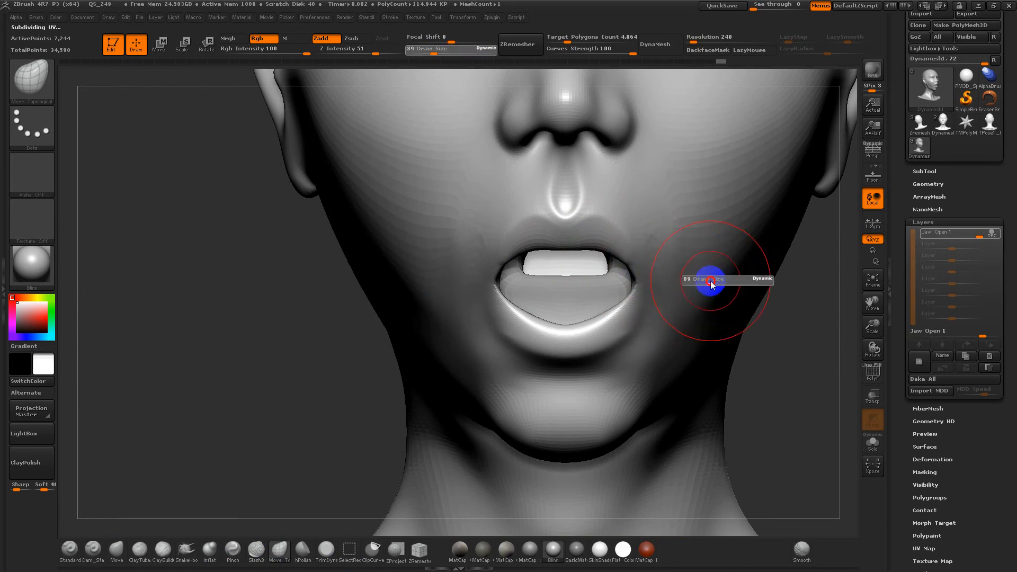
{"action": "mouse_move", "coordinate": [777, 343]}
{"action": "left_mouse_down"}
{"action": "mouse_move", "coordinate": [784, 332]}
{"action": "mouse_move", "coordinate": [512, 277]}
{"action": "left_mouse_up"}
{"action": "key", "text": "s"}
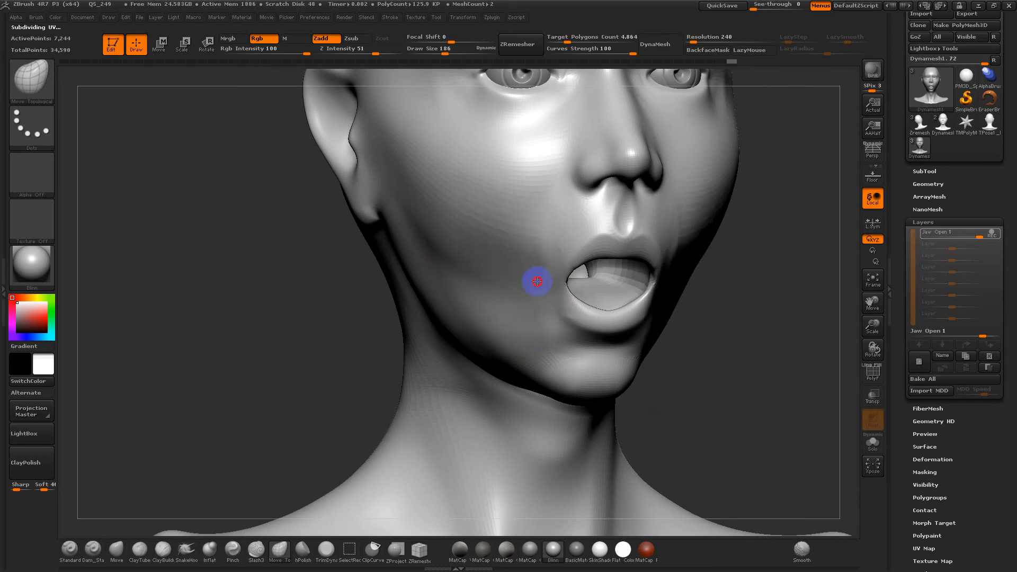
{"action": "key", "text": "s"}
{"action": "left_click_drag", "start_coordinate": [490, 282], "coordinate": [492, 282]}
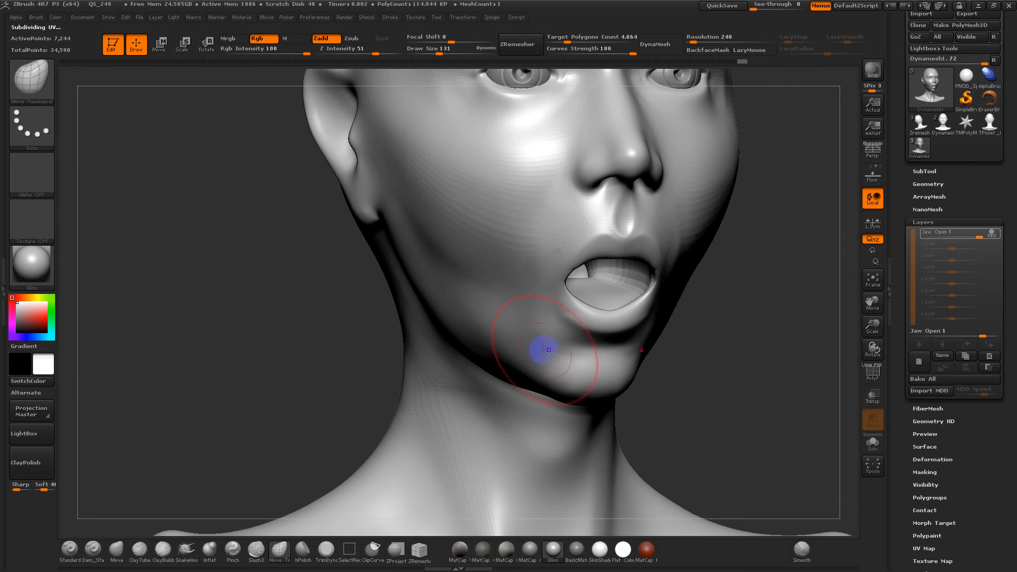
{"action": "mouse_move", "coordinate": [497, 317]}
{"action": "left_mouse_down"}
{"action": "mouse_move", "coordinate": [522, 324]}
{"action": "mouse_move", "coordinate": [511, 339]}
{"action": "left_mouse_up"}
{"action": "left_click_drag", "start_coordinate": [508, 246], "coordinate": [500, 280]}
{"action": "key", "text": "ctrl+z"}
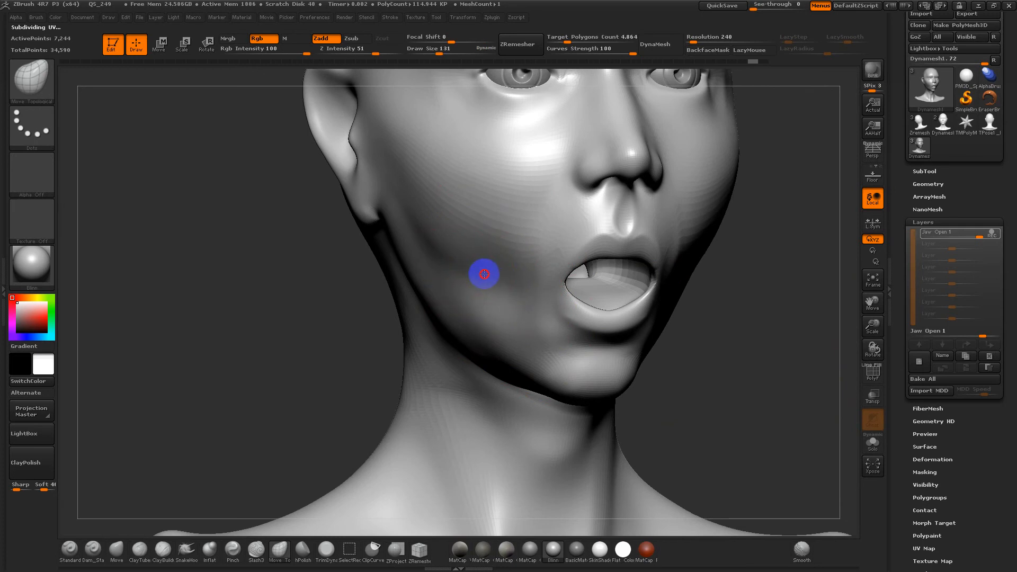
Step: Undo another cheek adjustment and shift the mouth corners from the front at draw size 101
{"action": "left_click_drag", "start_coordinate": [745, 398], "coordinate": [646, 339]}
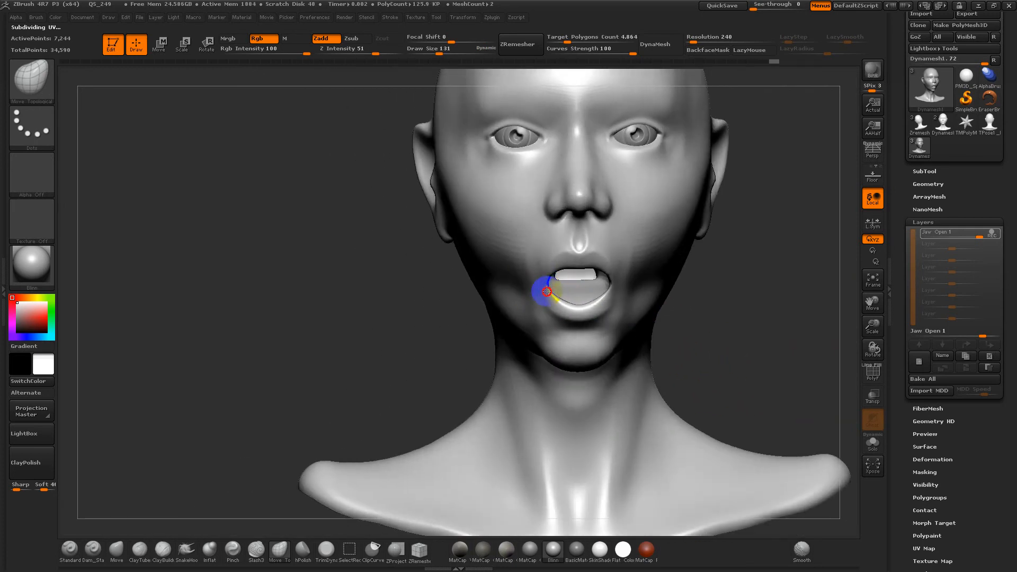
{"action": "key", "text": "ctrl+z"}
{"action": "left_click_drag", "start_coordinate": [546, 291], "coordinate": [538, 283]}
{"action": "key", "text": "s"}
{"action": "left_click_drag", "start_coordinate": [549, 286], "coordinate": [544, 285]}
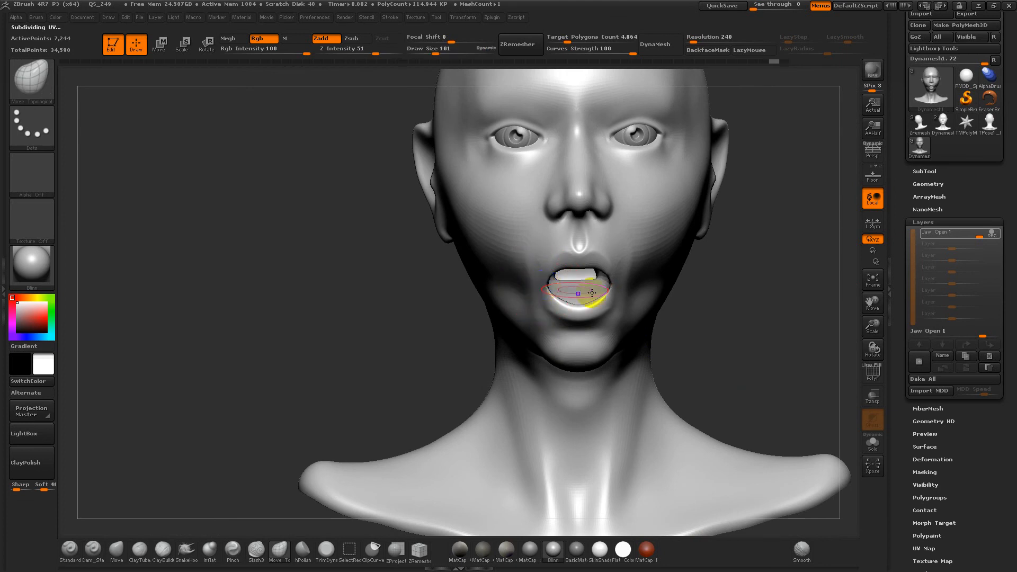
Step: Turn off Jaw Open recording, enable perspective and vary the layer's intensity to check the mouth shape, ending at 1
{"action": "left_click", "coordinate": [992, 232]}
{"action": "left_click_drag", "start_coordinate": [755, 312], "coordinate": [799, 314]}
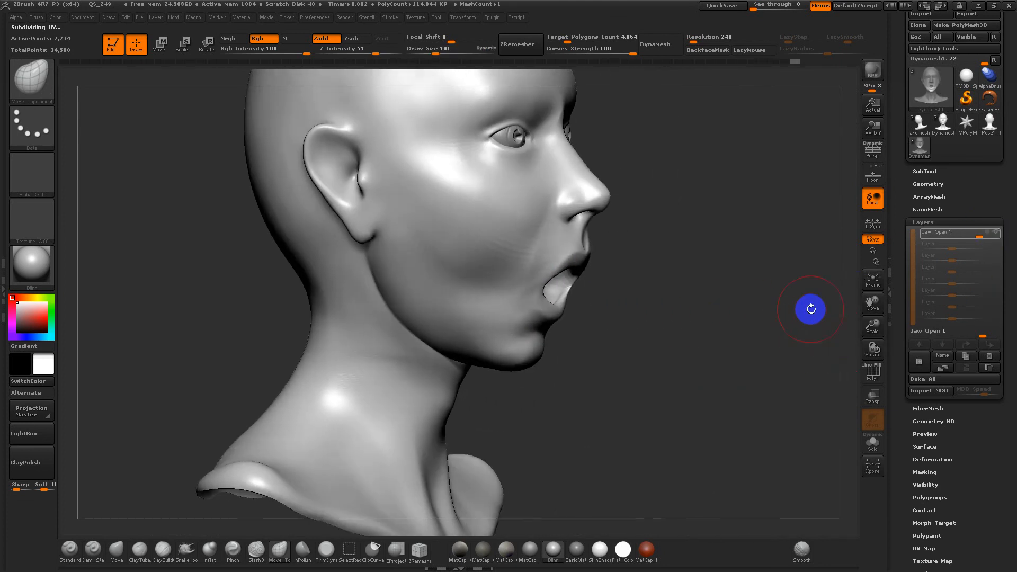
{"action": "left_click_drag", "start_coordinate": [981, 237], "coordinate": [971, 236]}
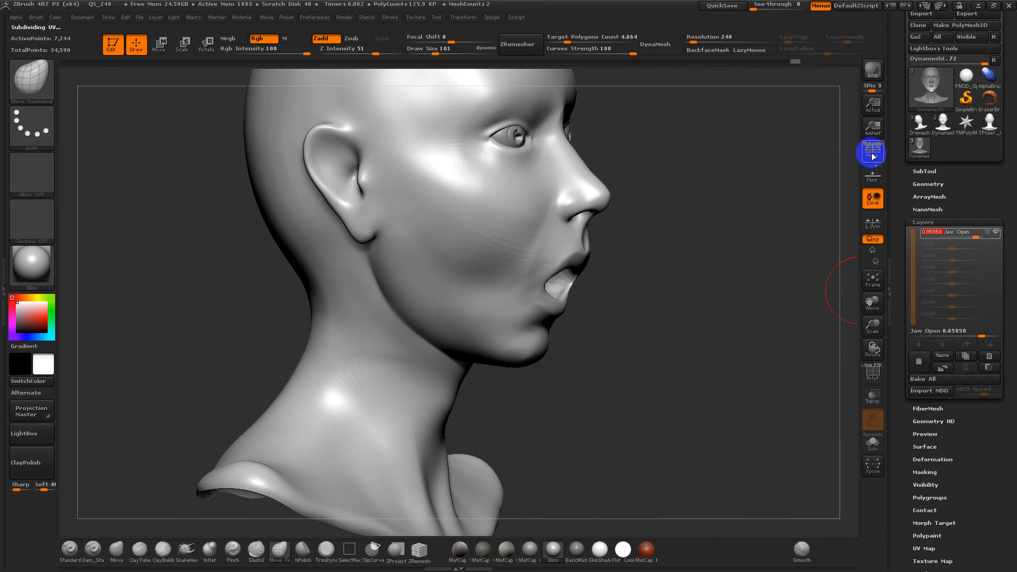
{"action": "left_click", "coordinate": [873, 152]}
{"action": "mouse_move", "coordinate": [972, 236]}
{"action": "left_mouse_down"}
{"action": "mouse_move", "coordinate": [946, 238]}
{"action": "mouse_move", "coordinate": [983, 239]}
{"action": "left_mouse_up"}
{"action": "left_click_drag", "start_coordinate": [772, 286], "coordinate": [647, 416]}
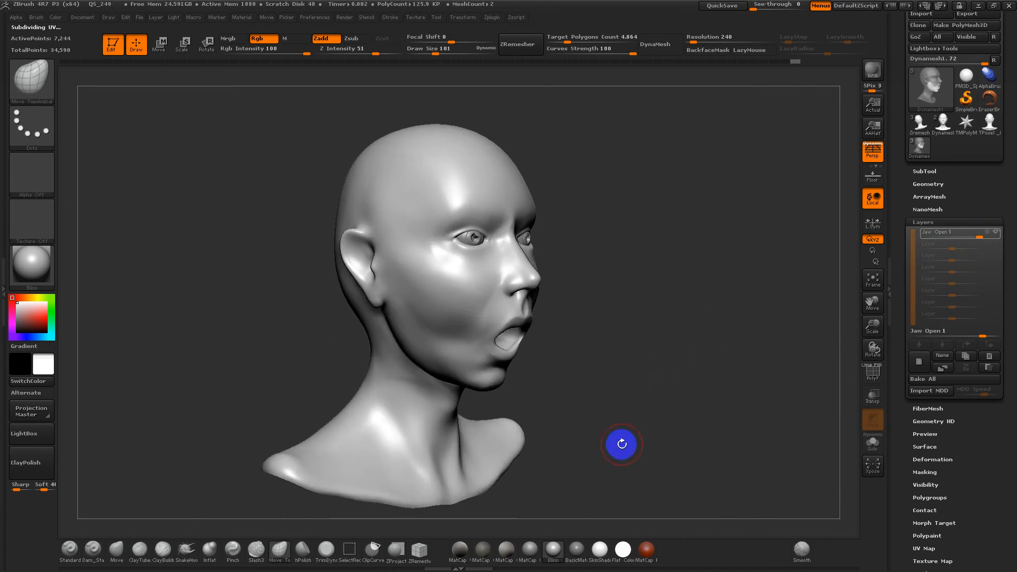
{"action": "mouse_move", "coordinate": [979, 234]}
{"action": "left_mouse_down"}
{"action": "mouse_move", "coordinate": [958, 238]}
{"action": "mouse_move", "coordinate": [981, 243]}
{"action": "left_mouse_up"}
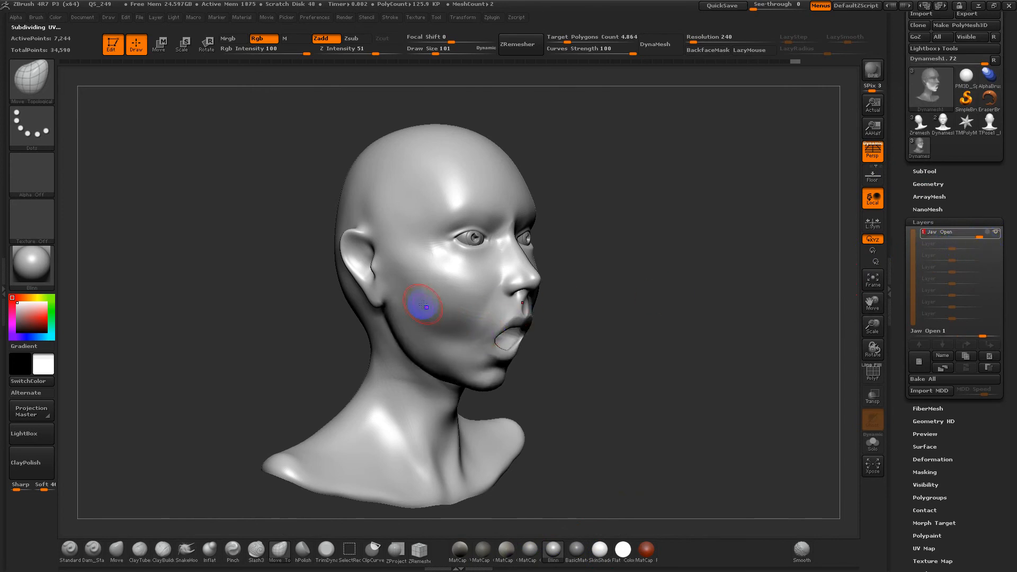
Step: Resume recording on Jaw Open and push the cheek between ear and mouth with the brush at draw size 214
{"action": "left_click", "coordinate": [990, 230]}
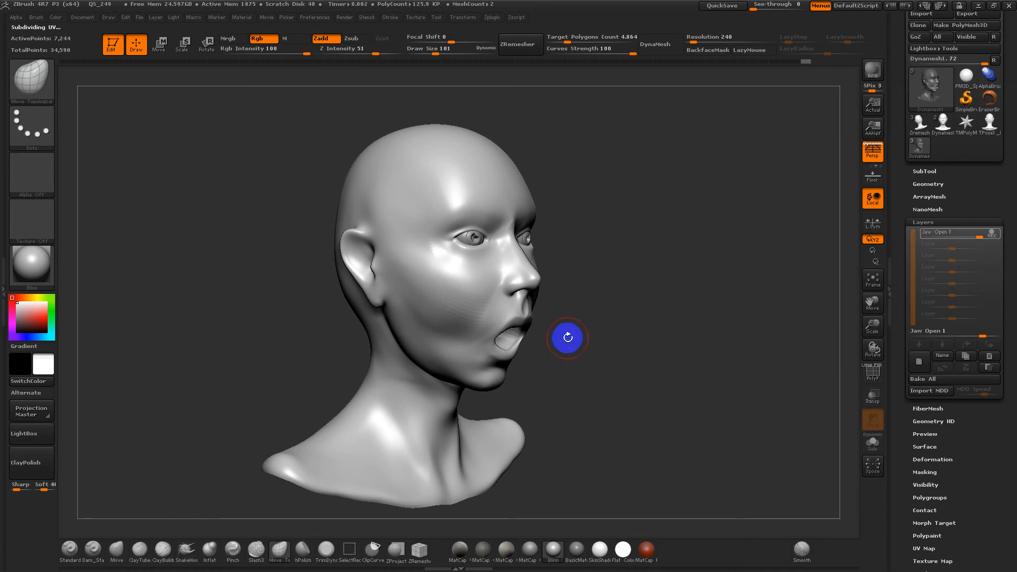
{"action": "key", "text": "s"}
{"action": "left_click_drag", "start_coordinate": [432, 321], "coordinate": [443, 320]}
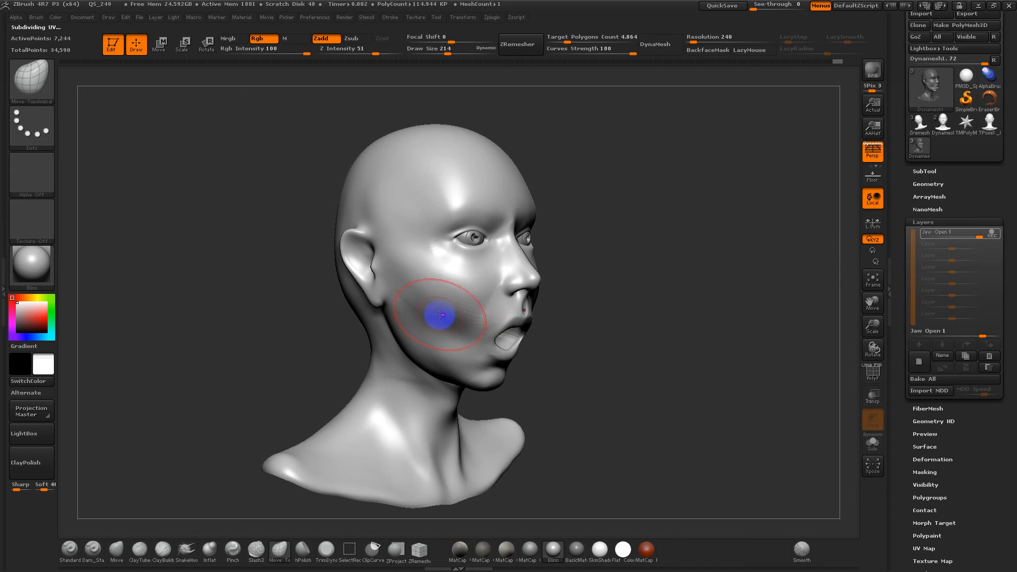
Step: Stop recording Jaw Open, set its intensity to 0 and store the closed-mouth head as a morph target
{"action": "left_click", "coordinate": [989, 234]}
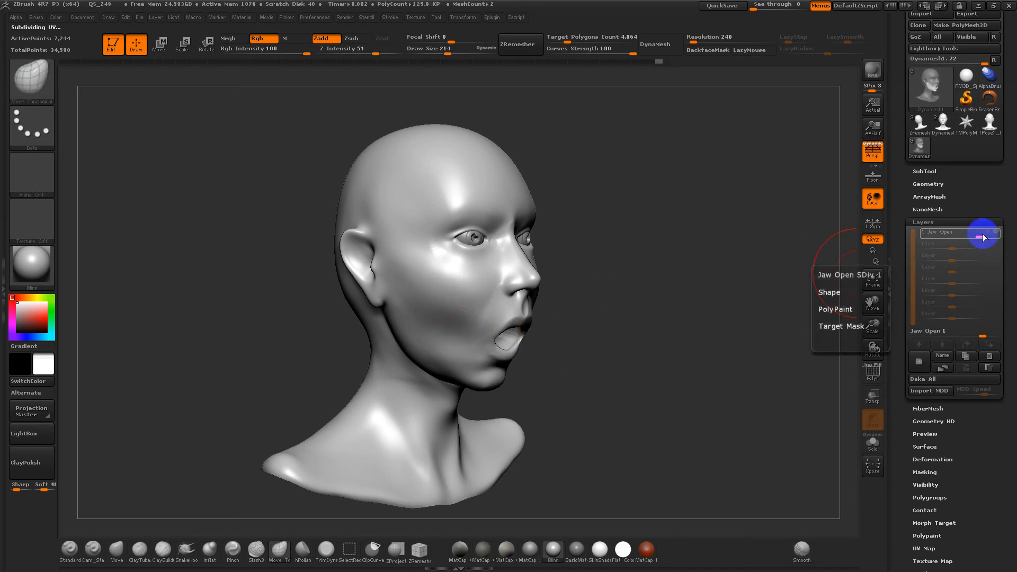
{"action": "left_click_drag", "start_coordinate": [979, 237], "coordinate": [951, 240]}
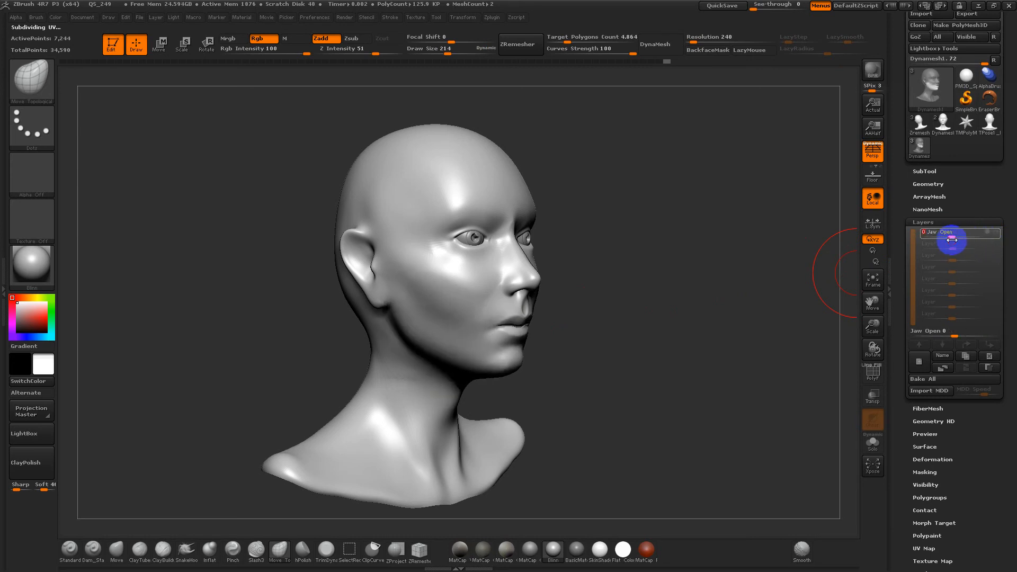
{"action": "left_click", "coordinate": [952, 240]}
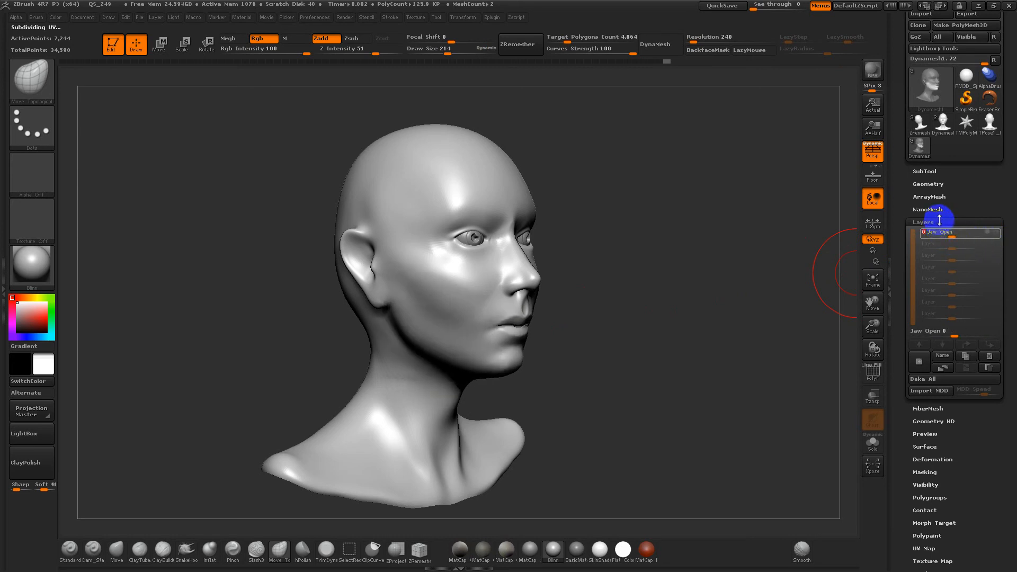
{"action": "left_click", "coordinate": [940, 221]}
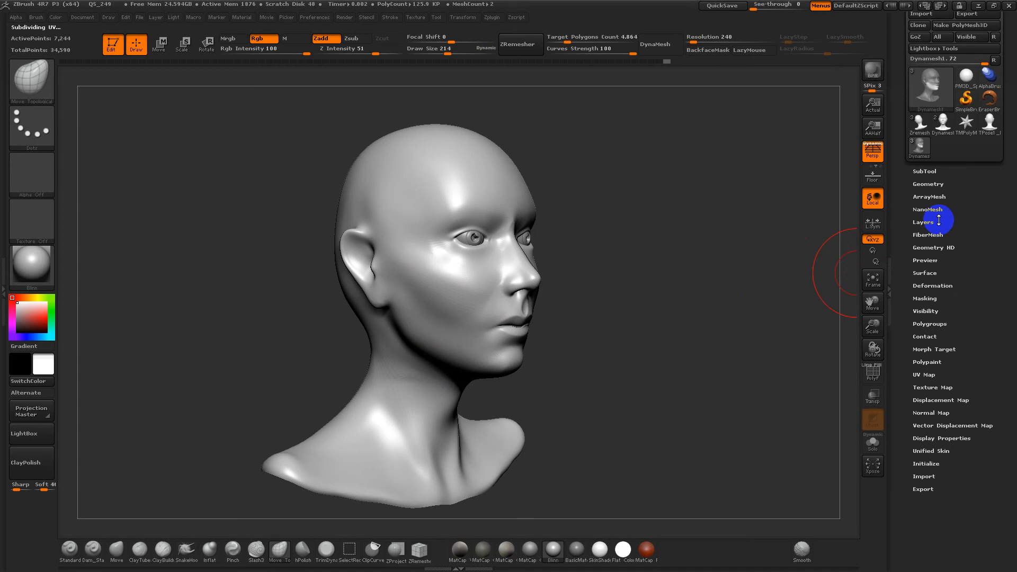
{"action": "left_click", "coordinate": [943, 349]}
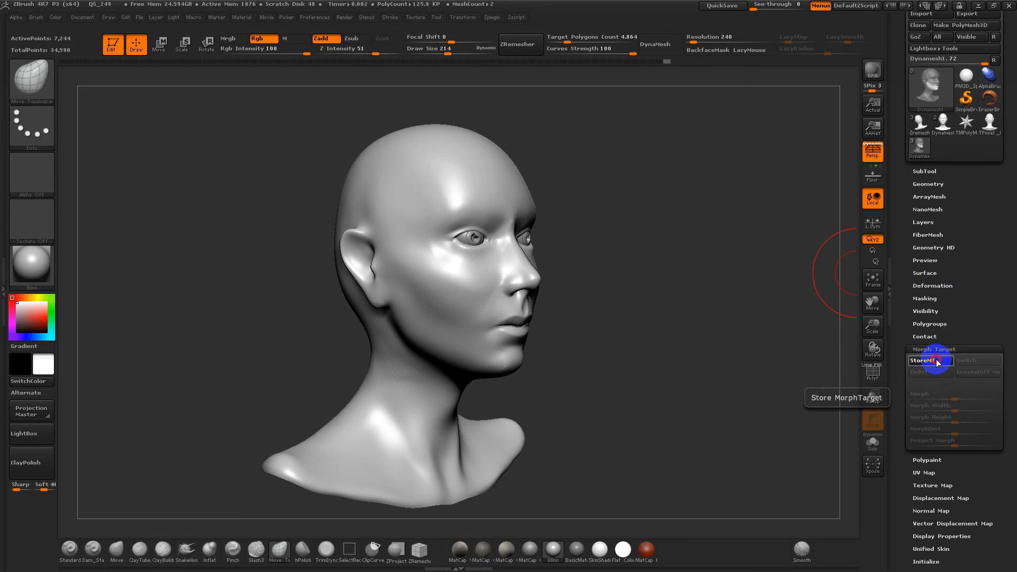
{"action": "left_click", "coordinate": [931, 360]}
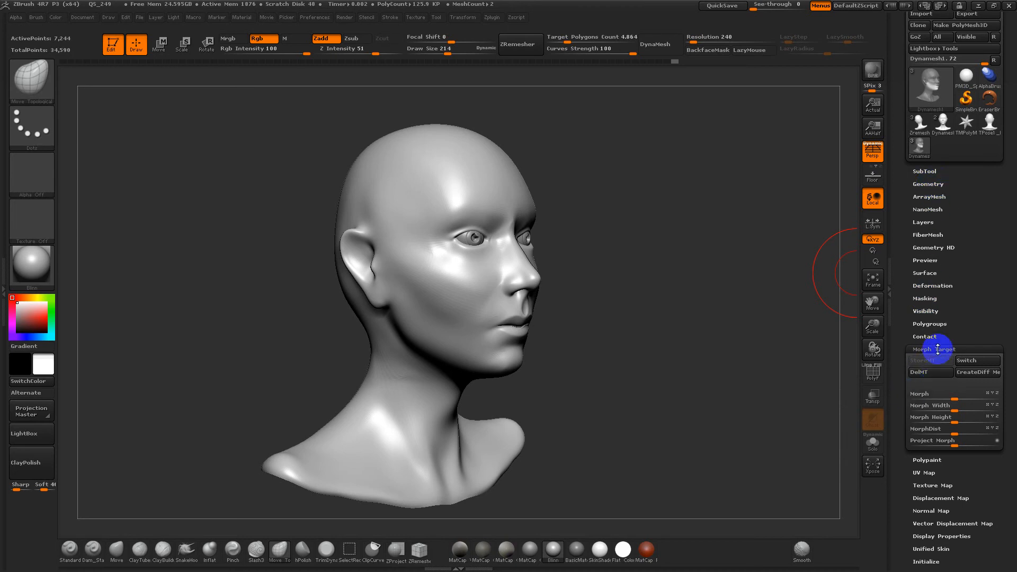
Step: Restore the Jaw Open layer to intensity 1 by toggling its recording on and off, and frame the face closer
{"action": "left_click", "coordinate": [928, 222]}
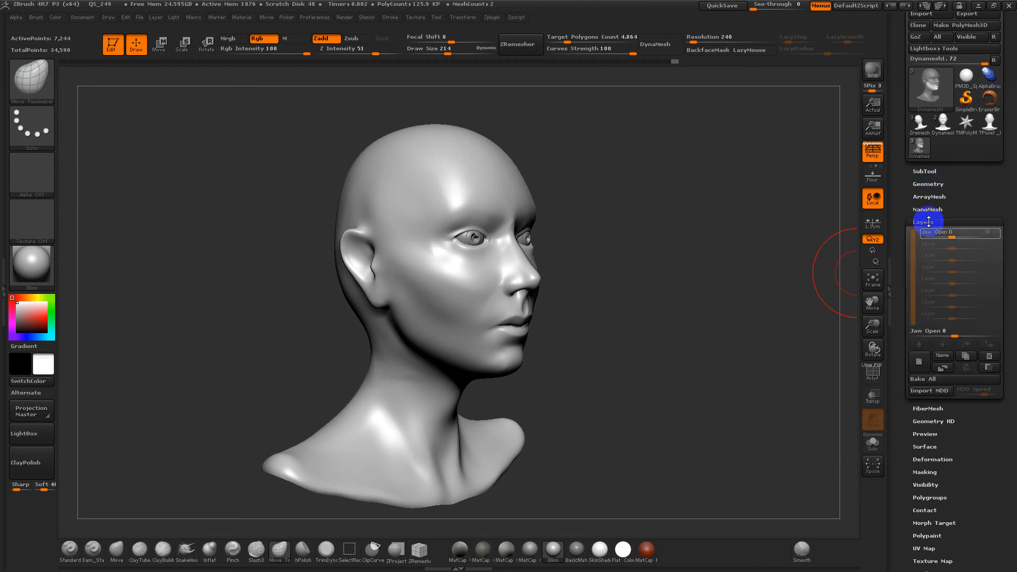
{"action": "left_click", "coordinate": [992, 232]}
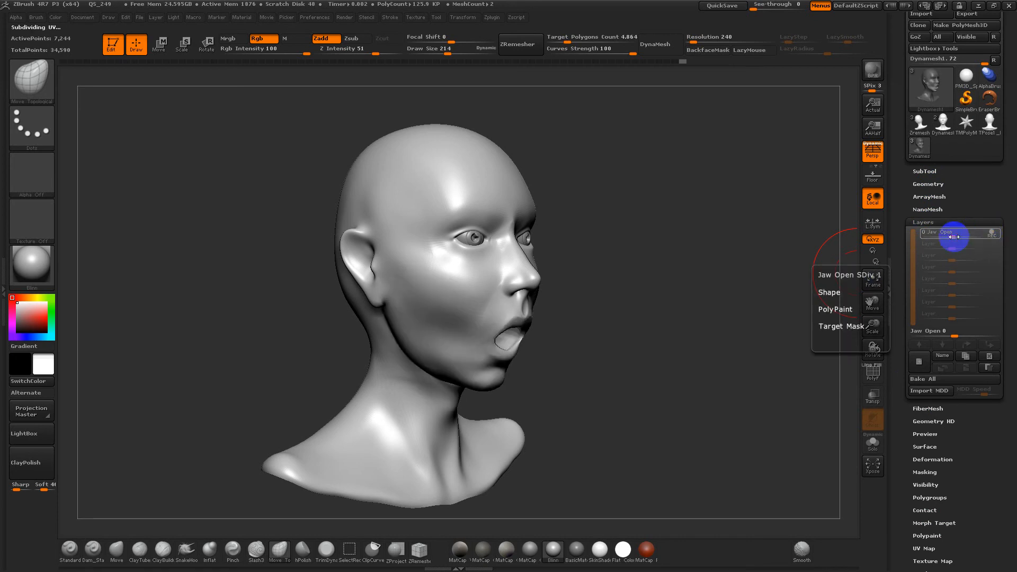
{"action": "left_click", "coordinate": [990, 234]}
{"action": "left_click_drag", "start_coordinate": [639, 335], "coordinate": [625, 387], "text": "alt"}
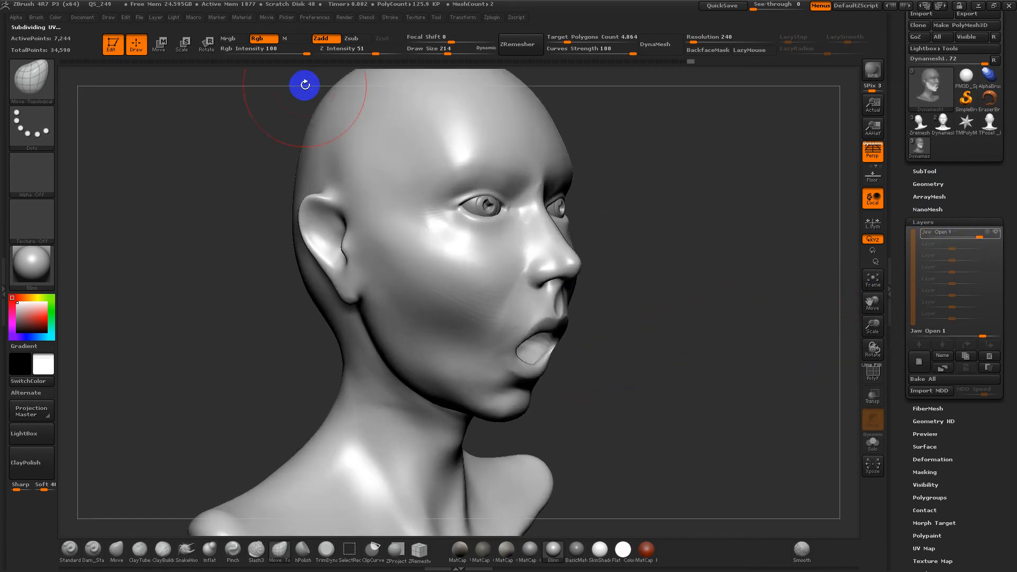
Step: Choose the Morph brush and turn on recording for the Jaw Open layer
{"action": "left_click", "coordinate": [35, 85]}
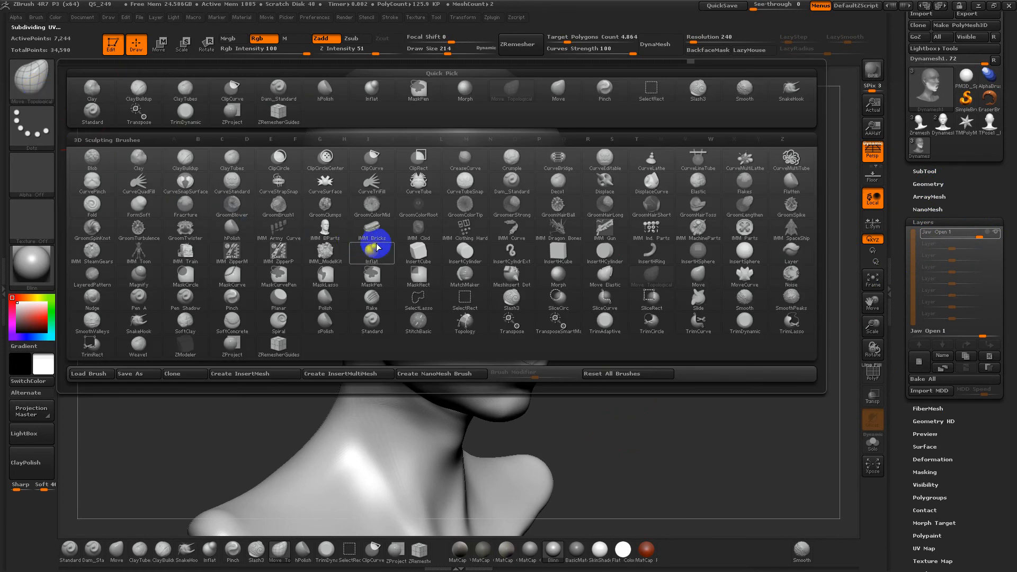
{"action": "key", "text": "m"}
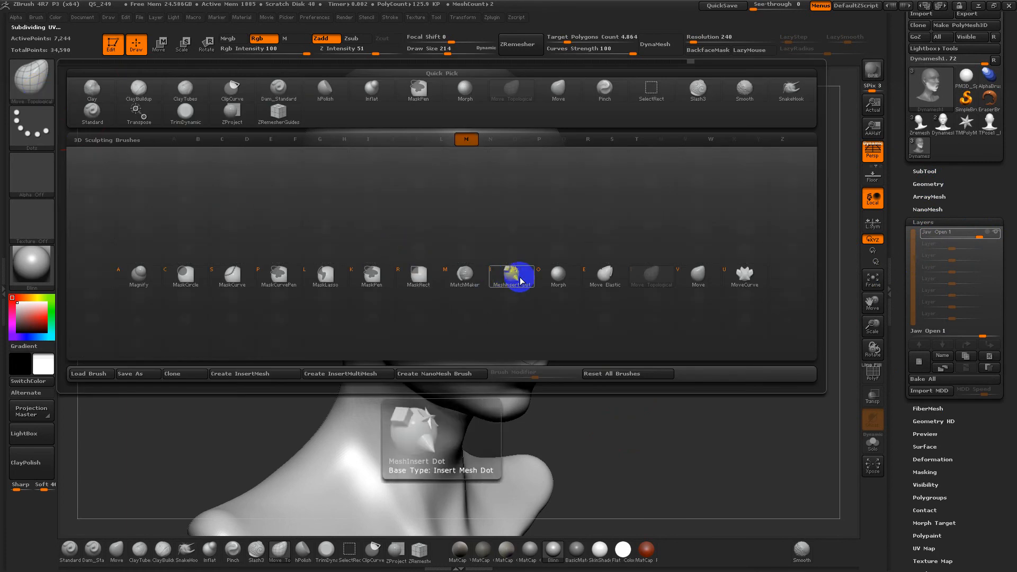
{"action": "left_click", "coordinate": [559, 273]}
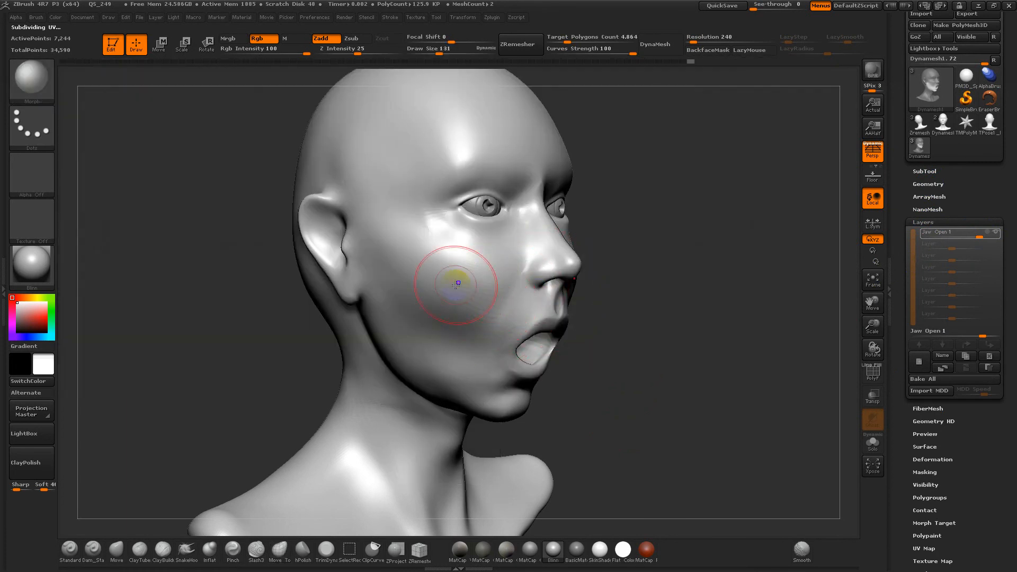
{"action": "left_click", "coordinate": [422, 268]}
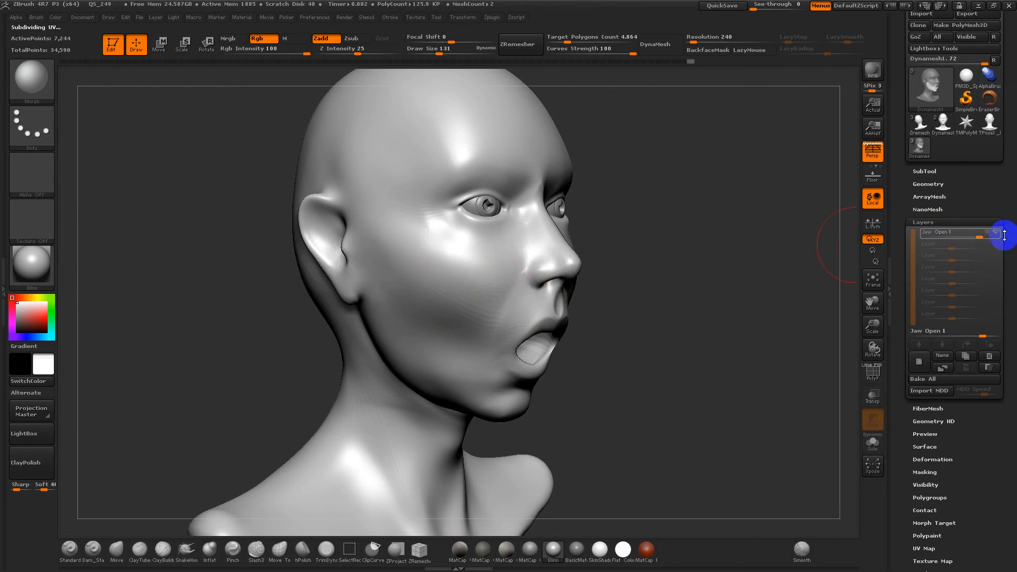
{"action": "left_click", "coordinate": [987, 234]}
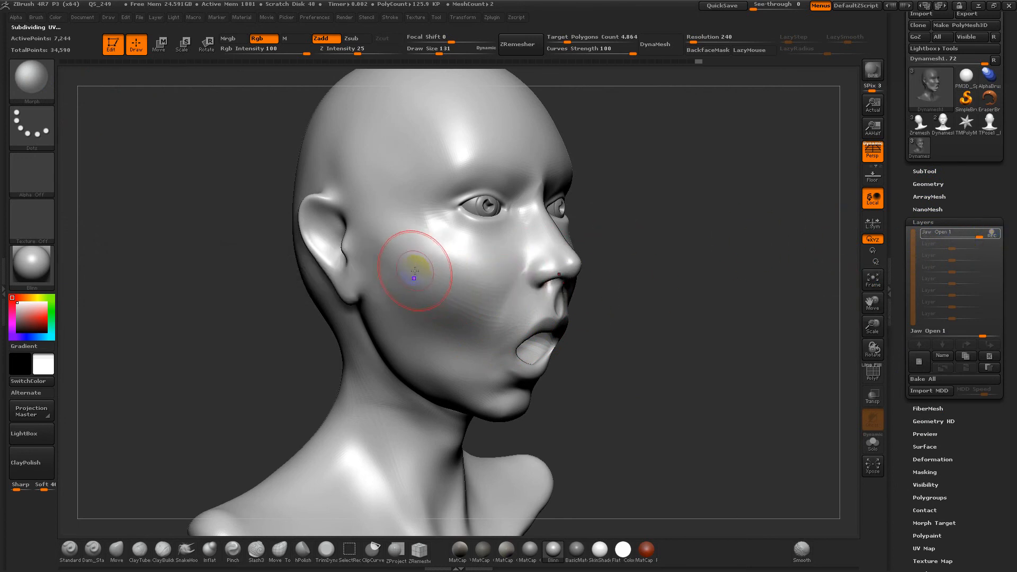
Step: Undo a test stroke and brush the cheek between ear and mouth back toward the stored morph target
{"action": "mouse_move", "coordinate": [466, 304]}
{"action": "left_mouse_down"}
{"action": "mouse_move", "coordinate": [446, 294]}
{"action": "mouse_move", "coordinate": [440, 320]}
{"action": "mouse_move", "coordinate": [471, 317]}
{"action": "mouse_move", "coordinate": [417, 269]}
{"action": "left_mouse_up"}
{"action": "key", "text": "ctrl+z"}
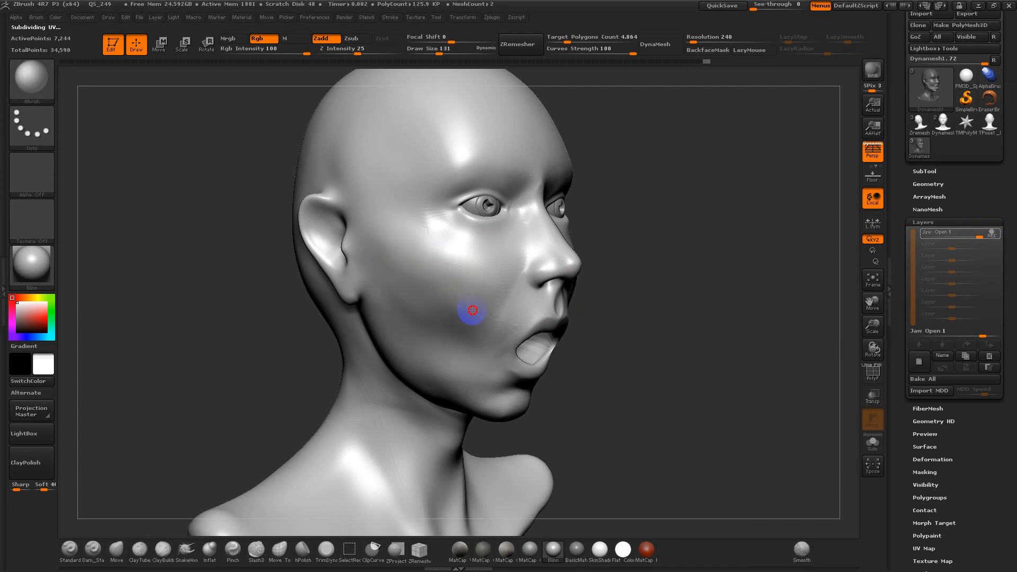
{"action": "left_click_drag", "start_coordinate": [414, 280], "coordinate": [397, 284]}
{"action": "left_click_drag", "start_coordinate": [468, 309], "coordinate": [408, 291]}
{"action": "mouse_move", "coordinate": [469, 275]}
{"action": "left_mouse_down"}
{"action": "mouse_move", "coordinate": [418, 256]}
{"action": "mouse_move", "coordinate": [407, 282]}
{"action": "mouse_move", "coordinate": [418, 262]}
{"action": "left_mouse_up"}
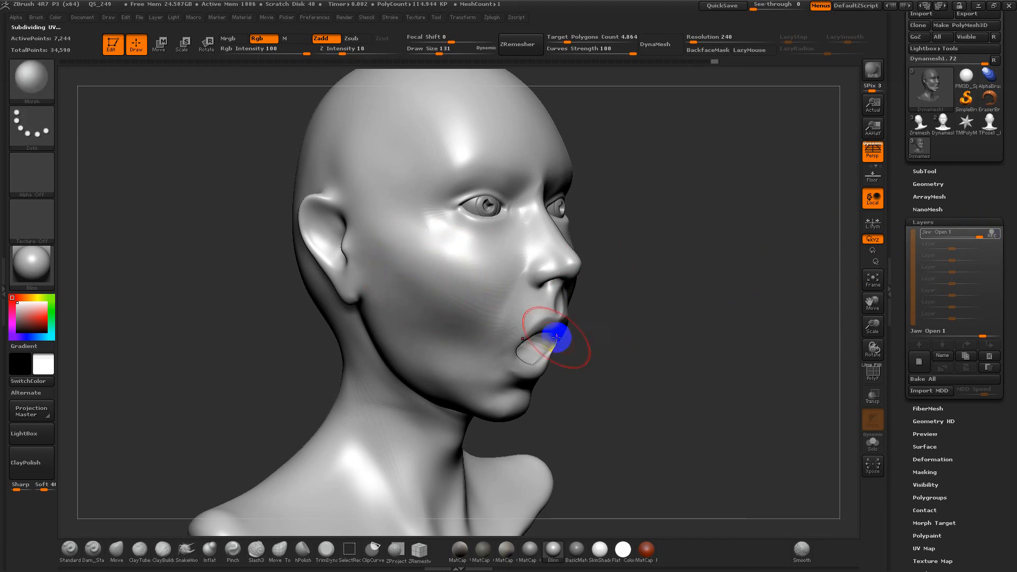
Step: Try a Morph brush stroke at the mouth corner, undo it and smooth the cheek
{"action": "mouse_move", "coordinate": [528, 338]}
{"action": "left_mouse_down"}
{"action": "mouse_move", "coordinate": [519, 350]}
{"action": "mouse_move", "coordinate": [504, 345]}
{"action": "left_mouse_up"}
{"action": "key", "text": "ctrl+z"}
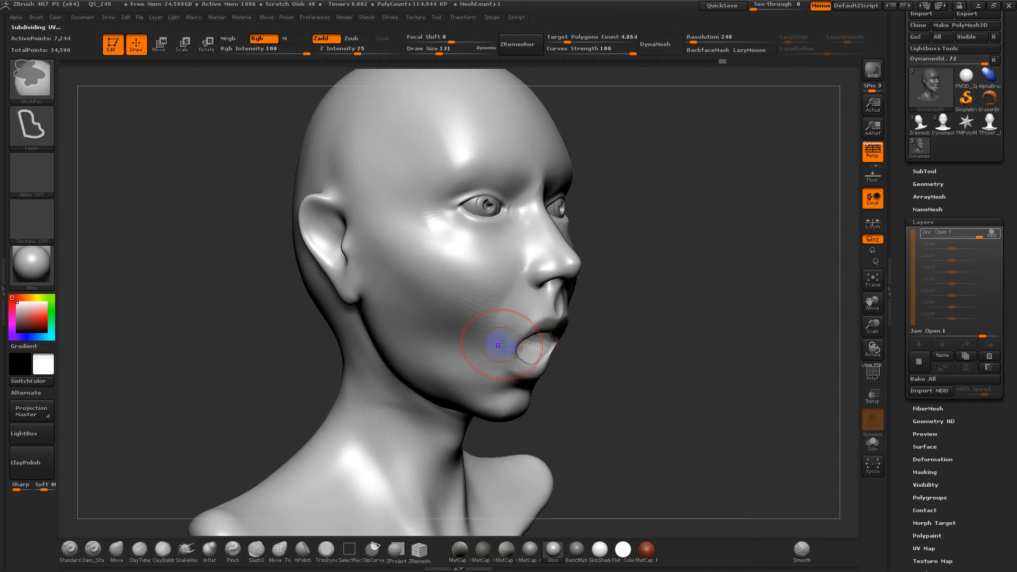
{"action": "left_click_drag", "start_coordinate": [463, 311], "coordinate": [420, 286], "text": "shift"}
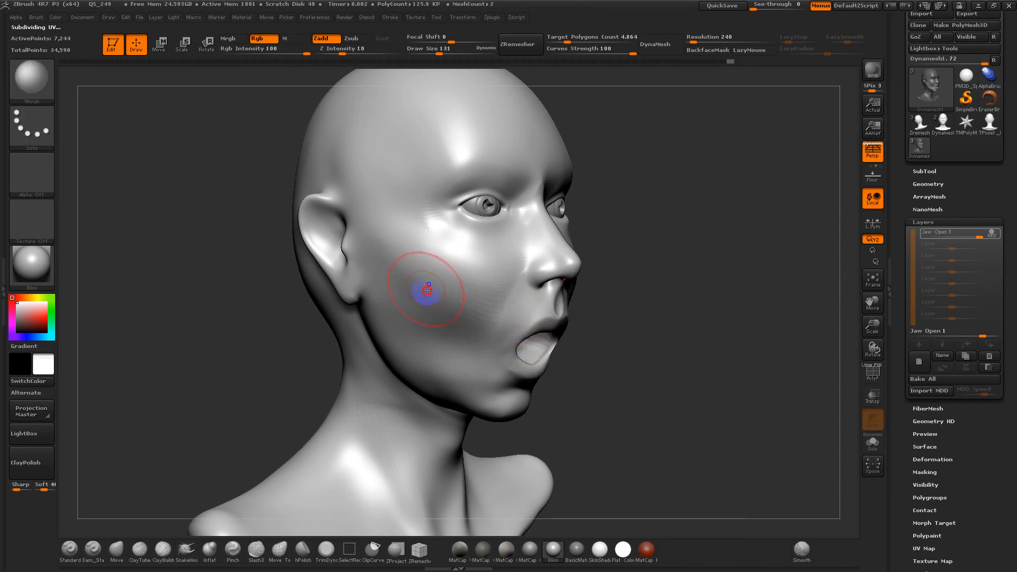
Step: Turn off recording on Jaw Open and lower its intensity to 0 to compare open and closed poses
{"action": "left_click", "coordinate": [991, 234]}
{"action": "mouse_move", "coordinate": [977, 233]}
{"action": "left_mouse_down"}
{"action": "mouse_move", "coordinate": [951, 238]}
{"action": "mouse_move", "coordinate": [990, 240]}
{"action": "mouse_move", "coordinate": [924, 238]}
{"action": "mouse_move", "coordinate": [983, 239]}
{"action": "left_mouse_up"}
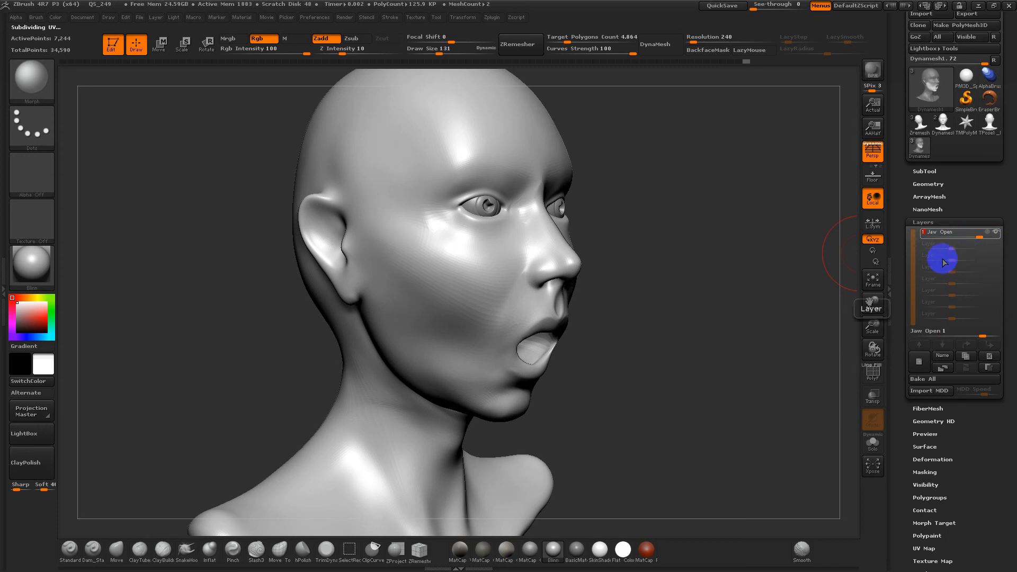
{"action": "left_click_drag", "start_coordinate": [984, 237], "coordinate": [953, 238]}
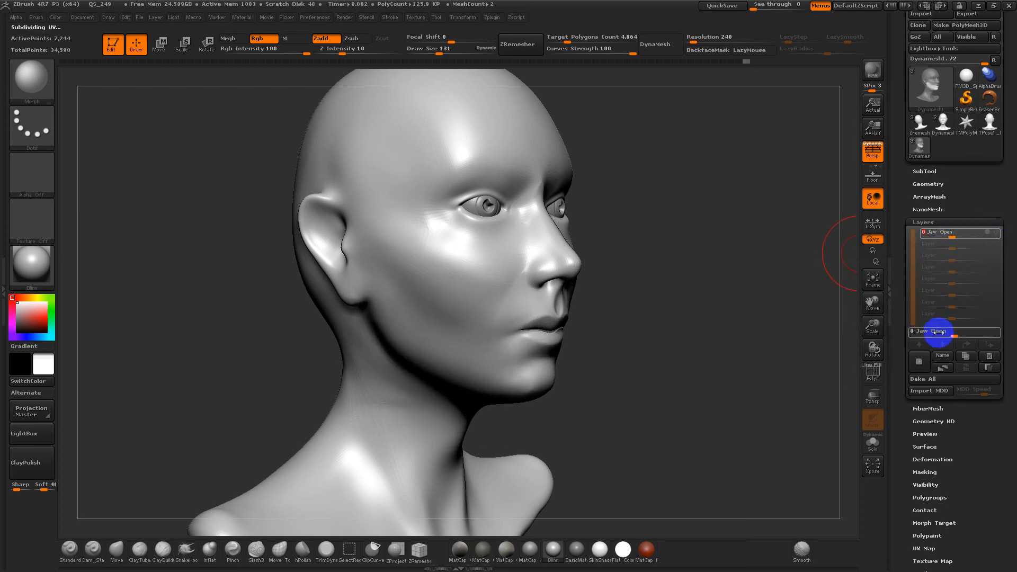
Step: Add a new sculpt layer and set up the Standard brush with Mrgb, white and the Flat Color material
{"action": "left_click", "coordinate": [919, 365]}
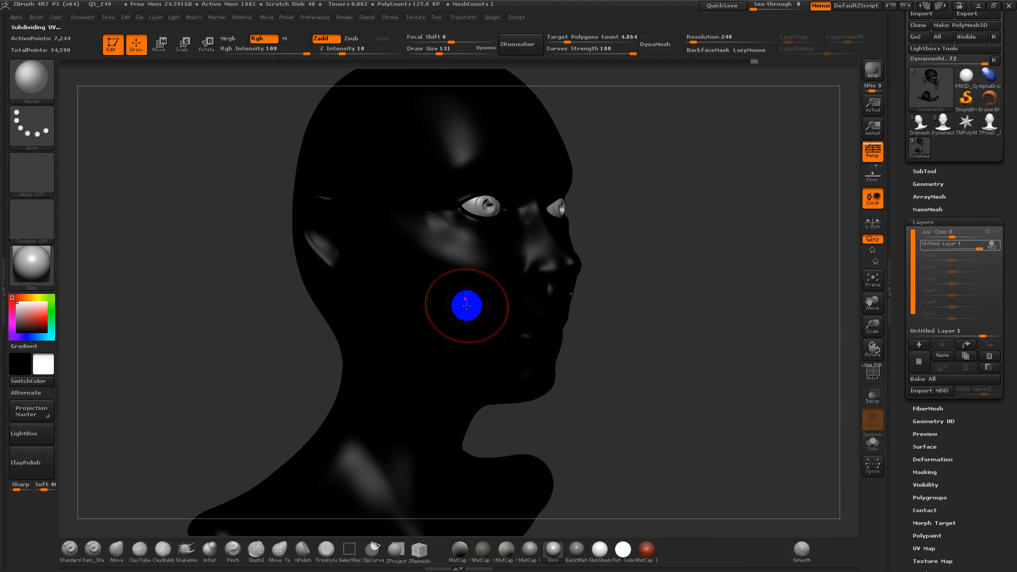
{"action": "mouse_move", "coordinate": [604, 549]}
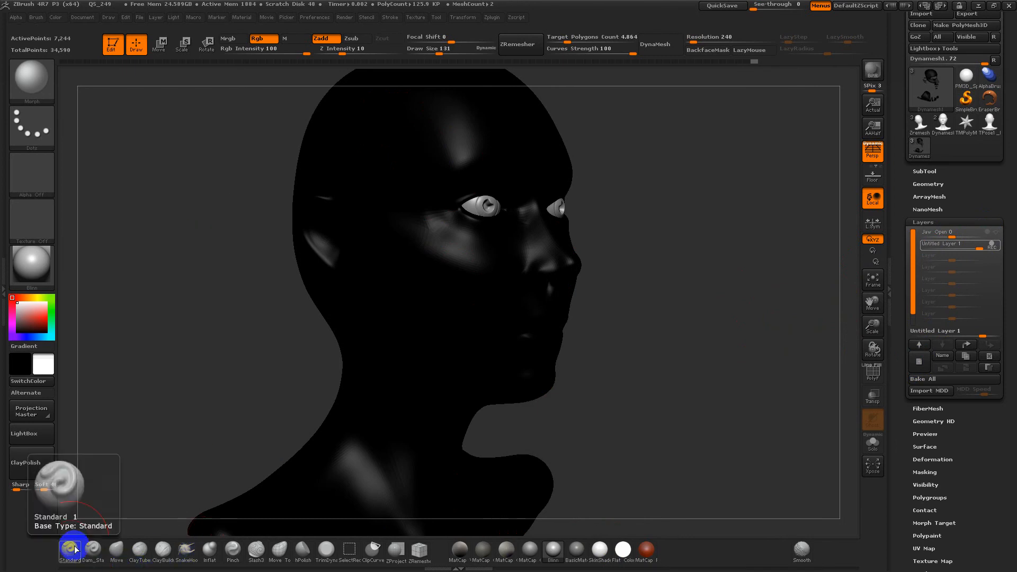
{"action": "left_click", "coordinate": [71, 548]}
{"action": "left_click", "coordinate": [231, 39]}
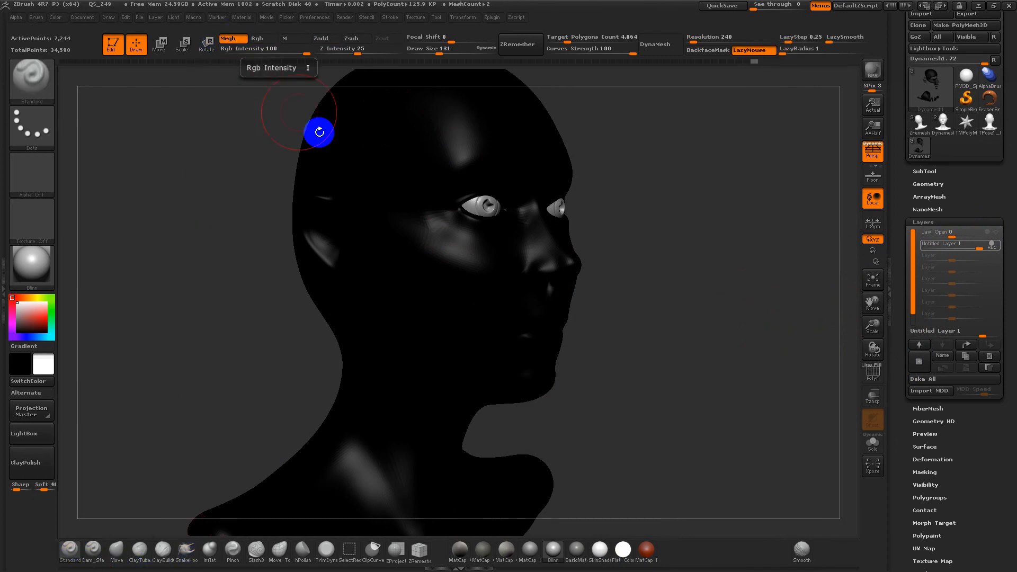
{"action": "left_click", "coordinate": [52, 365]}
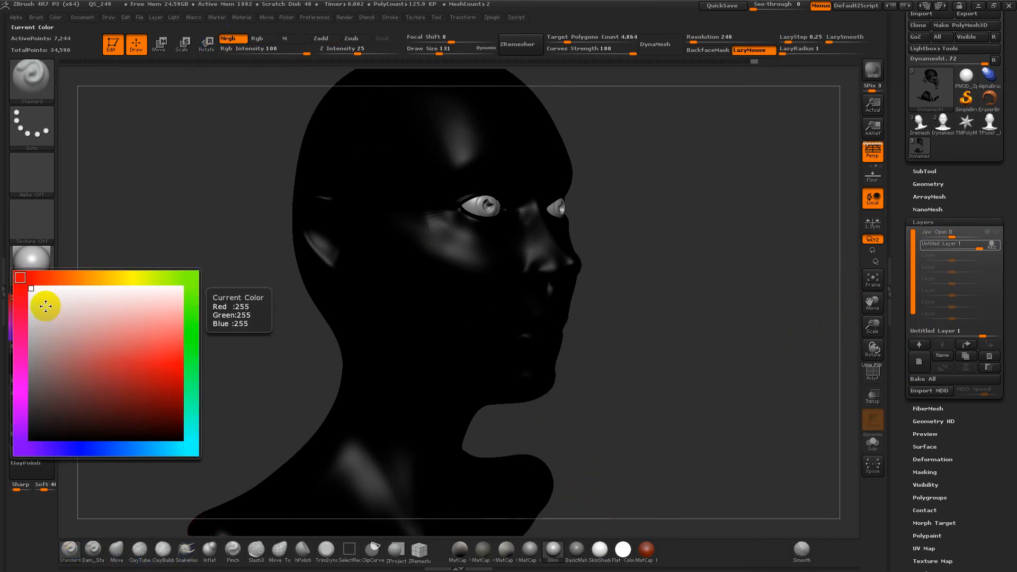
{"action": "left_click", "coordinate": [621, 548]}
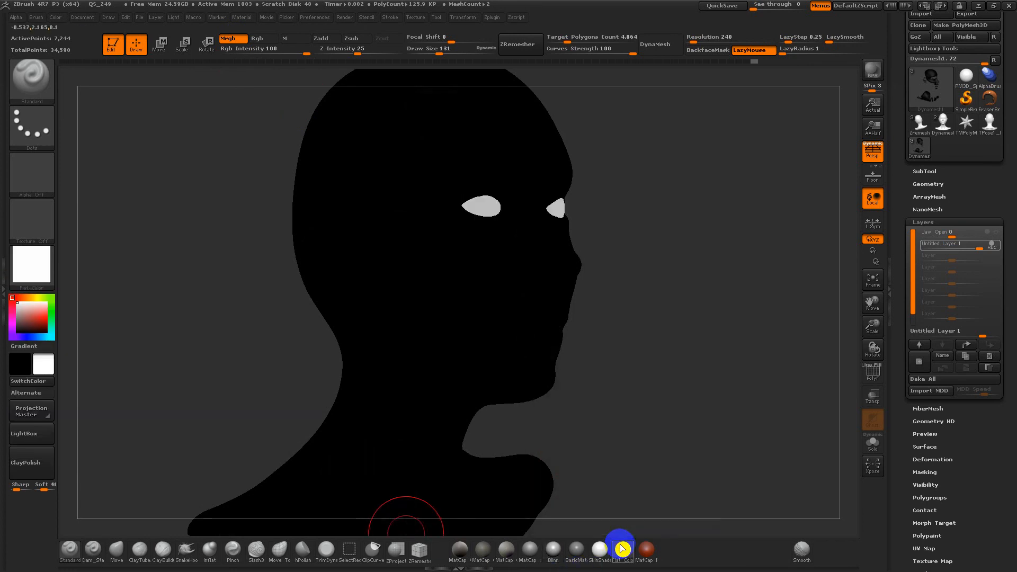
Step: Fill the head object with the white flat material, clear the mask and fill the whole head again
{"action": "left_click", "coordinate": [82, 17]}
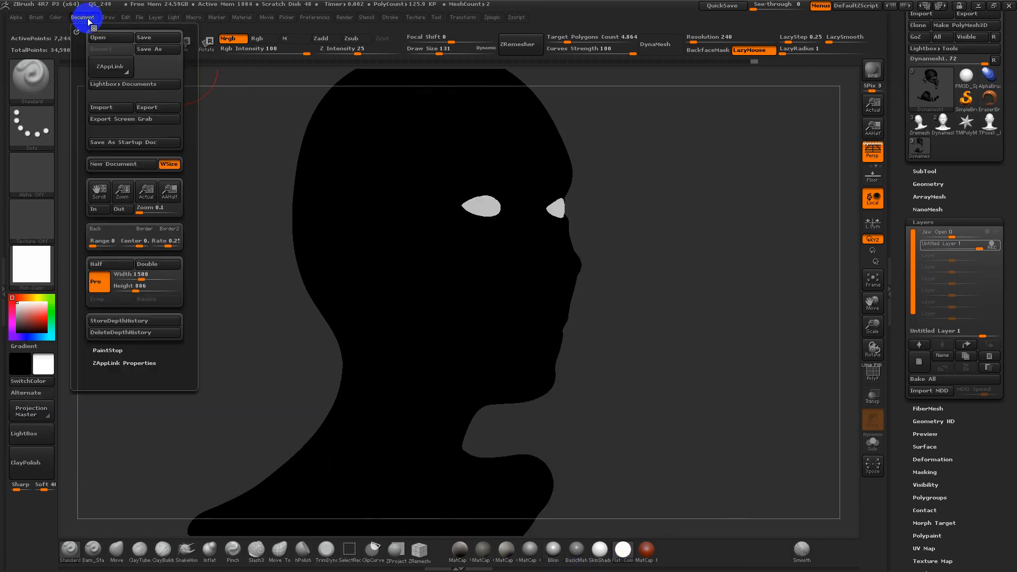
{"action": "left_click", "coordinate": [57, 17]}
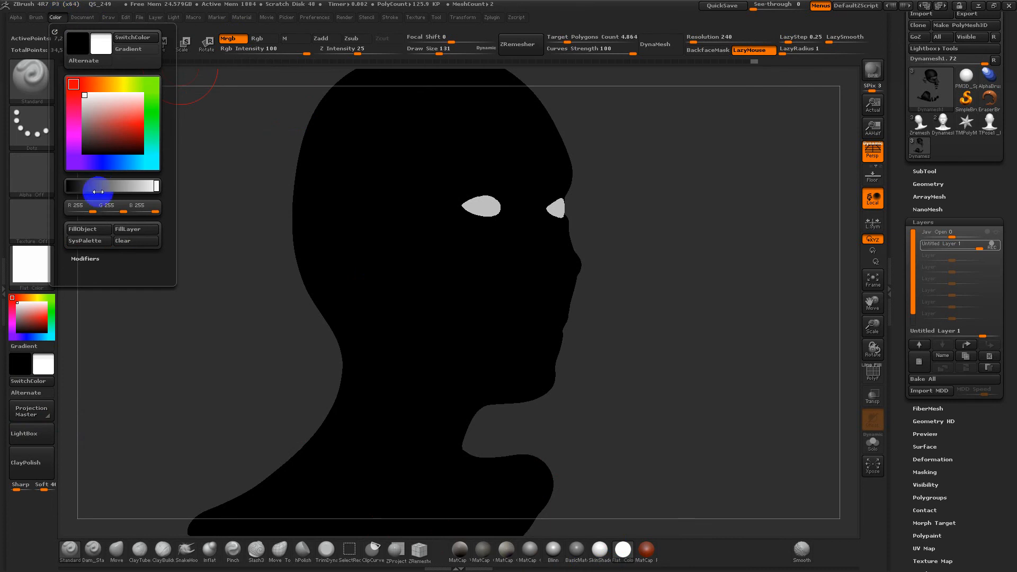
{"action": "left_click", "coordinate": [90, 229]}
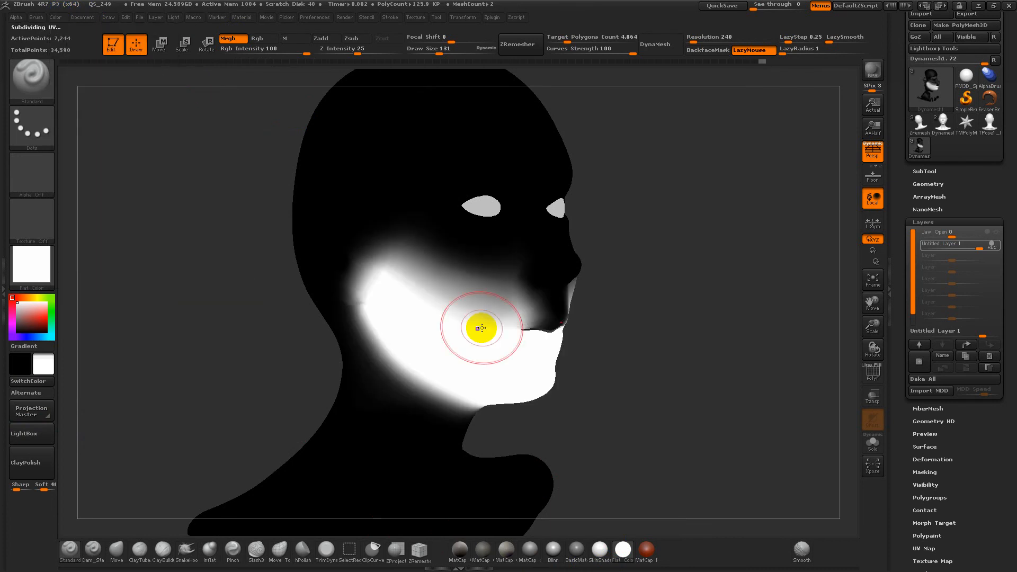
{"action": "key", "text": "ctrl"}
{"action": "mouse_move", "coordinate": [701, 414]}
{"action": "left_mouse_down", "text": "ctrl"}
{"action": "mouse_move", "coordinate": [788, 471]}
{"action": "mouse_move", "coordinate": [792, 456]}
{"action": "left_mouse_up", "text": "ctrl"}
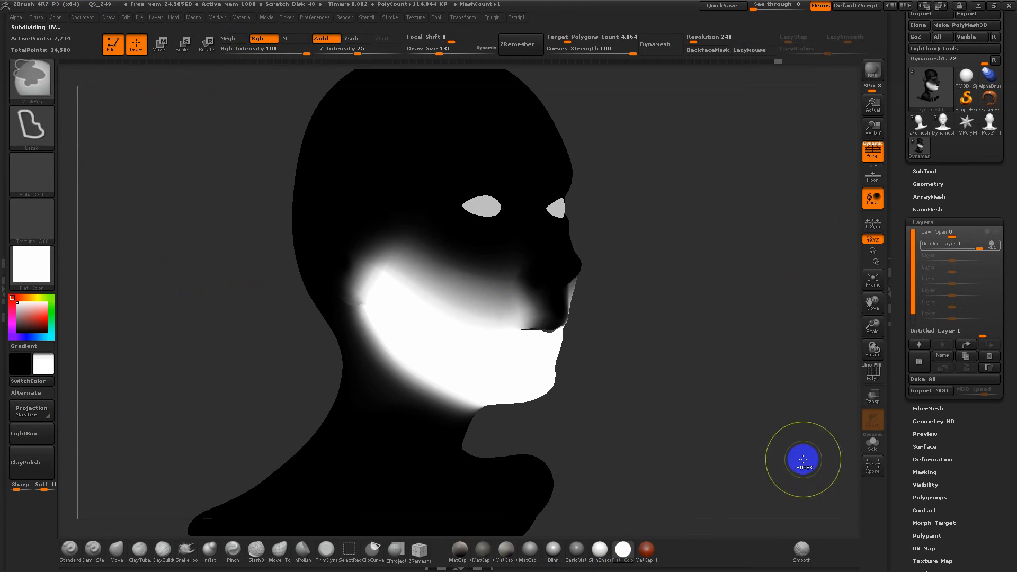
{"action": "left_click", "coordinate": [55, 17]}
{"action": "left_click", "coordinate": [85, 233]}
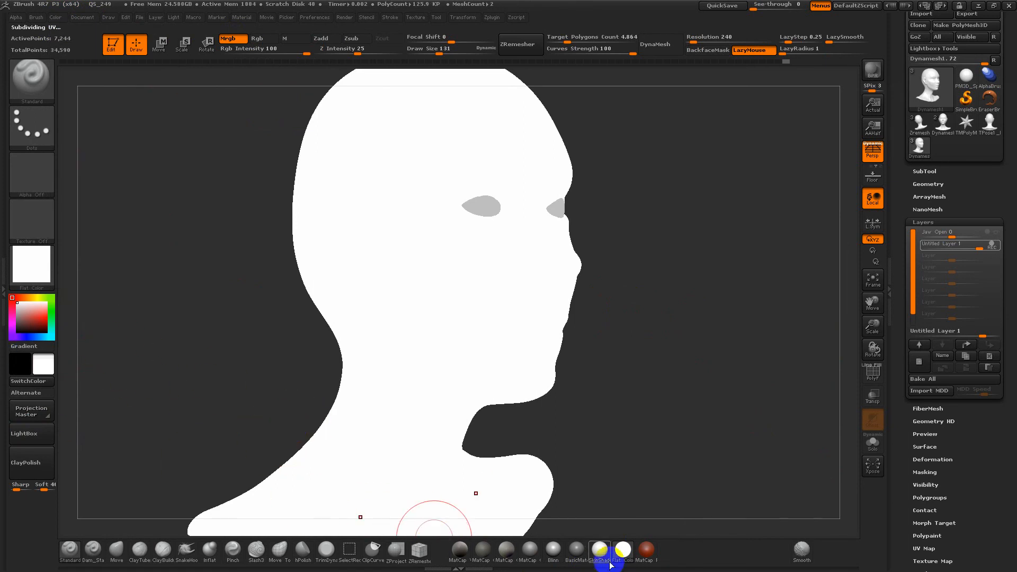
Step: Try several materials on the head, including MatCap GreenClay, and settle on the Blinn material
{"action": "mouse_move", "coordinate": [627, 561]}
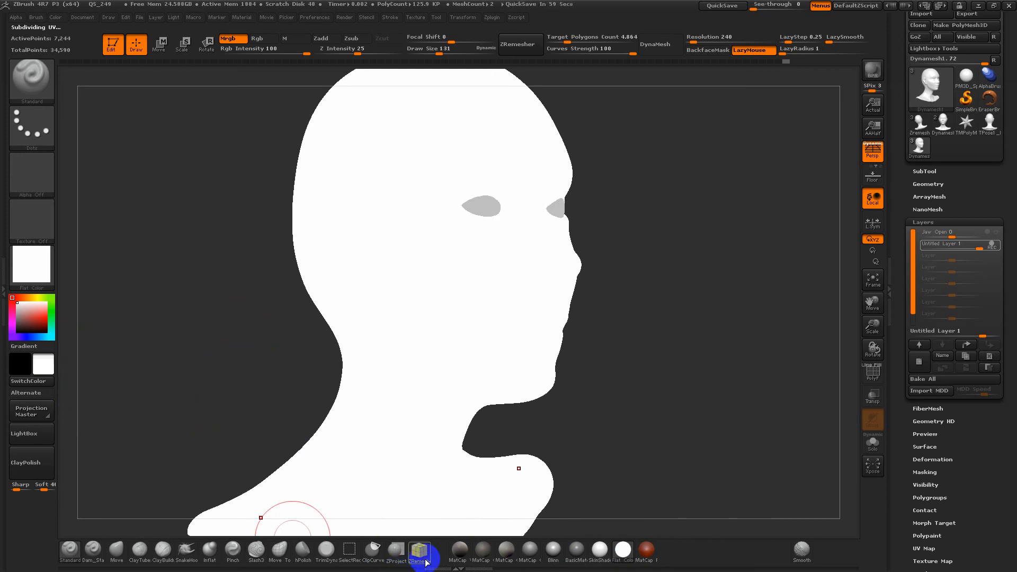
{"action": "left_click", "coordinate": [506, 552]}
{"action": "left_click", "coordinate": [527, 550]}
{"action": "left_click", "coordinate": [552, 551]}
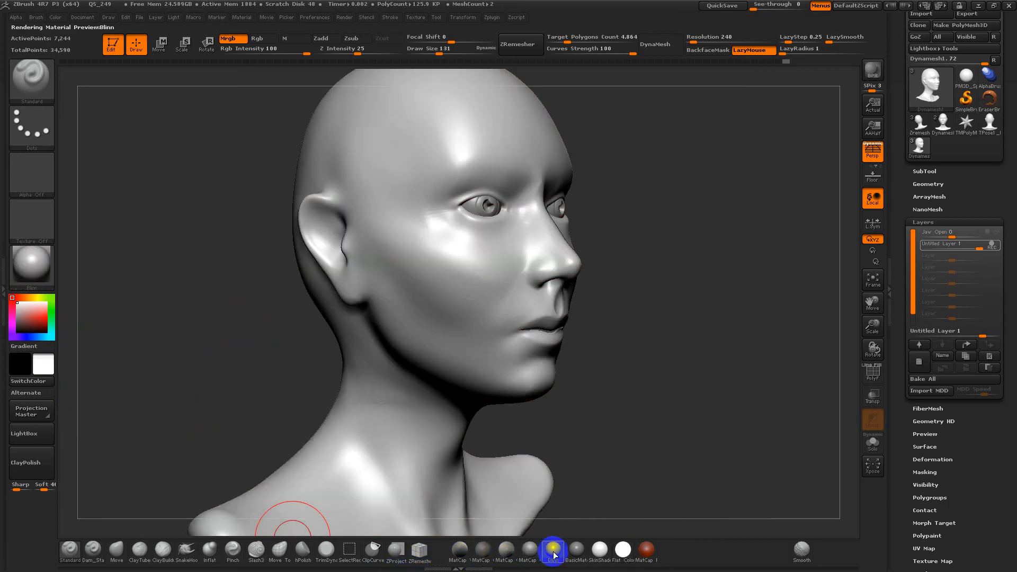
{"action": "left_click", "coordinate": [571, 554]}
{"action": "left_click", "coordinate": [503, 551]}
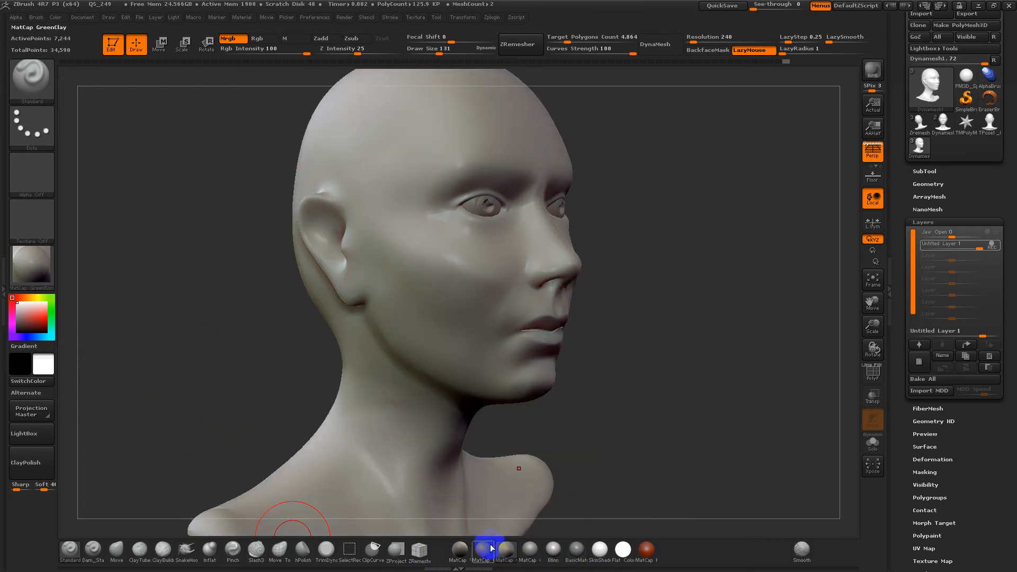
{"action": "left_click", "coordinate": [482, 551]}
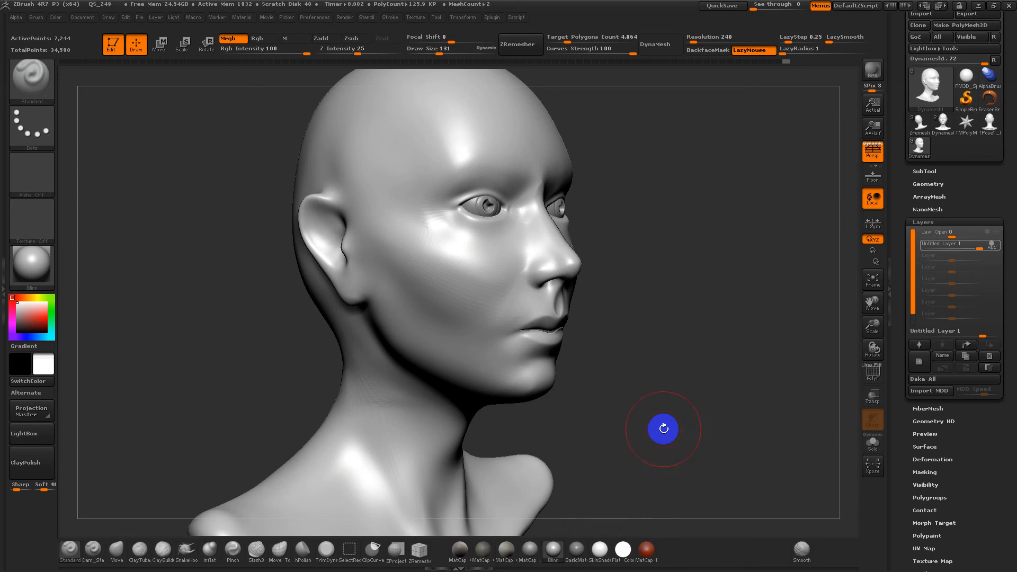
Step: Lower the upper eyelids over both eyes with the Move Topological brush, reducing the draw size to 53 and finally 47
{"action": "mouse_move", "coordinate": [706, 310]}
{"action": "left_mouse_down"}
{"action": "mouse_move", "coordinate": [577, 323]}
{"action": "mouse_move", "coordinate": [634, 331]}
{"action": "mouse_move", "coordinate": [658, 352]}
{"action": "mouse_move", "coordinate": [609, 274]}
{"action": "left_mouse_up"}
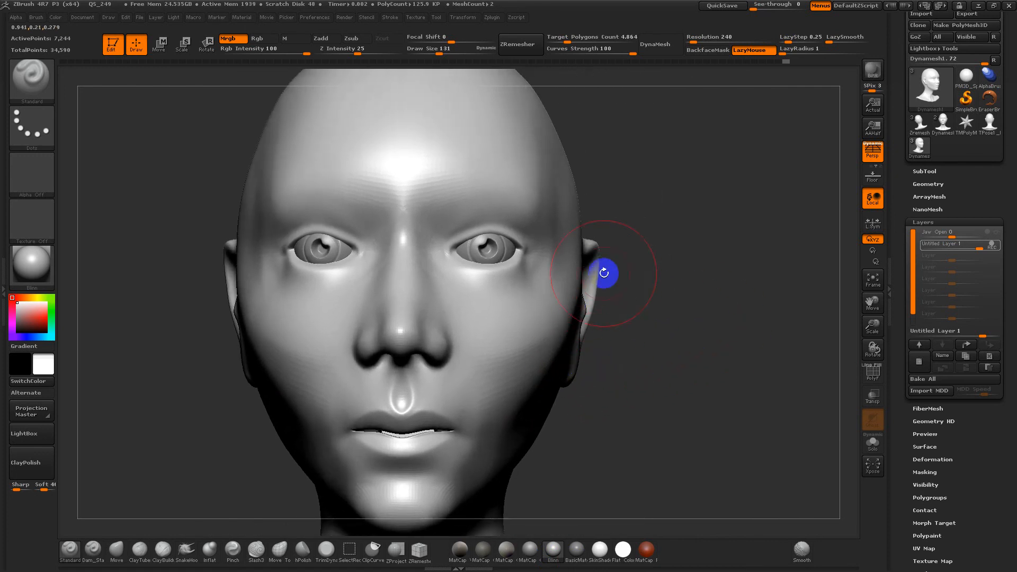
{"action": "left_click", "coordinate": [279, 550]}
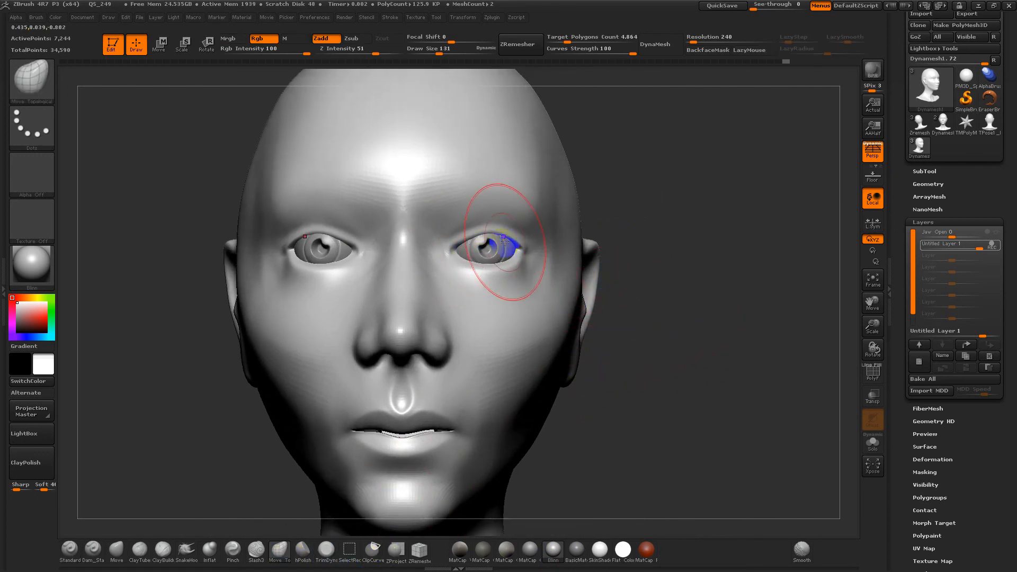
{"action": "key", "text": "s"}
{"action": "left_click_drag", "start_coordinate": [497, 233], "coordinate": [489, 234]}
{"action": "left_click_drag", "start_coordinate": [641, 245], "coordinate": [764, 316], "text": "alt"}
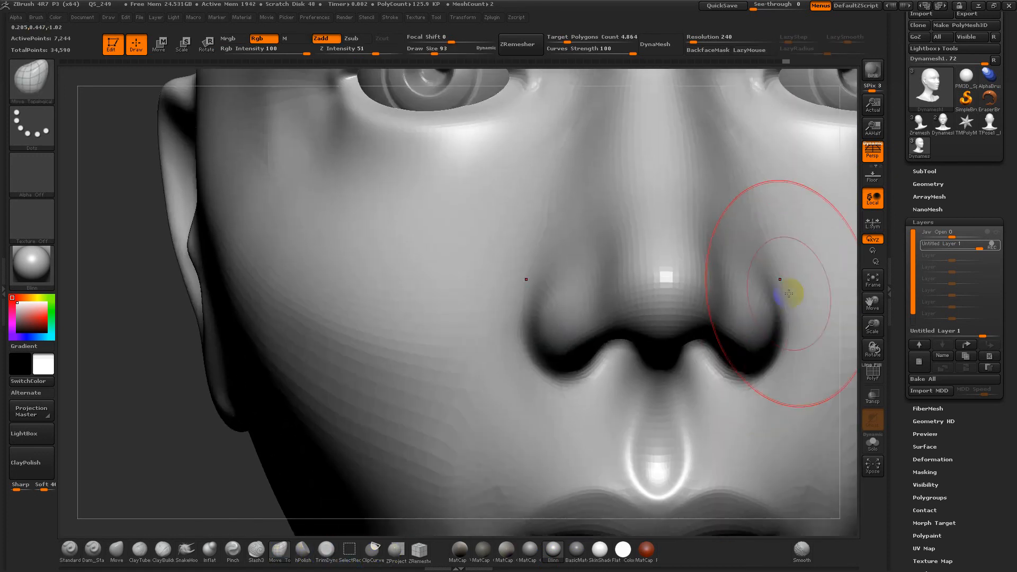
{"action": "left_click_drag", "start_coordinate": [125, 319], "coordinate": [8, 458], "text": "alt"}
{"action": "mouse_move", "coordinate": [848, 280]}
{"action": "left_mouse_down", "text": "alt"}
{"action": "mouse_move", "coordinate": [726, 302]}
{"action": "mouse_move", "coordinate": [488, 245]}
{"action": "left_mouse_up", "text": "alt"}
{"action": "key", "text": "s"}
{"action": "left_click_drag", "start_coordinate": [504, 211], "coordinate": [501, 215]}
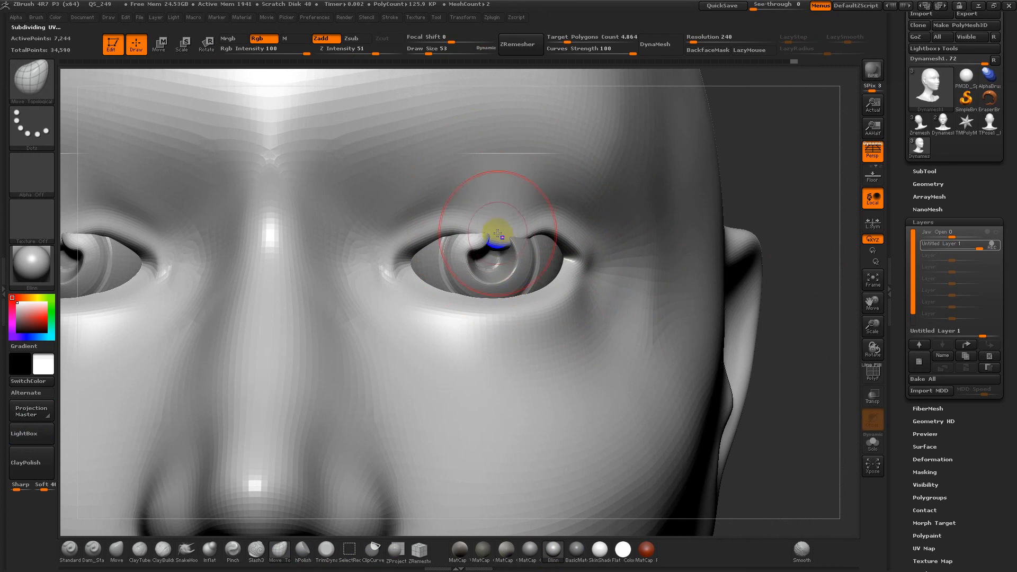
{"action": "mouse_move", "coordinate": [461, 227]}
{"action": "left_mouse_down"}
{"action": "mouse_move", "coordinate": [447, 281]}
{"action": "mouse_move", "coordinate": [413, 265]}
{"action": "left_mouse_up"}
{"action": "mouse_move", "coordinate": [534, 238]}
{"action": "left_mouse_down"}
{"action": "mouse_move", "coordinate": [550, 303]}
{"action": "mouse_move", "coordinate": [577, 265]}
{"action": "left_mouse_up"}
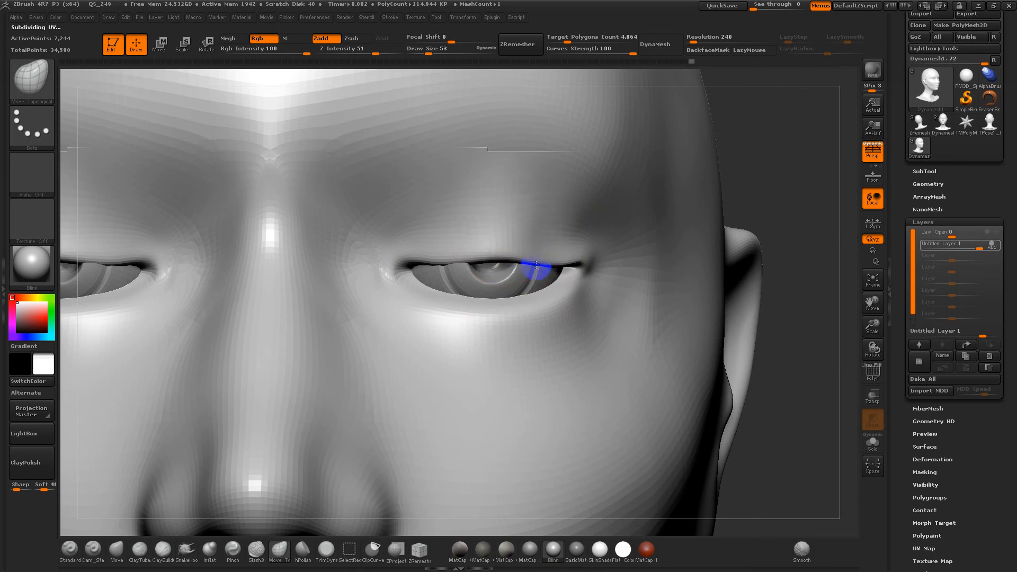
{"action": "key", "text": "bracketleft"}
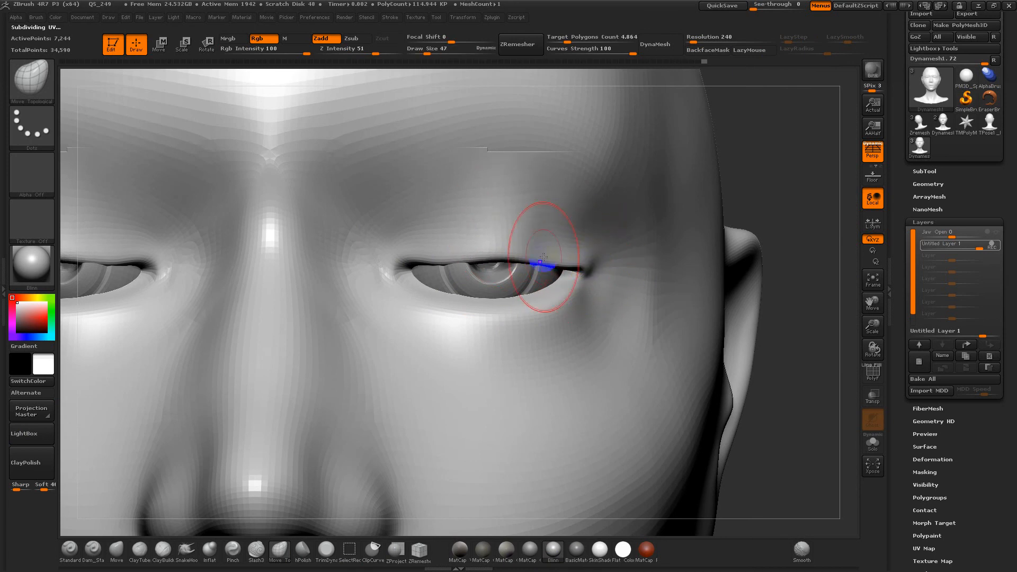
{"action": "mouse_move", "coordinate": [440, 249]}
{"action": "left_mouse_down"}
{"action": "mouse_move", "coordinate": [475, 263]}
{"action": "mouse_move", "coordinate": [459, 281]}
{"action": "mouse_move", "coordinate": [506, 279]}
{"action": "left_mouse_up"}
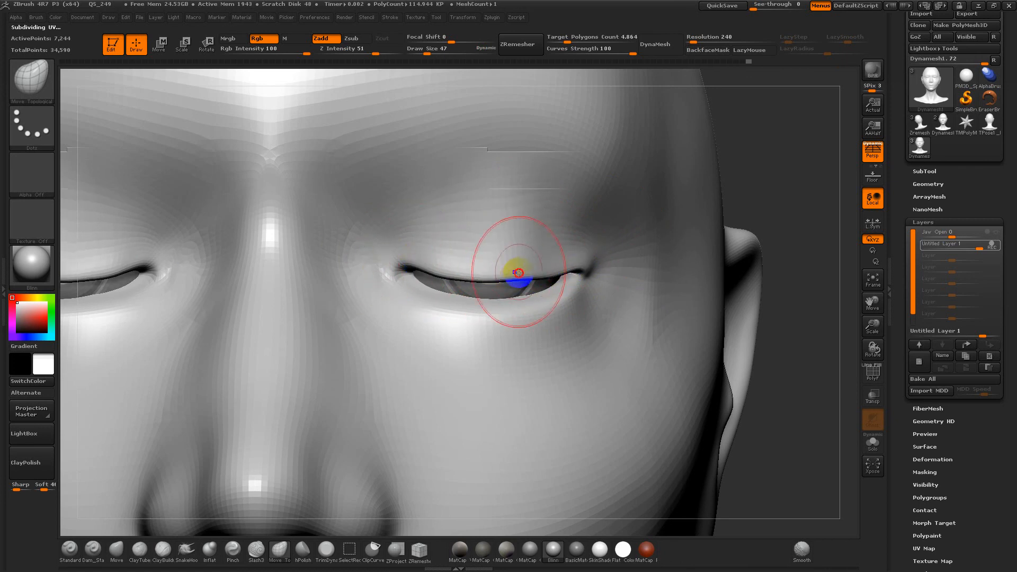
Step: Mask the upper eyelids and pull the lower eyelids up to meet them until the eyes are closed
{"action": "key", "text": "ctrl"}
{"action": "mouse_move", "coordinate": [612, 248]}
{"action": "left_mouse_down", "text": "ctrl"}
{"action": "mouse_move", "coordinate": [363, 228]}
{"action": "mouse_move", "coordinate": [431, 277]}
{"action": "mouse_move", "coordinate": [545, 288]}
{"action": "mouse_move", "coordinate": [611, 254]}
{"action": "left_mouse_up", "text": "ctrl"}
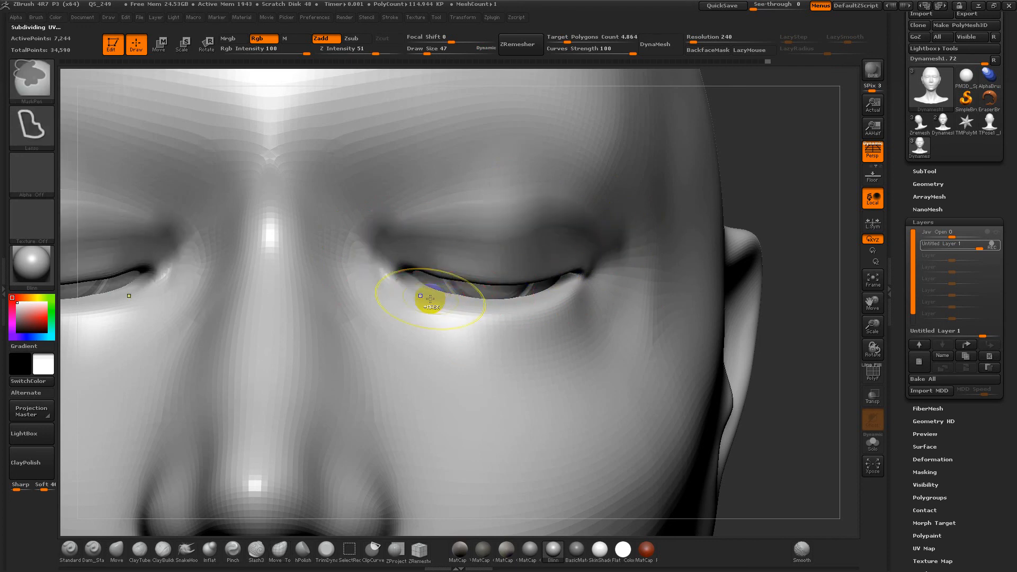
{"action": "mouse_move", "coordinate": [417, 265]}
{"action": "left_mouse_down"}
{"action": "mouse_move", "coordinate": [431, 291]}
{"action": "mouse_move", "coordinate": [431, 272]}
{"action": "mouse_move", "coordinate": [411, 277]}
{"action": "mouse_move", "coordinate": [413, 254]}
{"action": "left_mouse_up"}
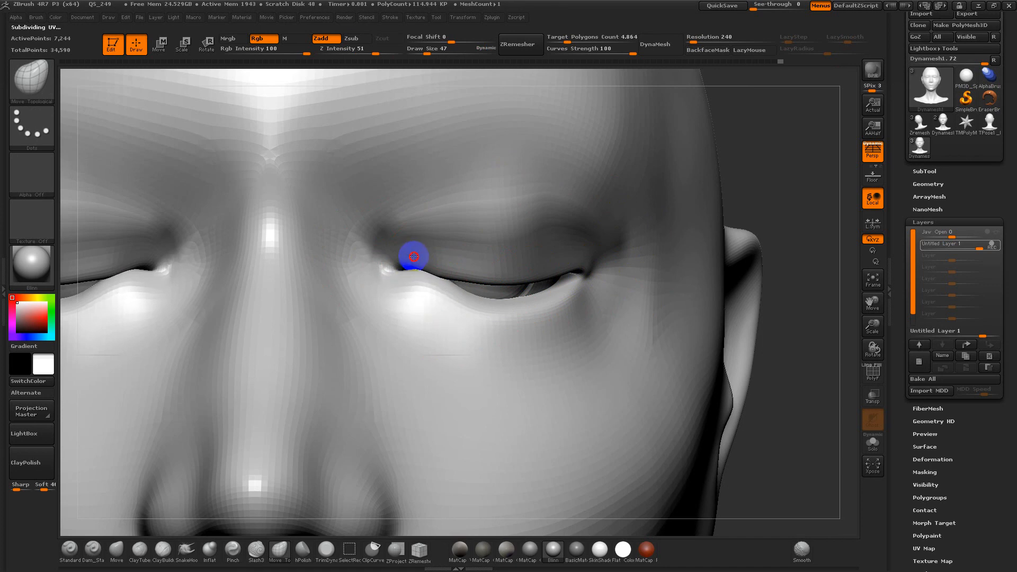
{"action": "left_click_drag", "start_coordinate": [465, 293], "coordinate": [470, 256]}
{"action": "mouse_move", "coordinate": [516, 308]}
{"action": "left_mouse_down"}
{"action": "mouse_move", "coordinate": [521, 267]}
{"action": "mouse_move", "coordinate": [555, 250]}
{"action": "mouse_move", "coordinate": [575, 259]}
{"action": "mouse_move", "coordinate": [543, 273]}
{"action": "left_mouse_up"}
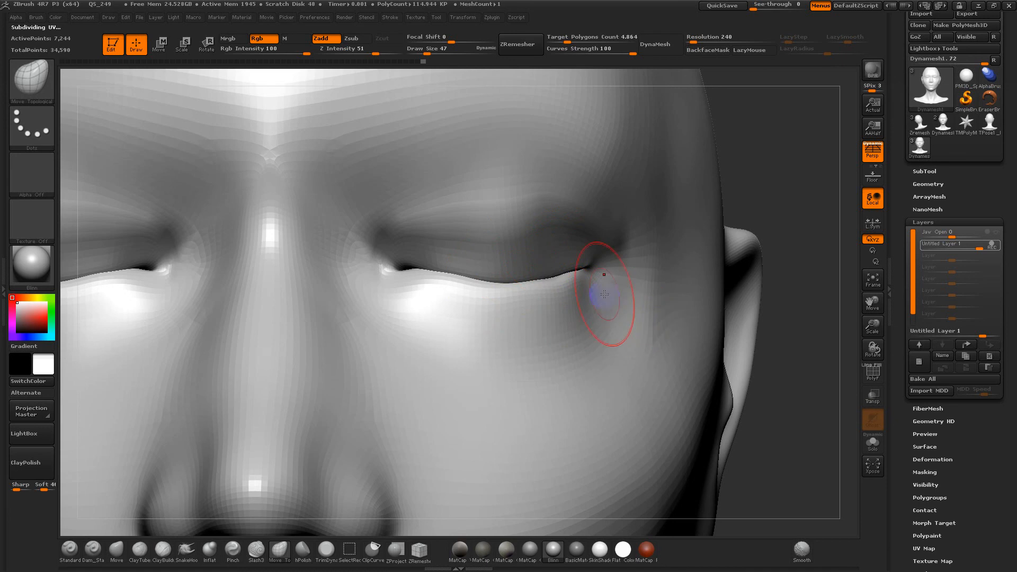
Step: Toggle recording on the closed-eyes layer and leave it off with the layer at full intensity
{"action": "left_click_drag", "start_coordinate": [794, 174], "coordinate": [818, 317]}
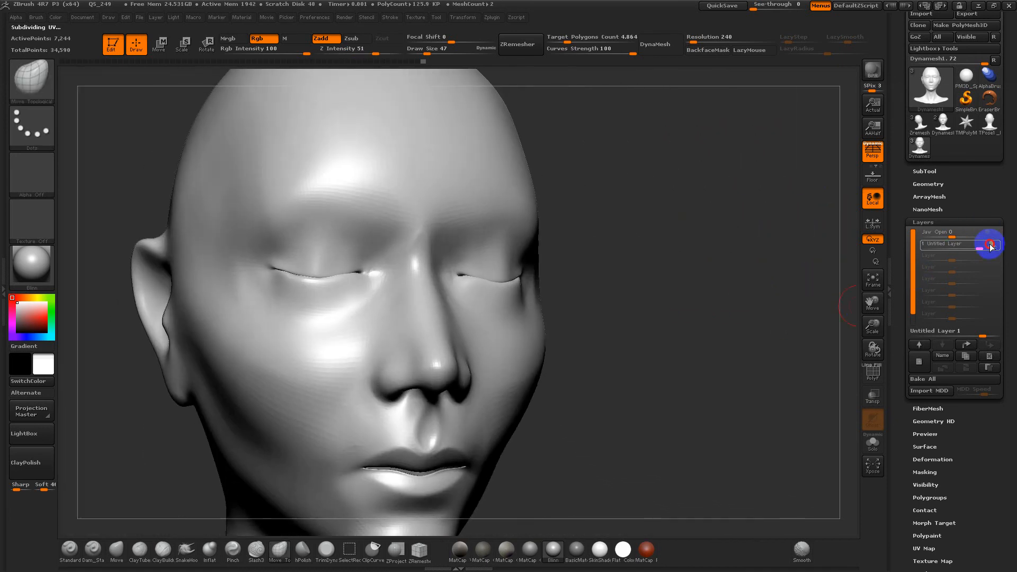
{"action": "left_click", "coordinate": [991, 245]}
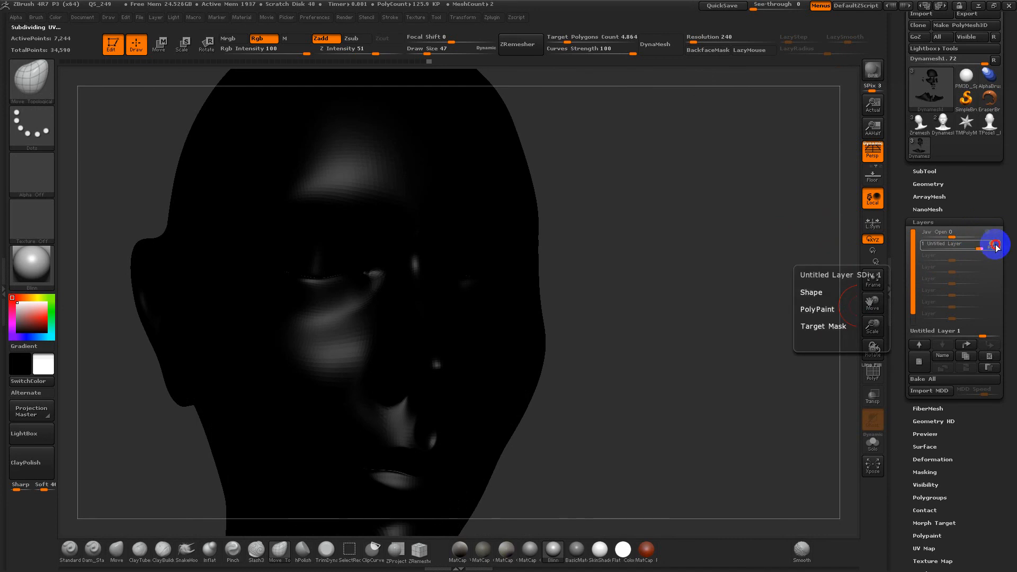
{"action": "left_click", "coordinate": [991, 247]}
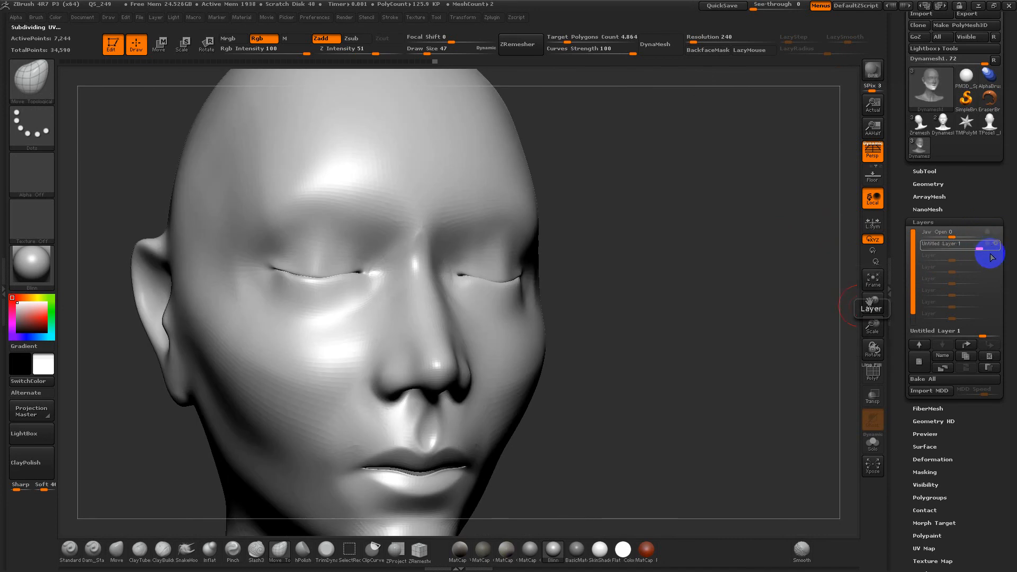
{"action": "mouse_move", "coordinate": [983, 249]}
{"action": "mouse_move", "coordinate": [981, 247]}
{"action": "left_mouse_down"}
{"action": "mouse_move", "coordinate": [958, 246]}
{"action": "mouse_move", "coordinate": [984, 254]}
{"action": "left_mouse_up"}
{"action": "mouse_move", "coordinate": [941, 241]}
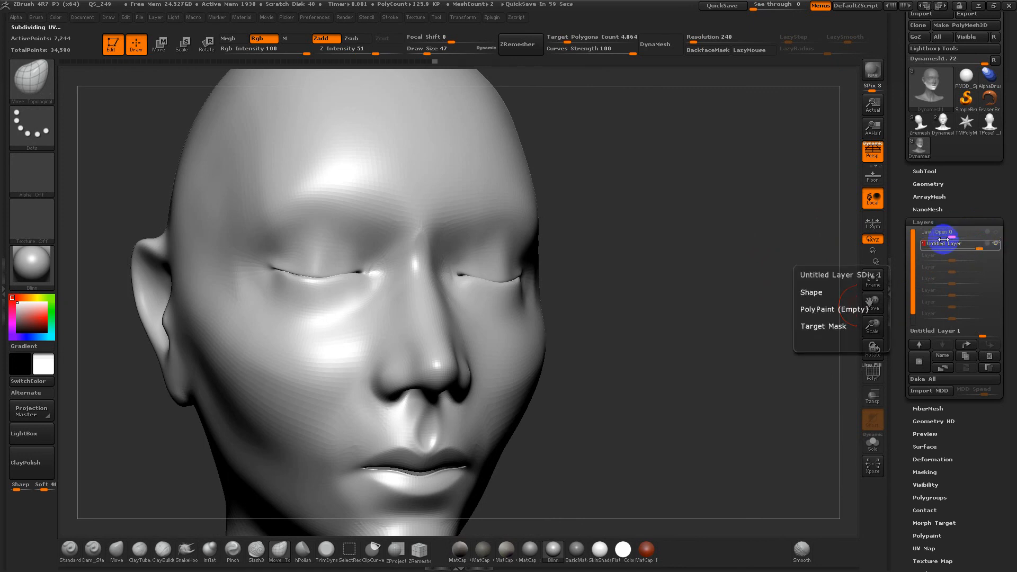
Step: Delete the old morph target and store the closed-eyes pose as the new one
{"action": "left_click", "coordinate": [928, 222]}
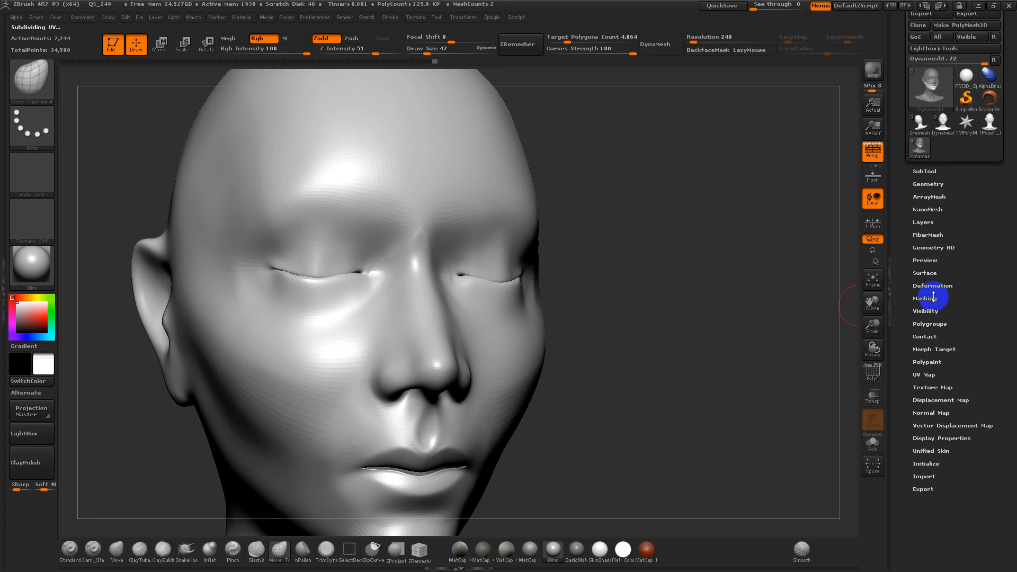
{"action": "left_click", "coordinate": [934, 350]}
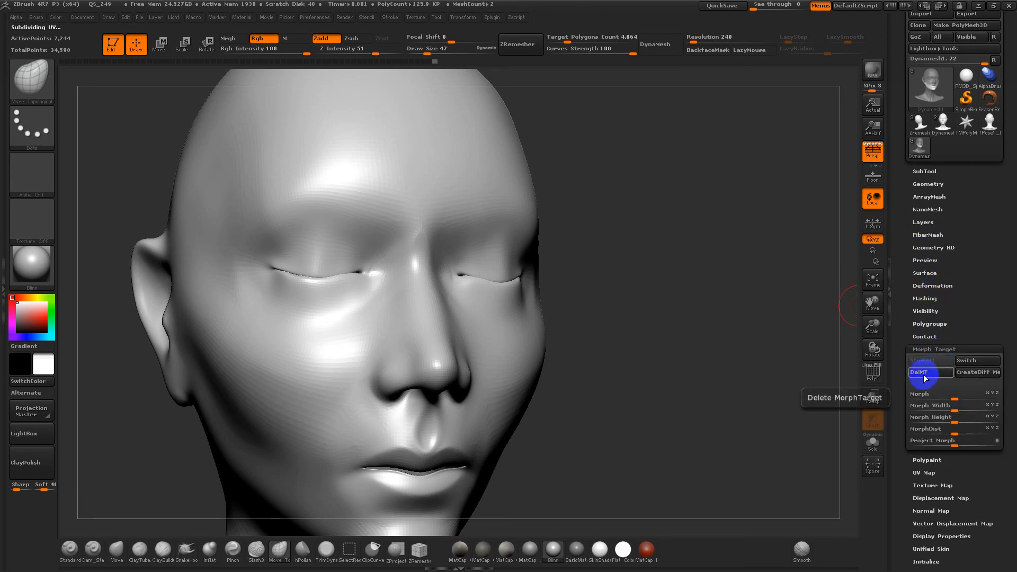
{"action": "left_click", "coordinate": [925, 377]}
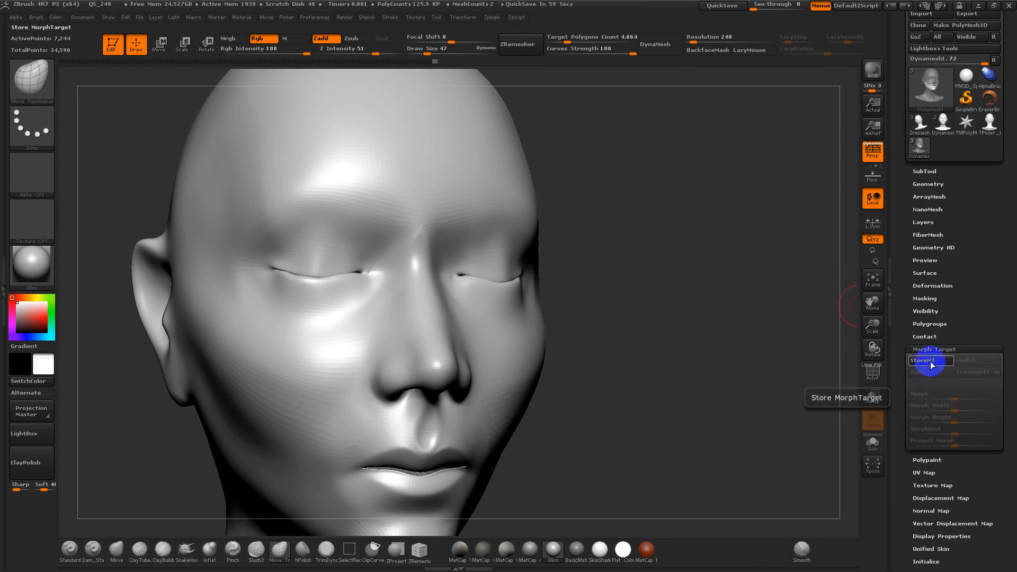
{"action": "left_click", "coordinate": [931, 362]}
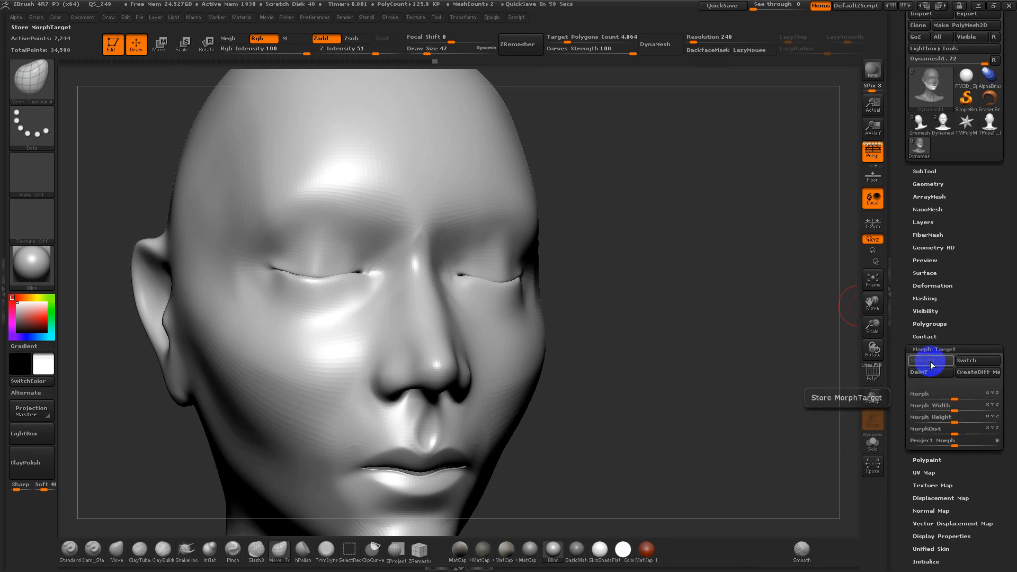
Step: Set the closed-eyes layer's intensity to 0 and add another new layer for recording
{"action": "left_click", "coordinate": [924, 222]}
{"action": "left_click_drag", "start_coordinate": [977, 249], "coordinate": [952, 251]}
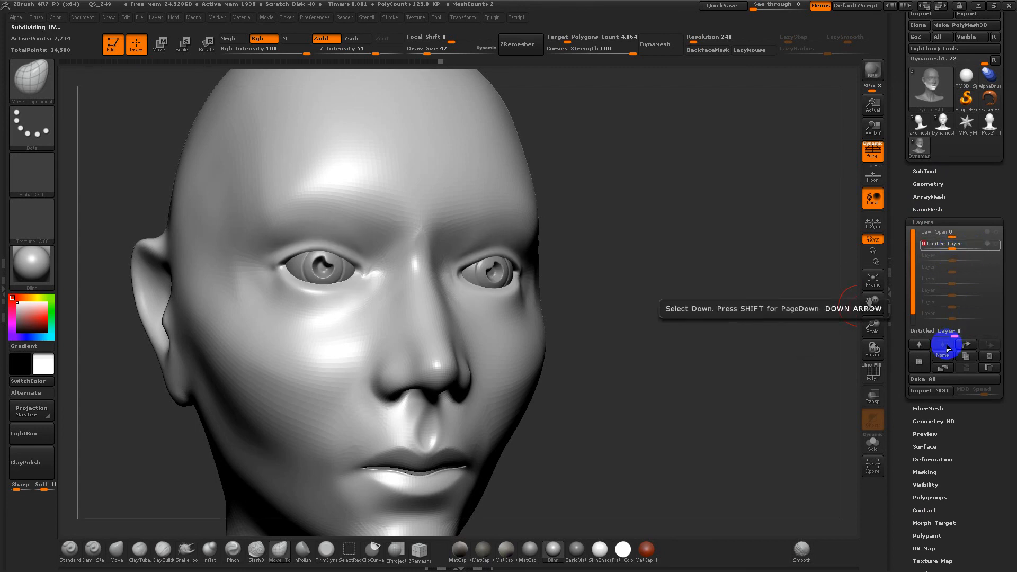
{"action": "left_click", "coordinate": [919, 362]}
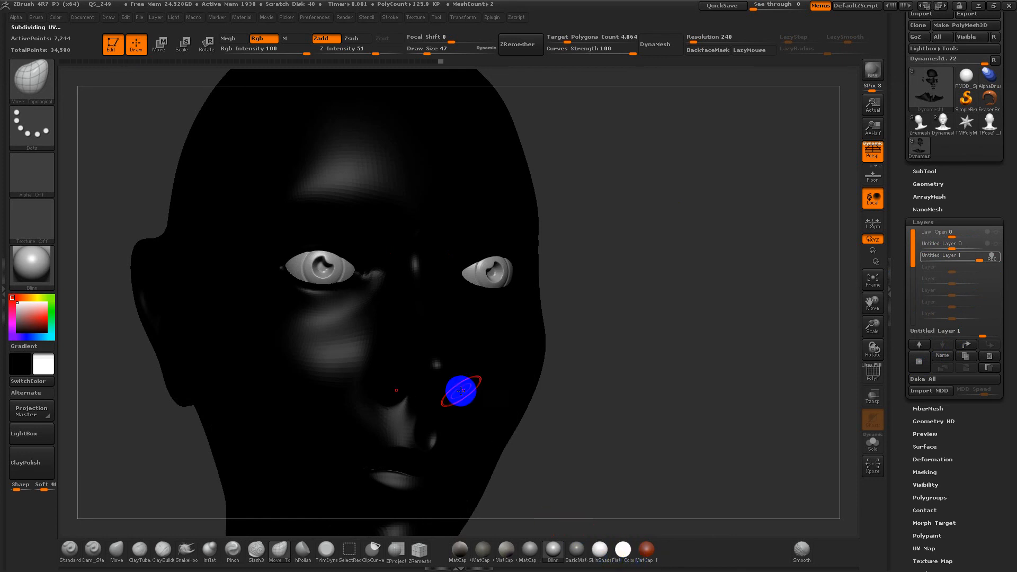
{"action": "left_click", "coordinate": [55, 18]}
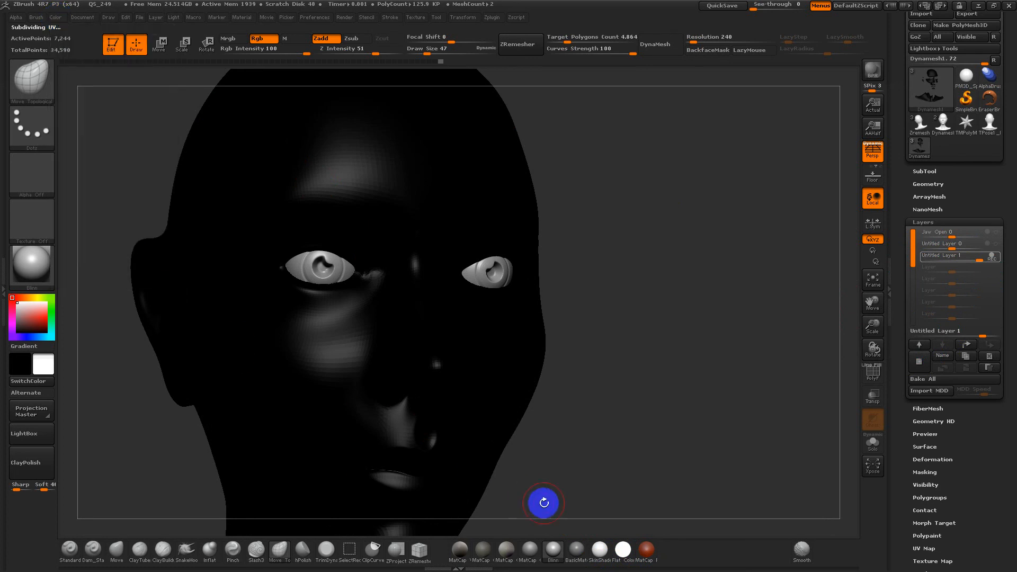
Step: Fill the whole head with white and the Flat Color material, clearing its mask so the fill covers every part
{"action": "left_click", "coordinate": [622, 551]}
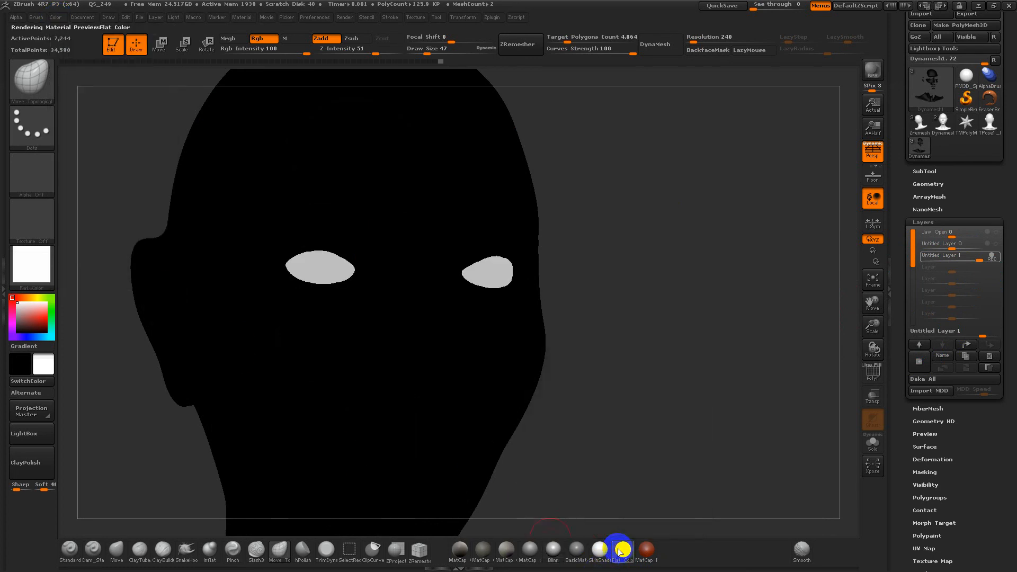
{"action": "left_click", "coordinate": [70, 551]}
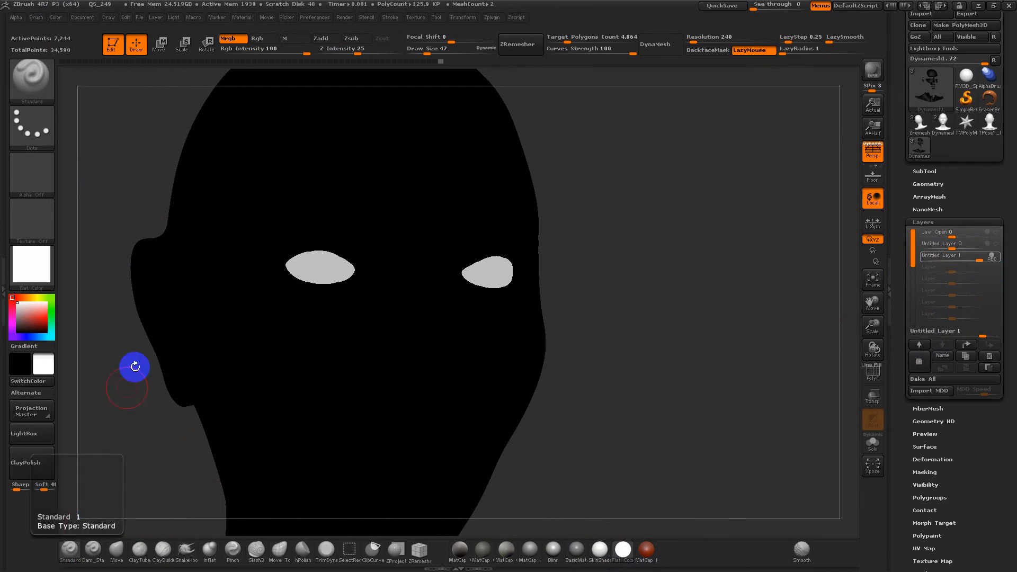
{"action": "left_click", "coordinate": [60, 17]}
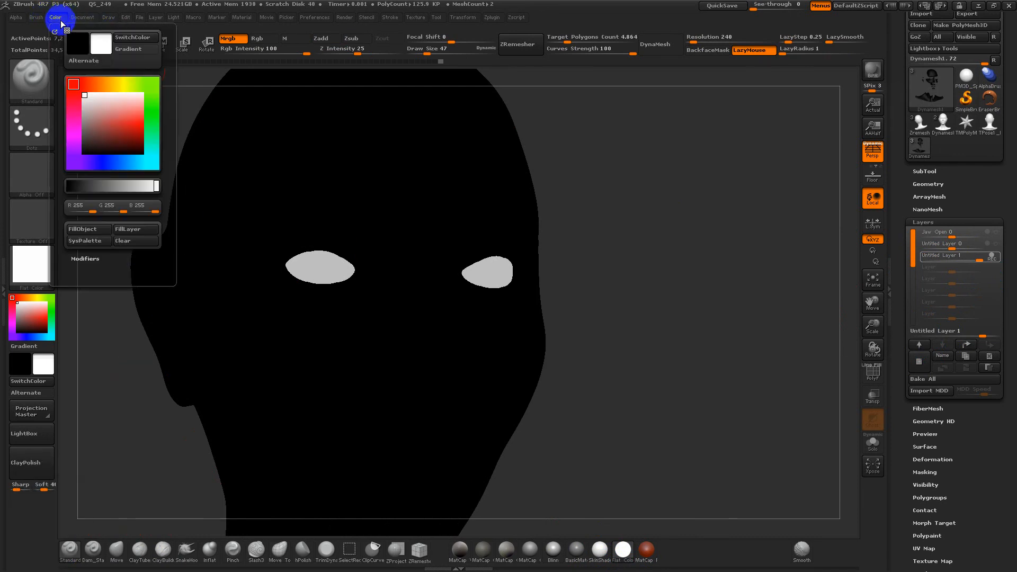
{"action": "left_click", "coordinate": [95, 233]}
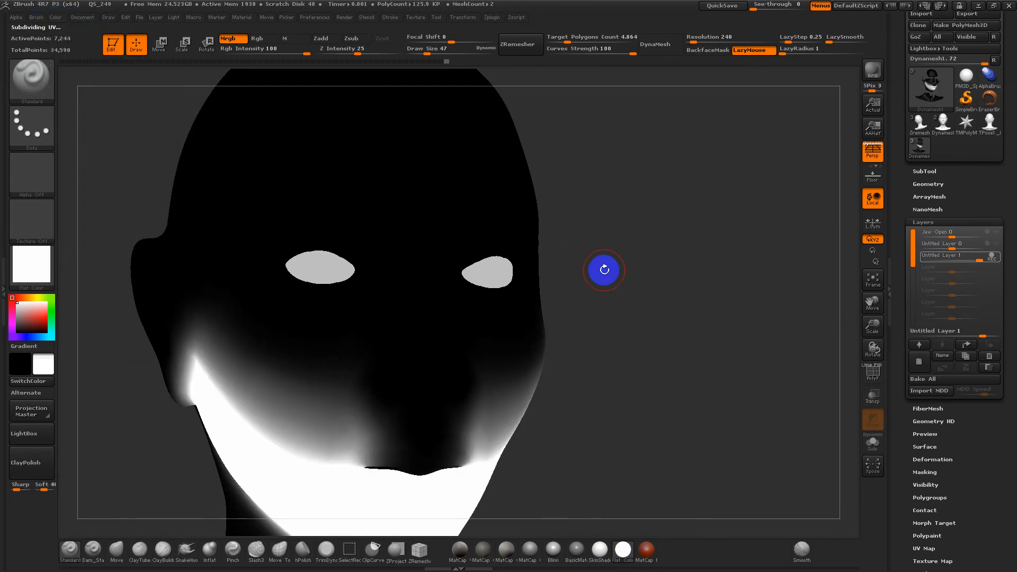
{"action": "left_click_drag", "start_coordinate": [660, 234], "coordinate": [620, 411], "text": "ctrl"}
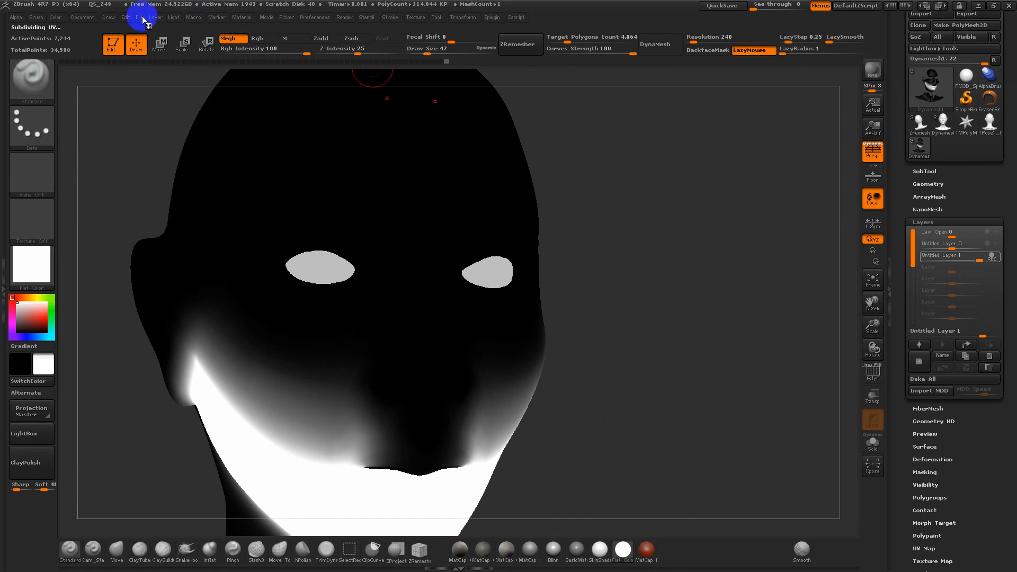
{"action": "left_click", "coordinate": [56, 17]}
{"action": "left_click", "coordinate": [95, 230]}
{"action": "left_click_drag", "start_coordinate": [631, 268], "coordinate": [594, 362], "text": "ctrl"}
Step: Switch the head's display material back to the gray MatCap
{"action": "mouse_move", "coordinate": [674, 386]}
{"action": "left_mouse_down"}
{"action": "mouse_move", "coordinate": [674, 395]}
{"action": "mouse_move", "coordinate": [697, 397]}
{"action": "mouse_move", "coordinate": [682, 393]}
{"action": "mouse_move", "coordinate": [654, 411]}
{"action": "mouse_move", "coordinate": [647, 386]}
{"action": "mouse_move", "coordinate": [681, 356]}
{"action": "left_mouse_up"}
{"action": "left_click", "coordinate": [530, 549]}
{"action": "left_click_drag", "start_coordinate": [653, 318], "coordinate": [668, 316]}
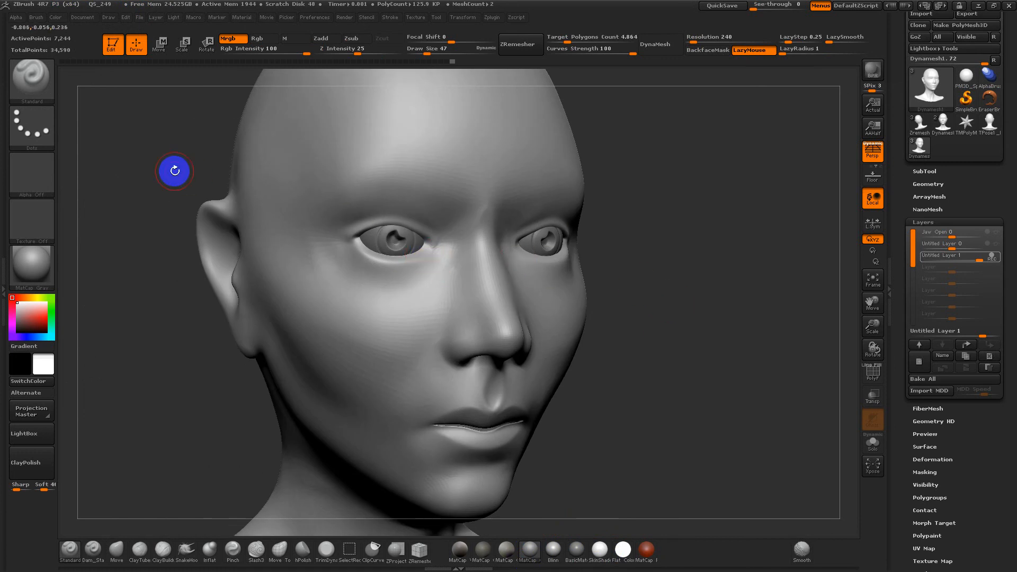
Step: Use the Morph brush at draw size 160 to paint the stored closed-eyelid pose onto the head's left eye only
{"action": "left_click", "coordinate": [46, 274]}
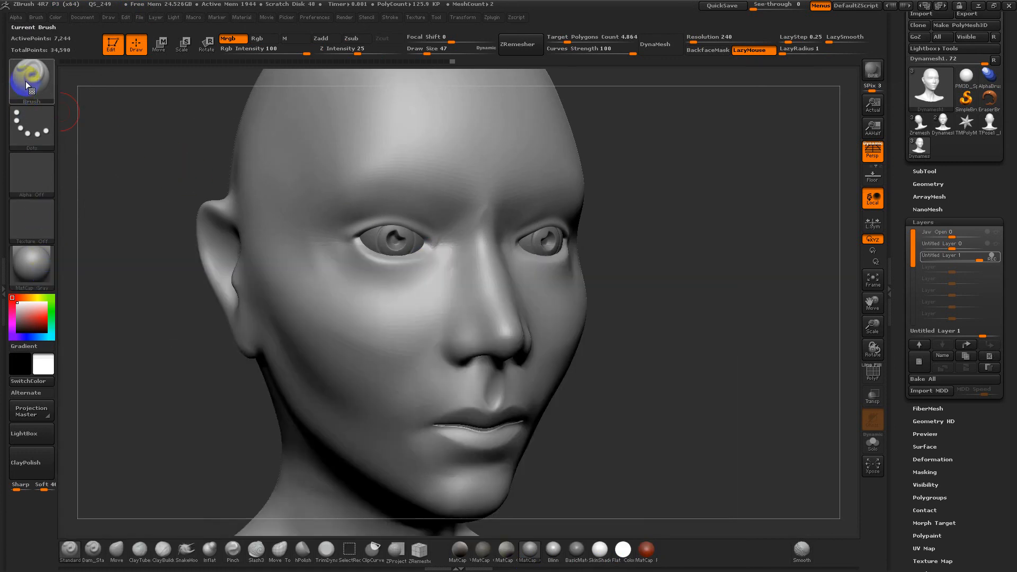
{"action": "left_click", "coordinate": [26, 82]}
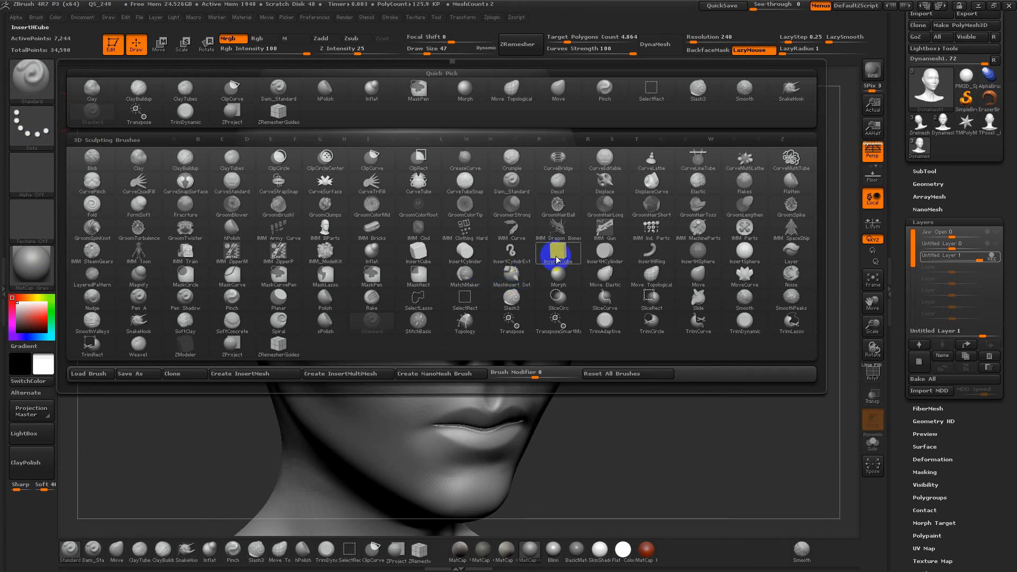
{"action": "left_click", "coordinate": [556, 274]}
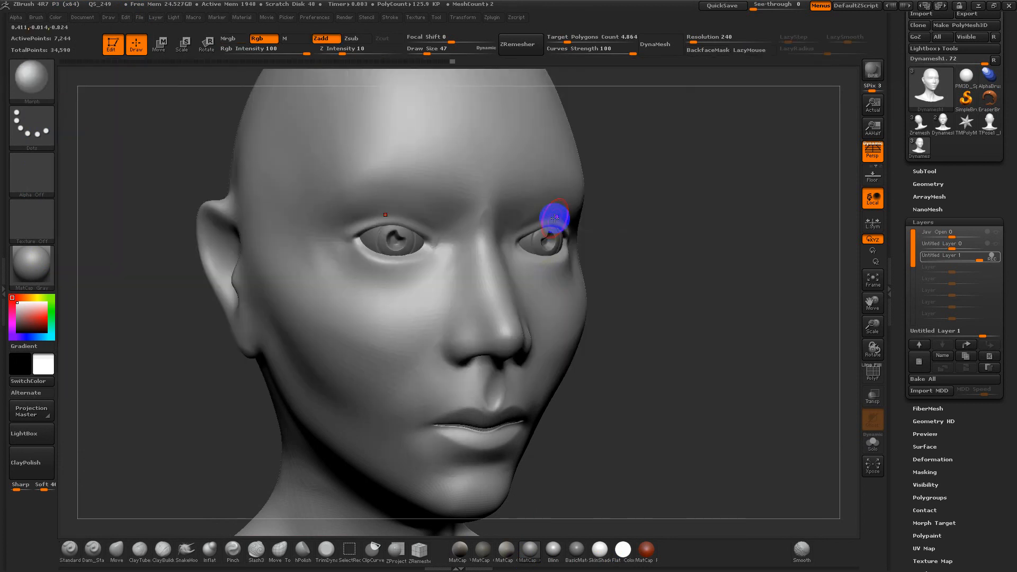
{"action": "key", "text": "s"}
{"action": "left_click_drag", "start_coordinate": [553, 236], "coordinate": [567, 237]}
{"action": "right_click_drag", "start_coordinate": [615, 254], "coordinate": [567, 256]}
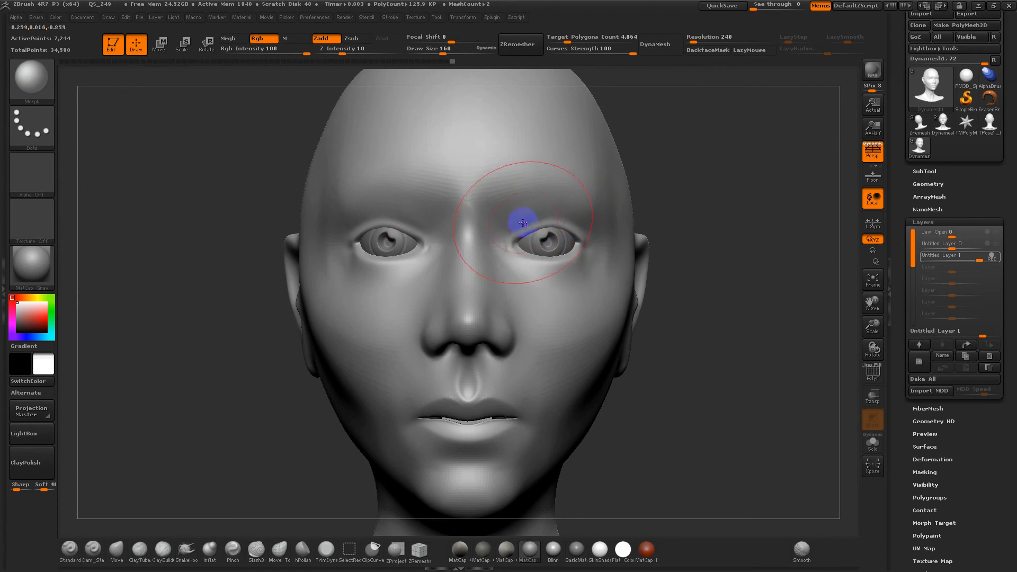
{"action": "mouse_move", "coordinate": [523, 222]}
{"action": "left_mouse_down"}
{"action": "mouse_move", "coordinate": [568, 227]}
{"action": "mouse_move", "coordinate": [542, 273]}
{"action": "mouse_move", "coordinate": [579, 232]}
{"action": "left_mouse_up"}
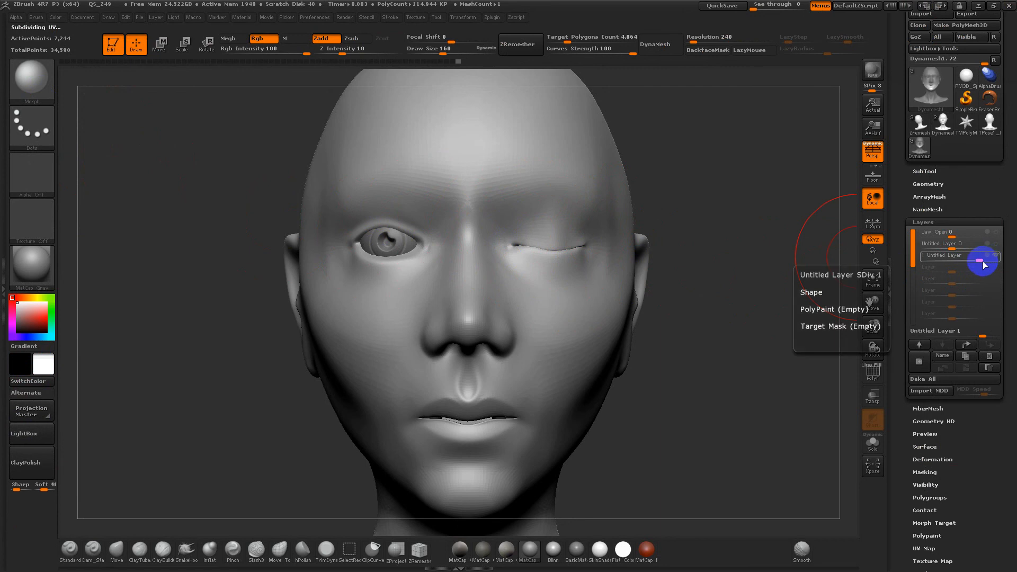
Step: Set the left-wink layer's intensity to 0 and add another new layer for recording
{"action": "left_click_drag", "start_coordinate": [963, 261], "coordinate": [948, 261]}
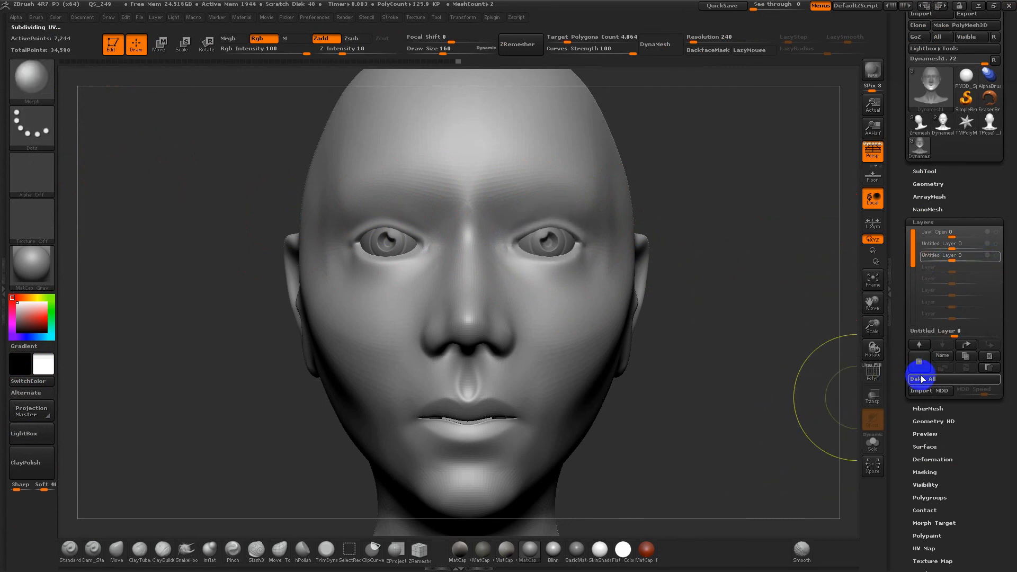
{"action": "left_click", "coordinate": [921, 362]}
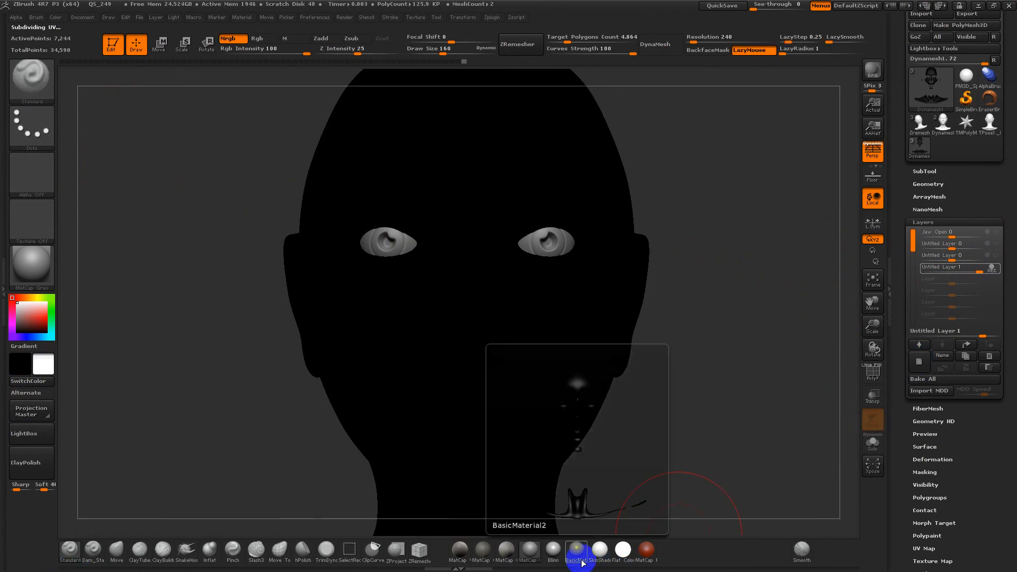
Step: Fill the head with white Flat Color on the new layer and return to the gray MatCap display material
{"action": "left_click", "coordinate": [624, 549]}
{"action": "left_click", "coordinate": [57, 17]}
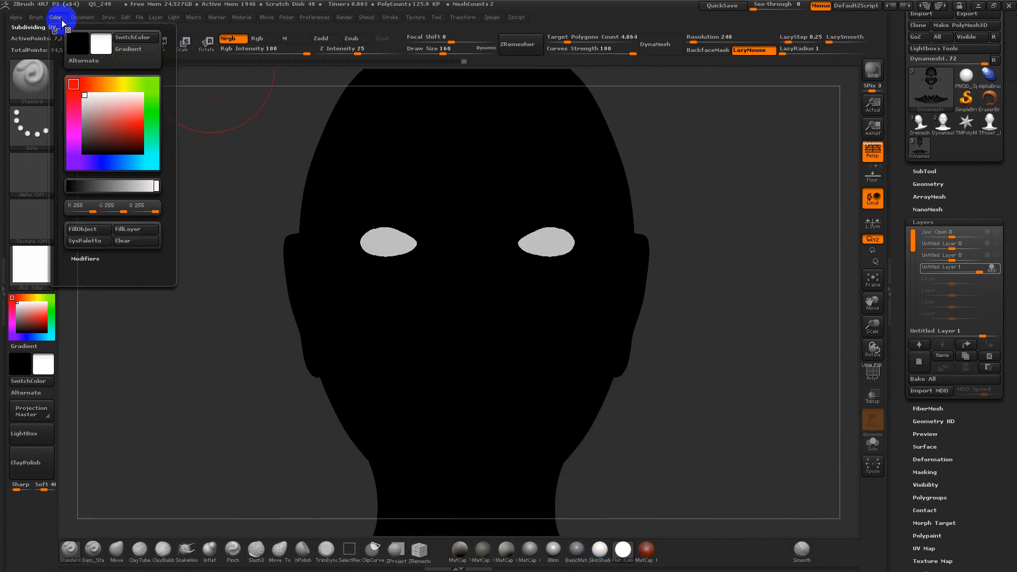
{"action": "left_click", "coordinate": [84, 229]}
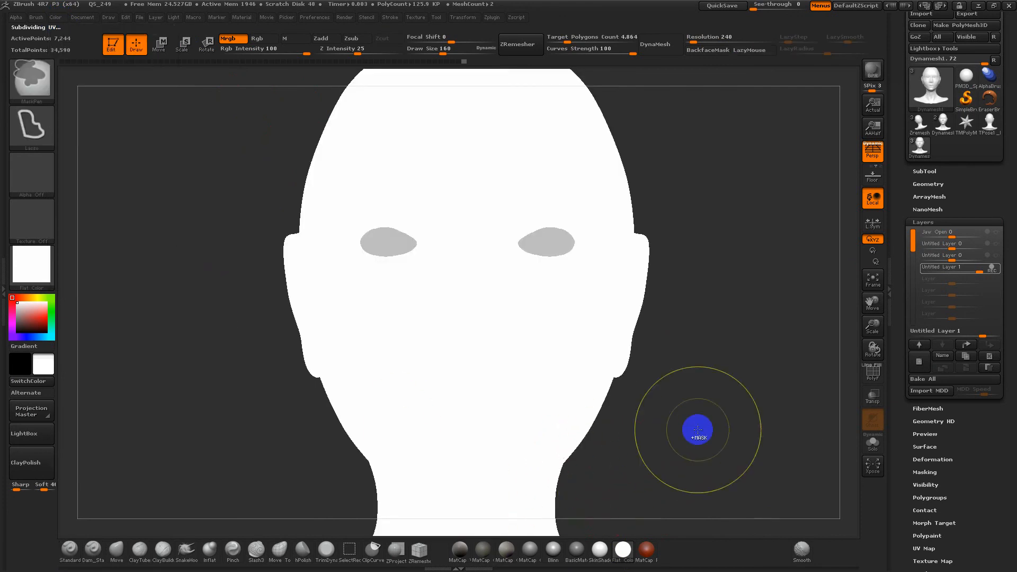
{"action": "left_click", "coordinate": [530, 549]}
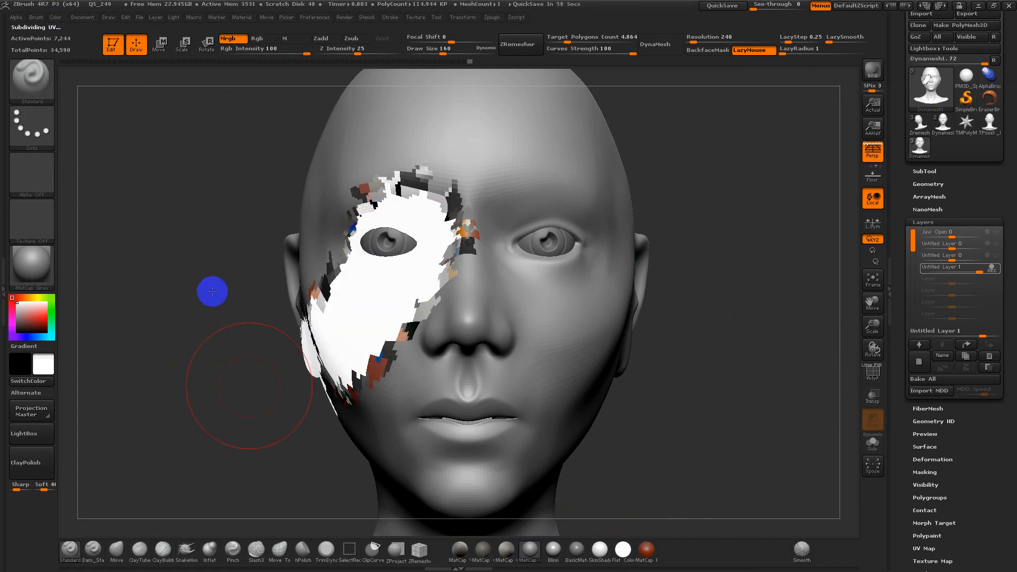
{"action": "left_click_drag", "start_coordinate": [212, 290], "coordinate": [227, 320]}
{"action": "mouse_move", "coordinate": [613, 379]}
{"action": "left_mouse_down"}
{"action": "mouse_move", "coordinate": [586, 371]}
{"action": "mouse_move", "coordinate": [576, 328]}
{"action": "mouse_move", "coordinate": [658, 369]}
{"action": "left_mouse_up"}
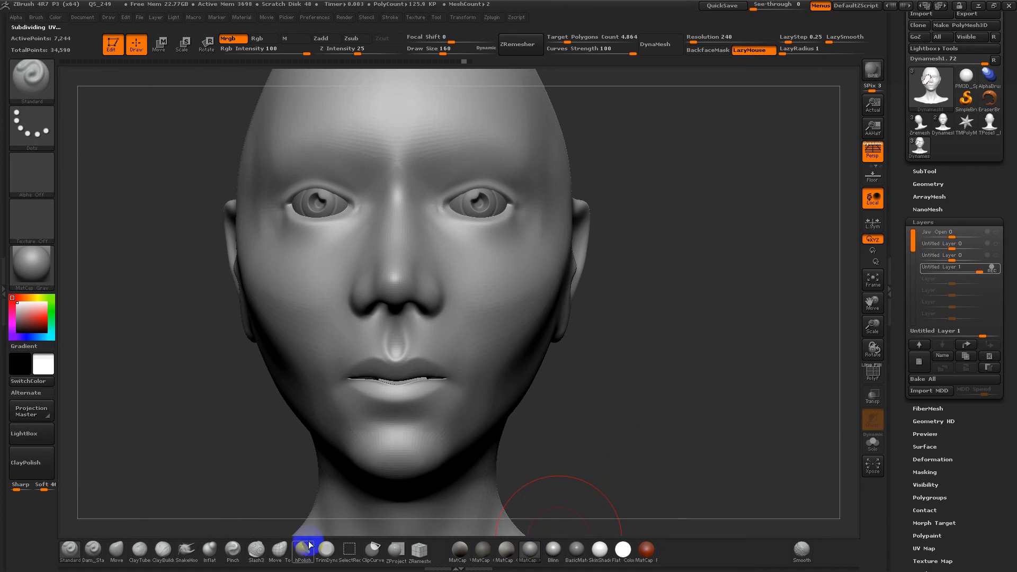
Step: Use the Morph brush to paint the stored closed-eyelid pose onto the head's right eye only
{"action": "left_click", "coordinate": [20, 94]}
{"action": "left_click", "coordinate": [257, 256]}
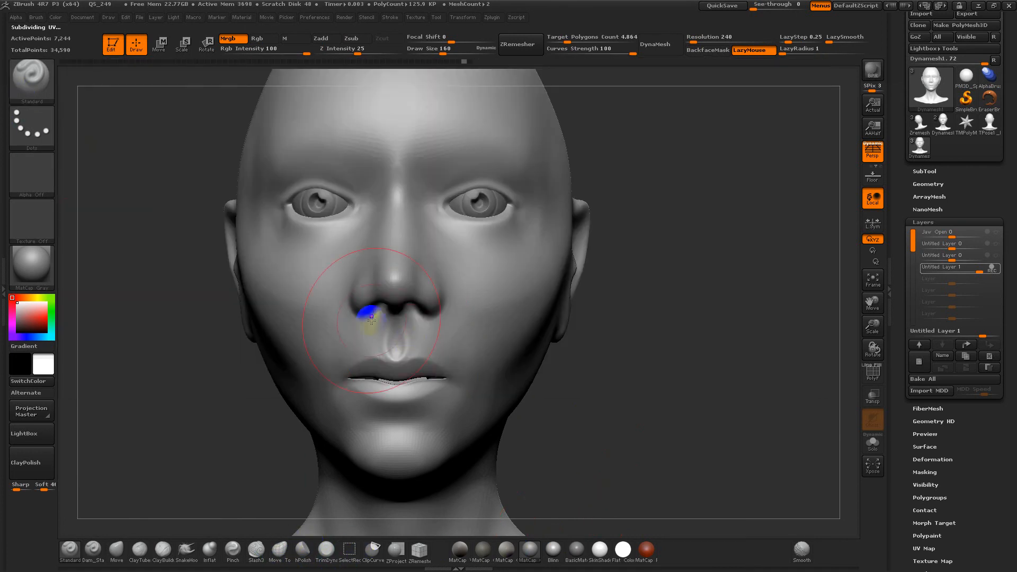
{"action": "left_click", "coordinate": [43, 82]}
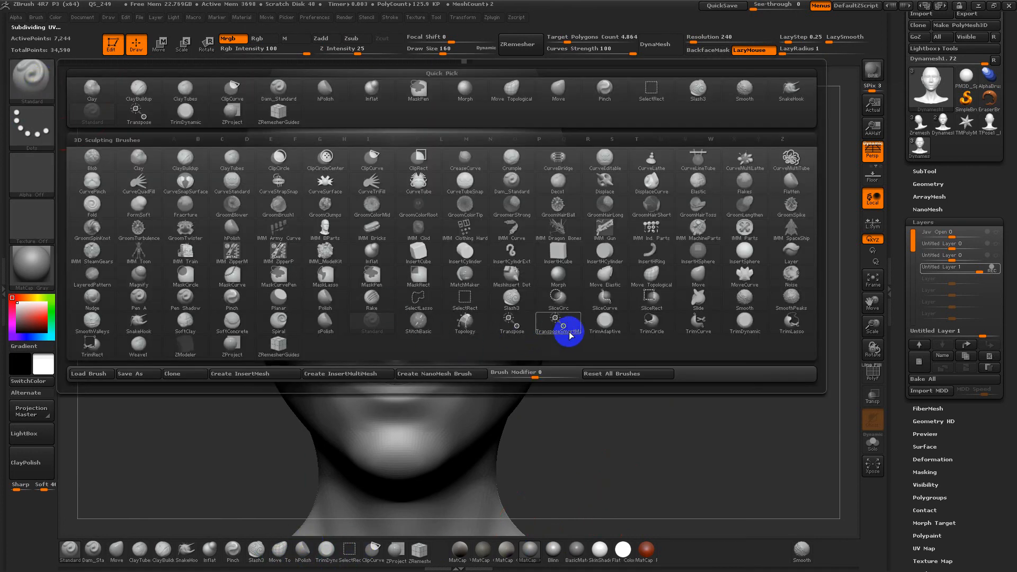
{"action": "left_click", "coordinate": [556, 274]}
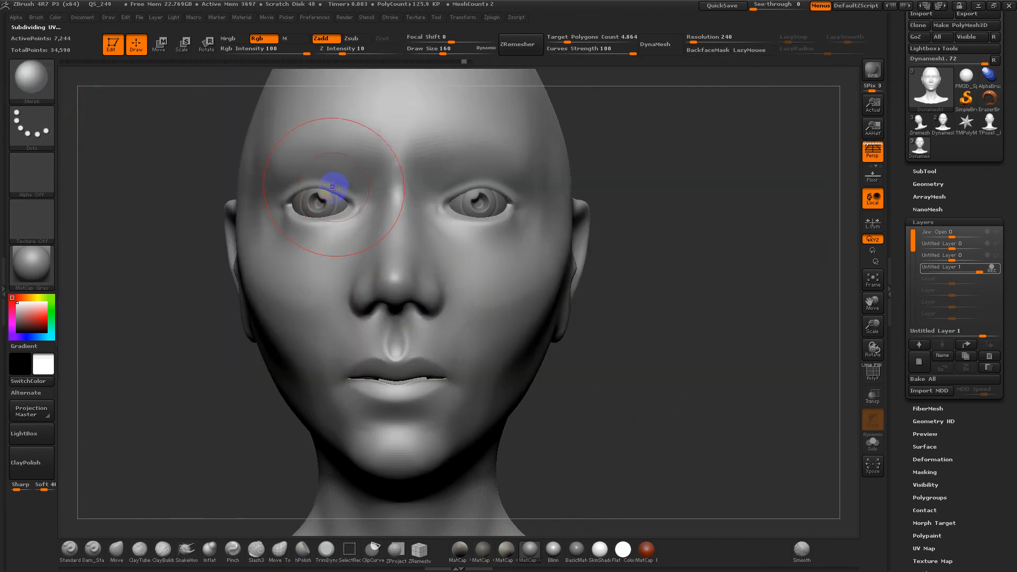
{"action": "mouse_move", "coordinate": [354, 184]}
{"action": "left_mouse_down"}
{"action": "mouse_move", "coordinate": [281, 219]}
{"action": "mouse_move", "coordinate": [347, 185]}
{"action": "left_mouse_up"}
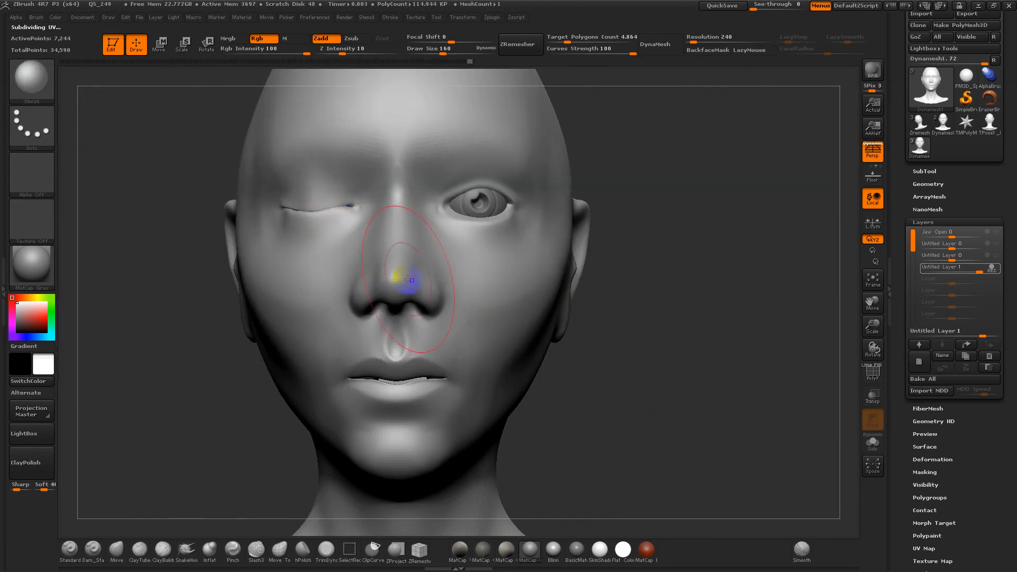
Step: Stop recording the right-wink layer and set its intensity to 0
{"action": "left_click", "coordinate": [992, 268]}
{"action": "left_click_drag", "start_coordinate": [976, 271], "coordinate": [960, 244]}
Step: Raise the Jaw Open layer's intensity to about 0.27 to part the lips
{"action": "left_click", "coordinate": [946, 247]}
{"action": "left_click", "coordinate": [954, 232]}
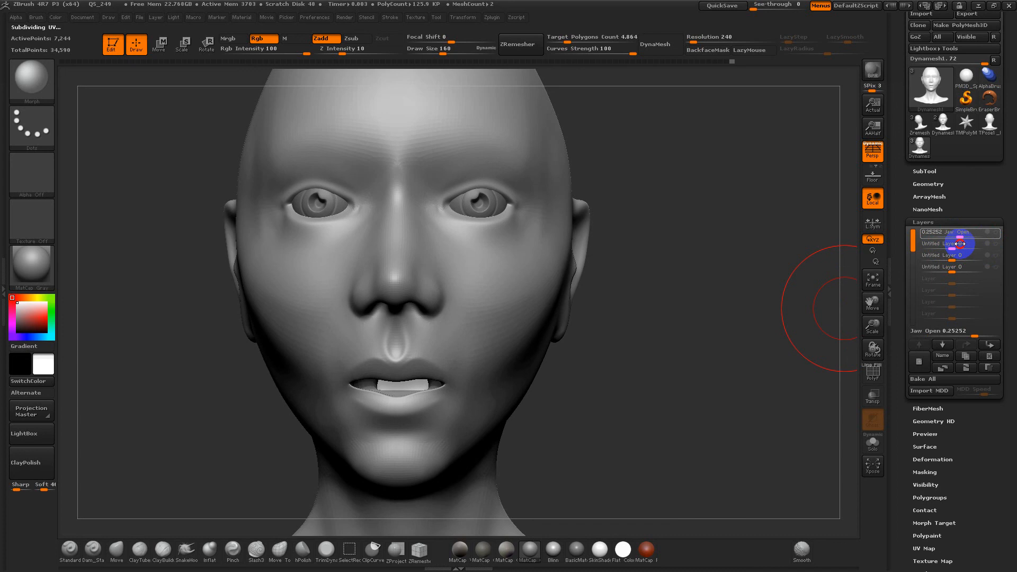
{"action": "left_click_drag", "start_coordinate": [960, 244], "coordinate": [961, 245]}
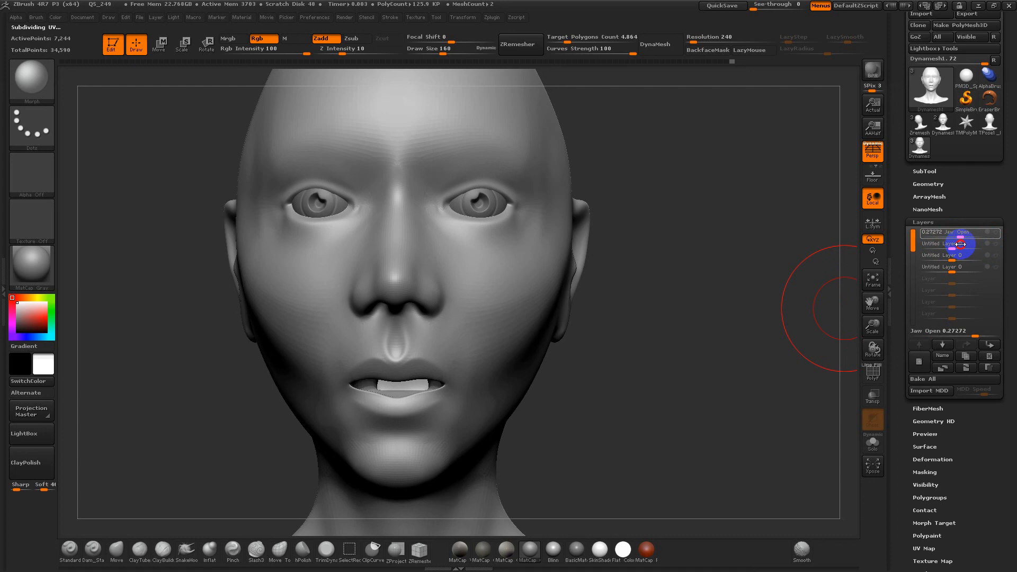